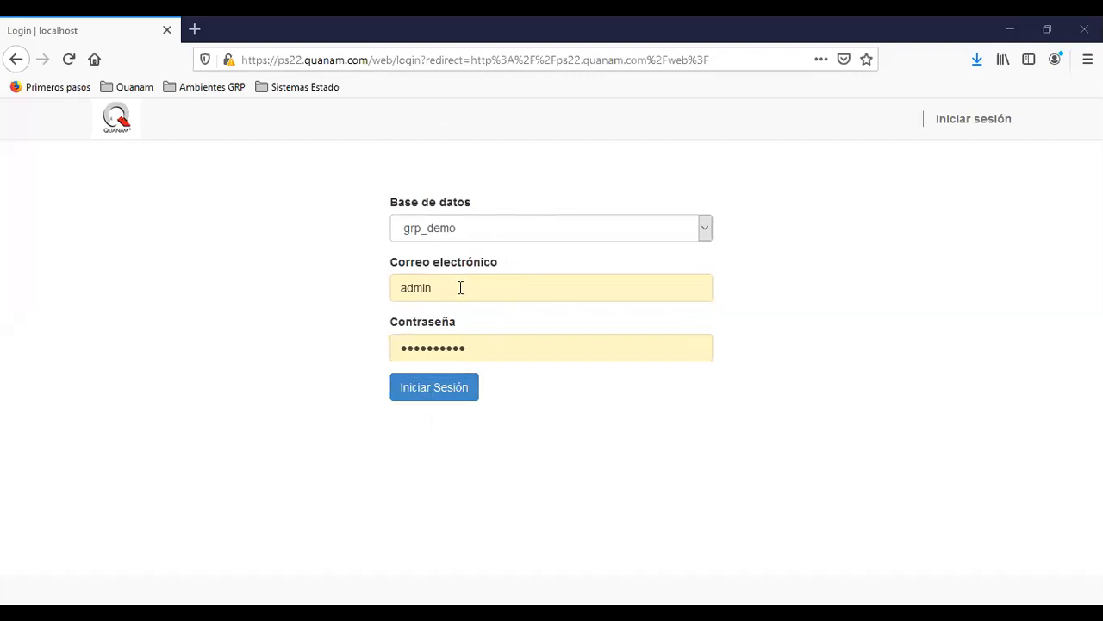
# Sign in to the grp_demo database and start a new travel request under Solicitud de Viajes
pyautogui.click(445, 393)
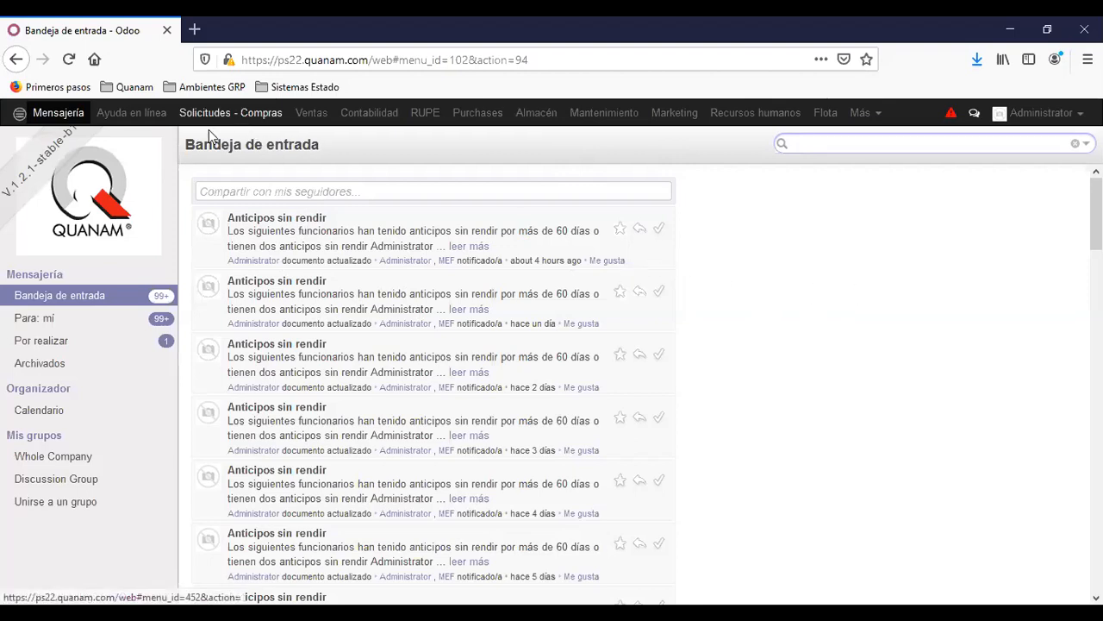
pyautogui.click(239, 115)
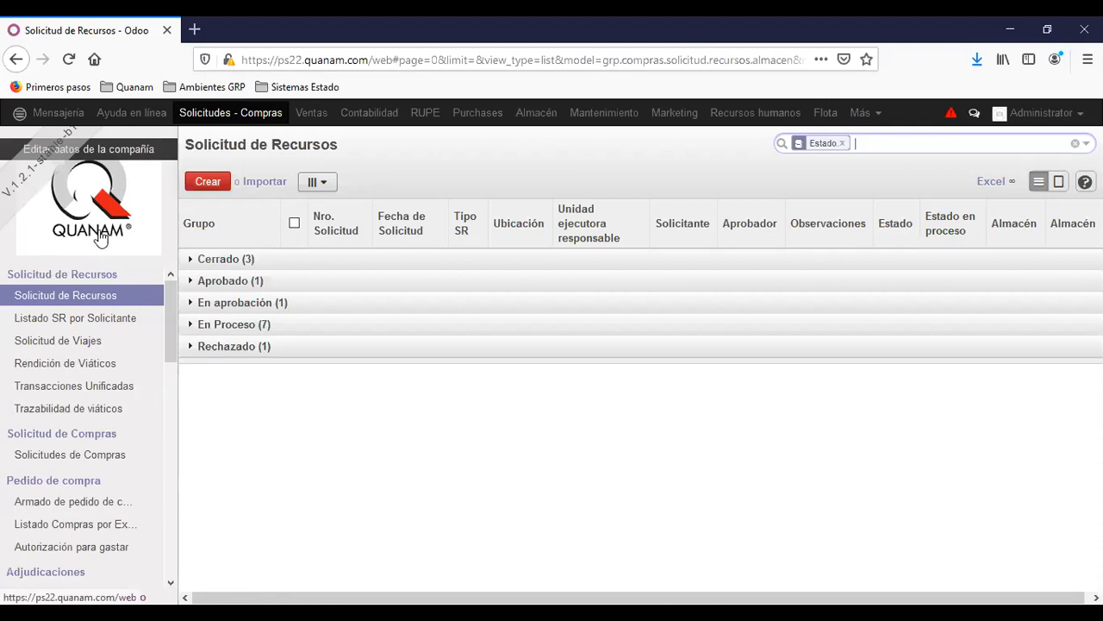
pyautogui.click(67, 343)
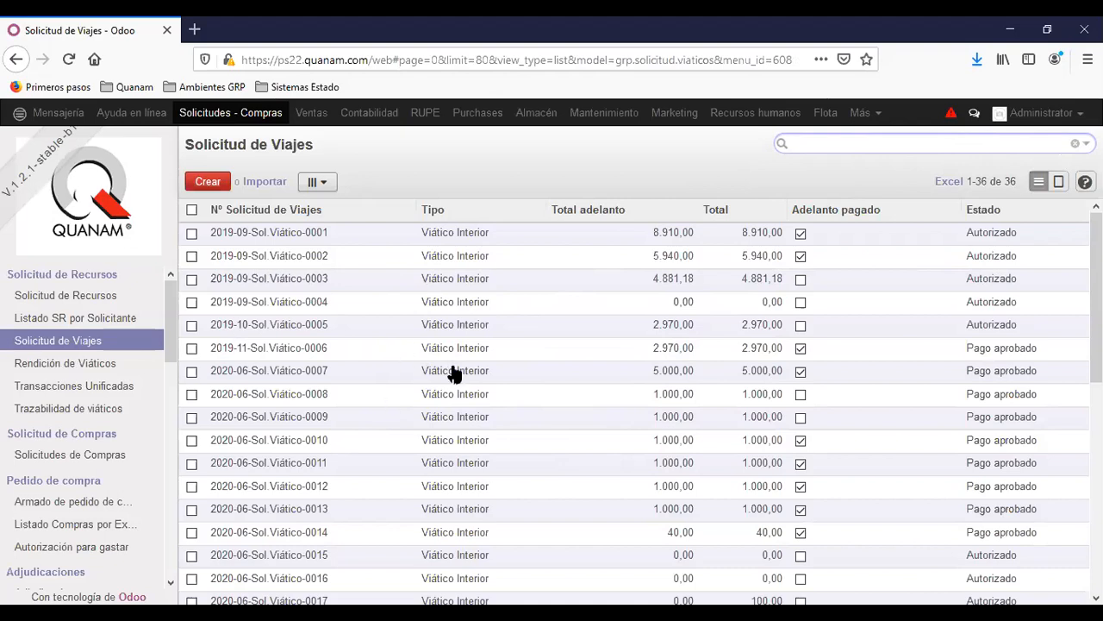
pyautogui.click(206, 187)
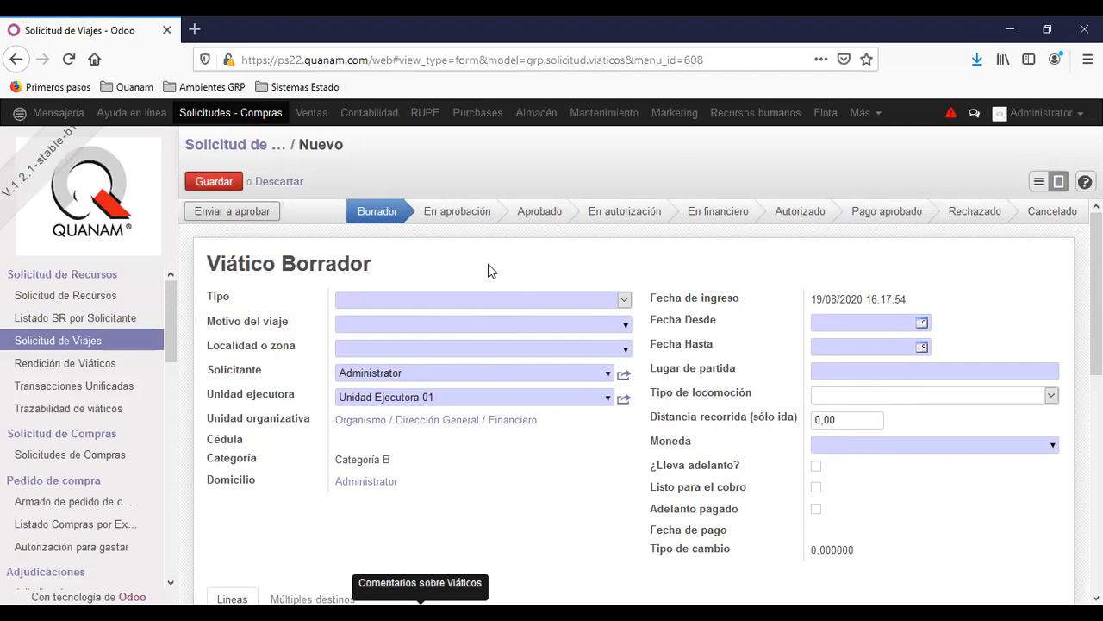
# Set the request type to Viático Interior and the travel reason to Inspección - Inspección
pyautogui.click(532, 299)
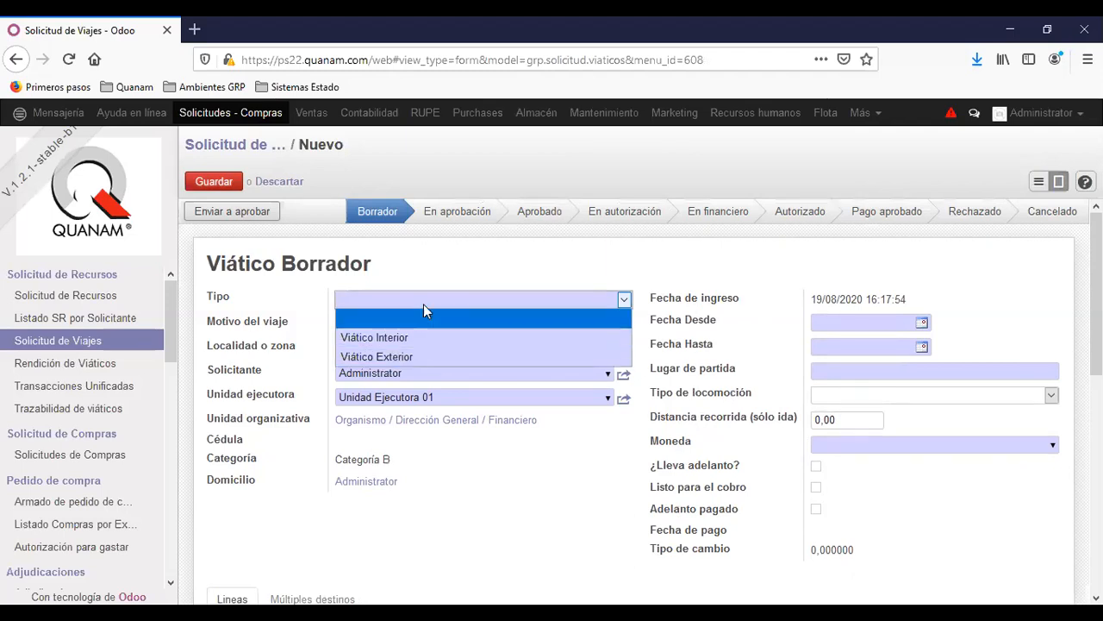
pyautogui.click(412, 336)
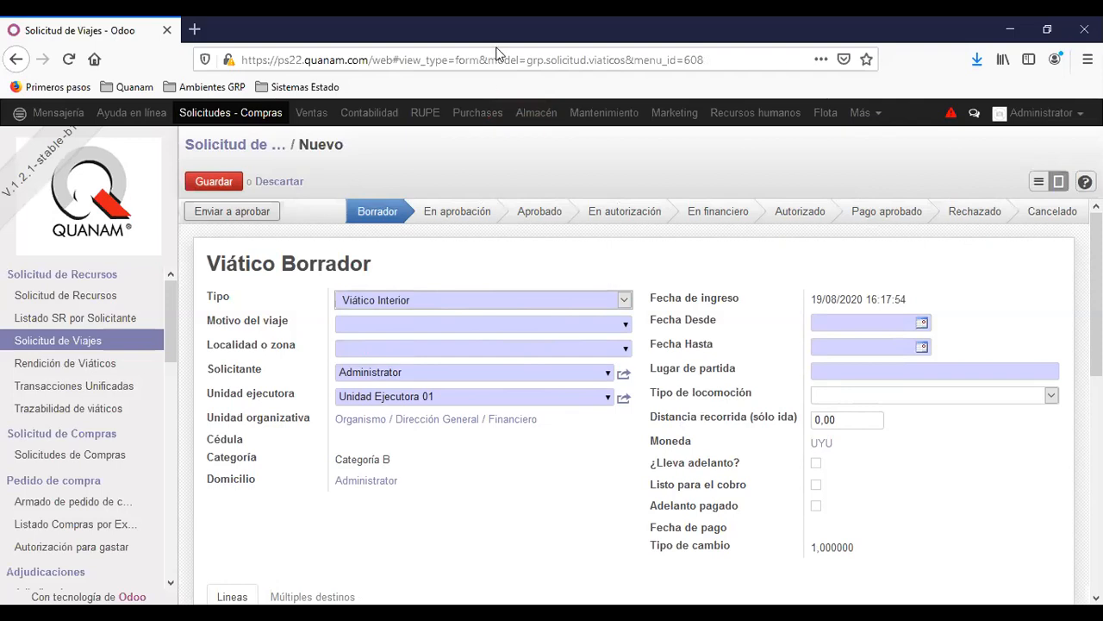
pyautogui.click(484, 320)
pyautogui.click(484, 320)
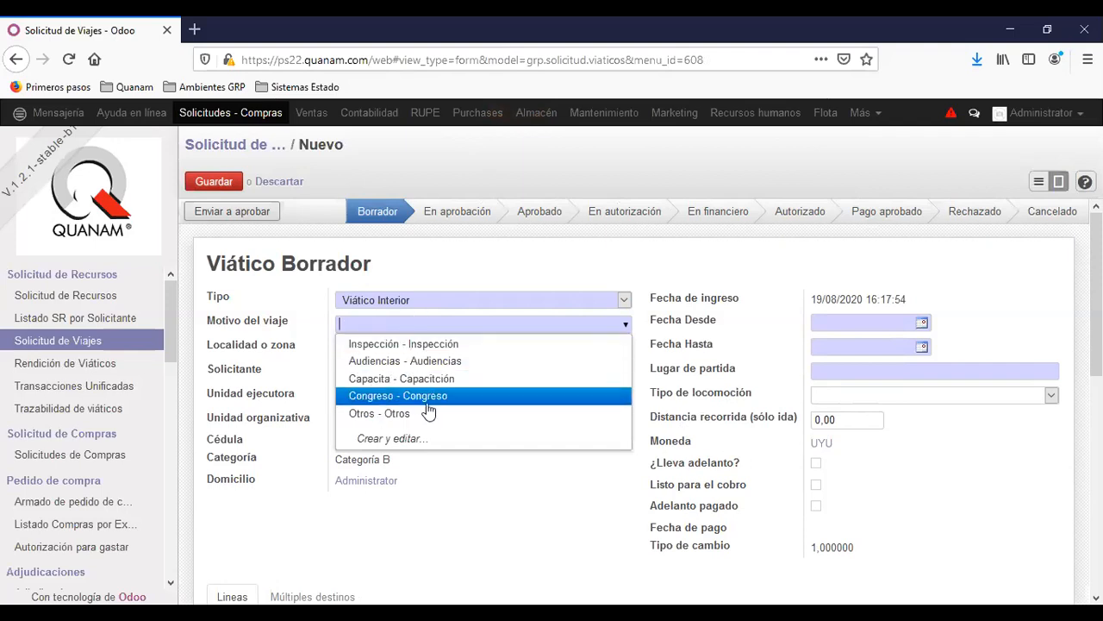
pyautogui.click(452, 343)
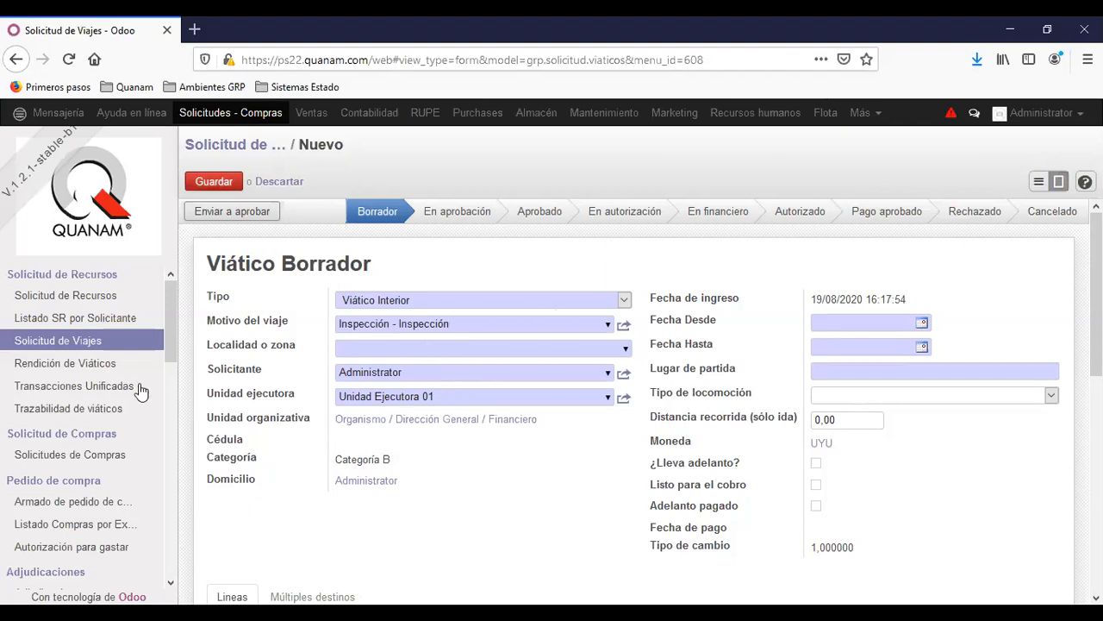
# Set the request's locality or zone to FLORIDA
pyautogui.click(480, 348)
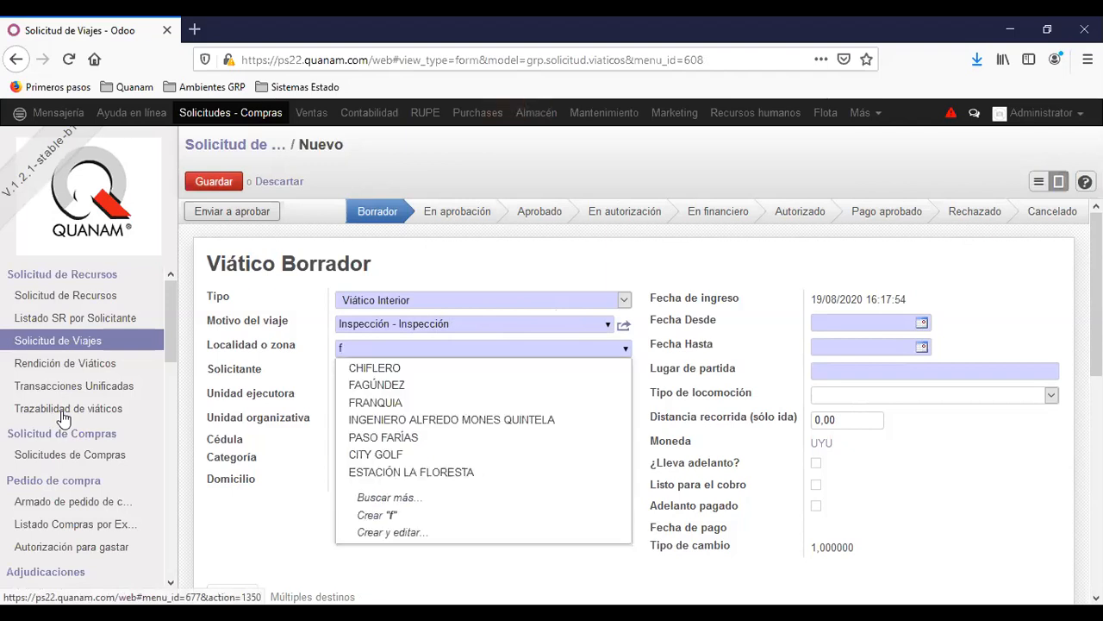
pyautogui.write('r')
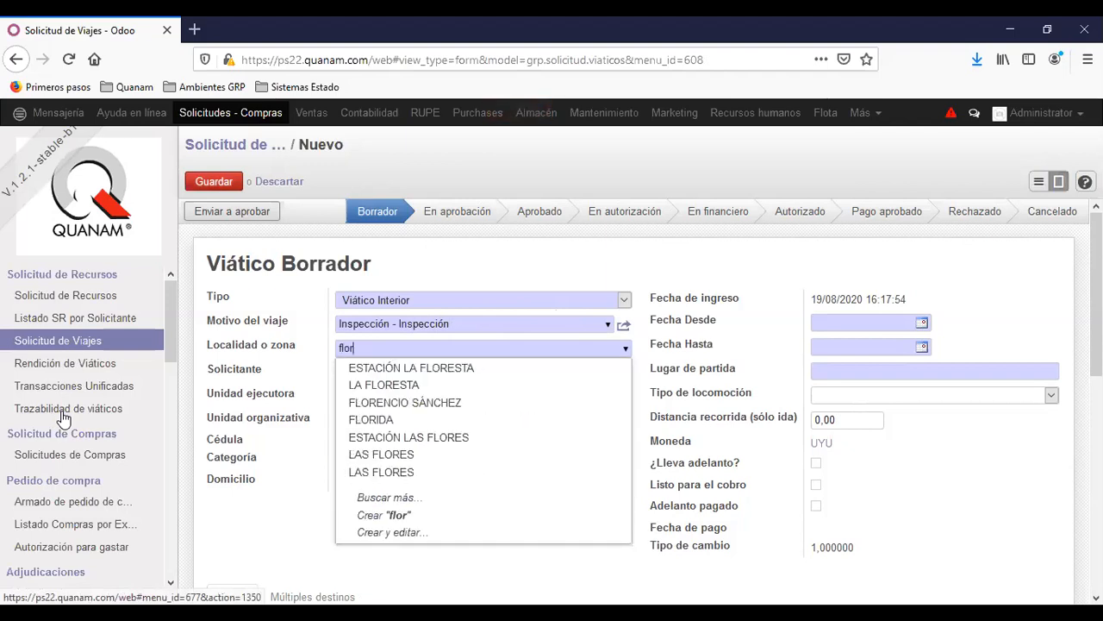
pyautogui.press('Down')
pyautogui.press('Down')
pyautogui.press('Down')
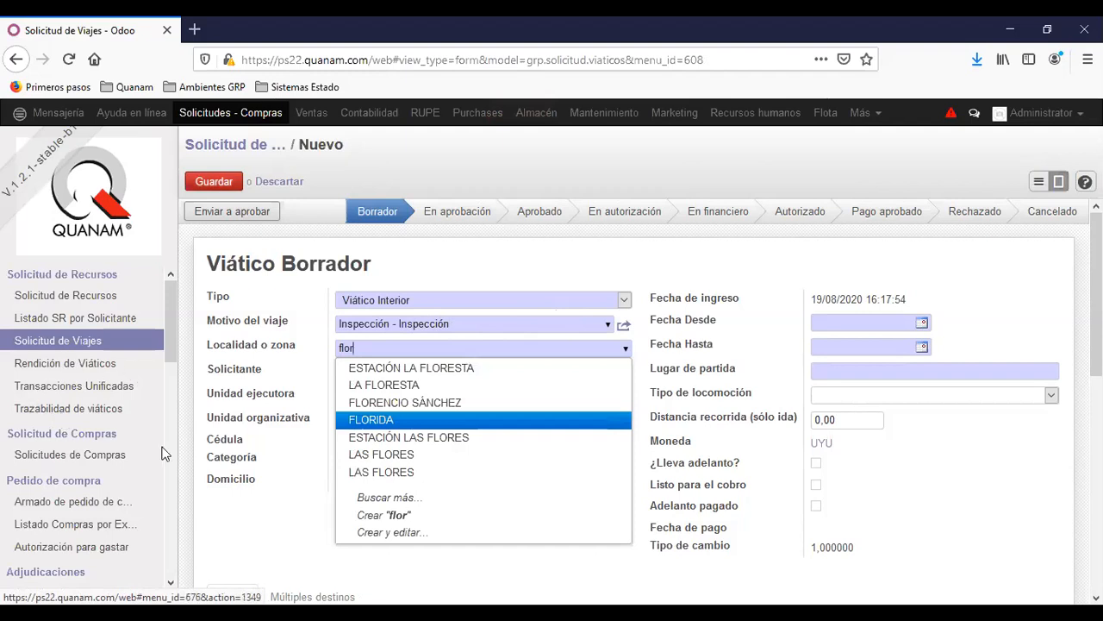
pyautogui.press('Tab')
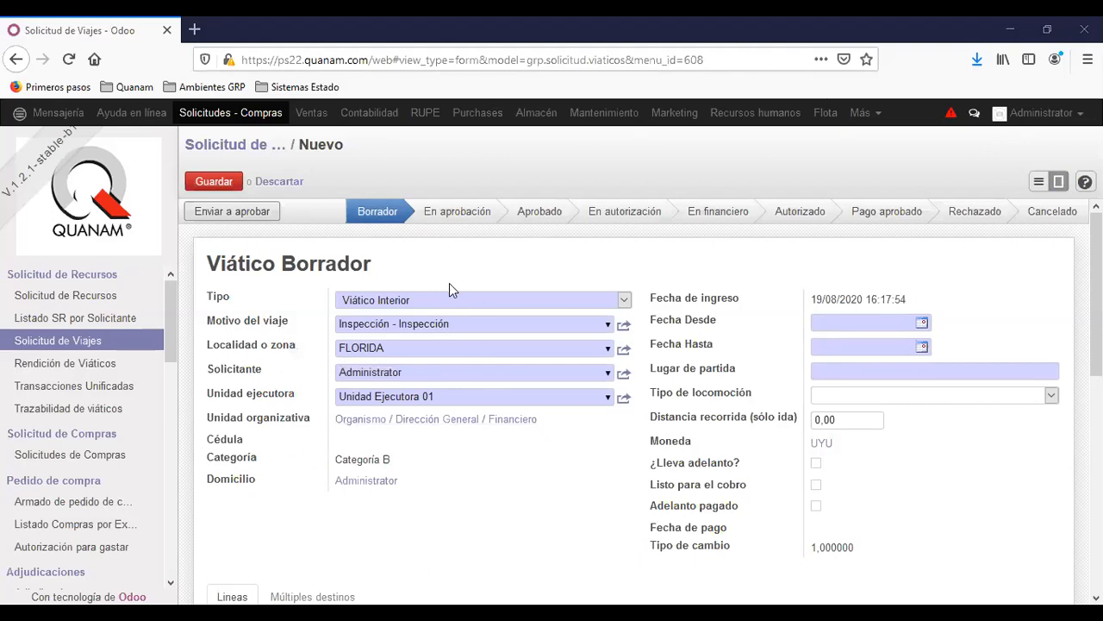
# Change the applicant of the travel request to Funcionario de Contabilidad
pyautogui.doubleClick(410, 374)
pyautogui.press('BackSpace')
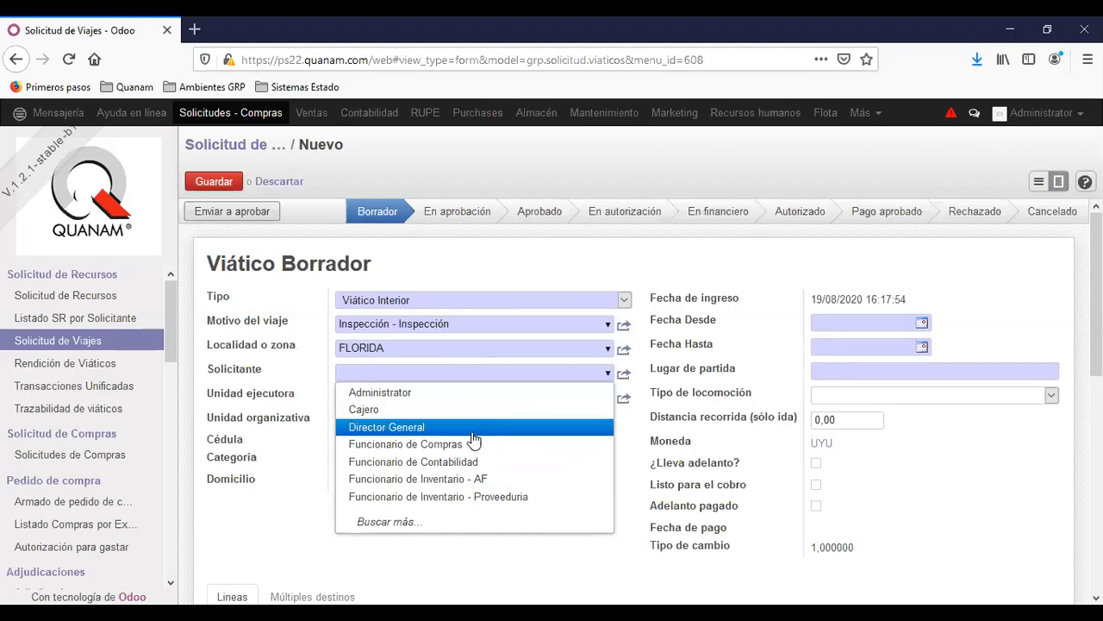
pyautogui.click(445, 467)
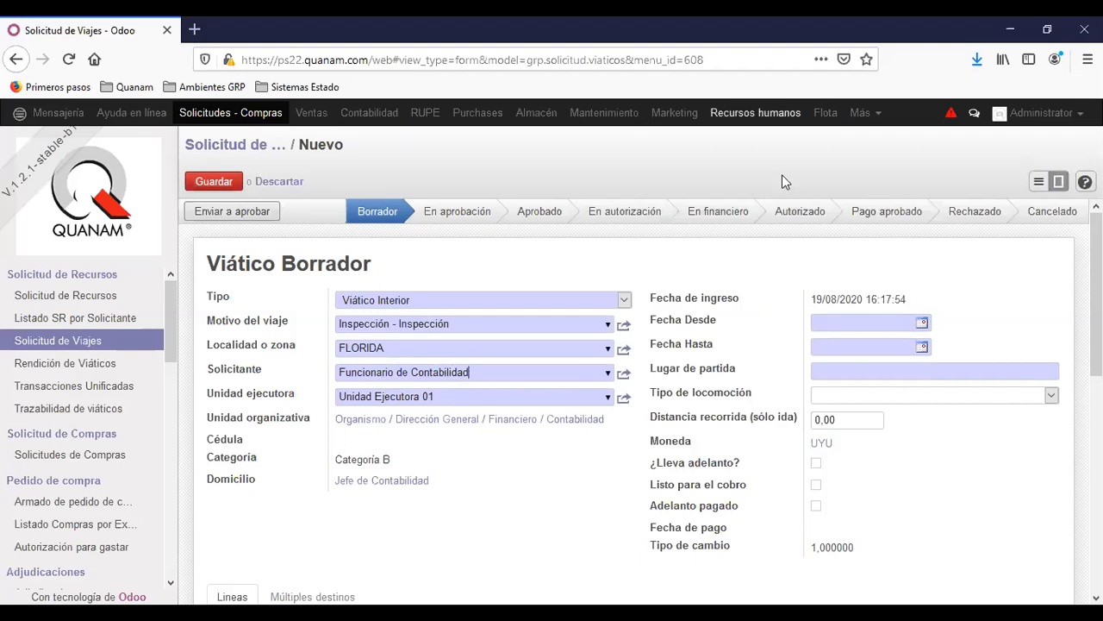
# Set the travel period from 01/08/2020 to 06/08/2020 and enter Montevideo as the departure place
pyautogui.click(922, 322)
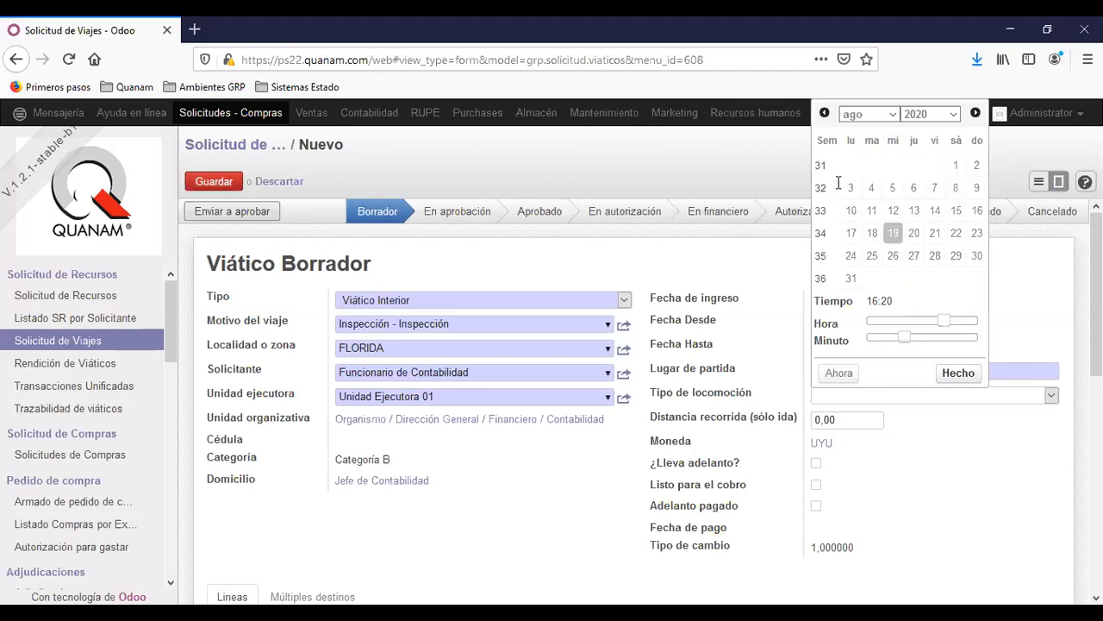
pyautogui.click(955, 165)
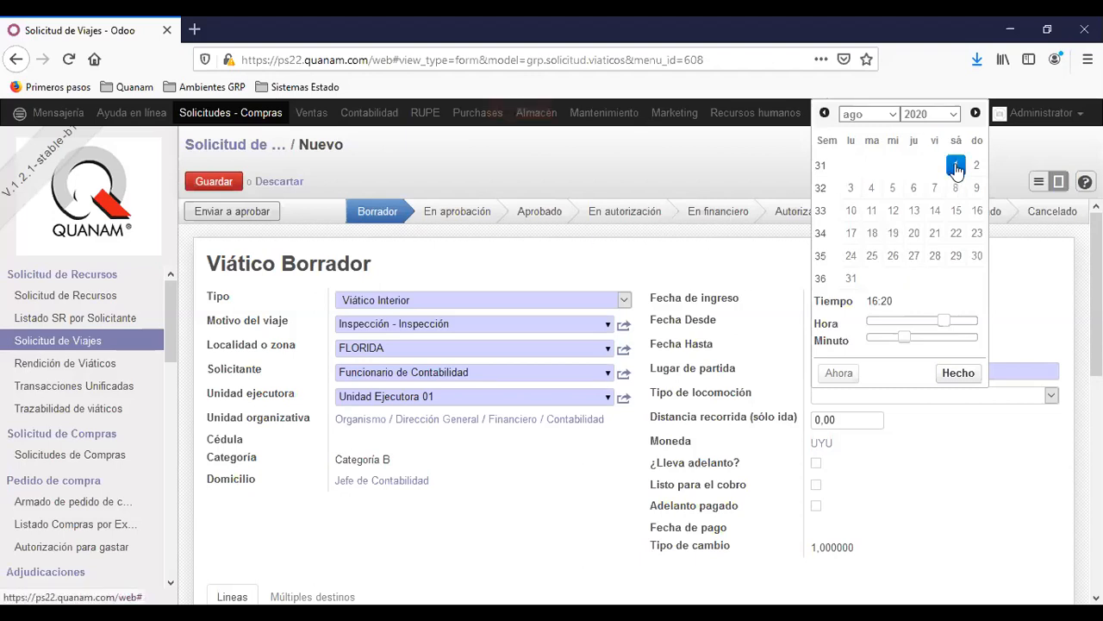
pyautogui.click(952, 375)
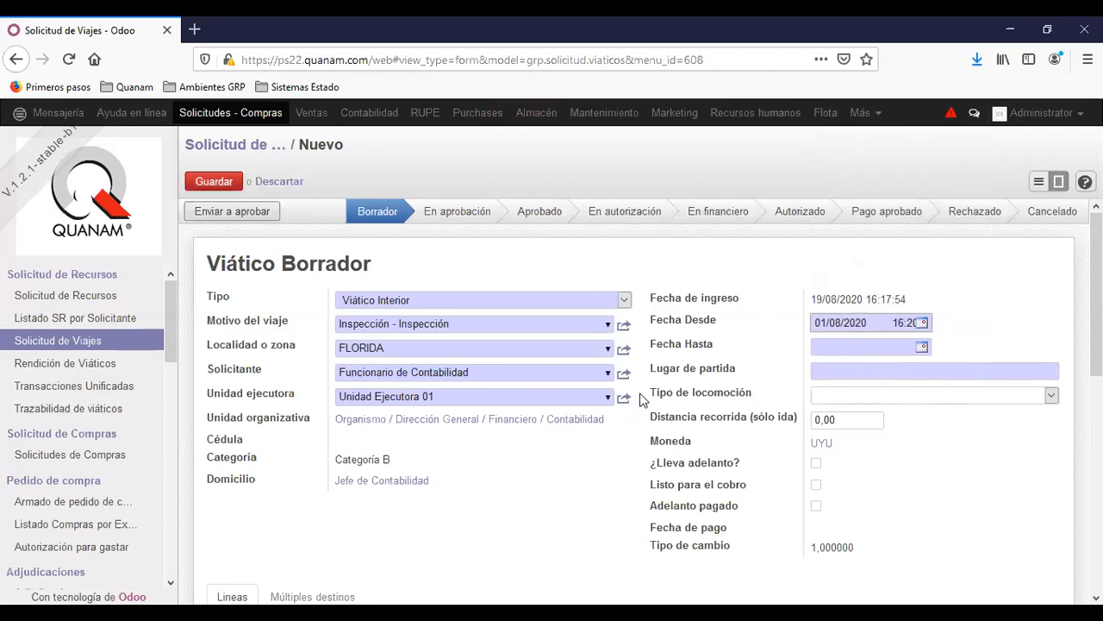
pyautogui.click(922, 345)
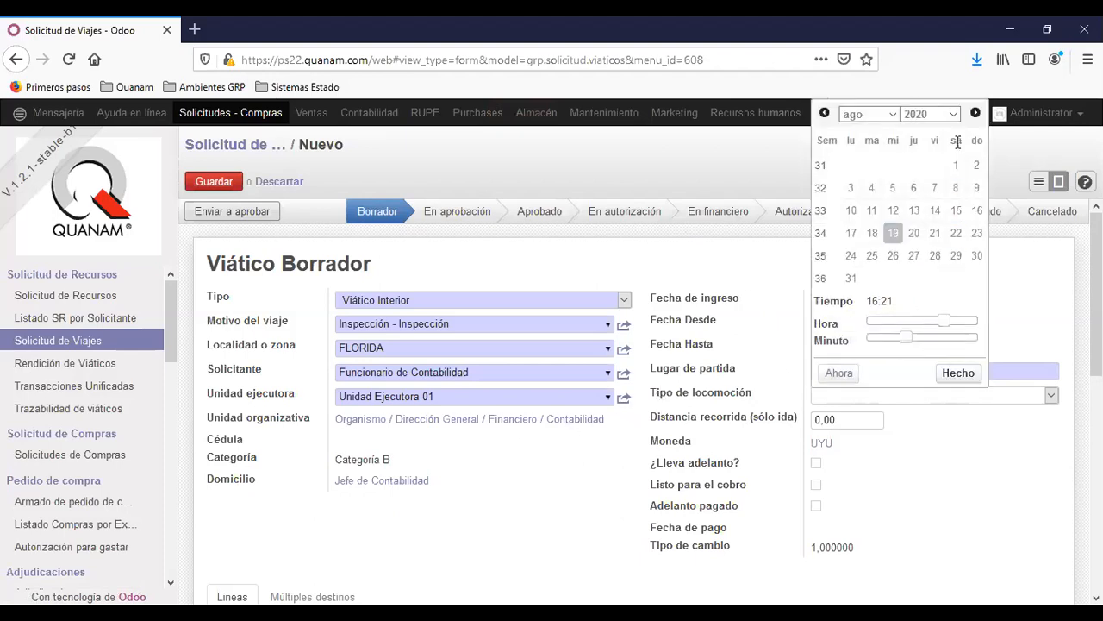
pyautogui.click(913, 190)
pyautogui.click(957, 373)
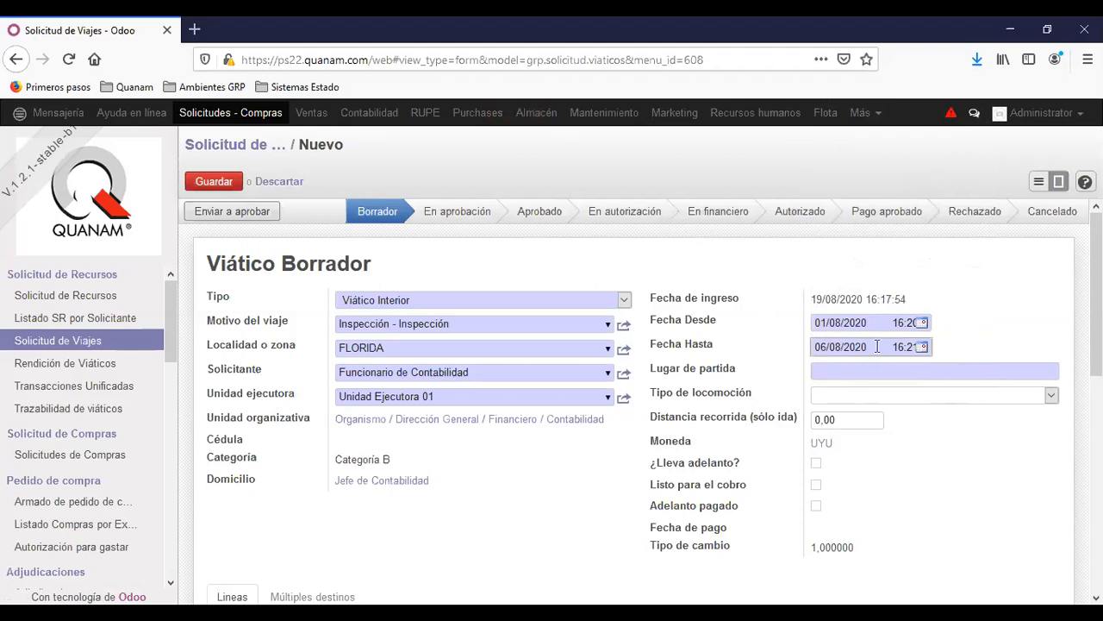
pyautogui.click(862, 375)
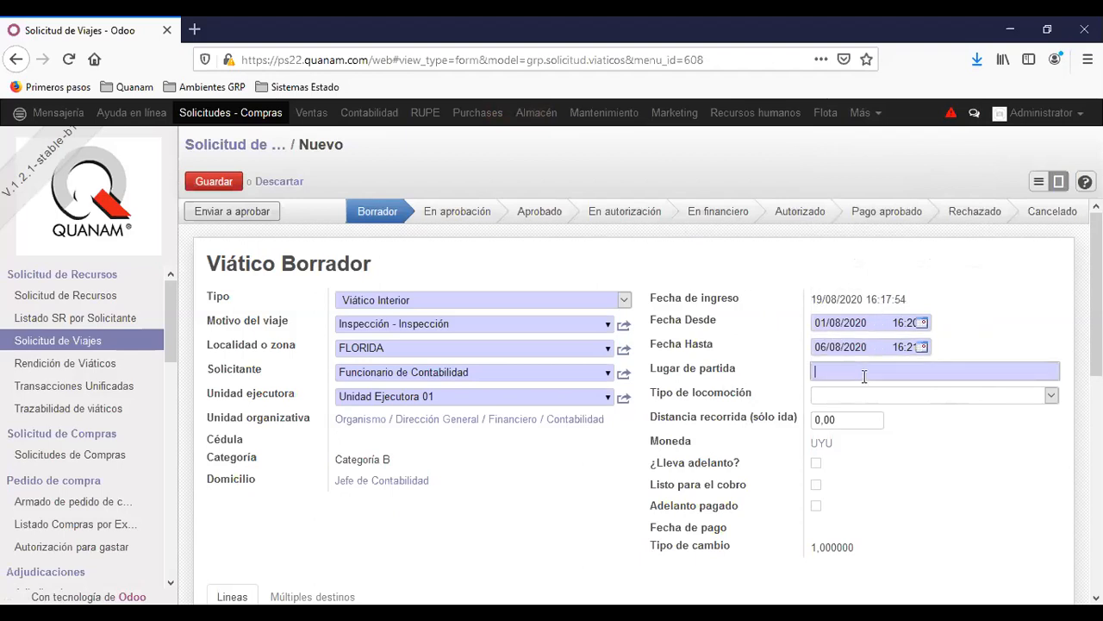
pyautogui.write('Montevideo')
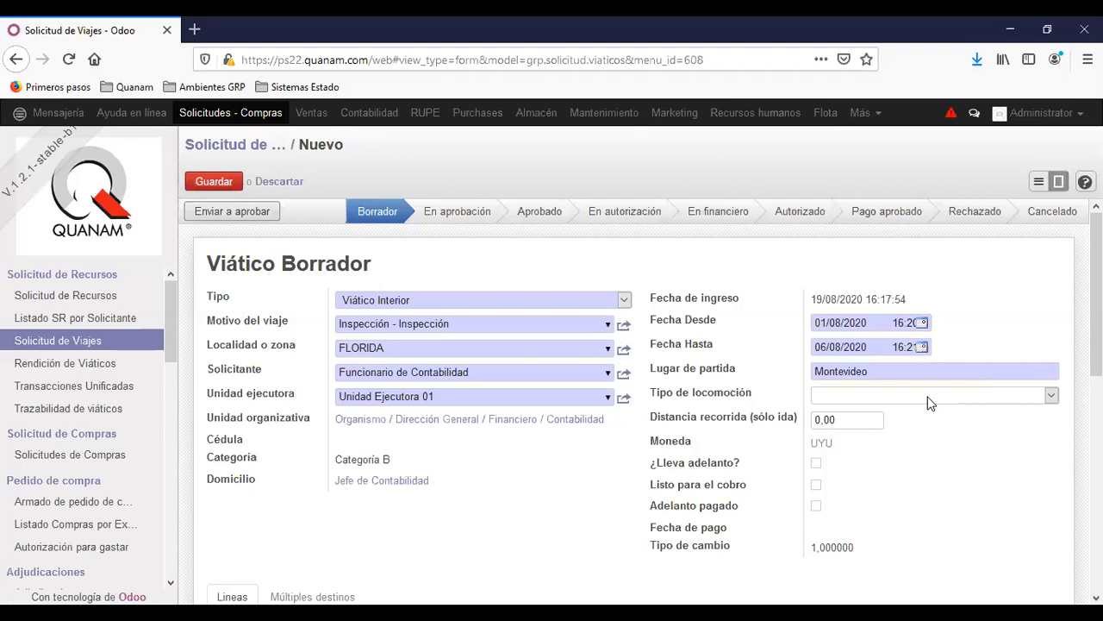
# Set the transport type to Locomoción Propia and go to the KM a recorrer field
pyautogui.scroll(-1, 920, 441)
pyautogui.scroll(-1, 913, 422)
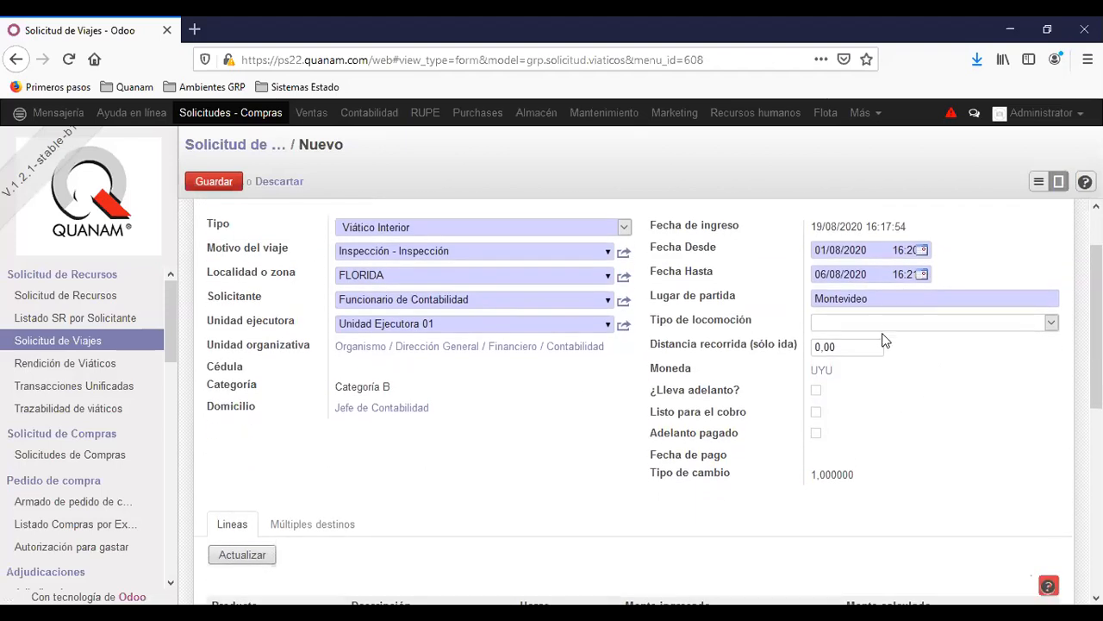
pyautogui.click(892, 325)
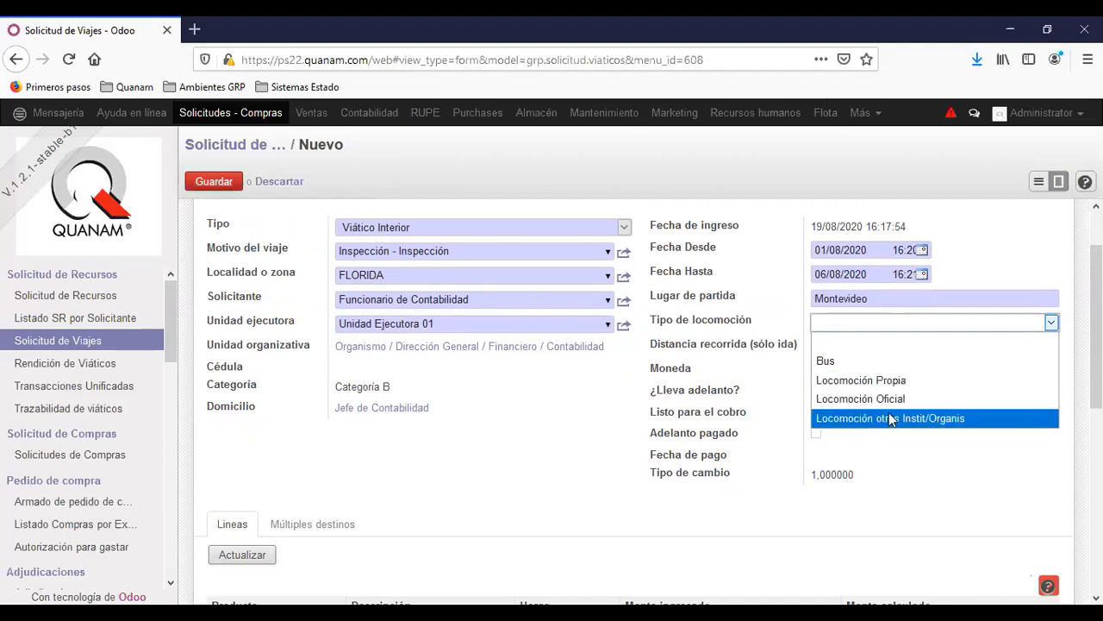
pyautogui.click(874, 380)
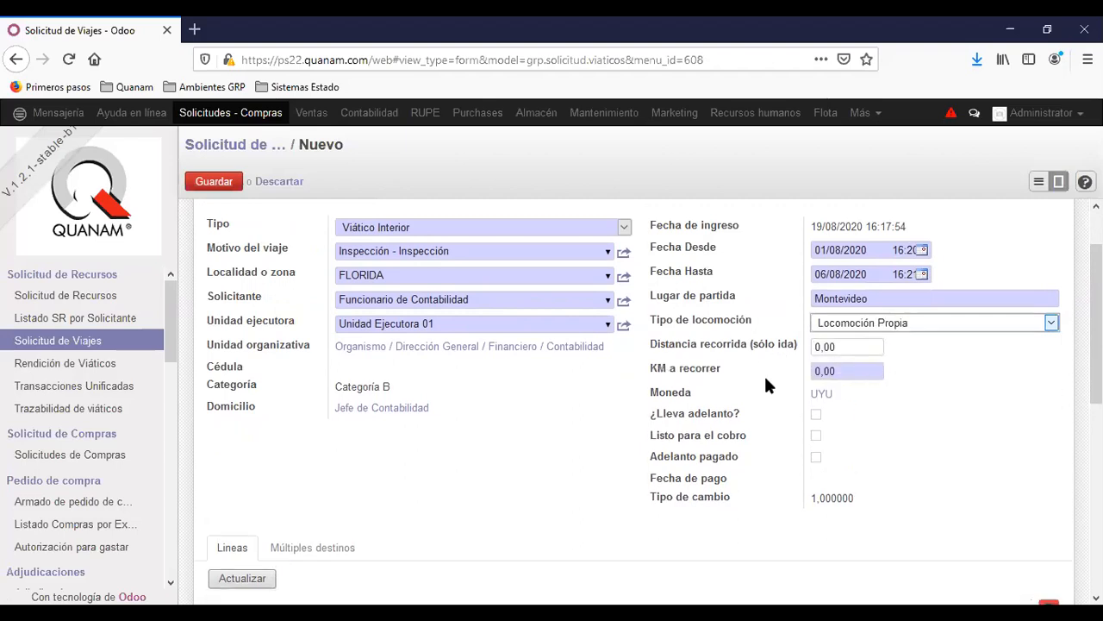
pyautogui.click(846, 371)
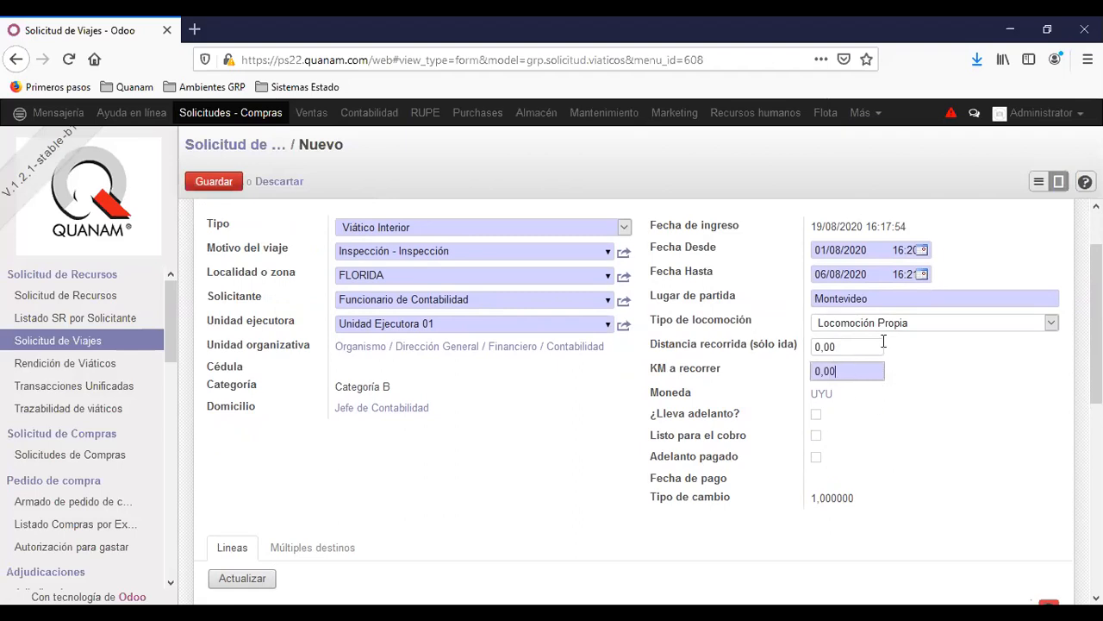
# Set the transport type to Bus and the one-way distance travelled to 250
pyautogui.click(903, 323)
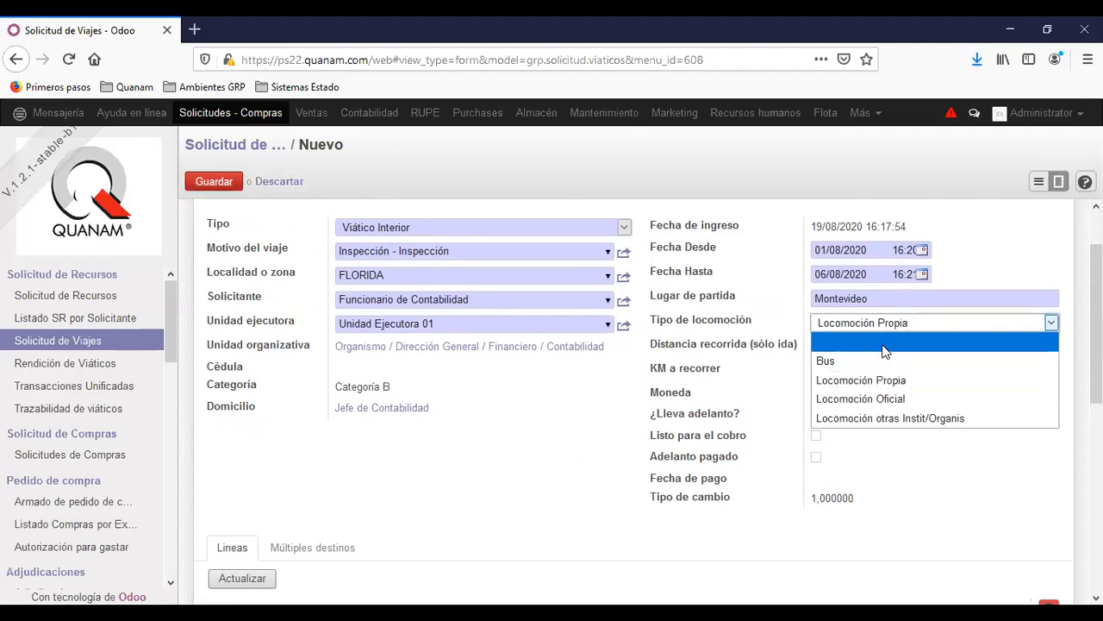
pyautogui.click(871, 363)
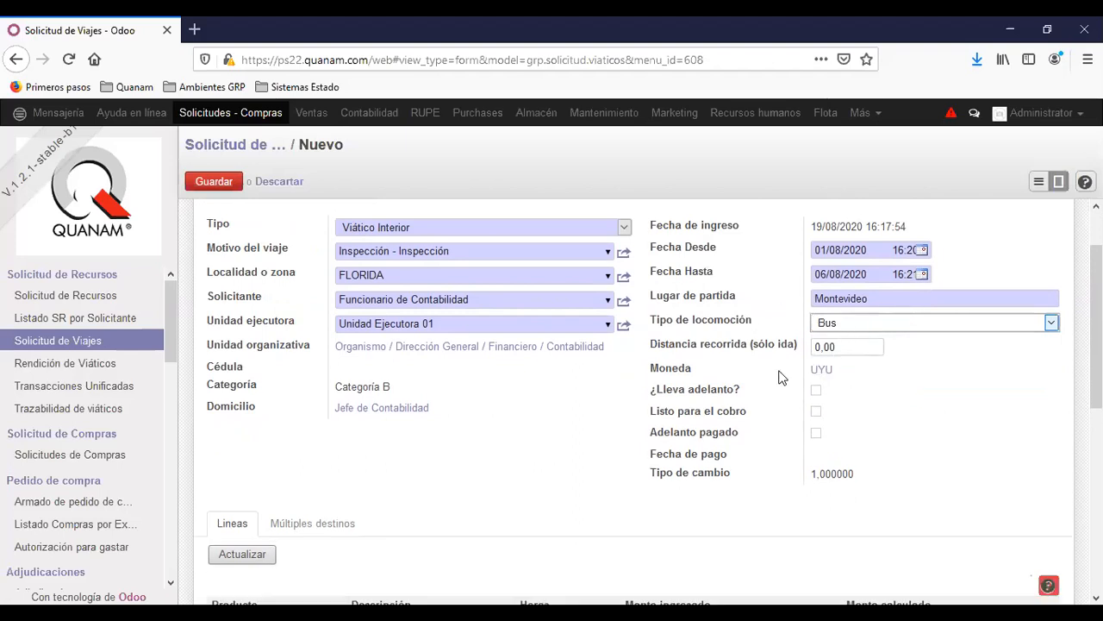
pyautogui.moveTo(850, 347); pyautogui.dragTo(779, 372)
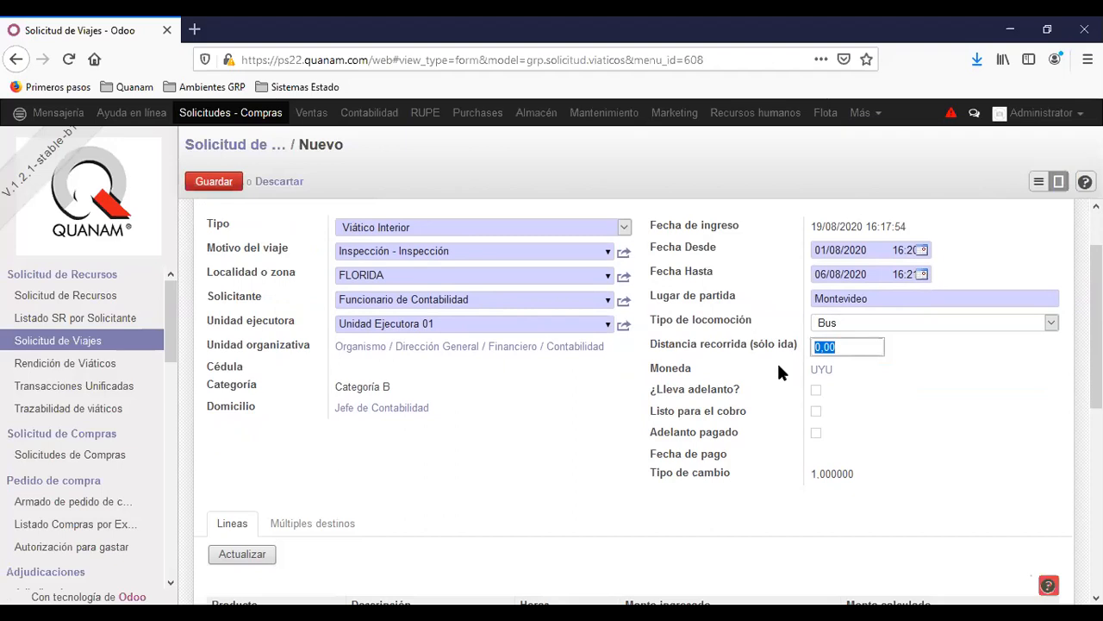
pyautogui.write('250')
# Save the travel request and review its calculated allowance lines and totals
pyautogui.click(217, 181)
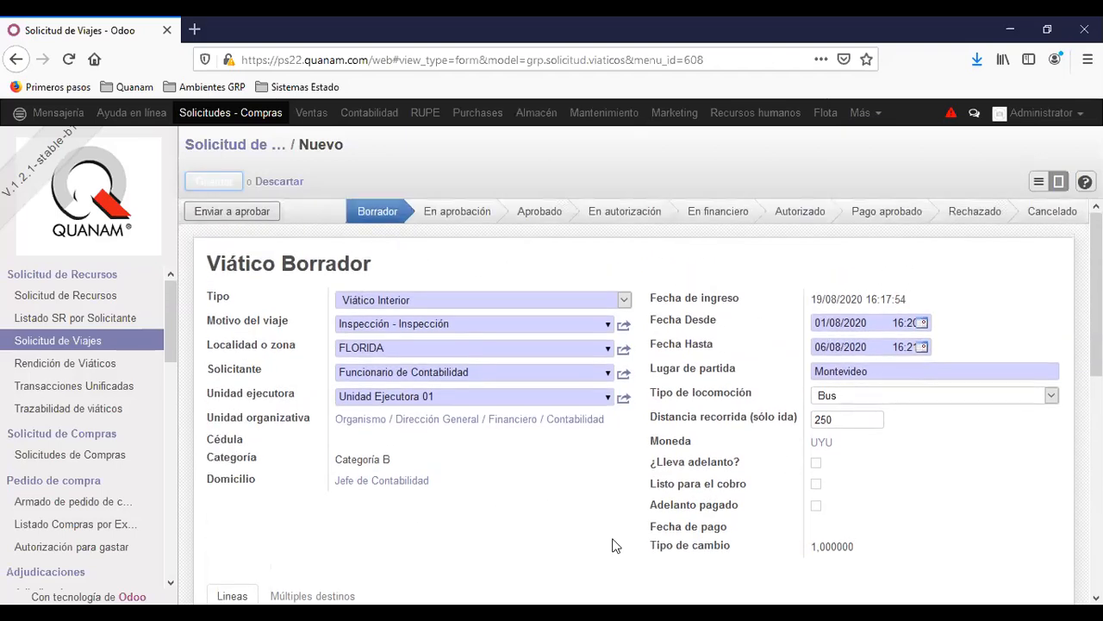
pyautogui.click(216, 183)
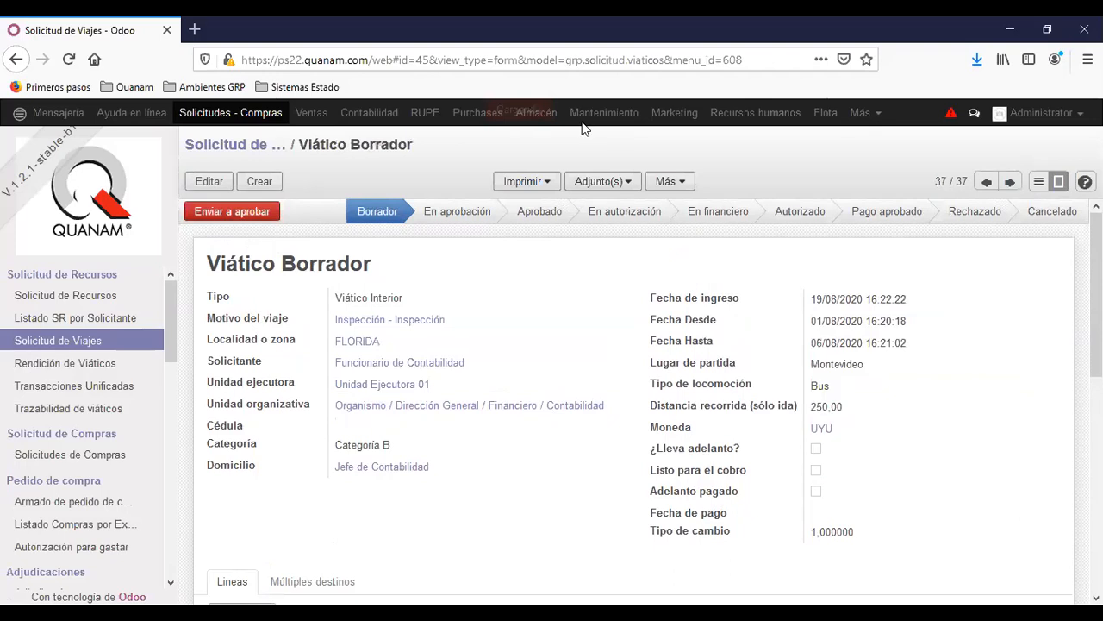
pyautogui.scroll(-4, 592, 336)
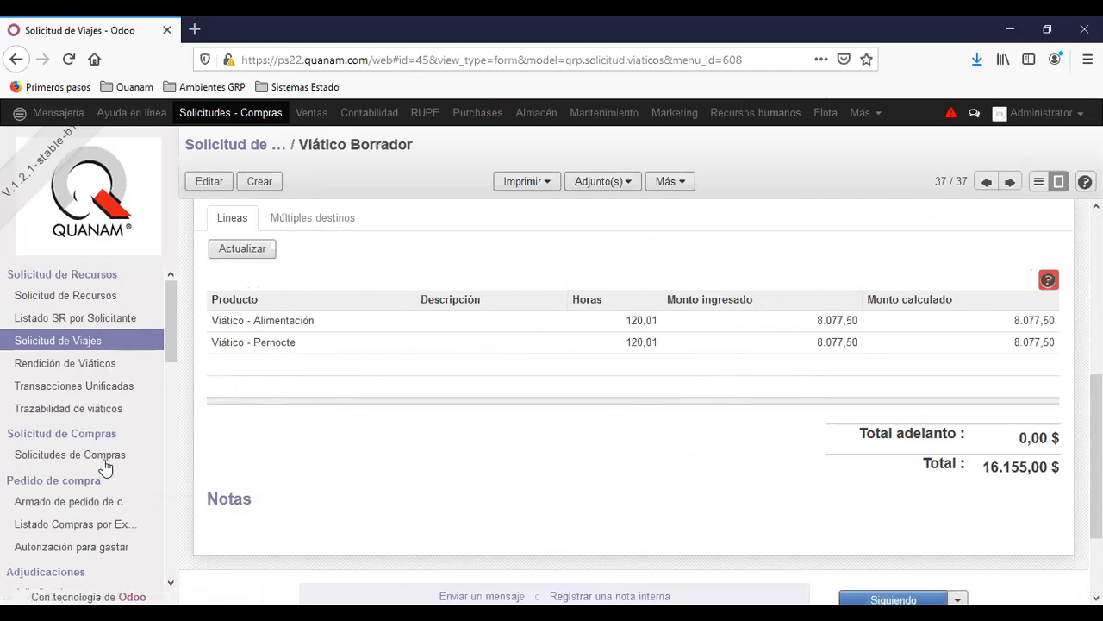
# Open Solicitudes - Compras in a separate browser tab and view the travel allowance amounts configuration (Configuración importes de viáticos)
pyautogui.rightClick(244, 121)
pyautogui.click(302, 128)
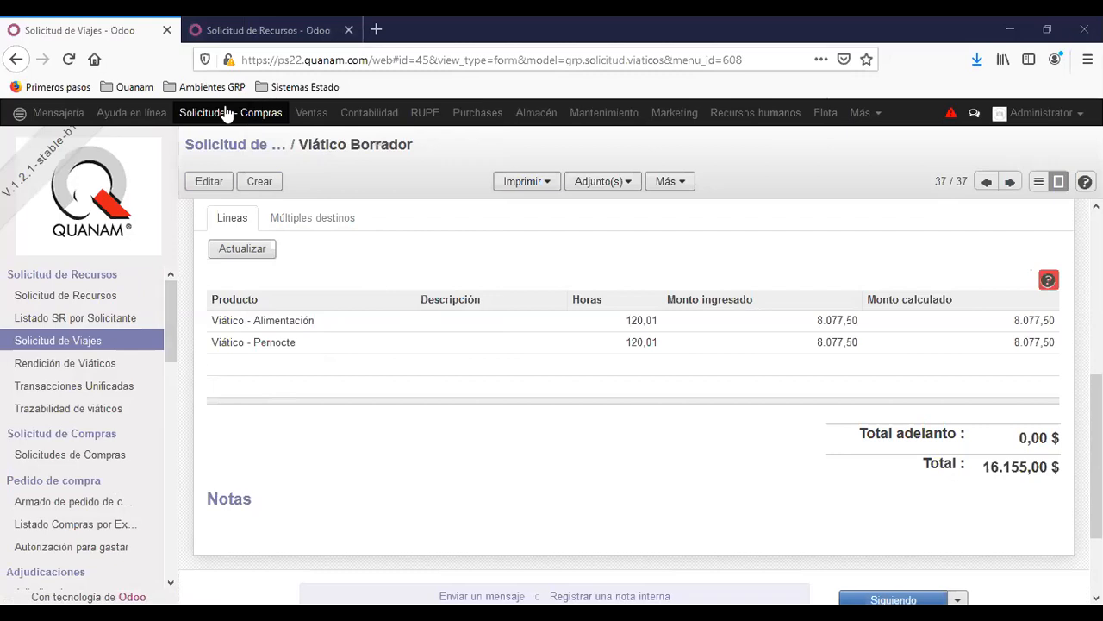
pyautogui.click(265, 34)
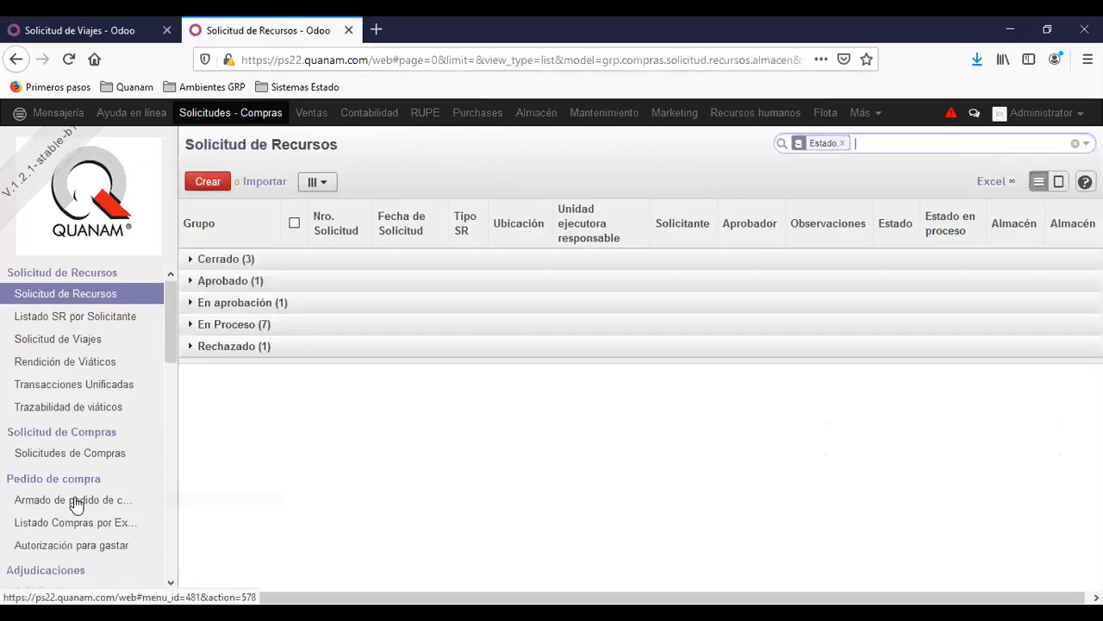
pyautogui.scroll(-5, 77, 491)
pyautogui.scroll(1, 99, 443)
pyautogui.scroll(-5, 99, 443)
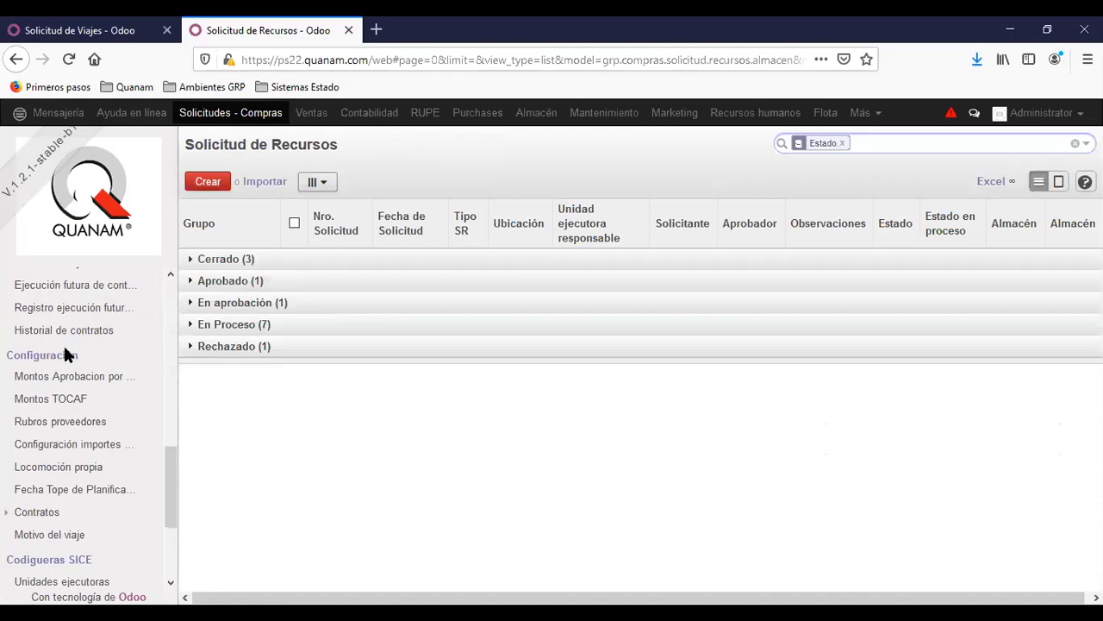
pyautogui.click(75, 448)
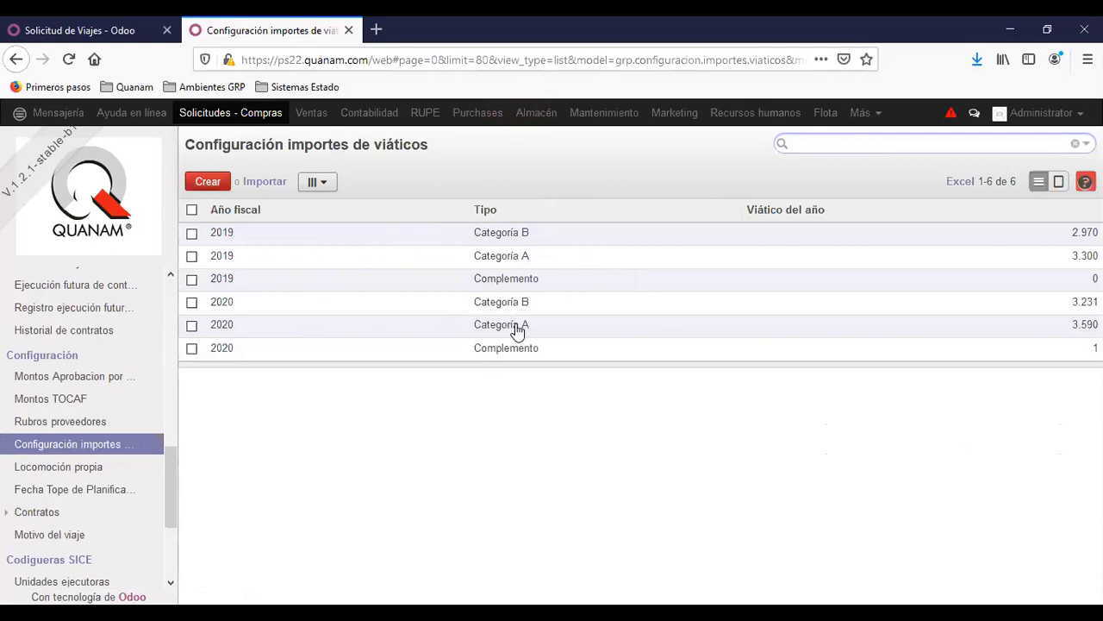
# Check the draft request's category, dates and allowance lines against the 2020 Categoría B configuration amounts for Alimentación and Pernocte
pyautogui.click(115, 31)
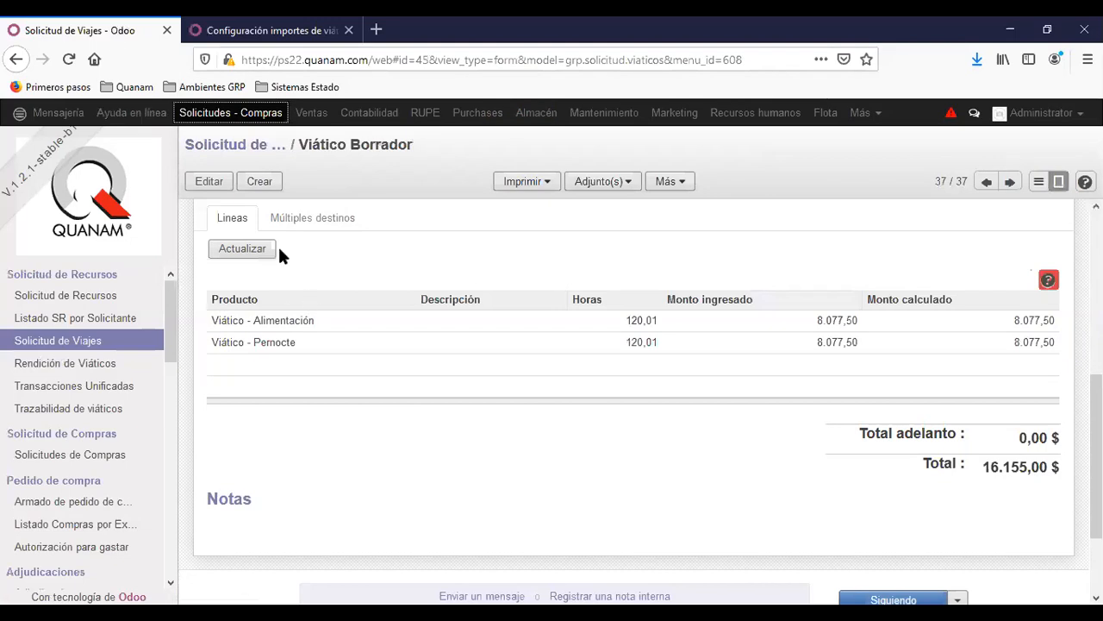
pyautogui.scroll(5, 376, 362)
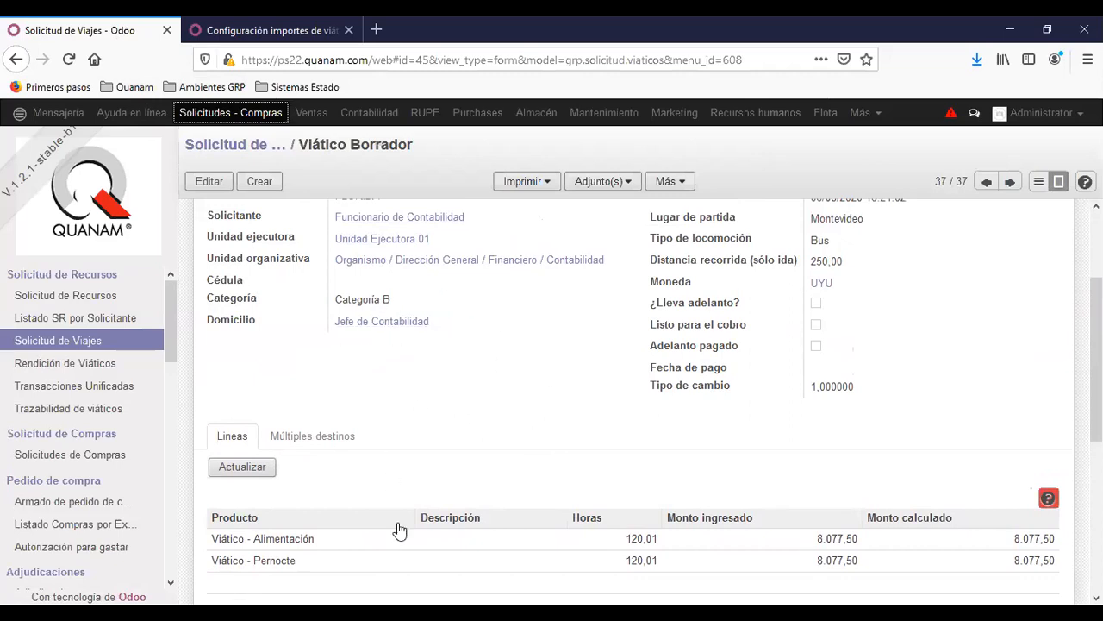
pyautogui.click(315, 31)
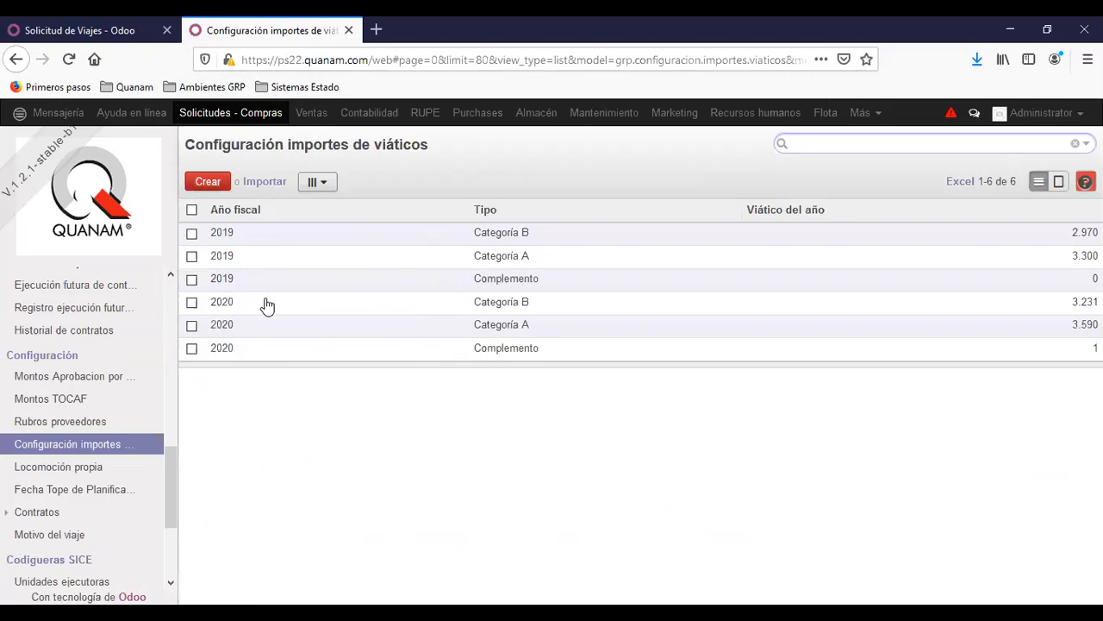
pyautogui.click(368, 309)
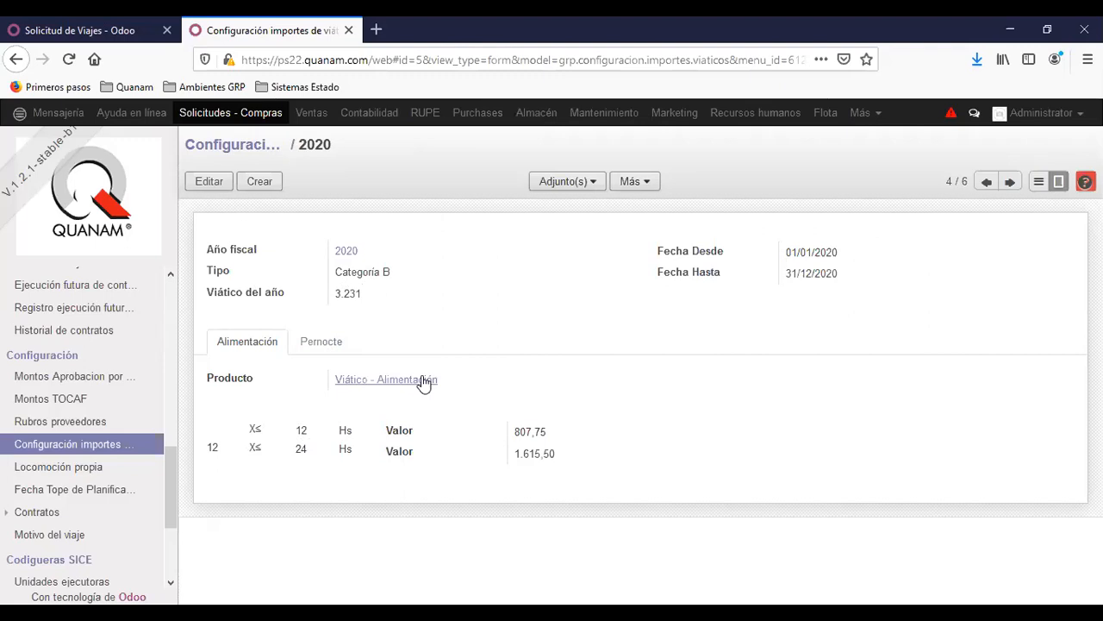
pyautogui.click(328, 342)
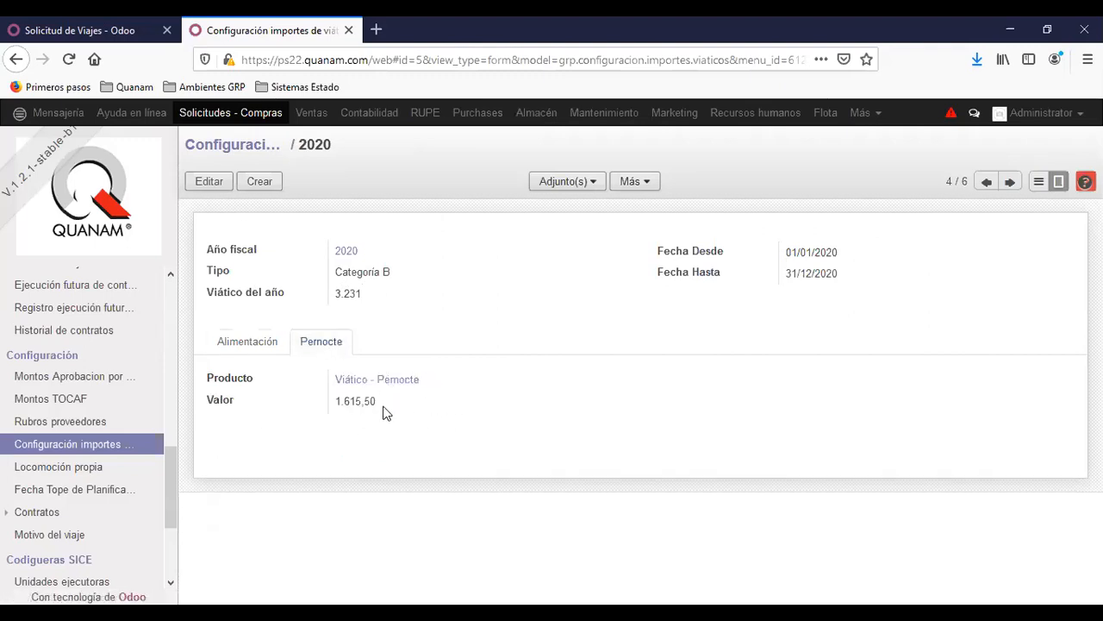
pyautogui.click(269, 344)
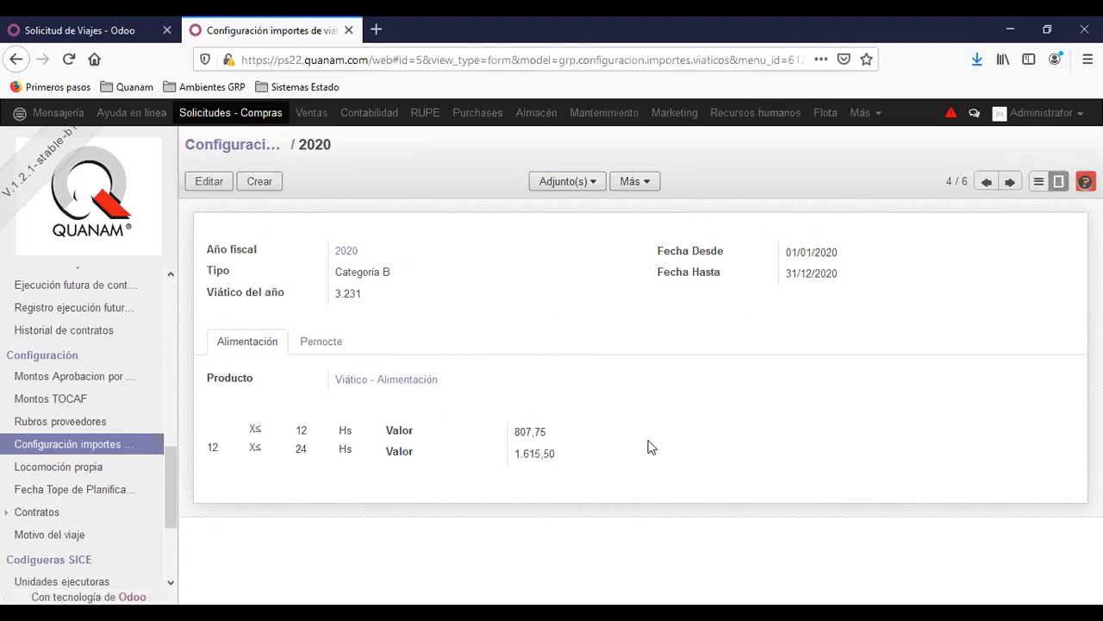
pyautogui.click(117, 32)
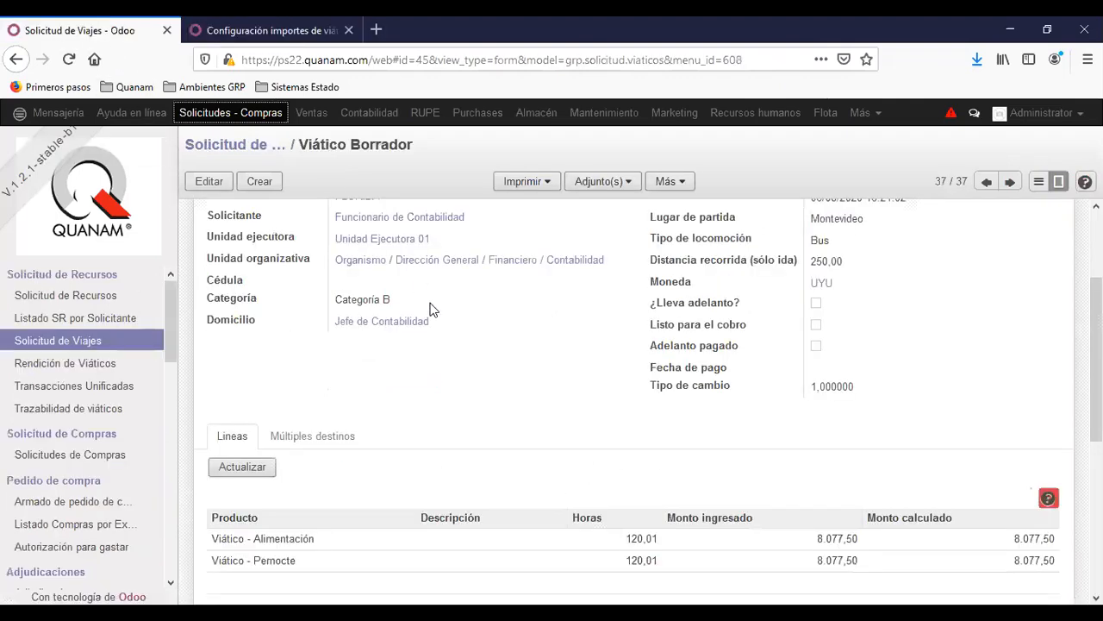
pyautogui.scroll(4, 469, 293)
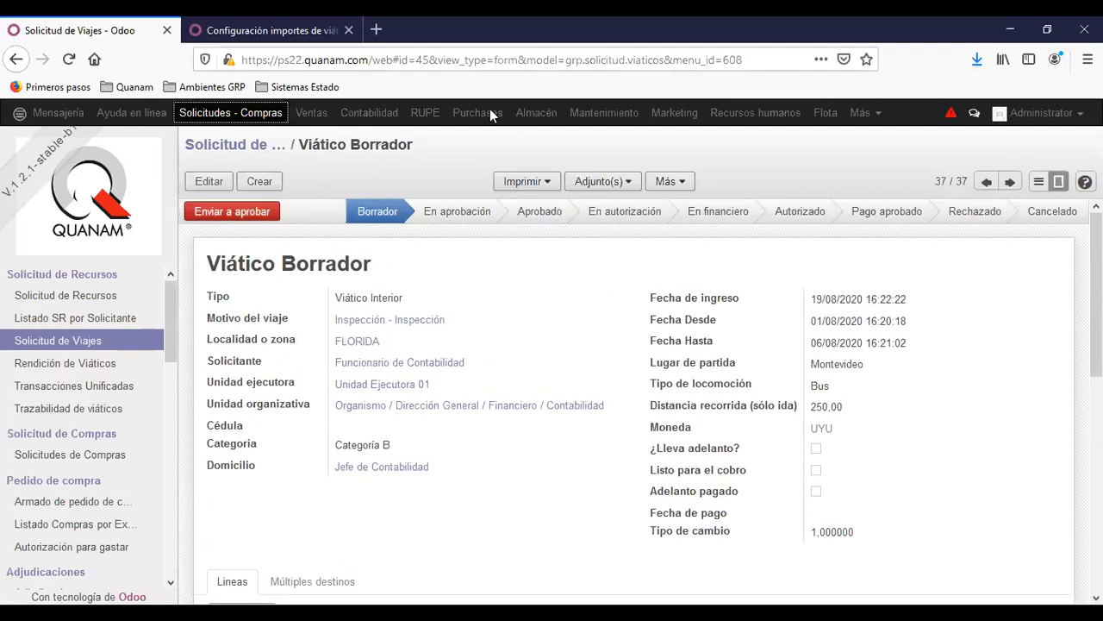
pyautogui.scroll(-4, 892, 475)
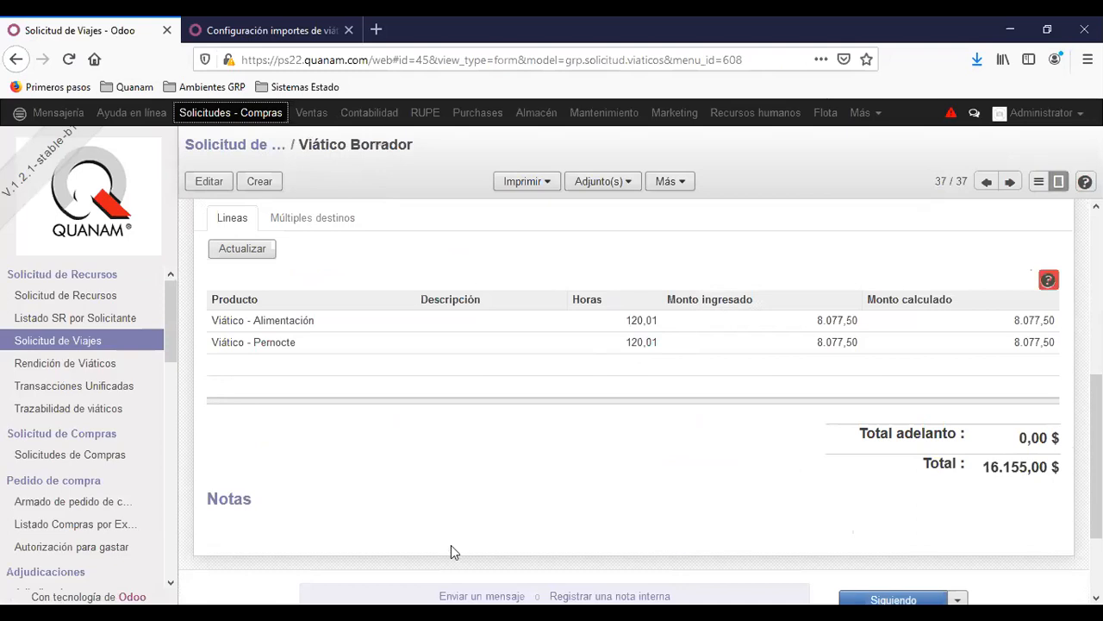
pyautogui.scroll(4, 466, 552)
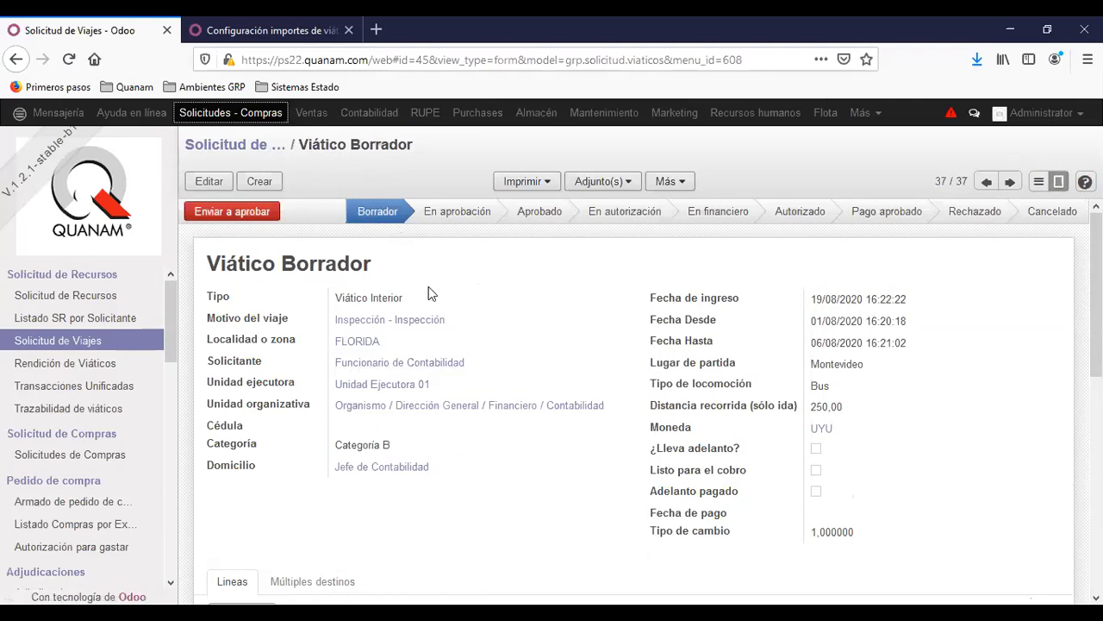
# Take the draft travel request through submission and approval, and cancel it once it is authorized
pyautogui.click(251, 214)
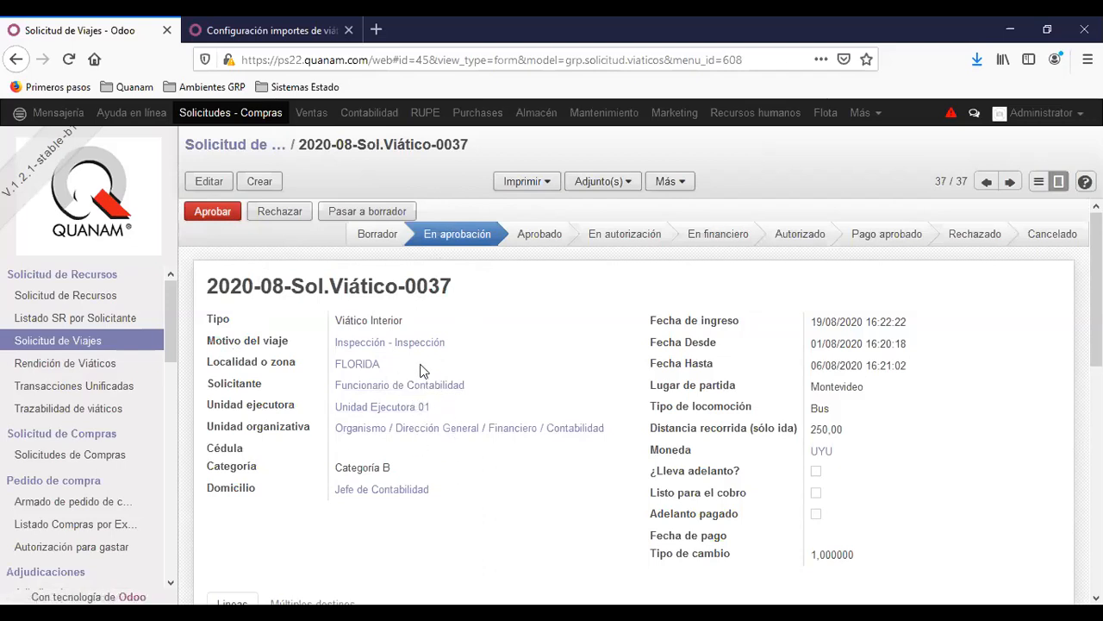
pyautogui.click(208, 218)
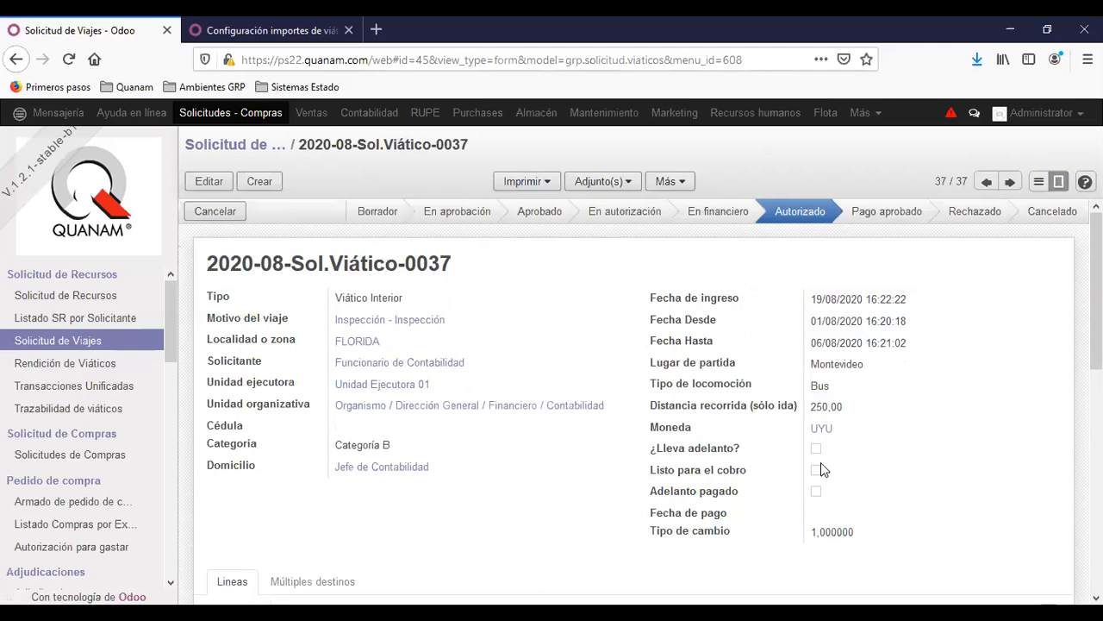
pyautogui.click(216, 211)
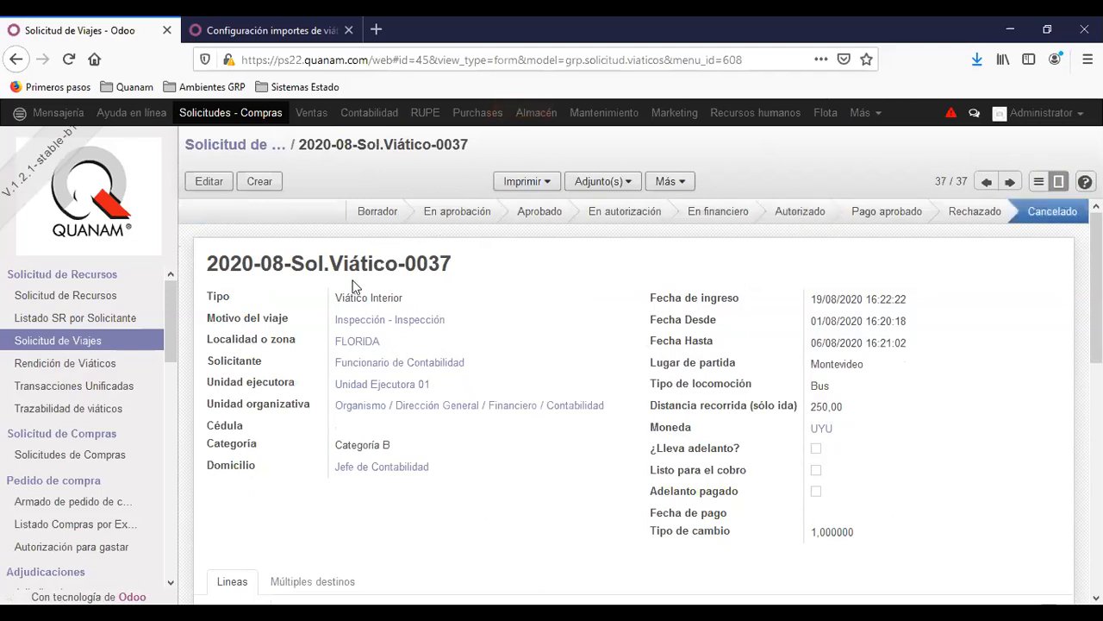
# Create a new travel request of type Viático Interior with Inspección - Inspección as the travel reason
pyautogui.click(260, 183)
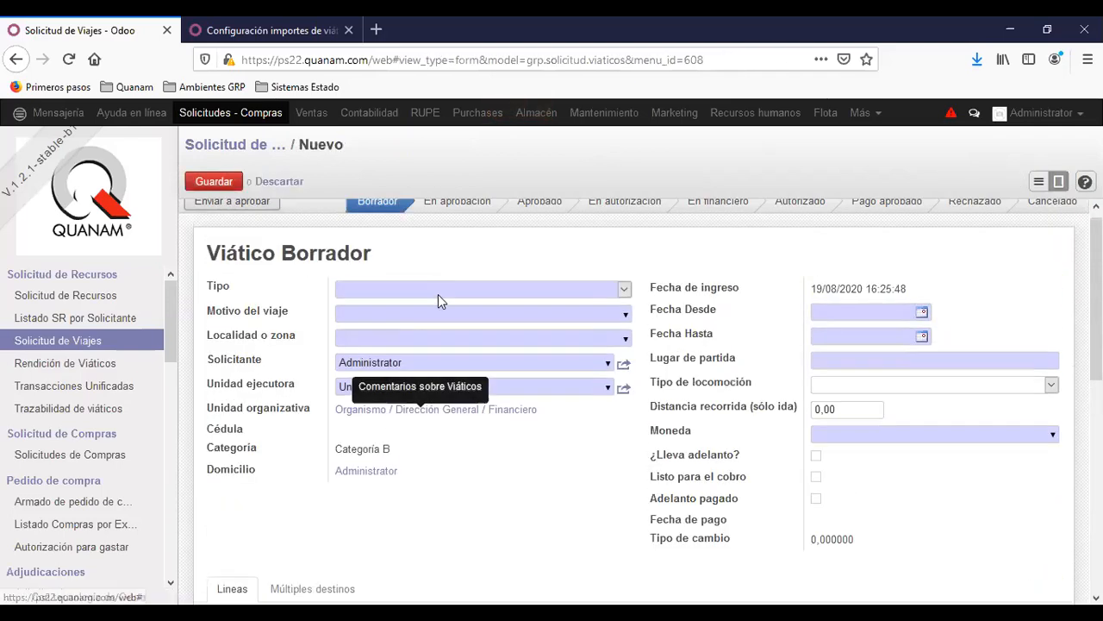
pyautogui.click(431, 302)
pyautogui.click(422, 331)
pyautogui.click(434, 326)
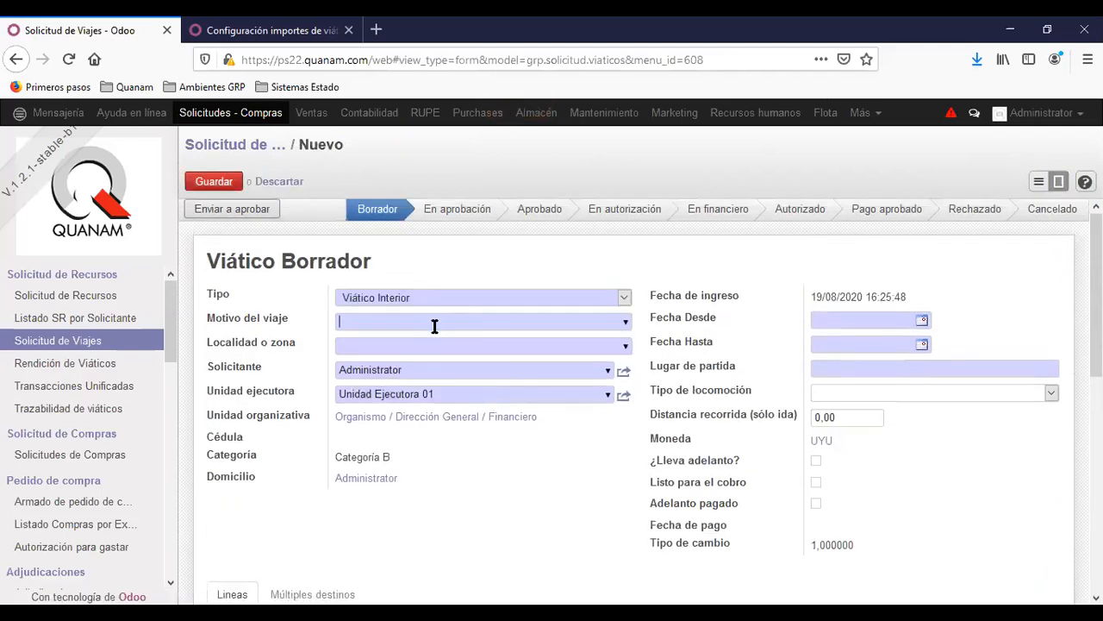
pyautogui.press('Down')
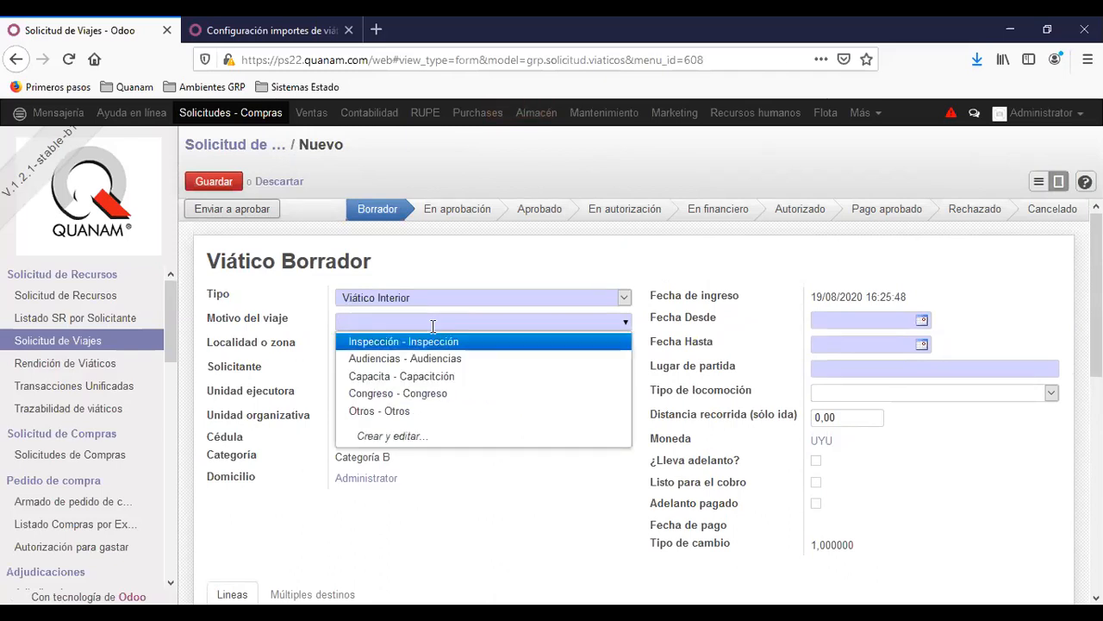
pyautogui.press('Tab')
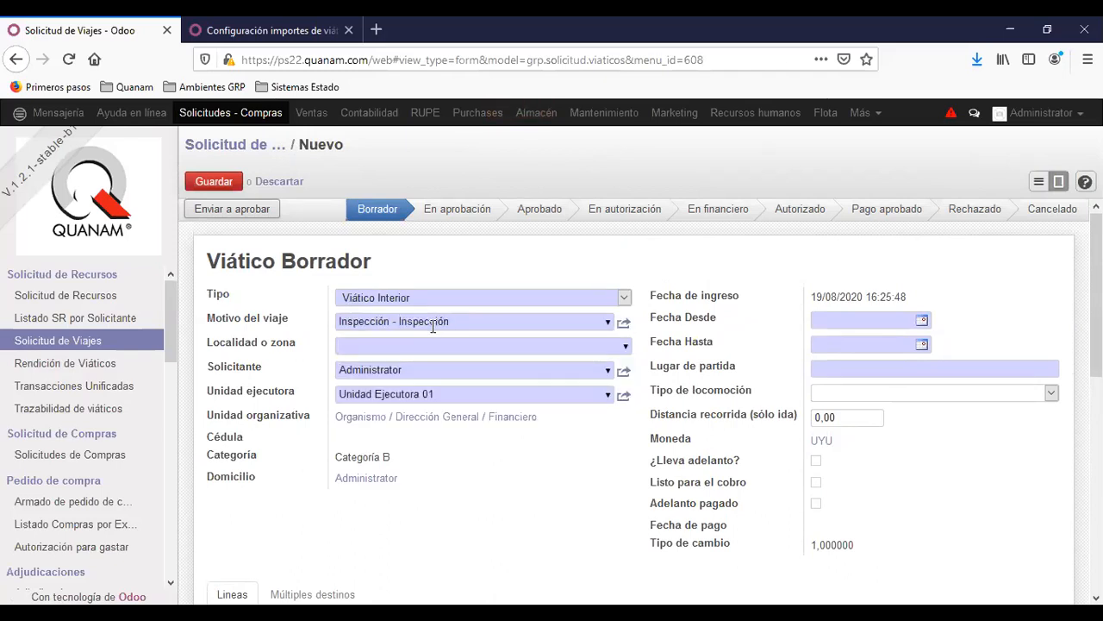
# Set the request's locality to FLORIDA and its applicant to Funcionario de Contabilidad
pyautogui.press('Down')
pyautogui.press('Down')
pyautogui.press('Down')
pyautogui.press('Down')
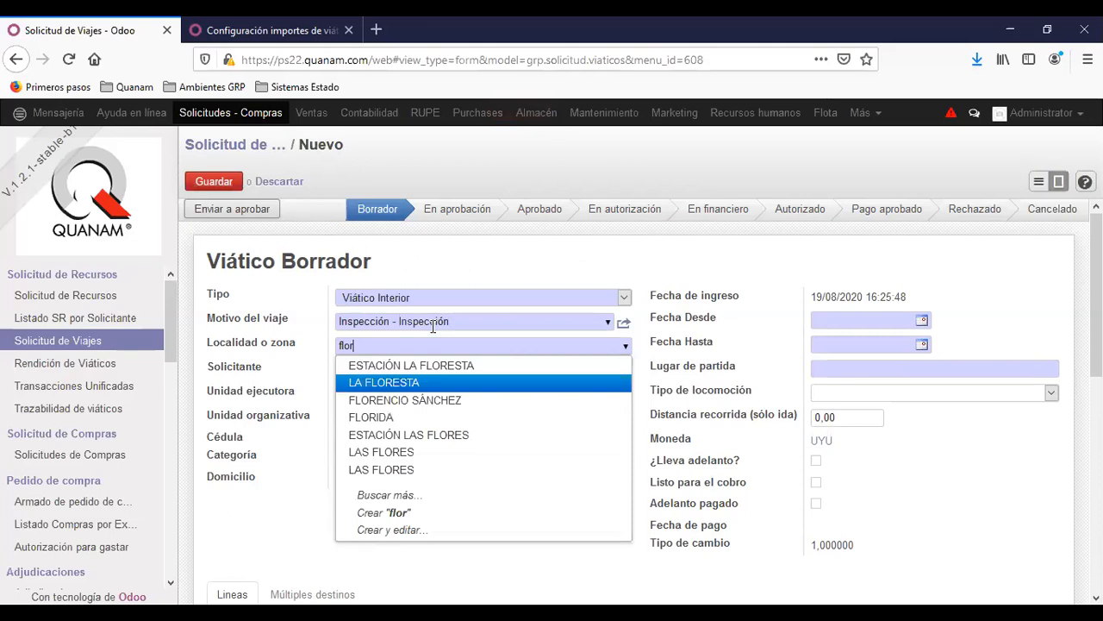
pyautogui.press('Tab')
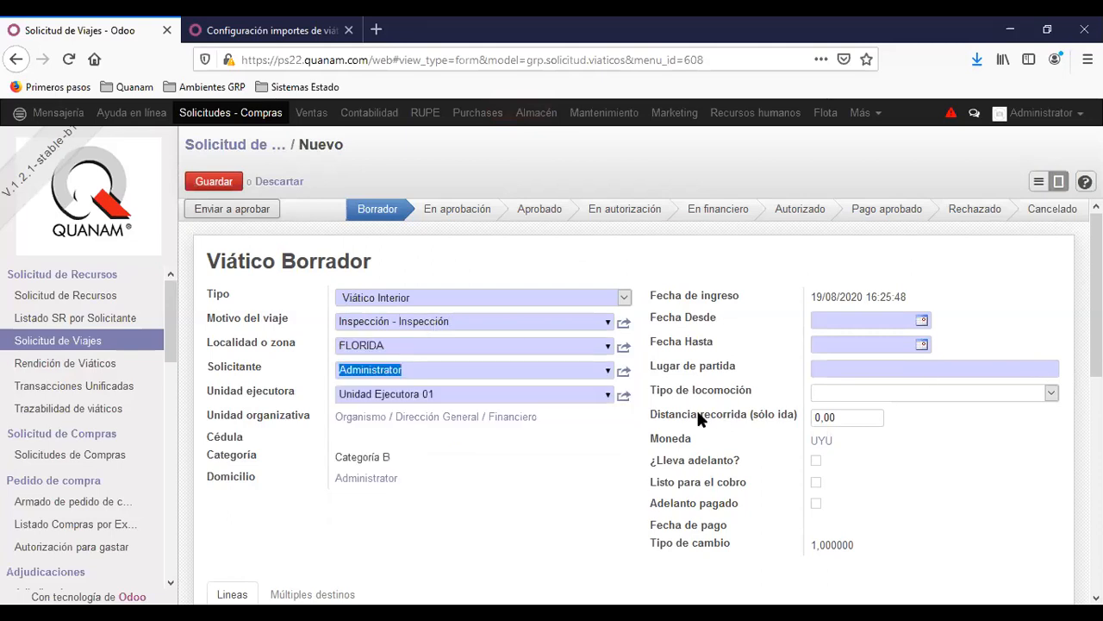
pyautogui.write('fu')
pyautogui.press('Down')
pyautogui.press('Down')
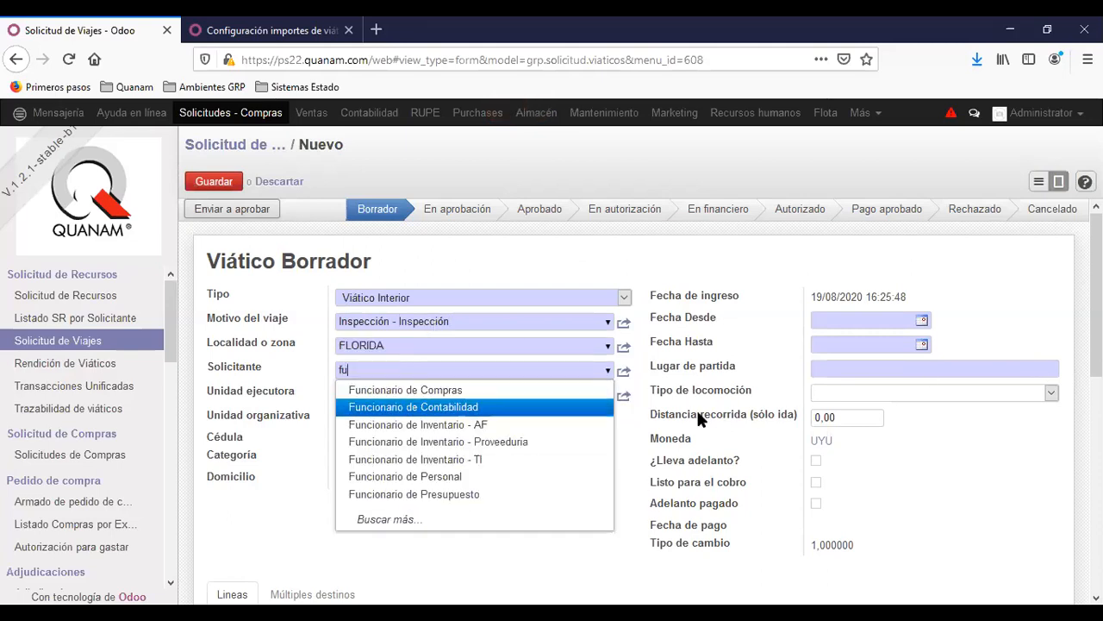
pyautogui.press('Tab')
# Set the travel period from 01/08/2020 to 06/08/2020, keeping the proposed times
pyautogui.click(921, 320)
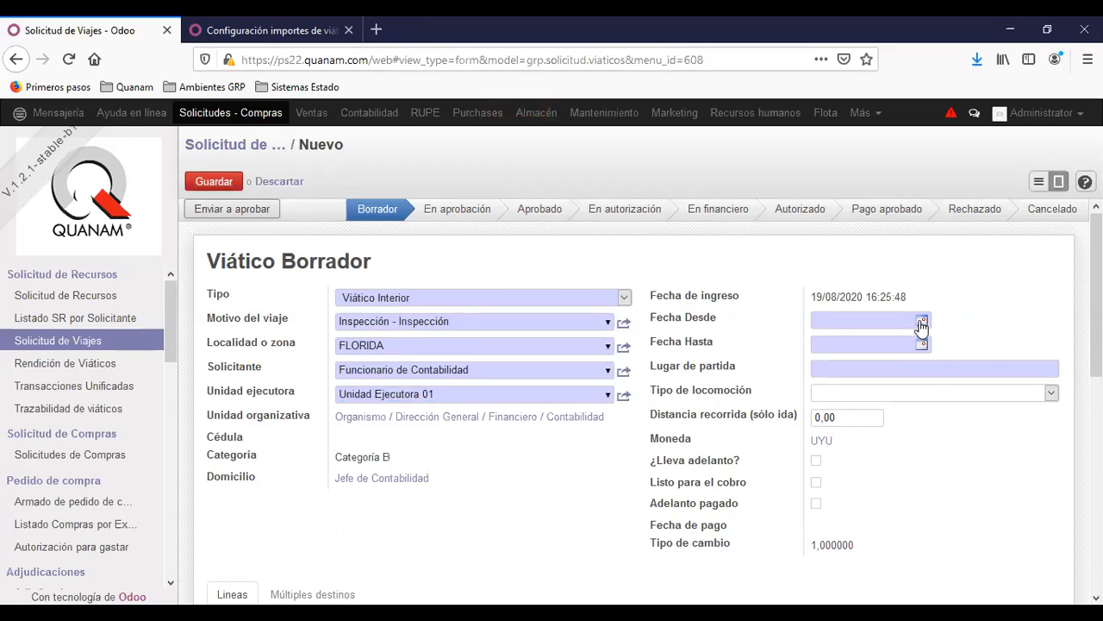
pyautogui.click(955, 164)
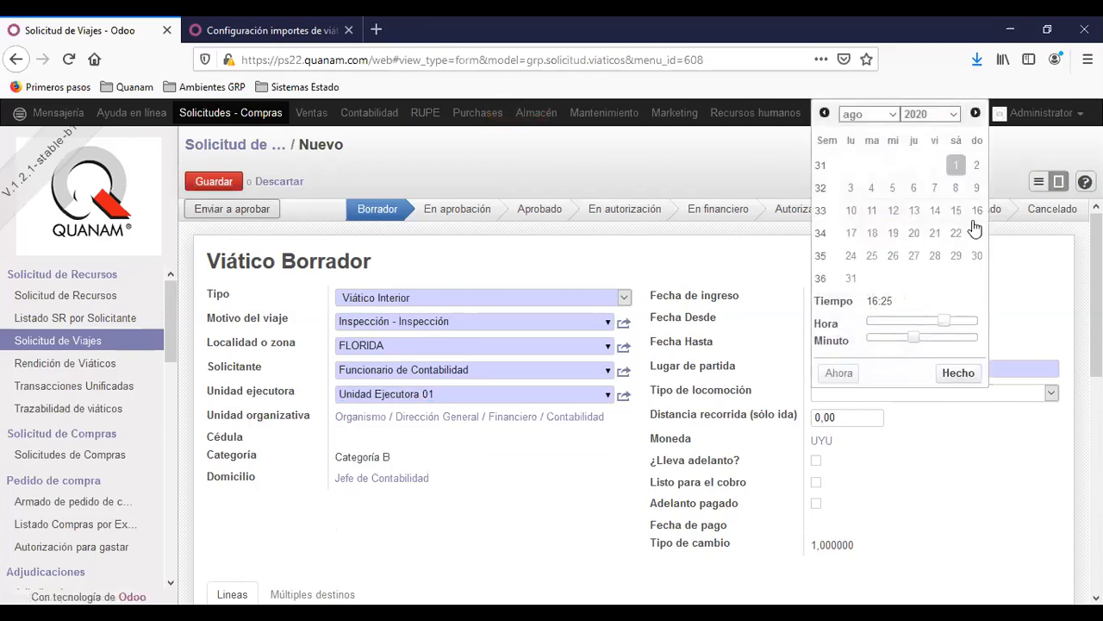
pyautogui.click(948, 374)
pyautogui.click(923, 346)
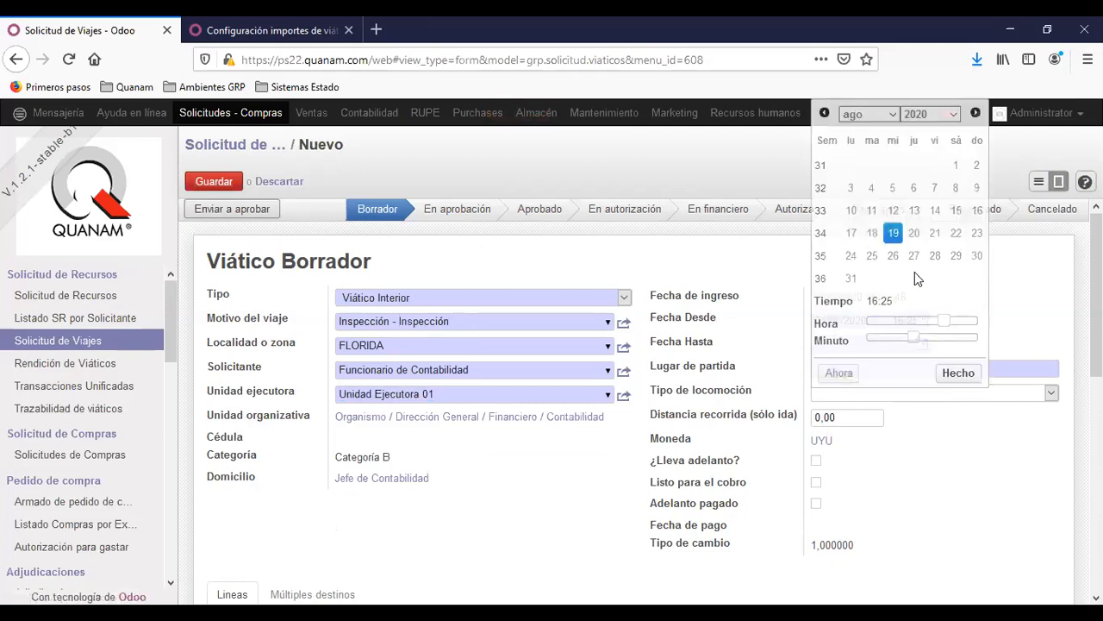
pyautogui.click(913, 187)
pyautogui.click(955, 372)
# Enter Montevideo as the place of departure and 250 as the one-way distance travelled
pyautogui.click(883, 370)
pyautogui.write('Montevideo')
pyautogui.press('Tab')
pyautogui.press('Tab')
pyautogui.write('250')
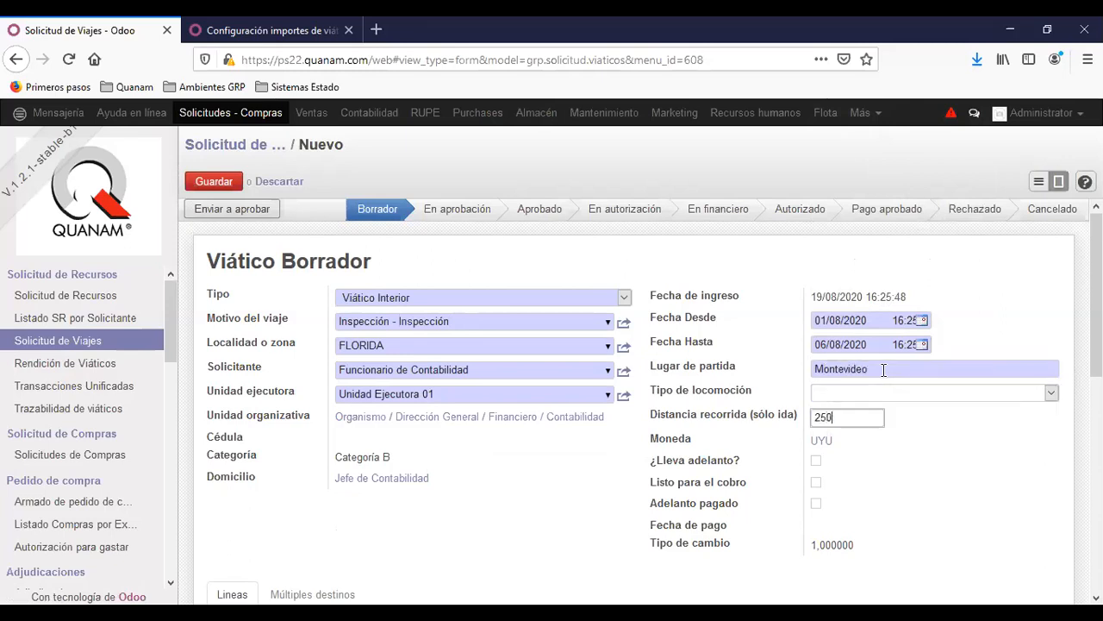
# Save the new travel request, check its allowance lines and send it for approval
pyautogui.click(210, 178)
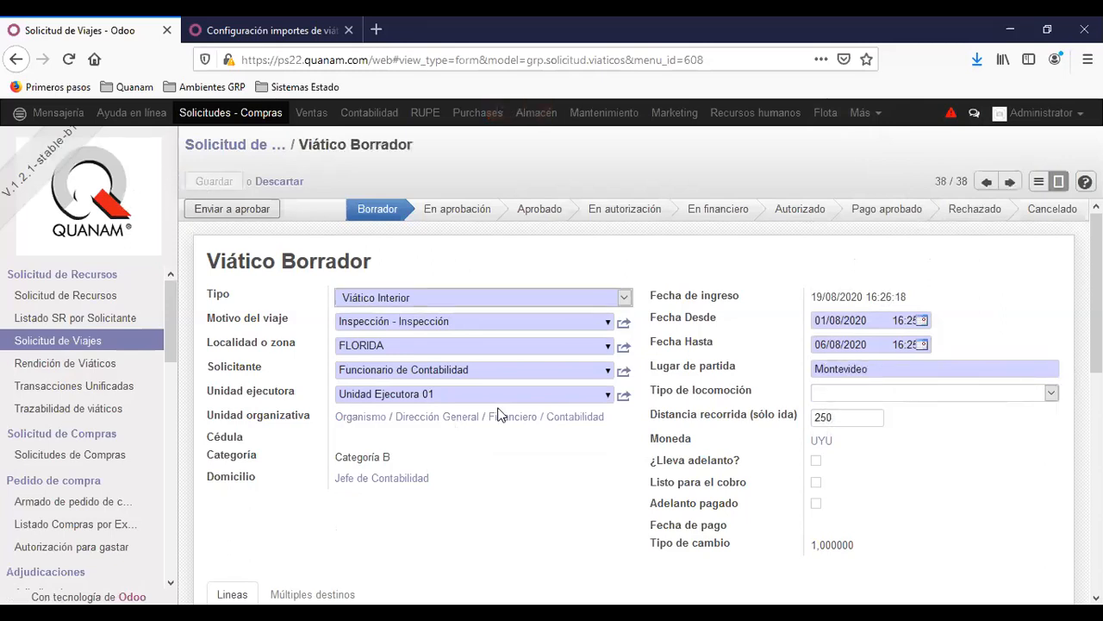
pyautogui.scroll(-2, 559, 432)
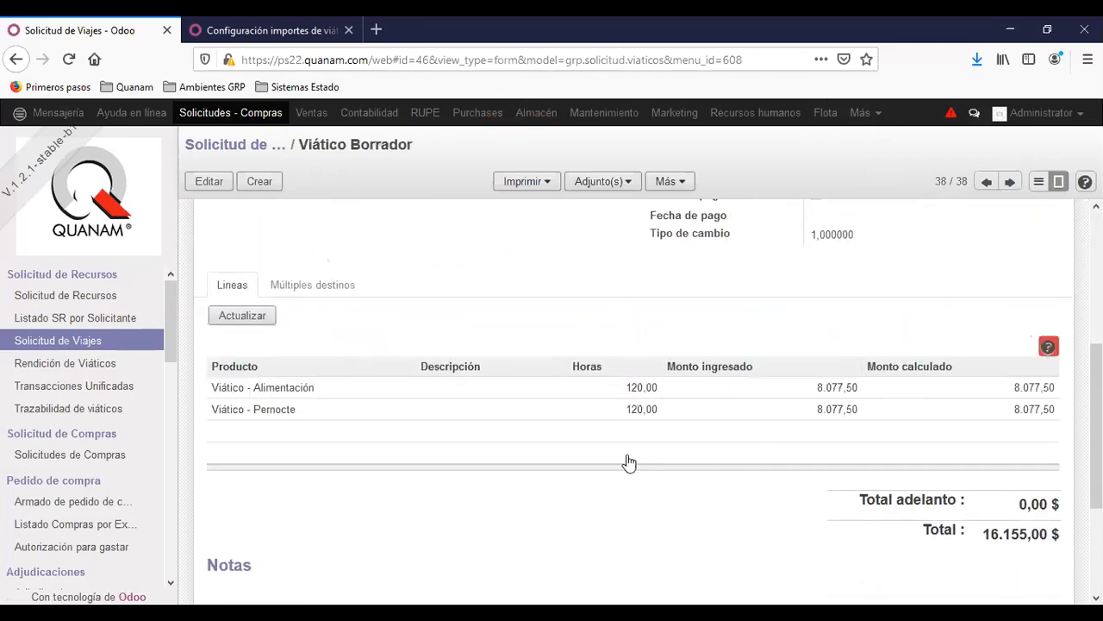
pyautogui.scroll(3, 628, 462)
pyautogui.click(197, 211)
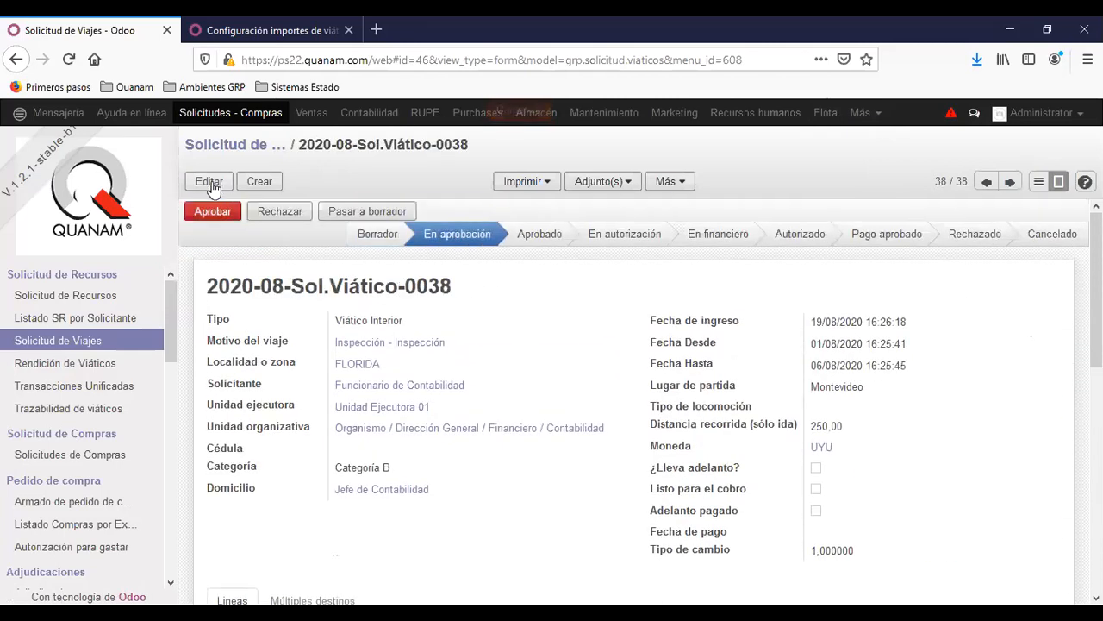
# Edit the request in approval to mark it as carrying an advance (¿Lleva adelanto?) and save it
pyautogui.click(209, 181)
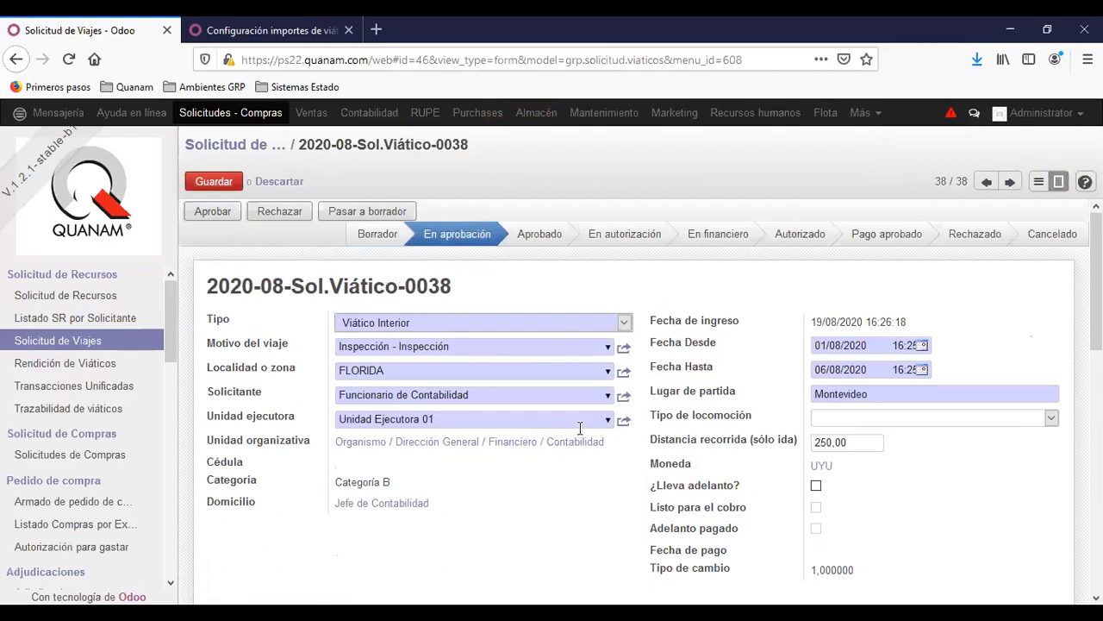
pyautogui.click(816, 488)
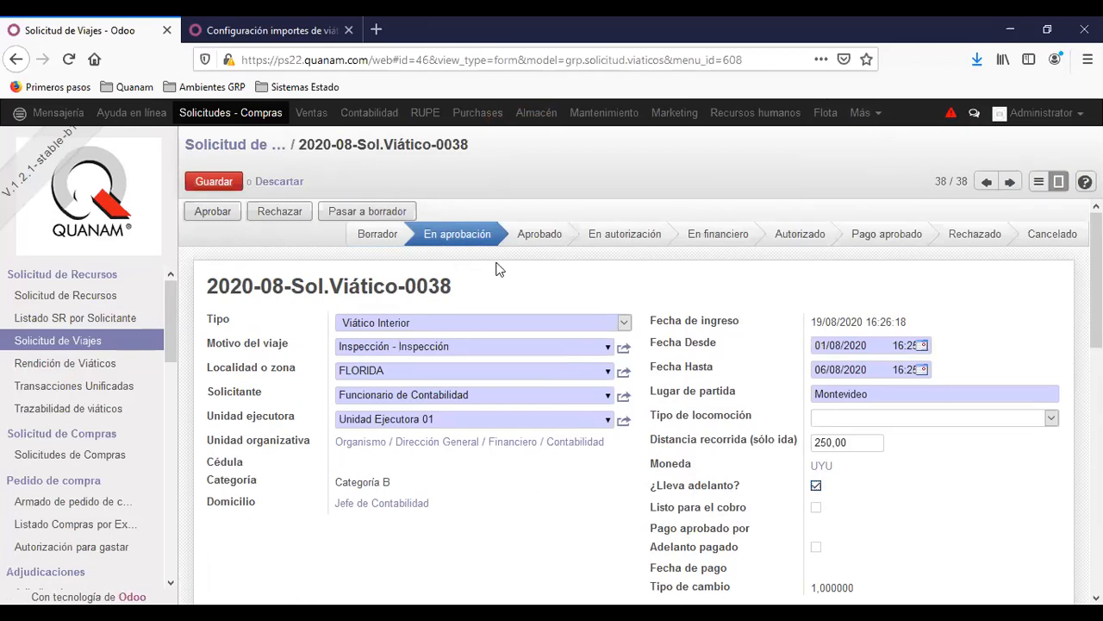
pyautogui.click(214, 181)
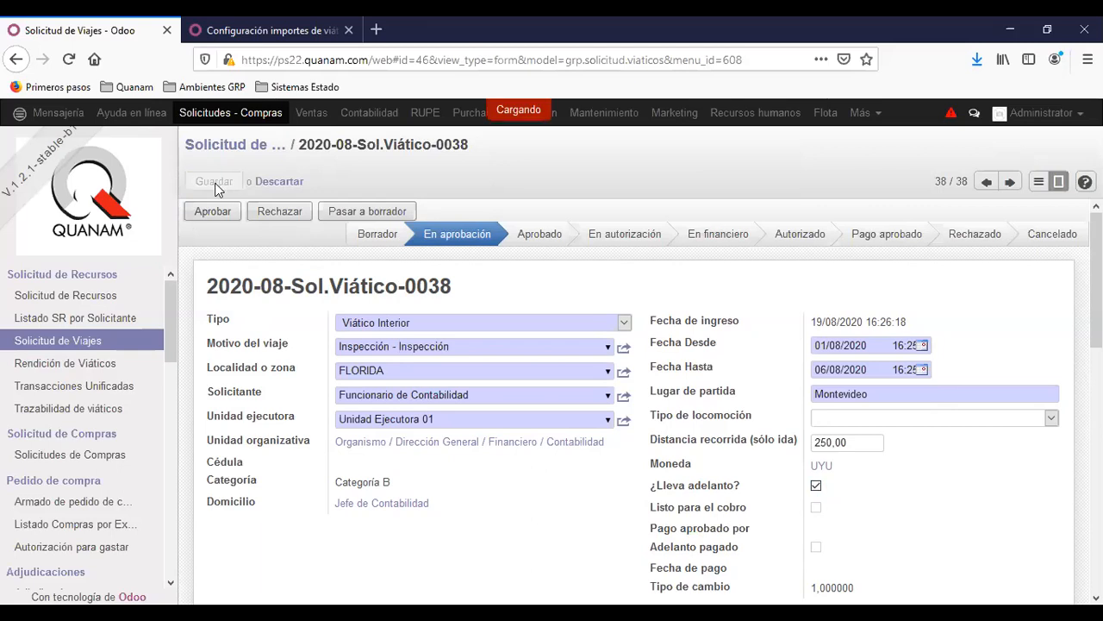
# Approve and authorize the travel request with advance, reviewing its allowance lines, advance total and overall total
pyautogui.click(213, 213)
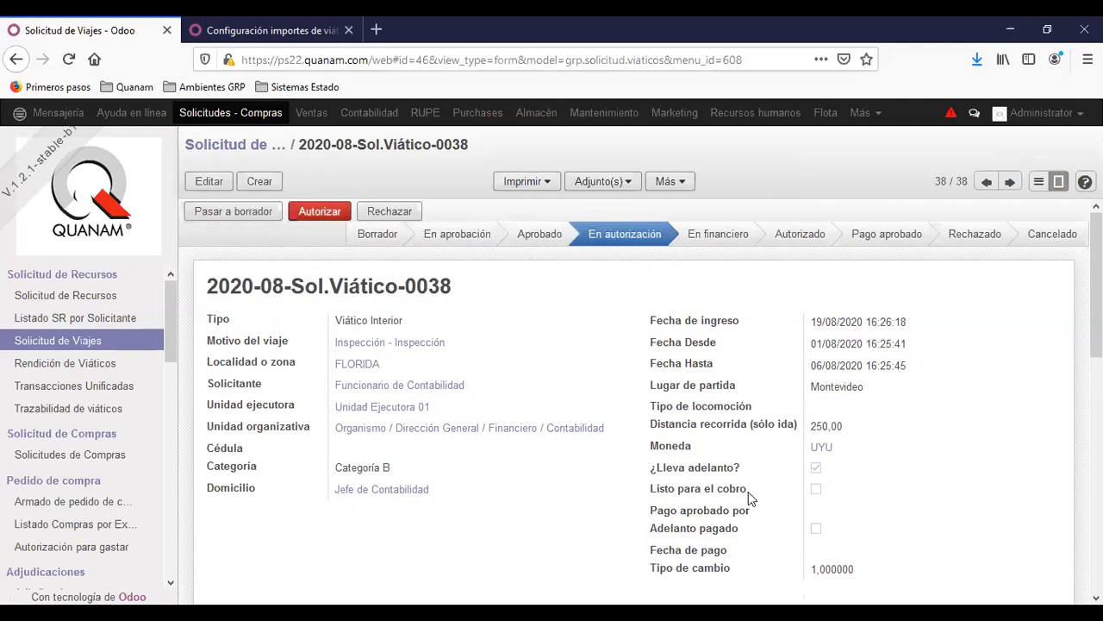
pyautogui.scroll(-5, 758, 466)
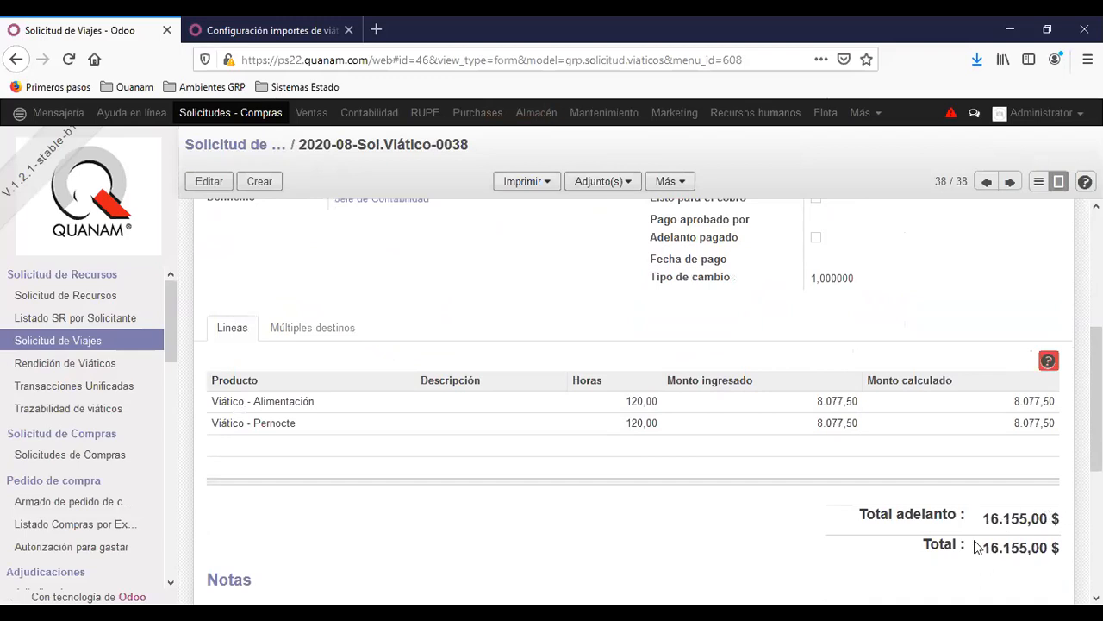
pyautogui.scroll(5, 612, 379)
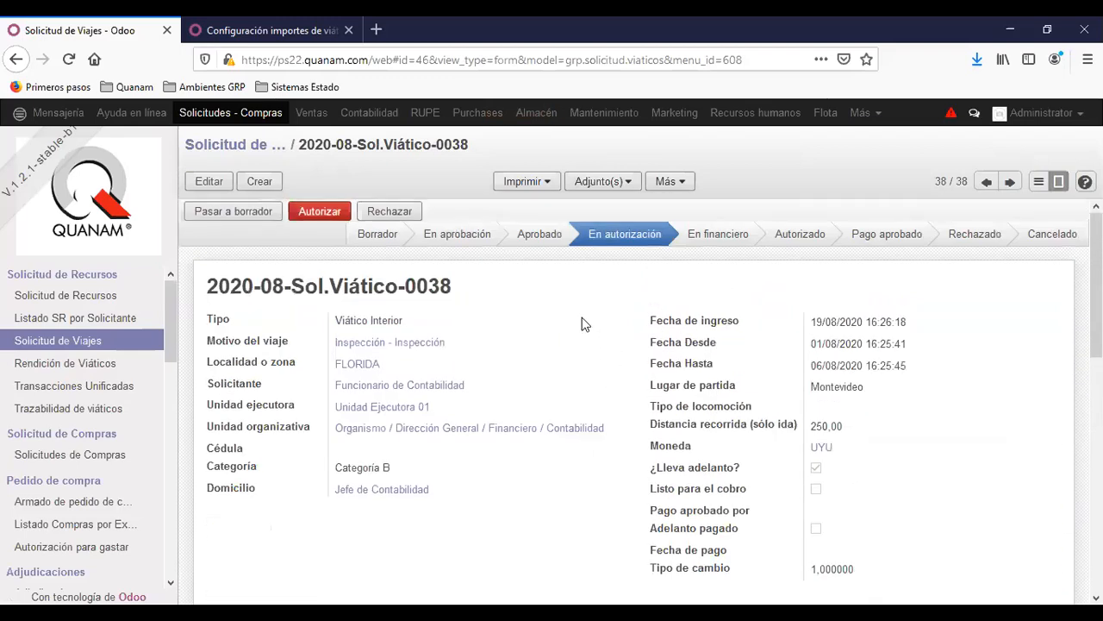
pyautogui.click(327, 215)
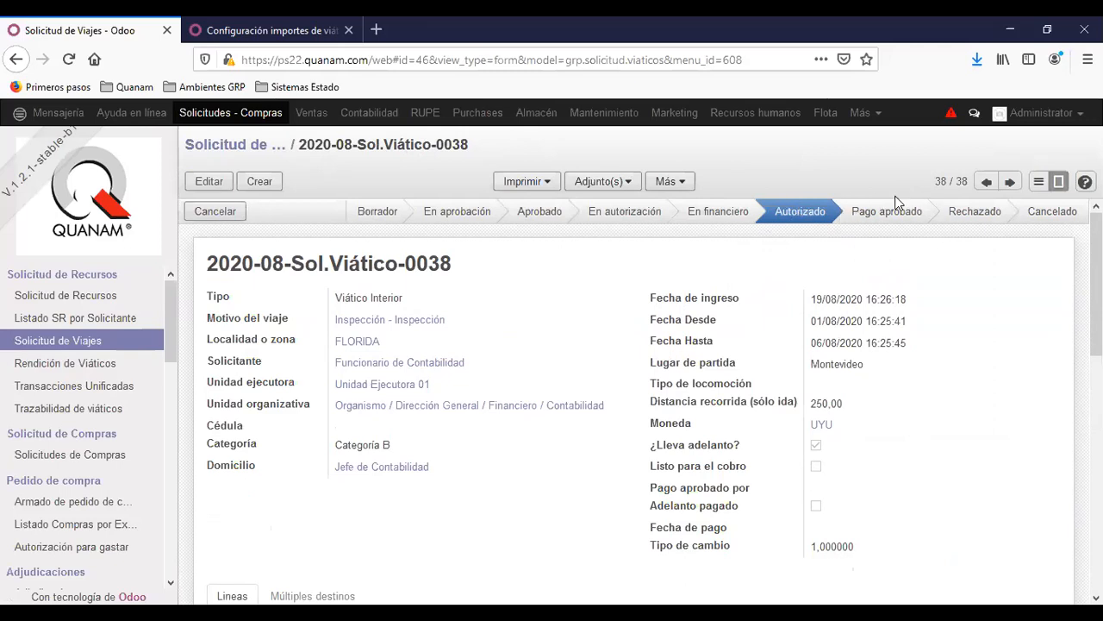
pyautogui.scroll(-2, 719, 453)
pyautogui.scroll(2, 719, 452)
pyautogui.scroll(-3, 832, 370)
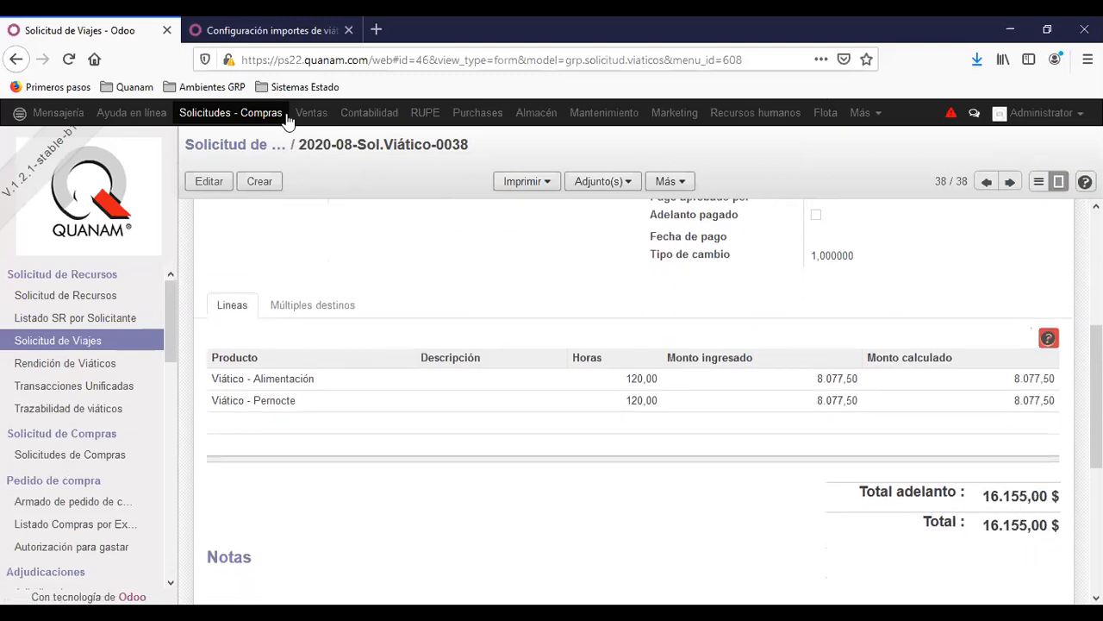
# Close the allowance-amounts configuration page and open the Adelantos y reintegros de Viáticos list in accounting
pyautogui.scroll(4, 492, 332)
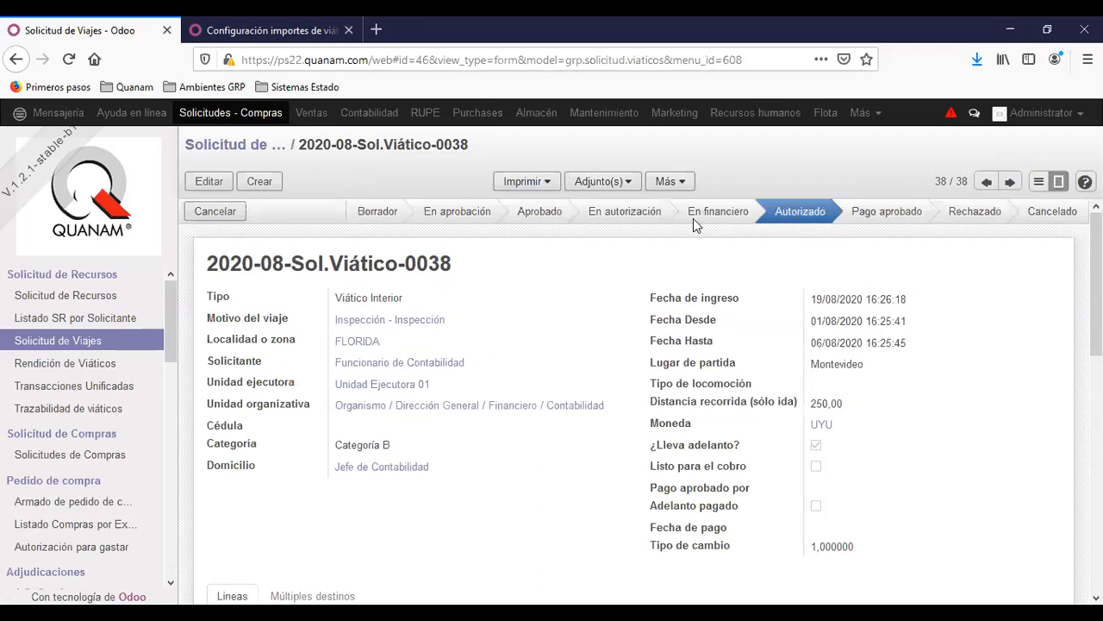
pyautogui.click(348, 30)
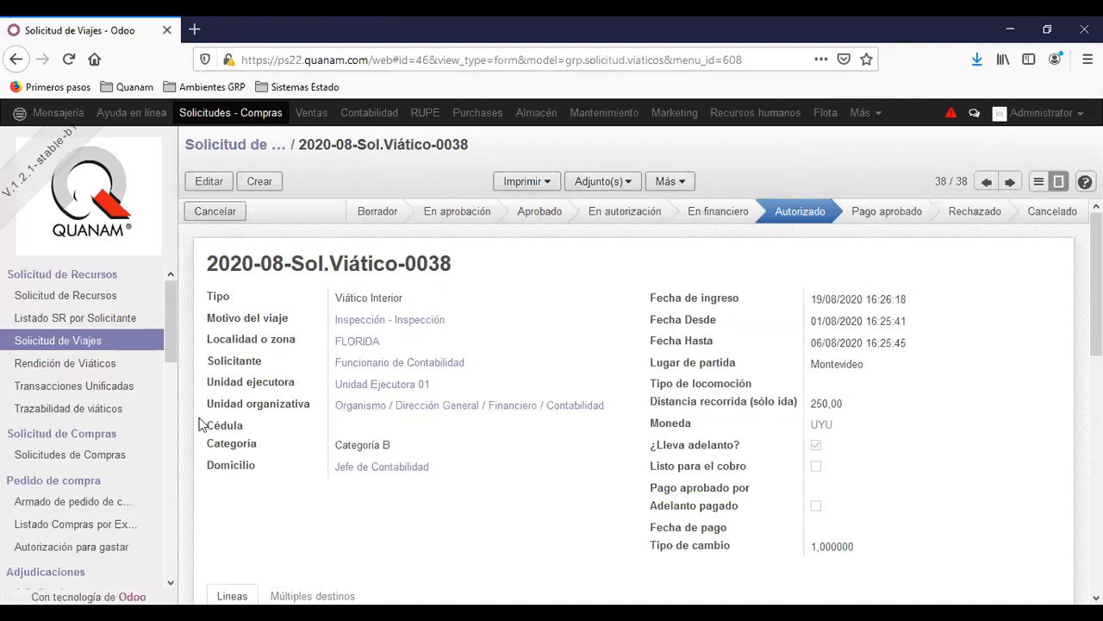
pyautogui.click(371, 114)
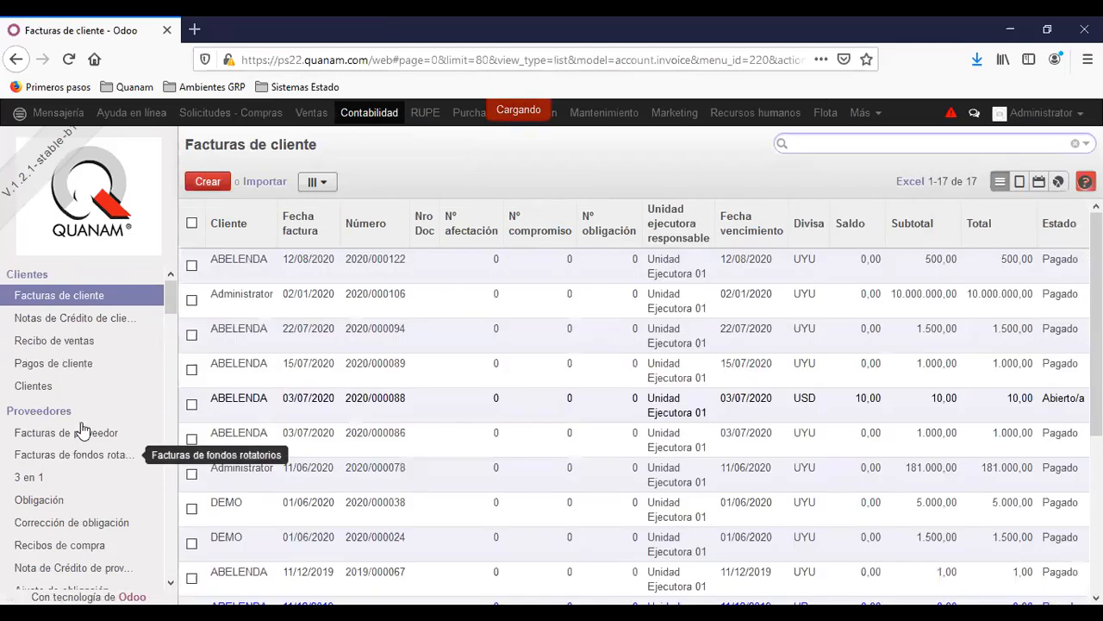
pyautogui.scroll(-10, 82, 428)
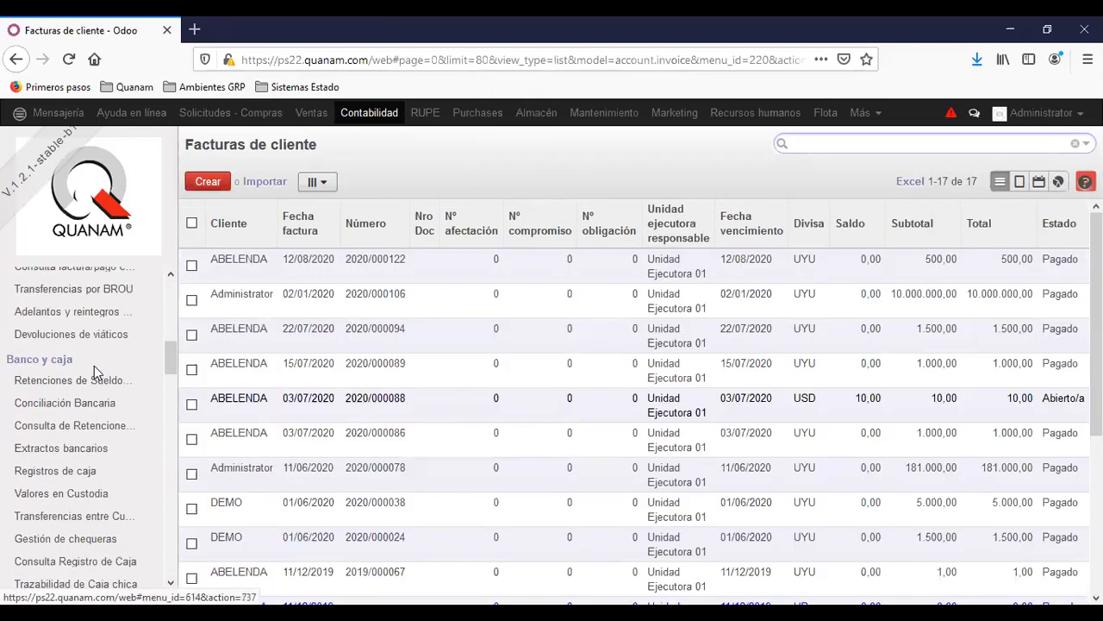
pyautogui.scroll(10, 96, 353)
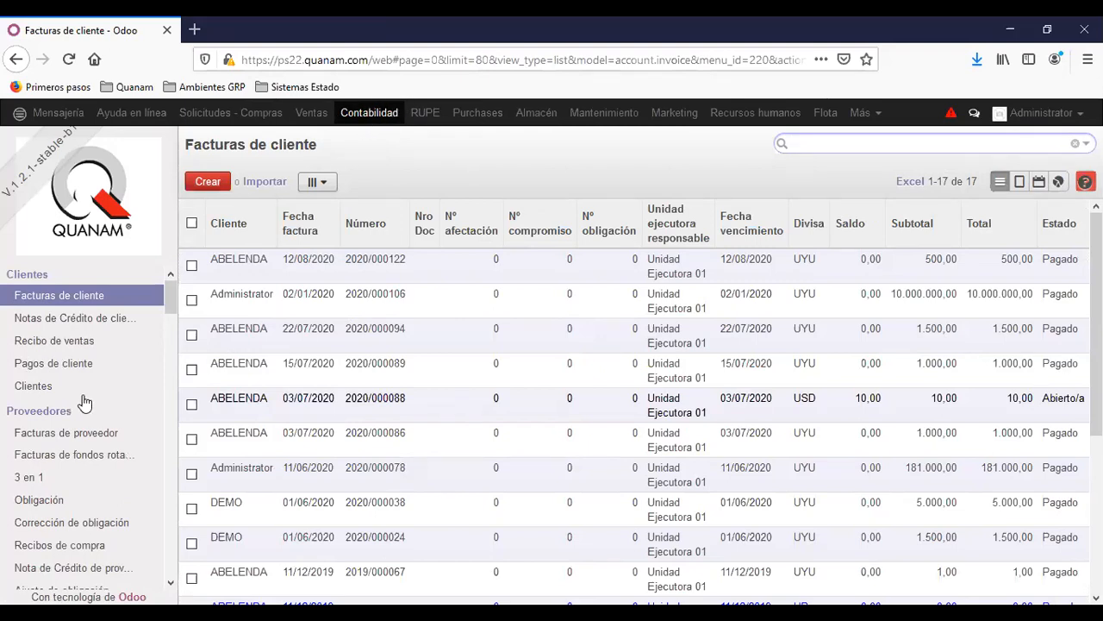
pyautogui.scroll(-6, 84, 403)
pyautogui.scroll(-5, 87, 374)
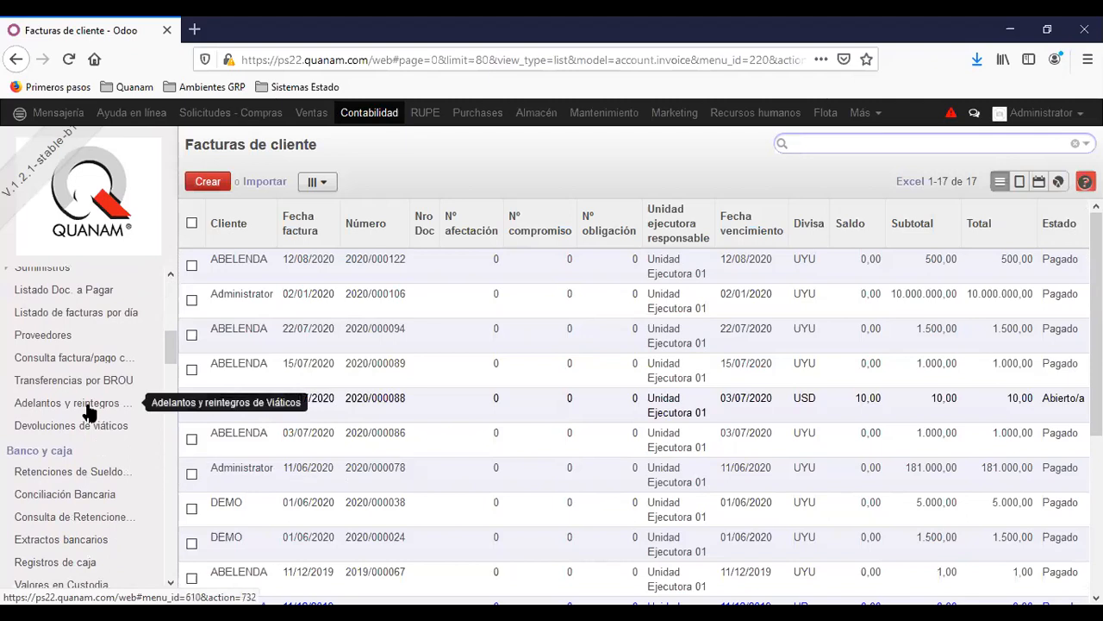
pyautogui.click(88, 408)
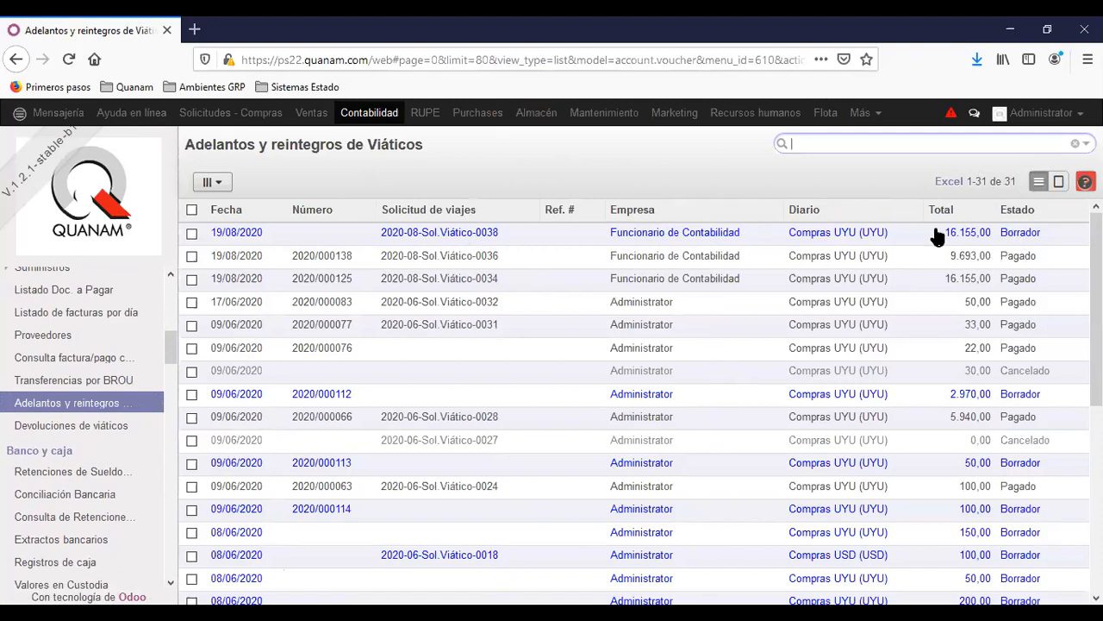
# Open the draft advance voucher linked to travel request 2020-08-Sol.Viático-0038 and review its account line and total
pyautogui.click(441, 235)
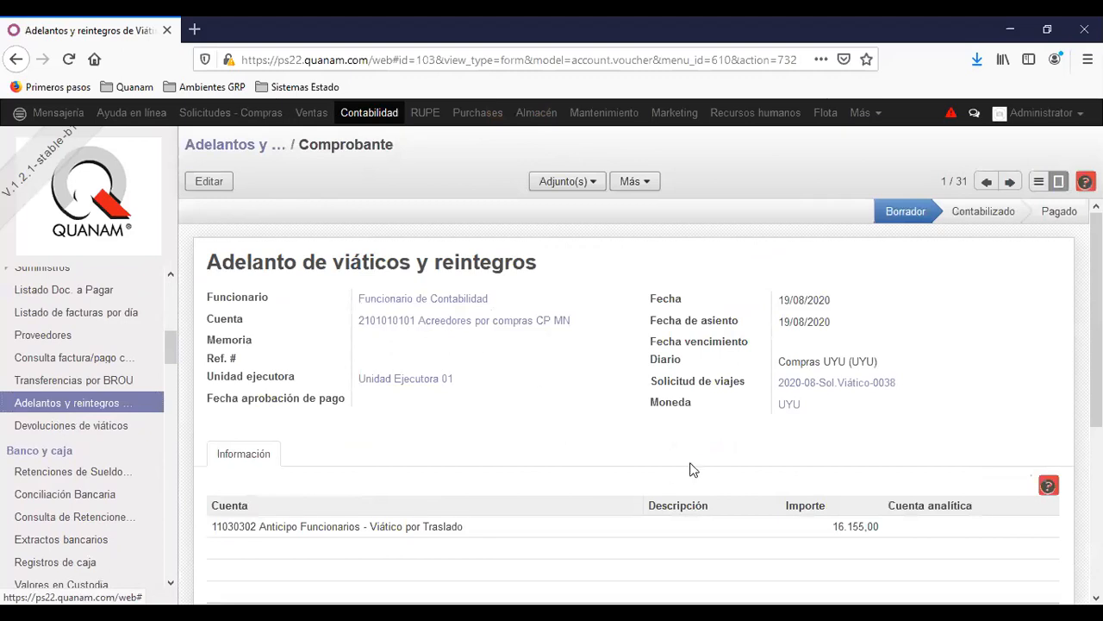
pyautogui.scroll(-3, 690, 470)
pyautogui.scroll(1, 862, 431)
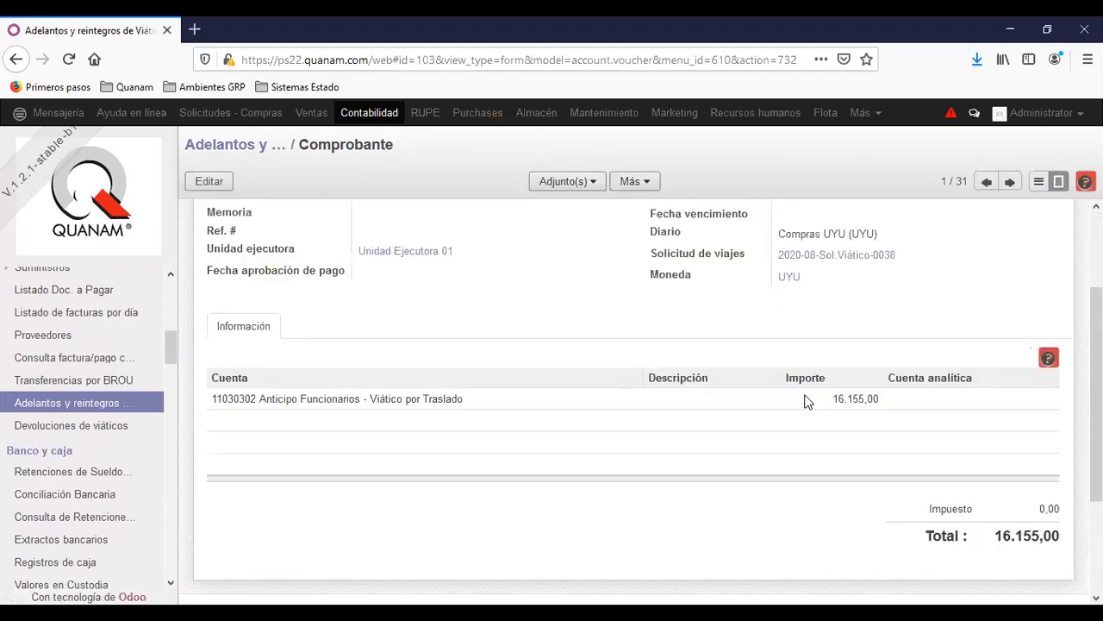
pyautogui.scroll(3, 807, 402)
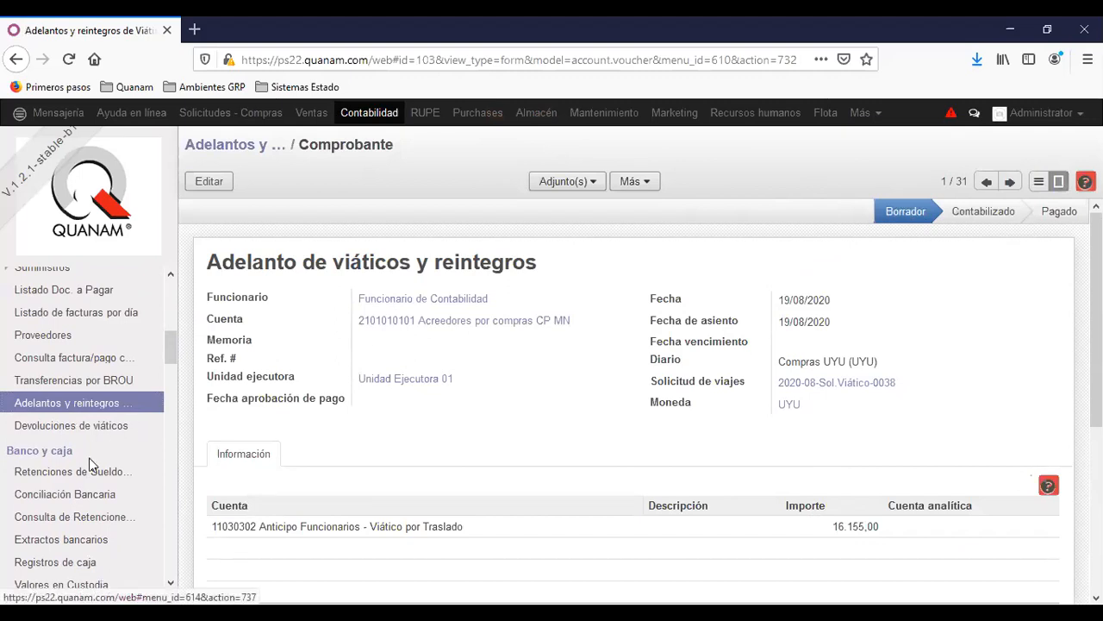
# In Aprobación Pagos, remove the "para pagar" filter, select the unapproved payment of travel request 2020-08-Sol.Viático-0038 and check its related document
pyautogui.scroll(1, 95, 470)
pyautogui.scroll(2, 97, 472)
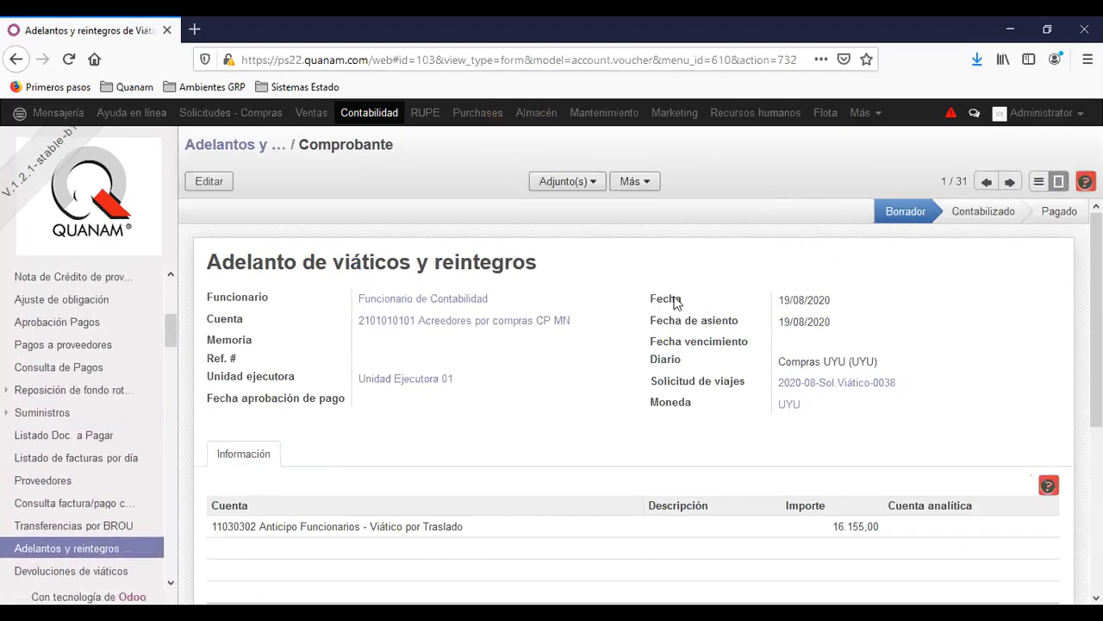
pyautogui.click(76, 326)
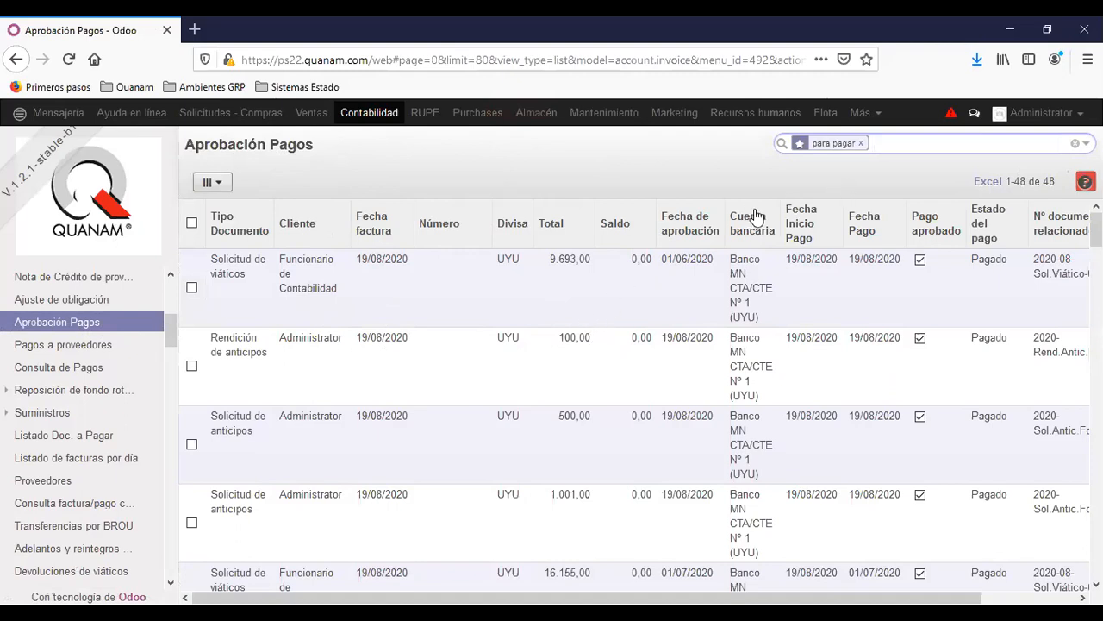
pyautogui.click(860, 143)
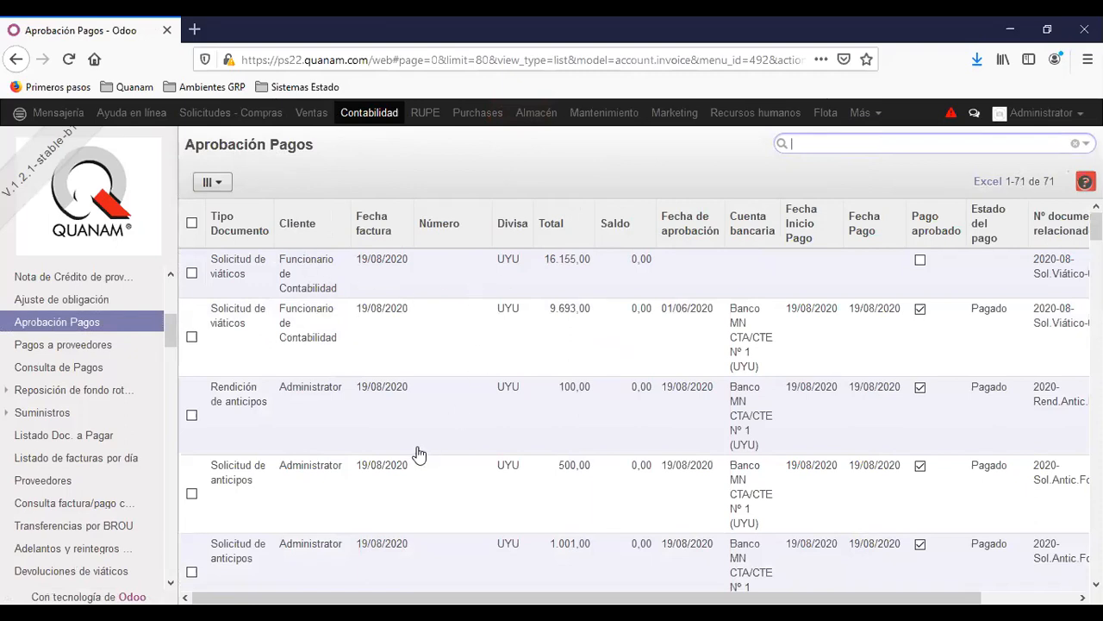
pyautogui.scroll(-5, 399, 461)
pyautogui.scroll(5, 431, 414)
pyautogui.click(192, 273)
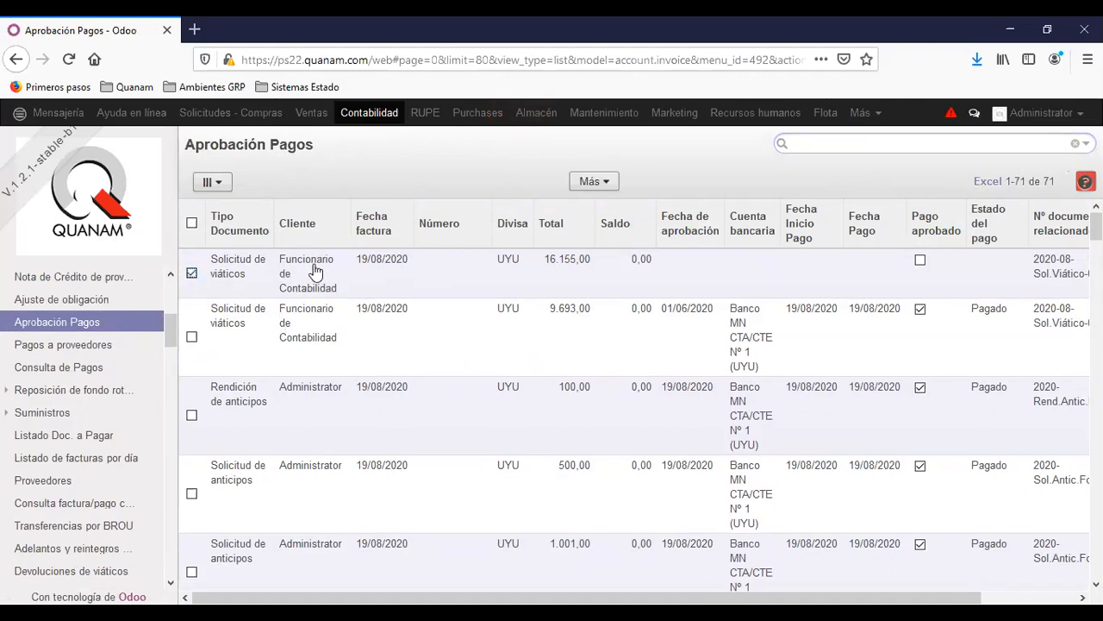
pyautogui.moveTo(559, 597); pyautogui.dragTo(653, 598)
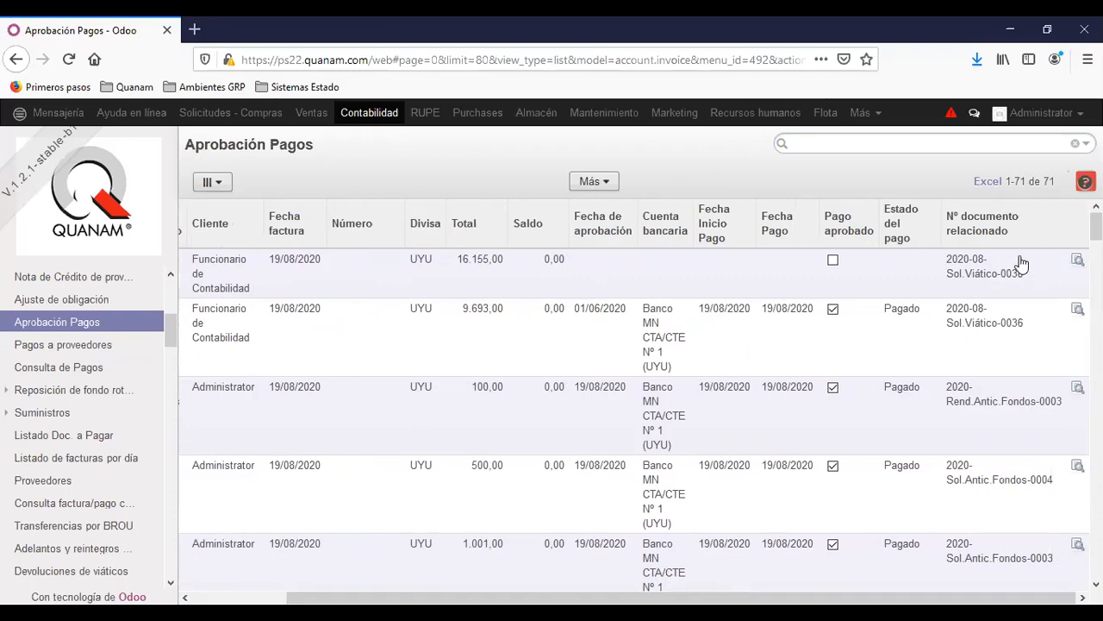
# Approve the selected payment with approval date 01/08/2020 and bank account Banco MN CTA/CTE Nº 1 (UYU)
pyautogui.click(596, 181)
pyautogui.click(603, 269)
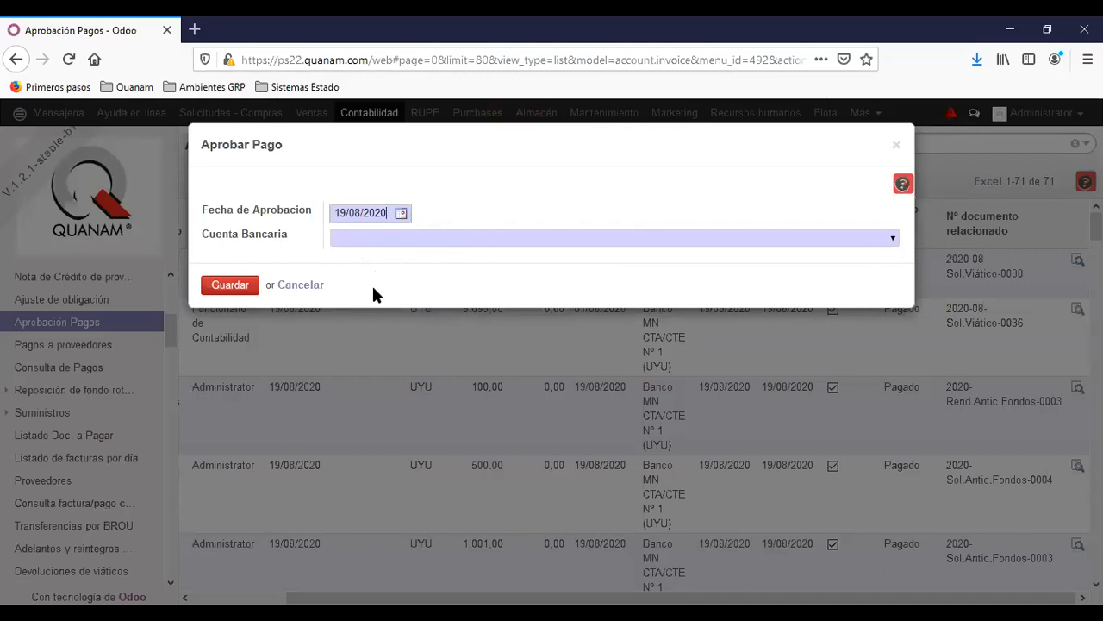
pyautogui.click(401, 215)
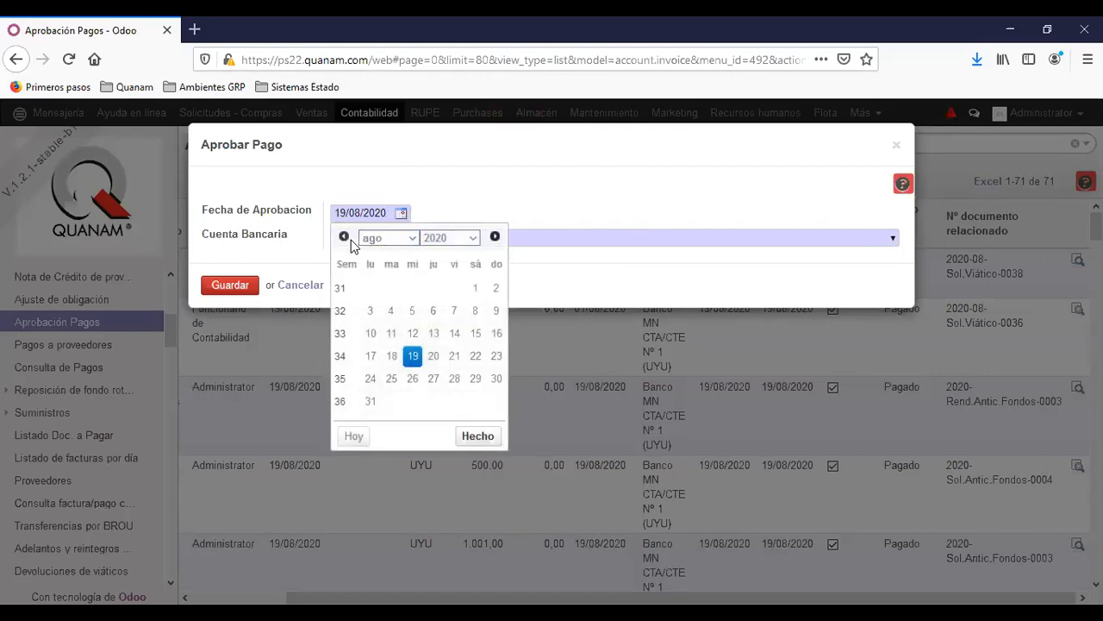
pyautogui.click(476, 288)
pyautogui.click(439, 234)
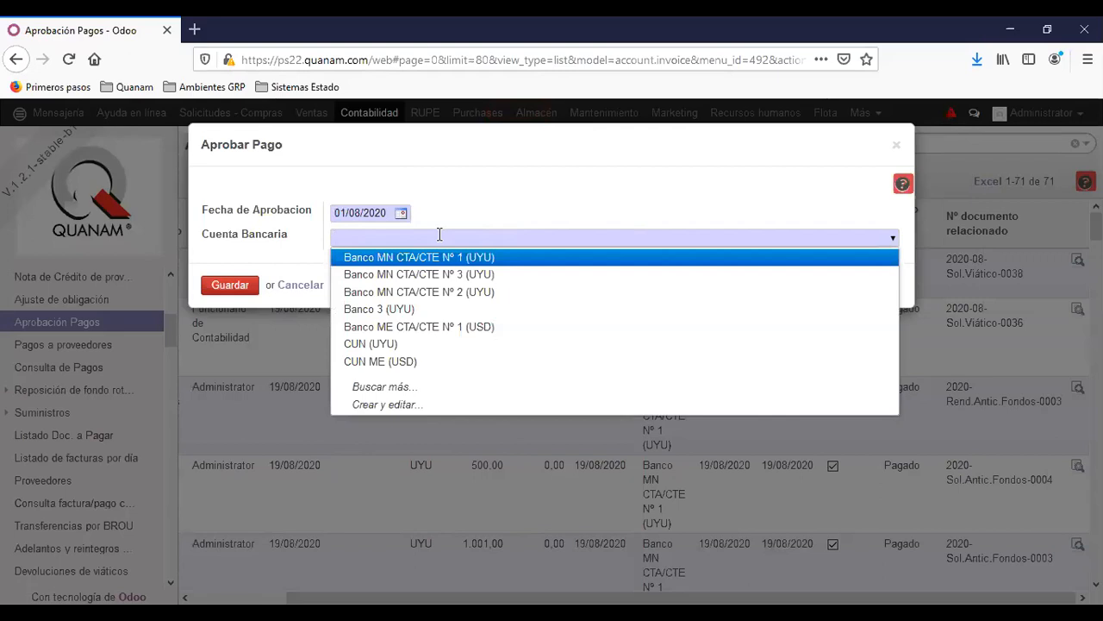
pyautogui.press('Return')
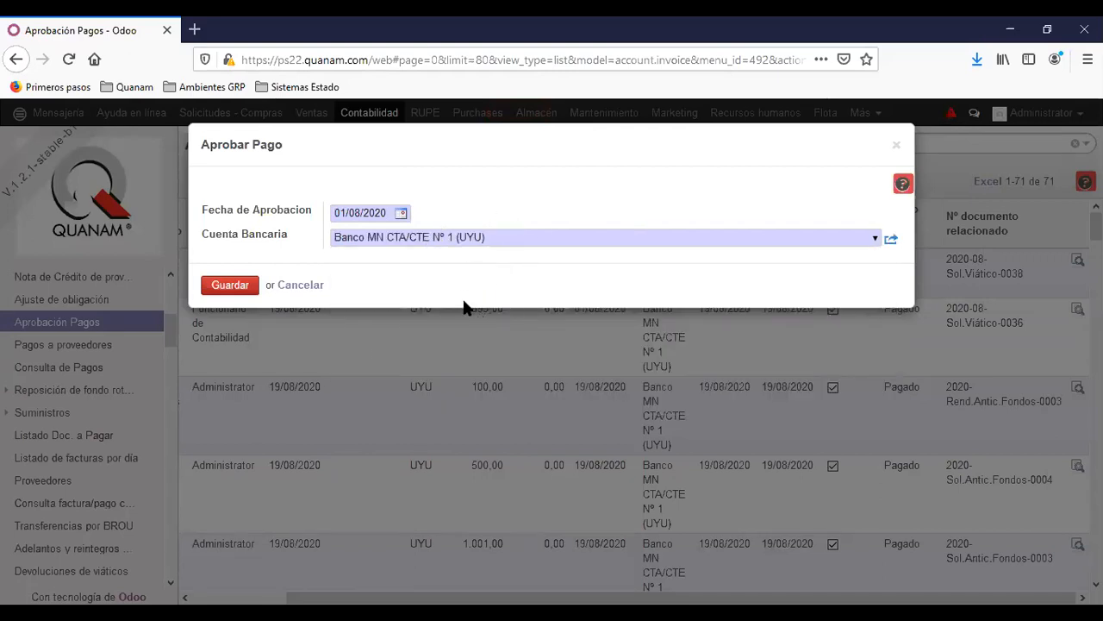
pyautogui.click(231, 290)
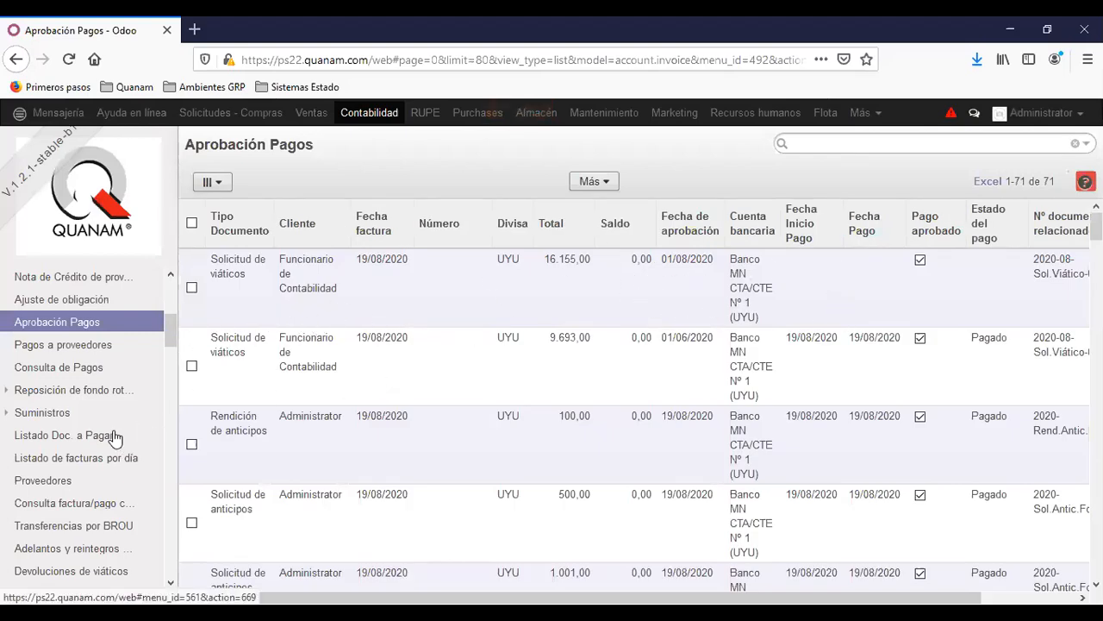
# Create a new supplier payment in Pagos a proveedores with Funcionario de Contabilidad as the supplier
pyautogui.scroll(2, 115, 439)
pyautogui.click(76, 419)
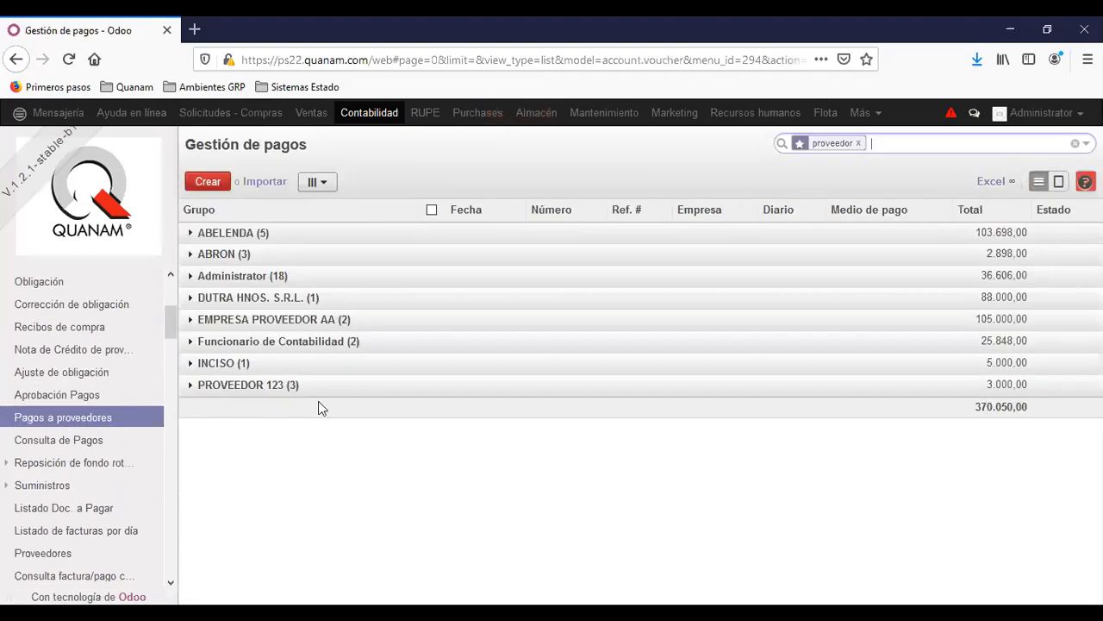
pyautogui.click(208, 182)
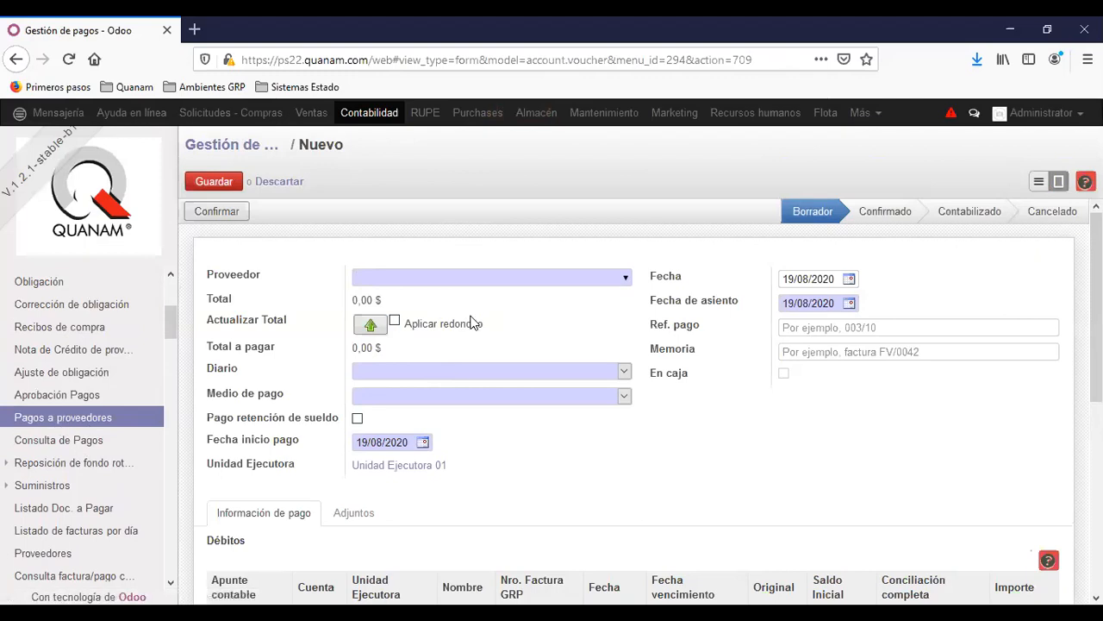
pyautogui.press('Down')
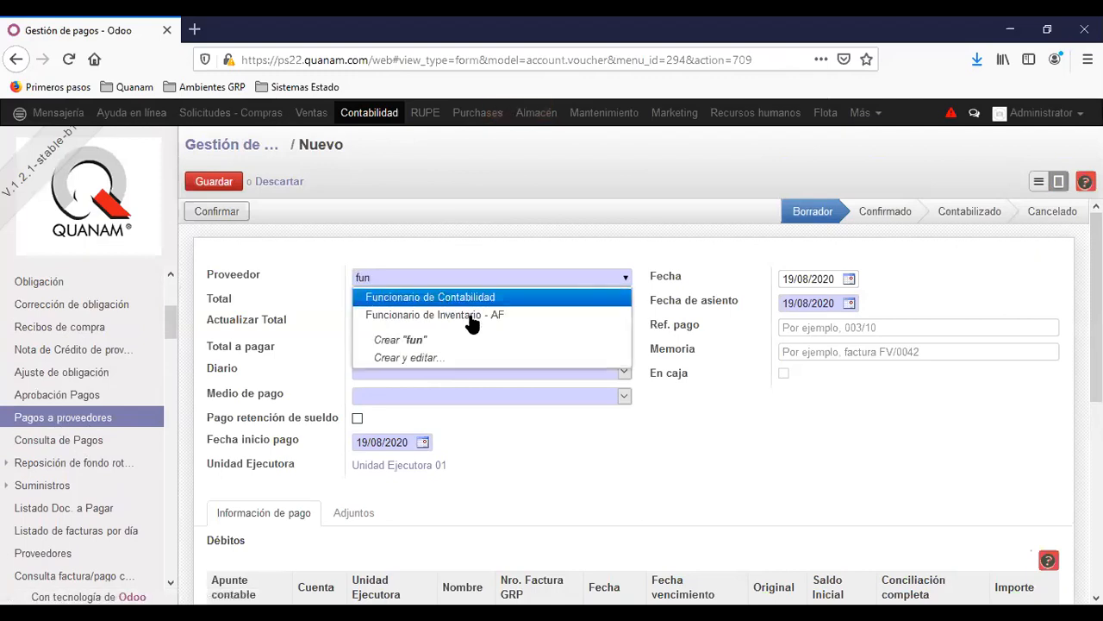
pyautogui.press('Return')
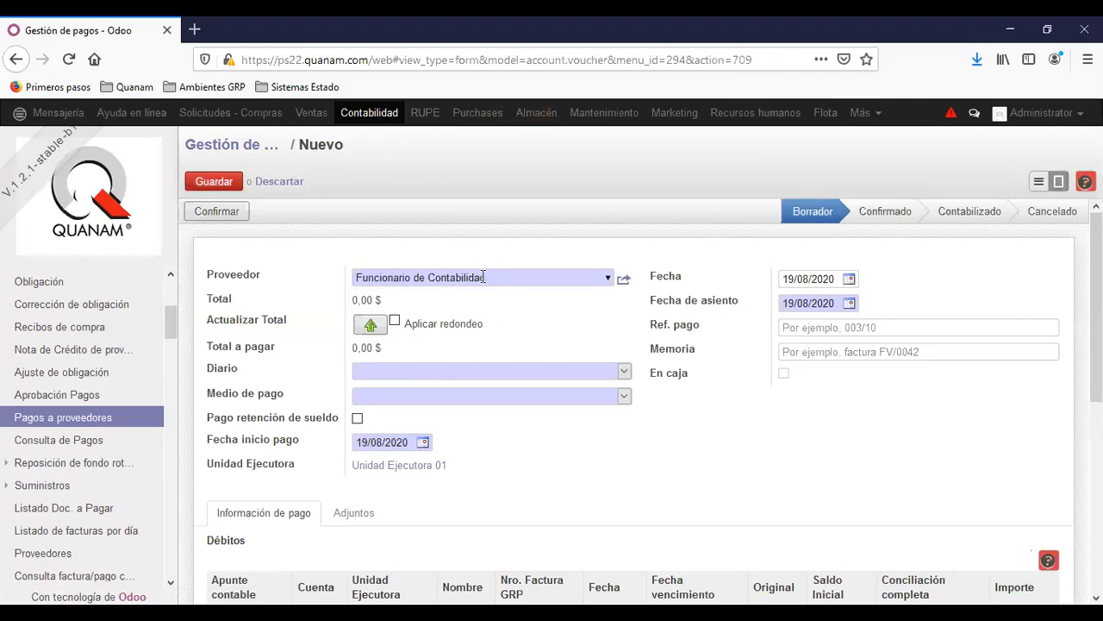
# Set the payment's journal to Banco MN CTA/CTE Nº 1 (UYU), payment method to Transferencia and operation number to 35183
pyautogui.click(460, 373)
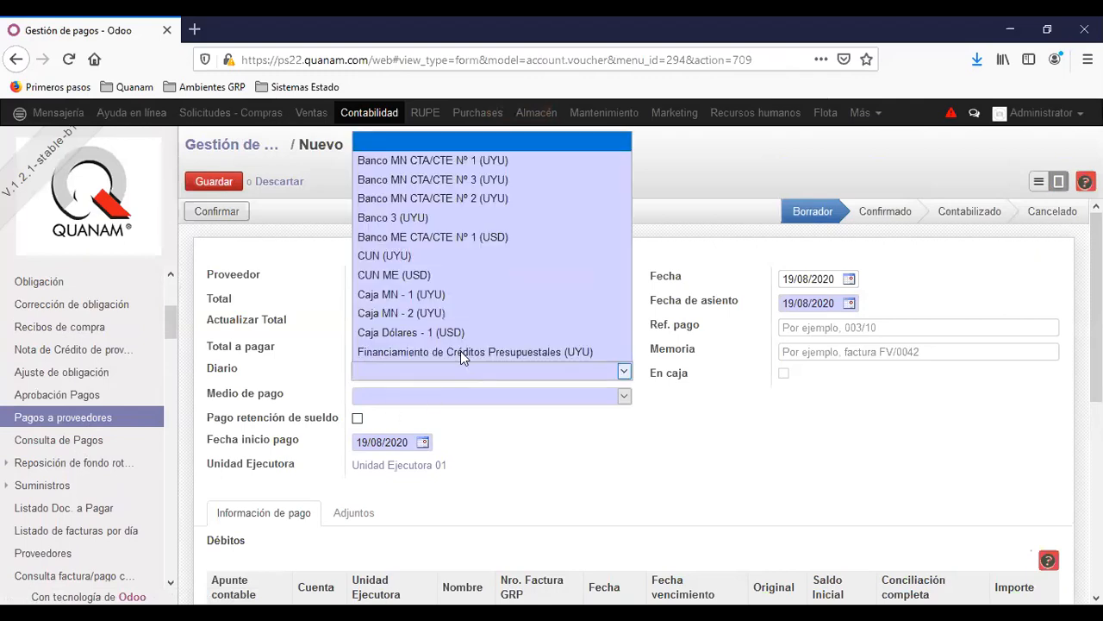
pyautogui.click(463, 157)
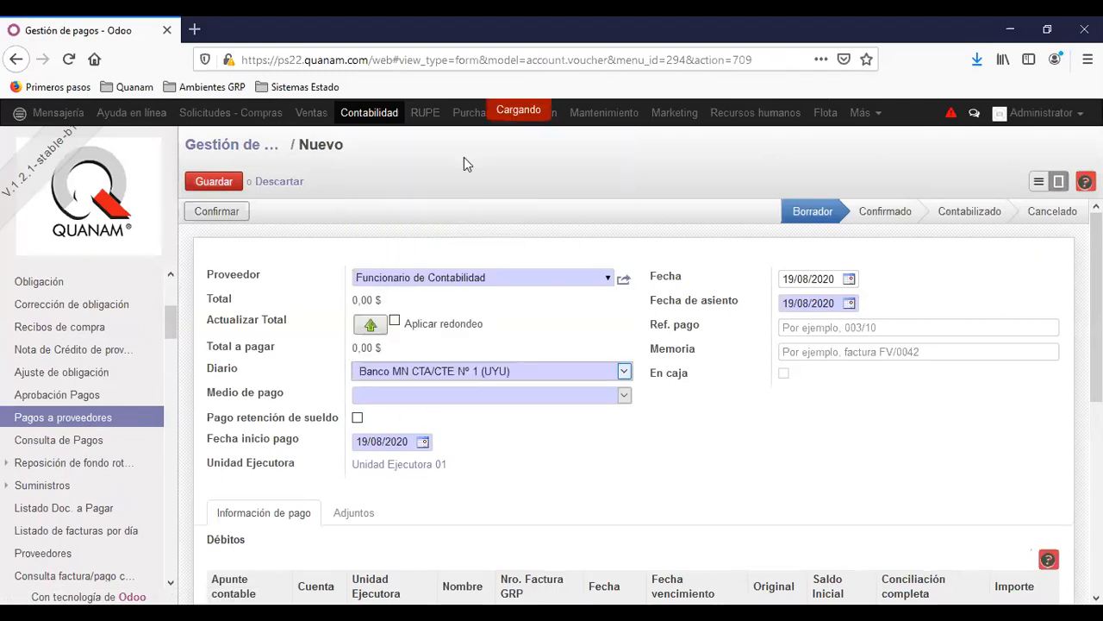
pyautogui.click(530, 397)
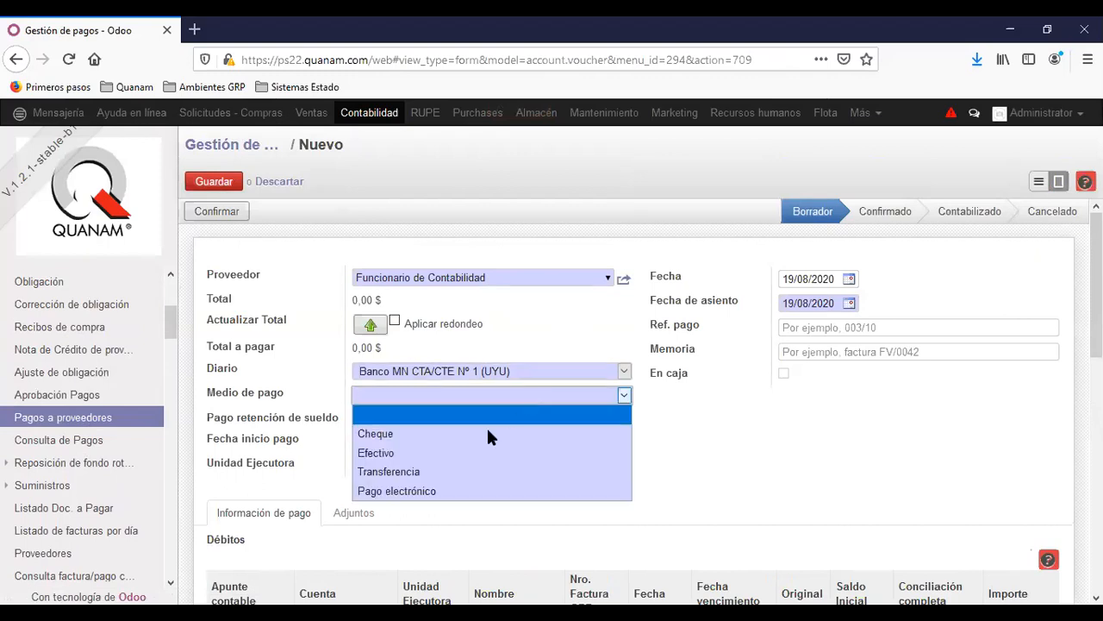
pyautogui.click(453, 469)
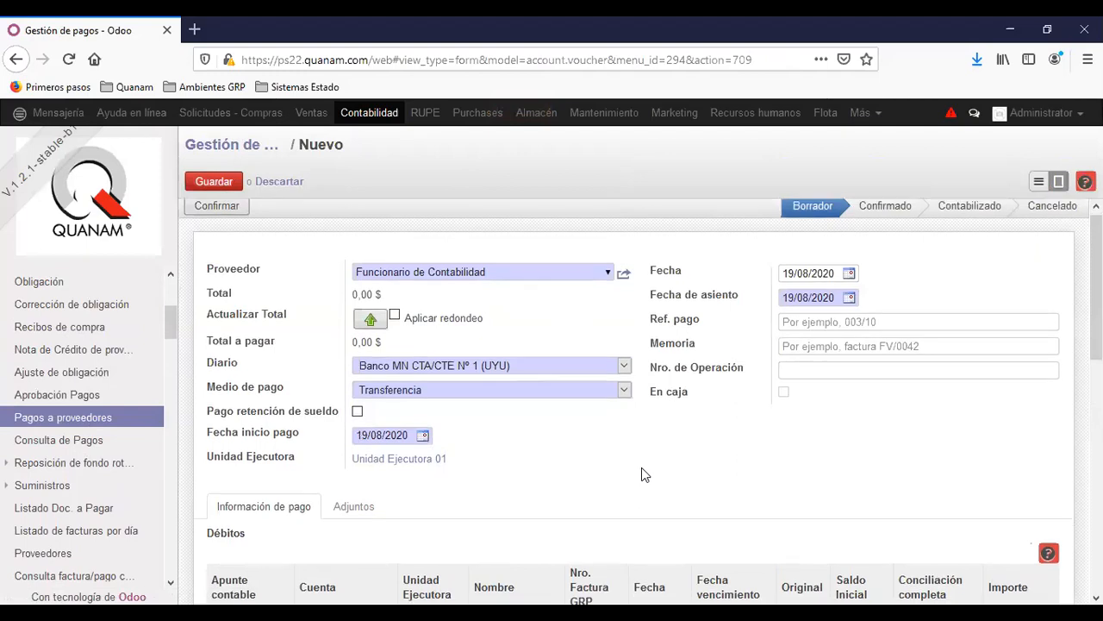
pyautogui.scroll(-3, 641, 467)
pyautogui.scroll(2, 825, 443)
pyautogui.scroll(2, 845, 412)
pyautogui.click(845, 377)
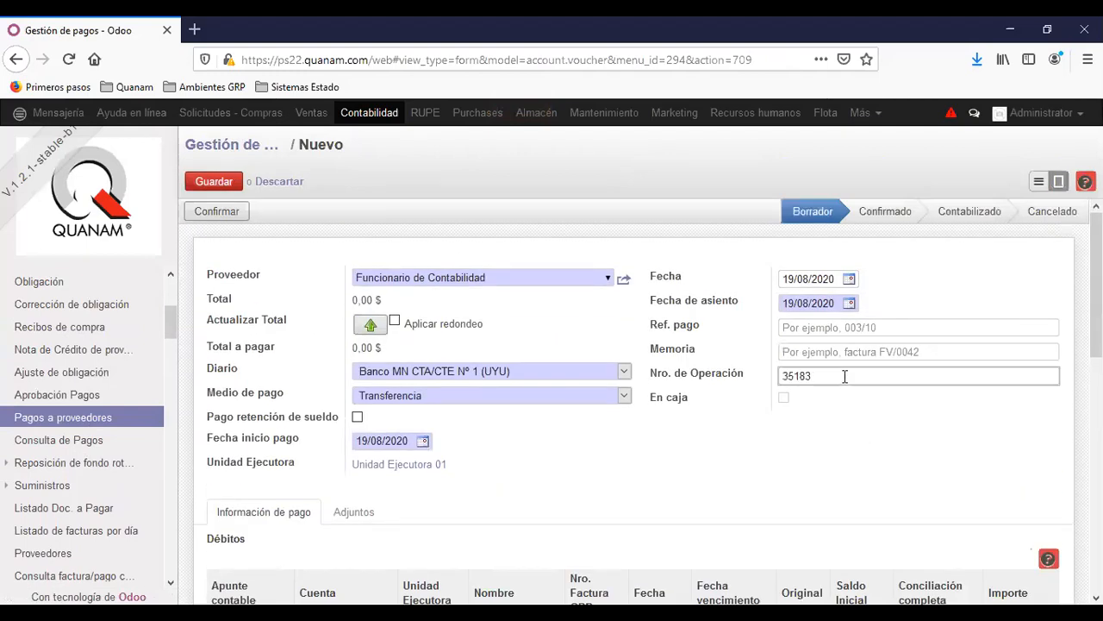
# Mark the travel request's debit line for full reconciliation (Conciliación completa) and save the payment
pyautogui.scroll(-3, 719, 442)
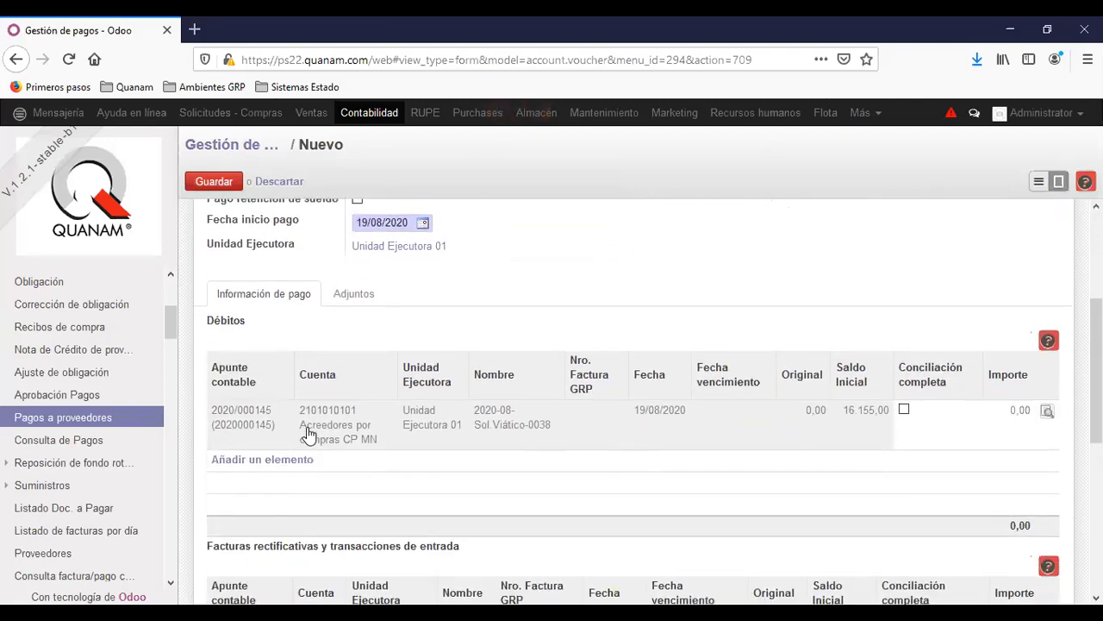
pyautogui.scroll(-1, 325, 436)
pyautogui.scroll(-2, 325, 435)
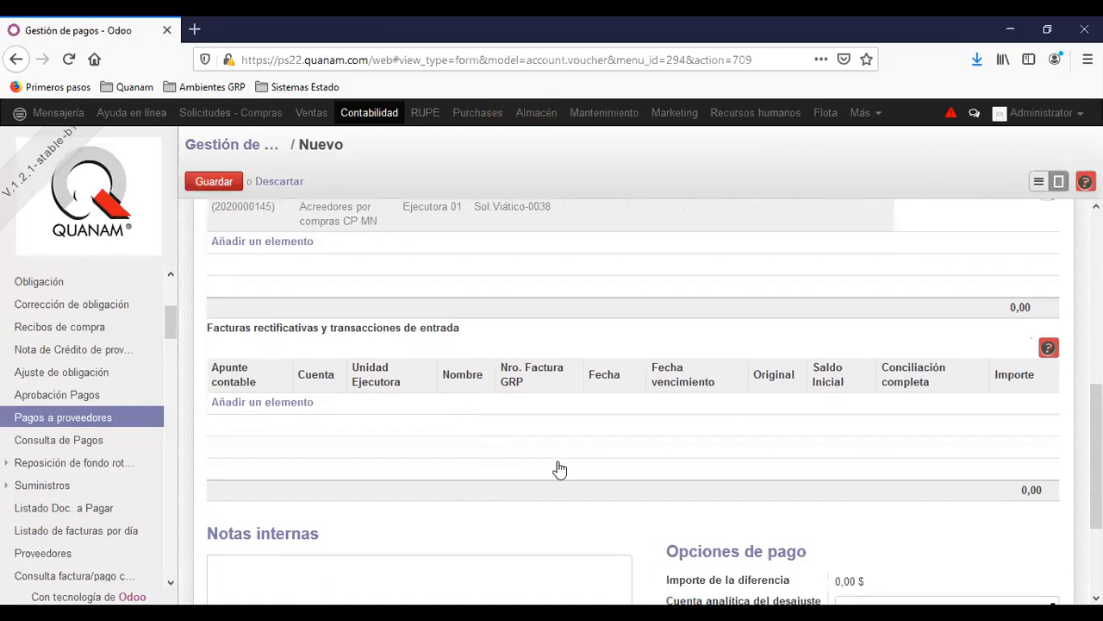
pyautogui.scroll(2, 696, 512)
pyautogui.scroll(1, 696, 516)
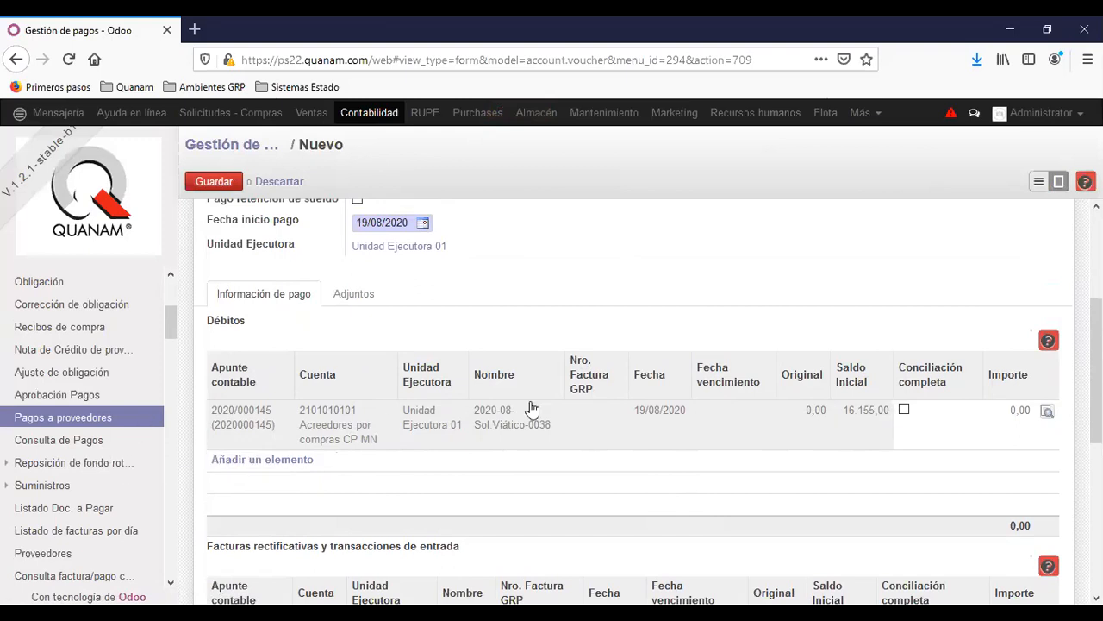
pyautogui.click(904, 412)
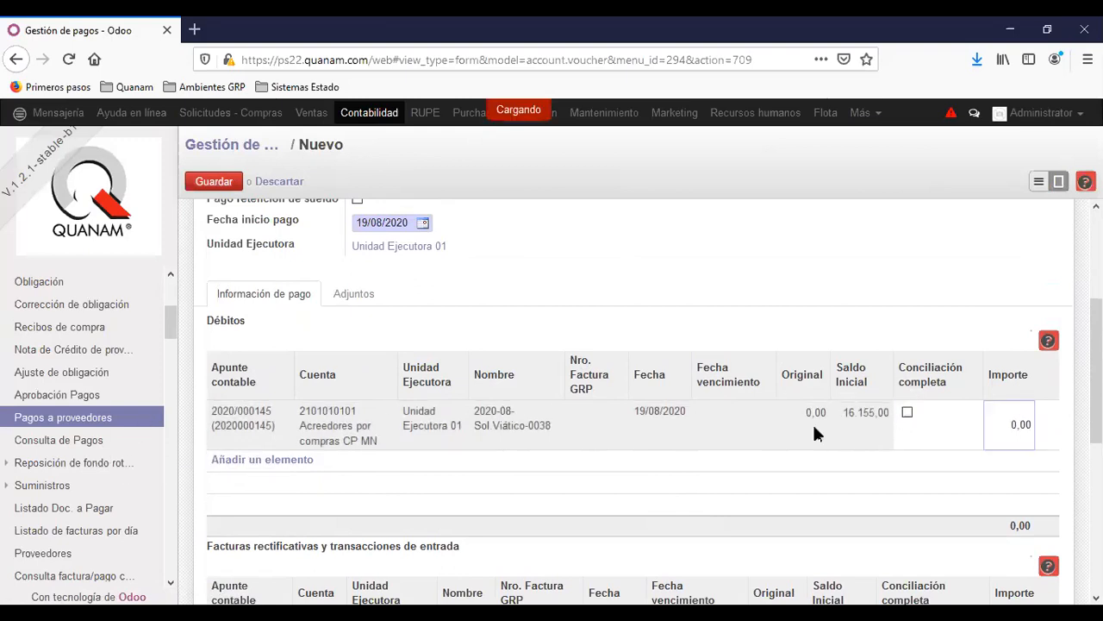
pyautogui.click(906, 412)
pyautogui.scroll(5, 506, 399)
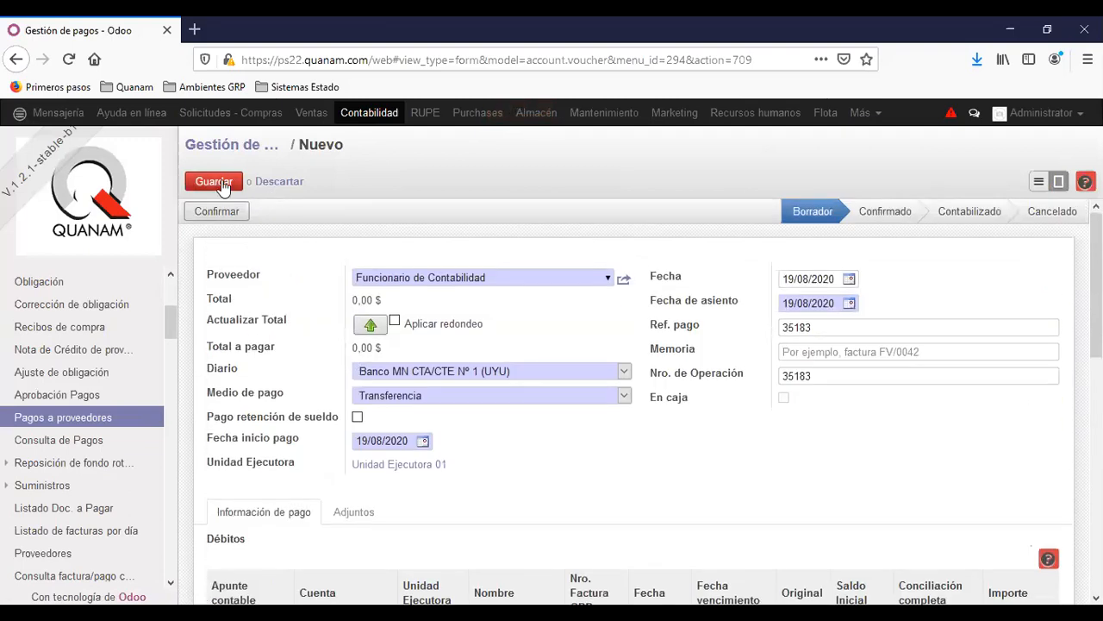
pyautogui.click(217, 181)
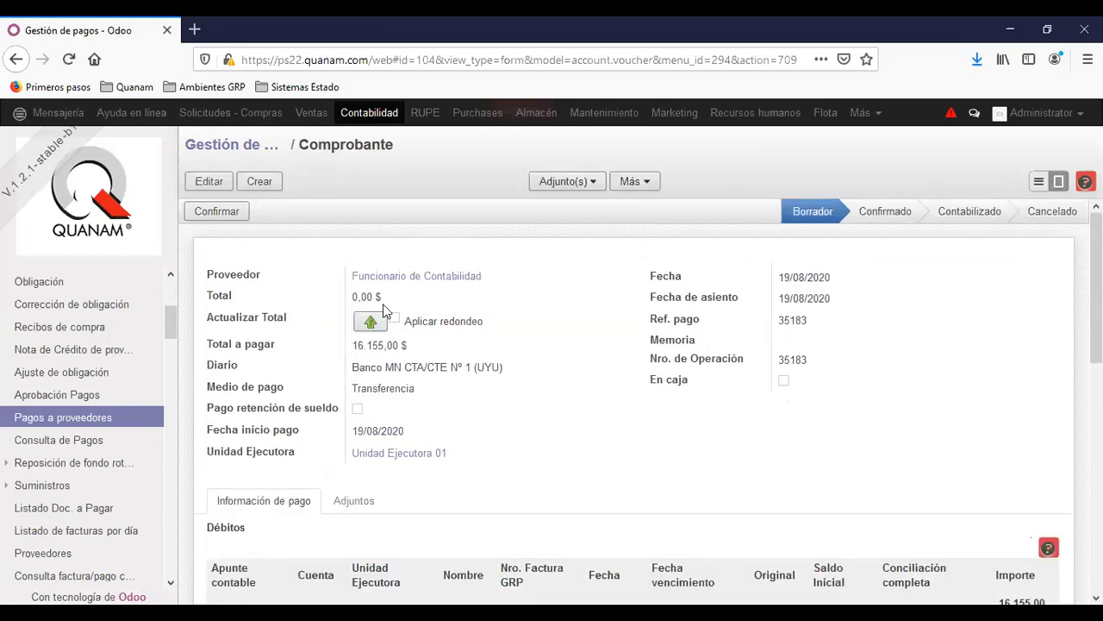
# Update the draft supplier payment's total from its reconciled debit line
pyautogui.click(371, 323)
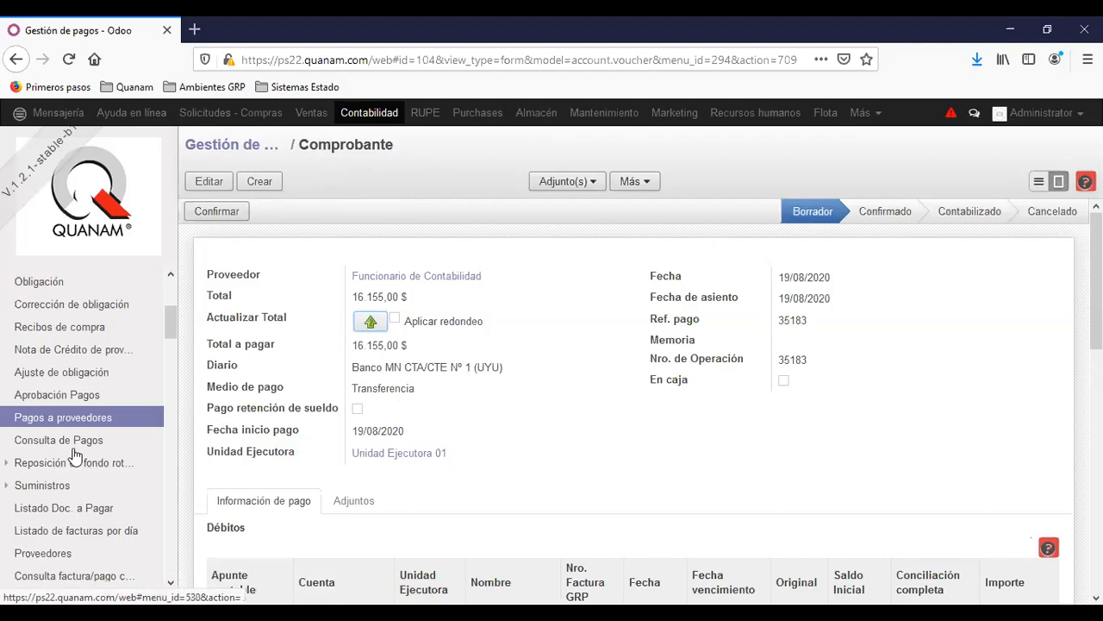
# Open travel advance 2020/000145 in Adelantos y reintegros de Viáticos and review its accounting entries (Apuntes contables)
pyautogui.scroll(3, 74, 457)
pyautogui.scroll(-5, 72, 461)
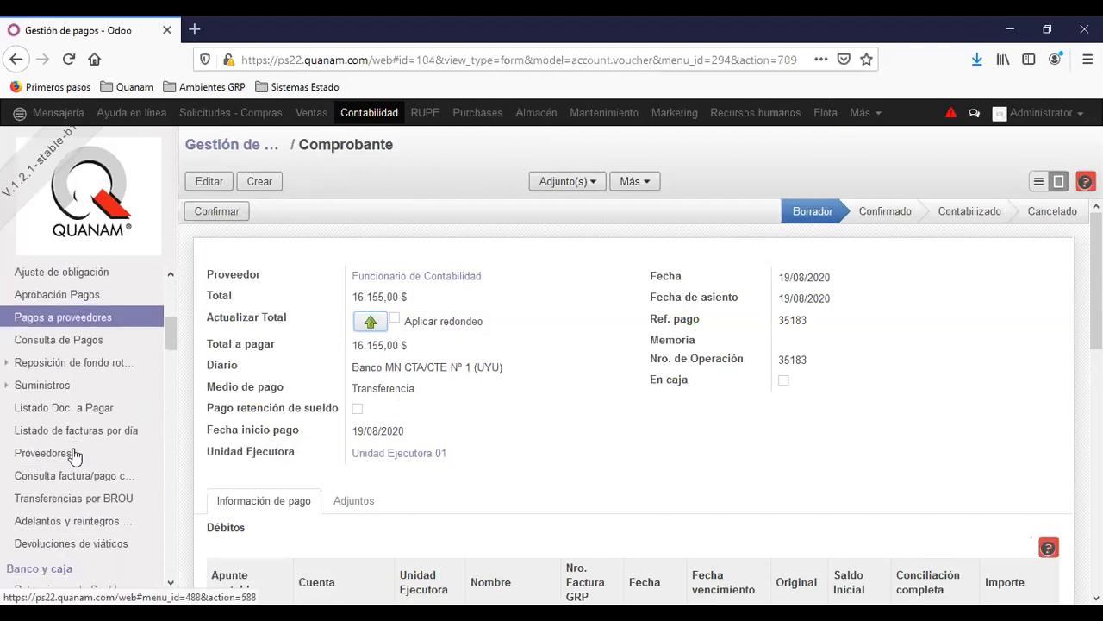
pyautogui.click(71, 475)
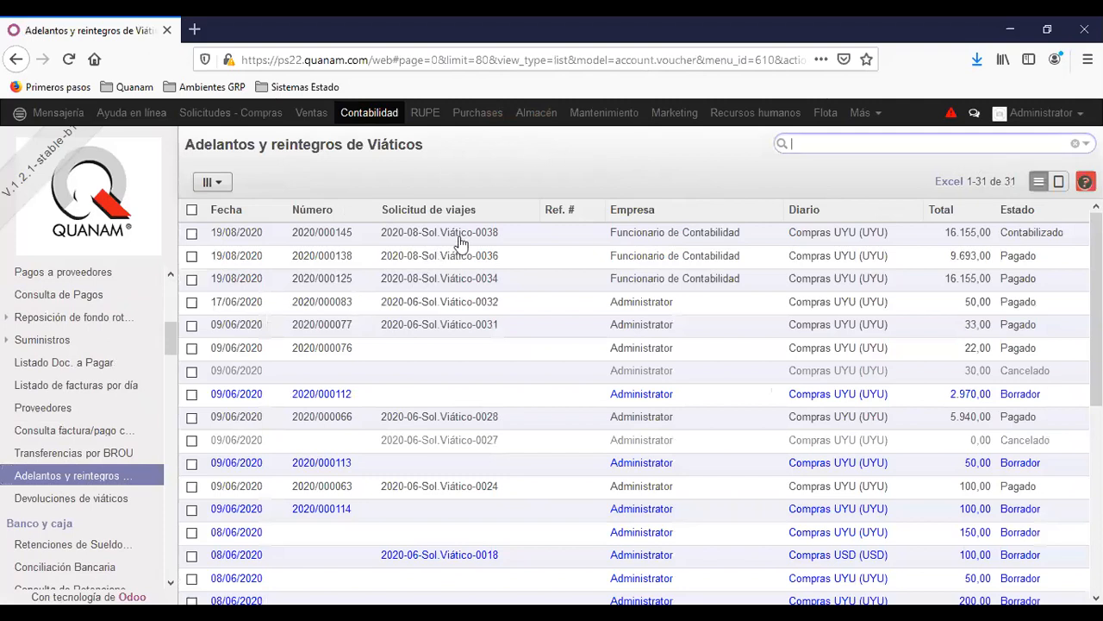
pyautogui.click(981, 239)
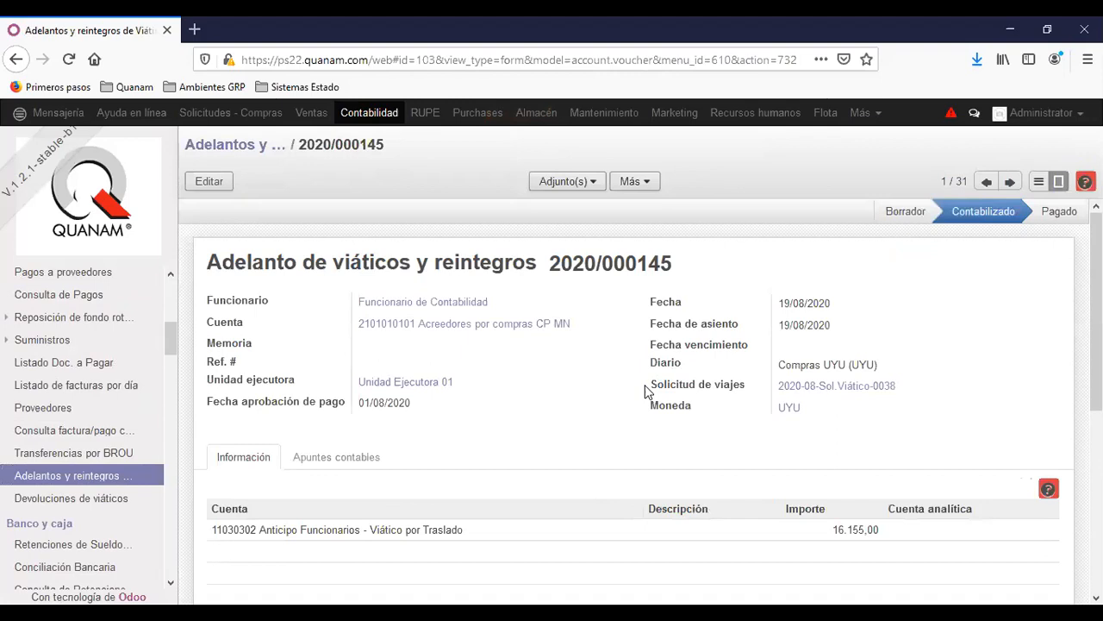
pyautogui.click(336, 459)
pyautogui.scroll(-3, 561, 416)
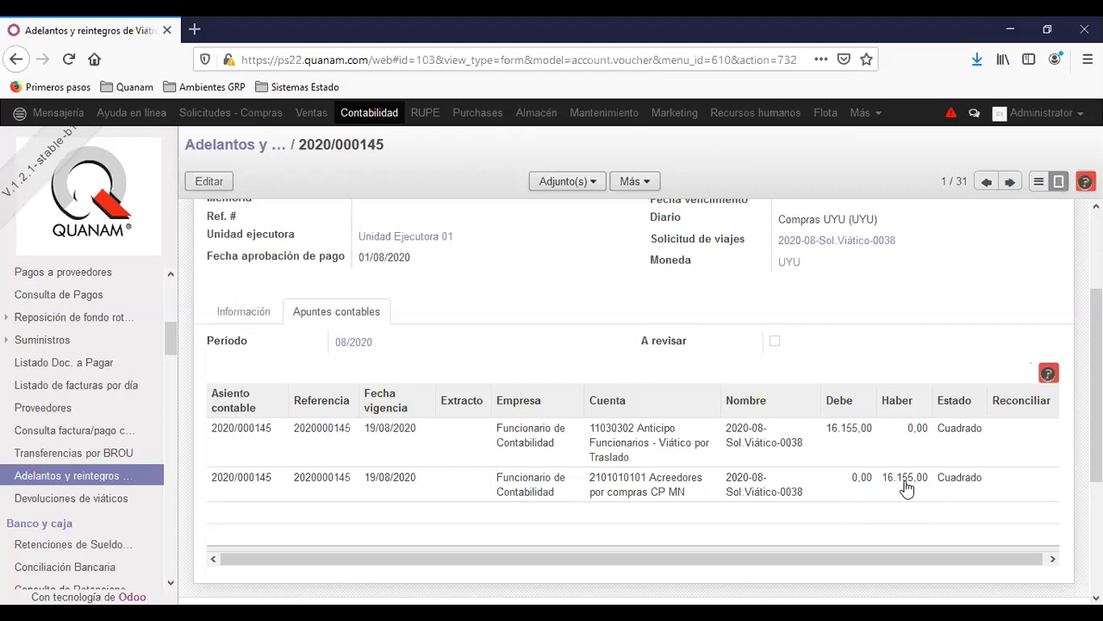
pyautogui.scroll(2, 680, 468)
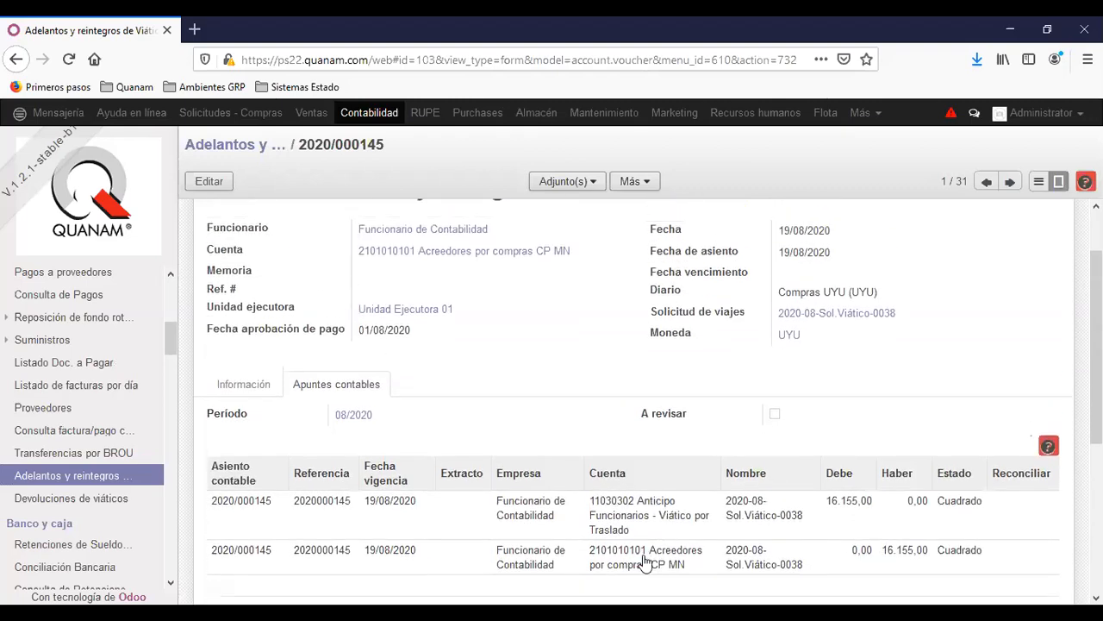
pyautogui.scroll(2, 616, 517)
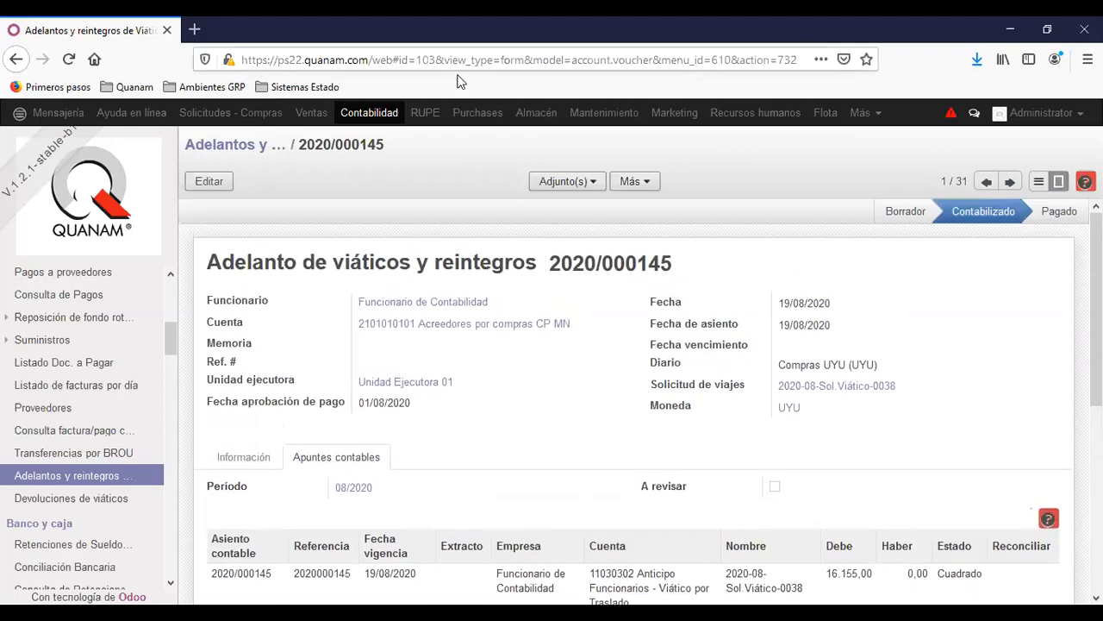
# Open the draft supplier payment with reference 35183 from the unfiltered Pagos a proveedores list, and confirm and pay it
pyautogui.scroll(-2, 87, 396)
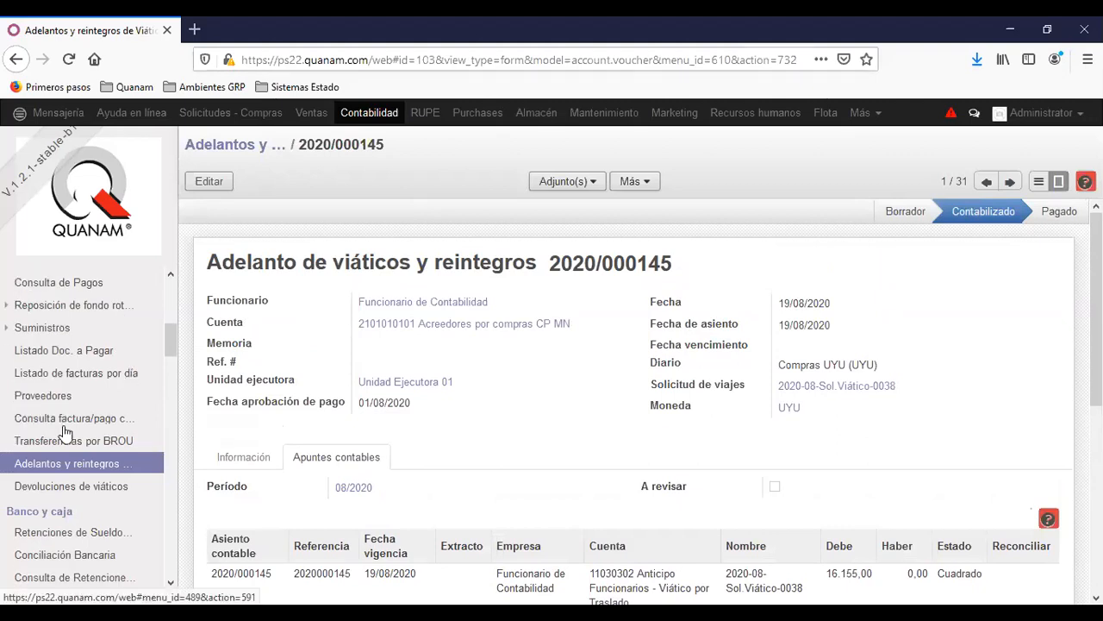
pyautogui.scroll(4, 95, 362)
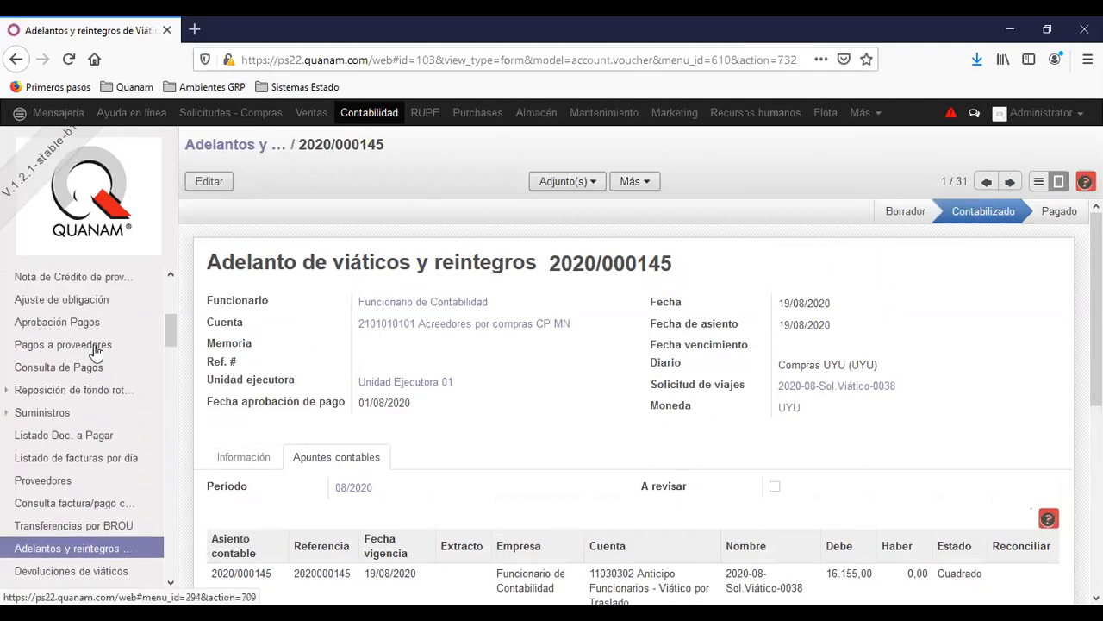
pyautogui.click(95, 348)
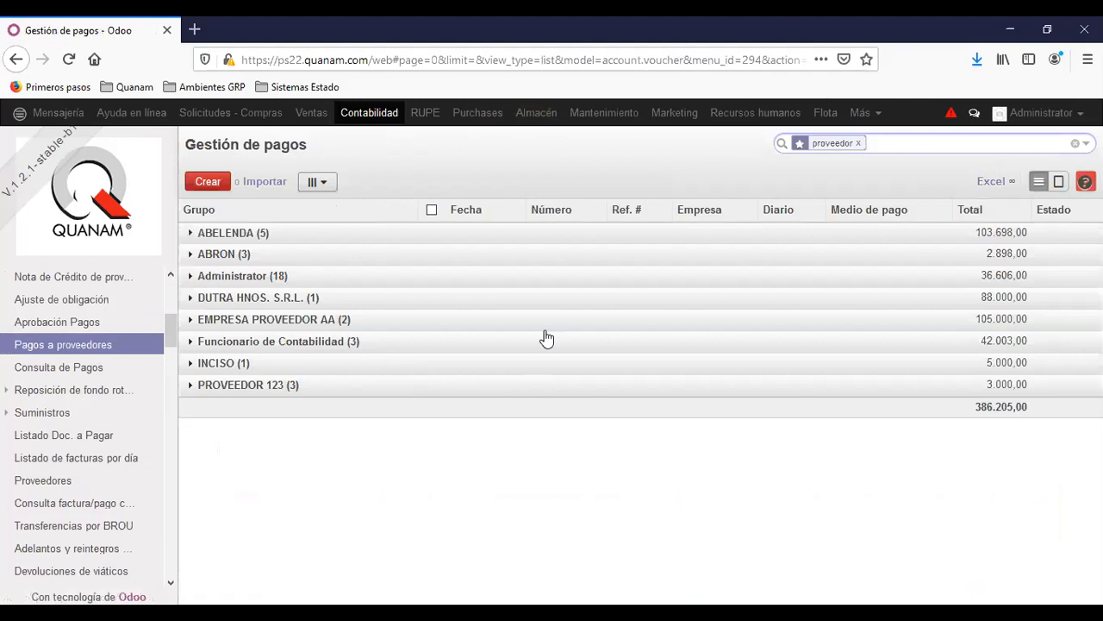
pyautogui.click(858, 143)
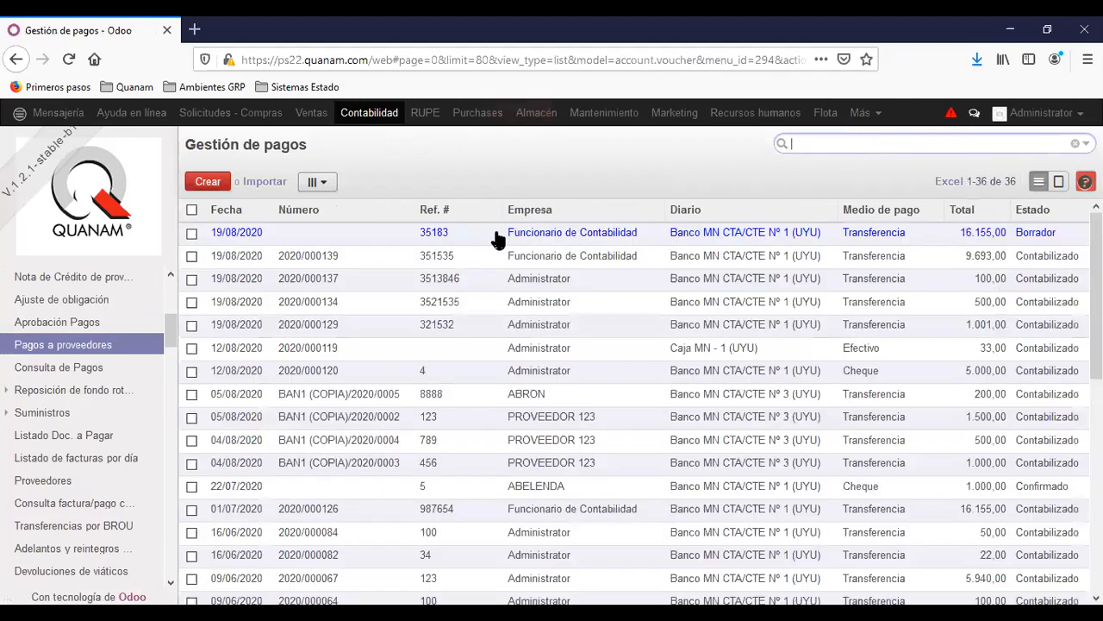
pyautogui.click(502, 239)
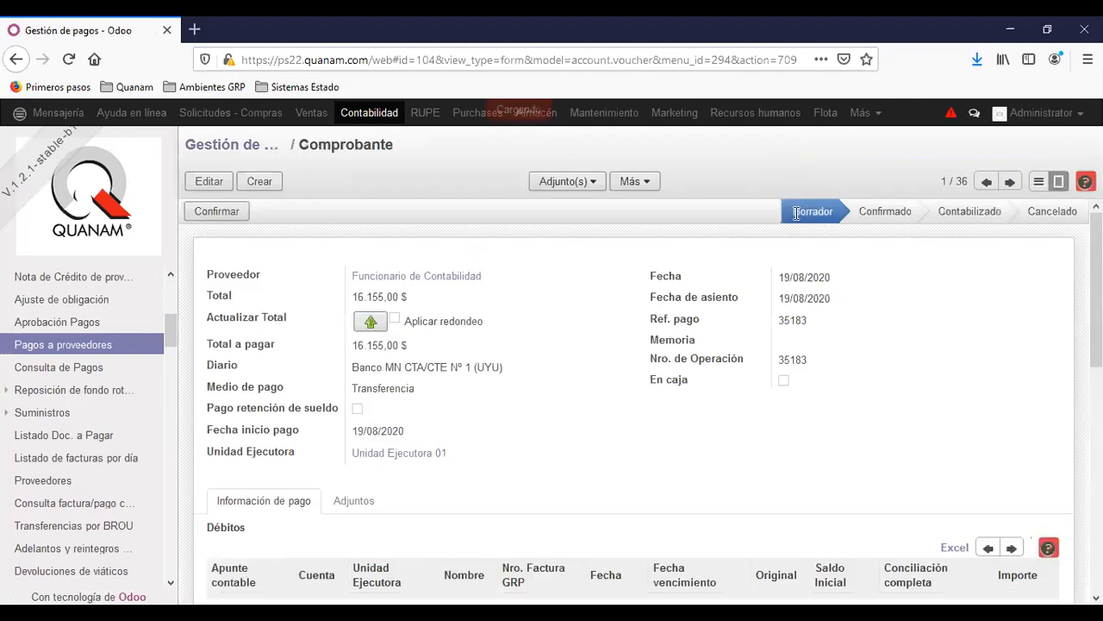
pyautogui.click(216, 211)
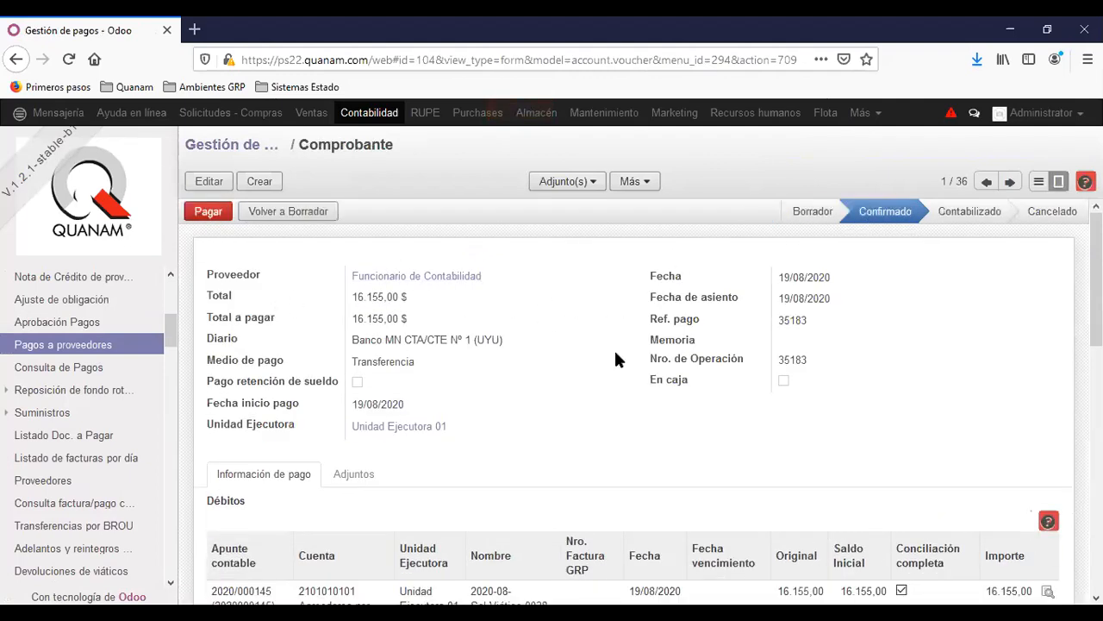
pyautogui.click(213, 213)
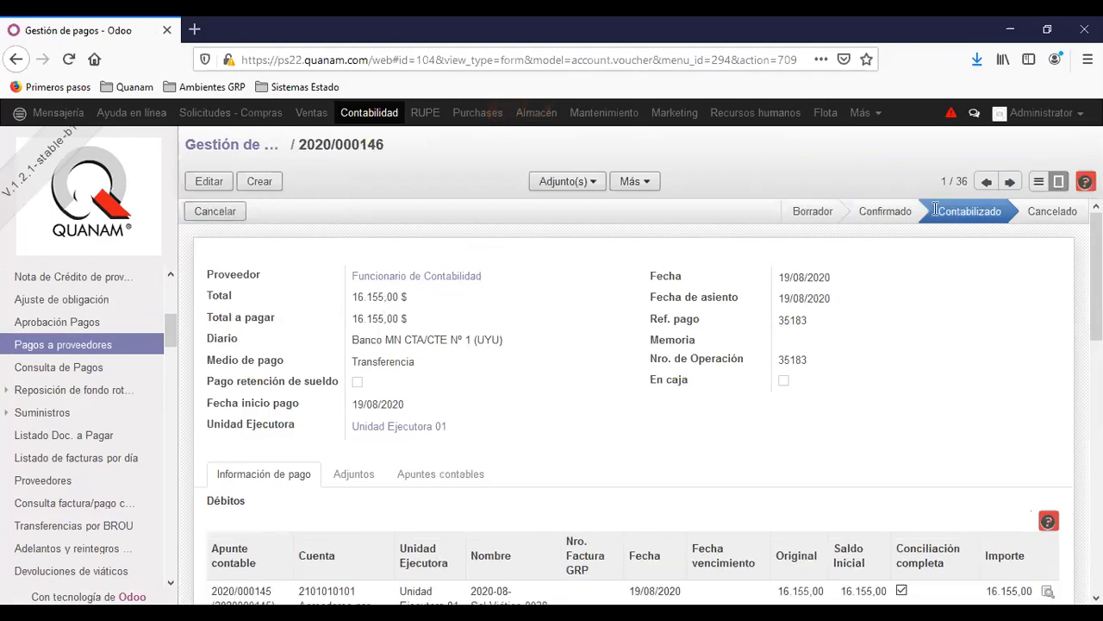
# Reopen travel advance 2020/000145 in Adelantos y reintegros de Viáticos and check its payment status
pyautogui.scroll(-3, 79, 417)
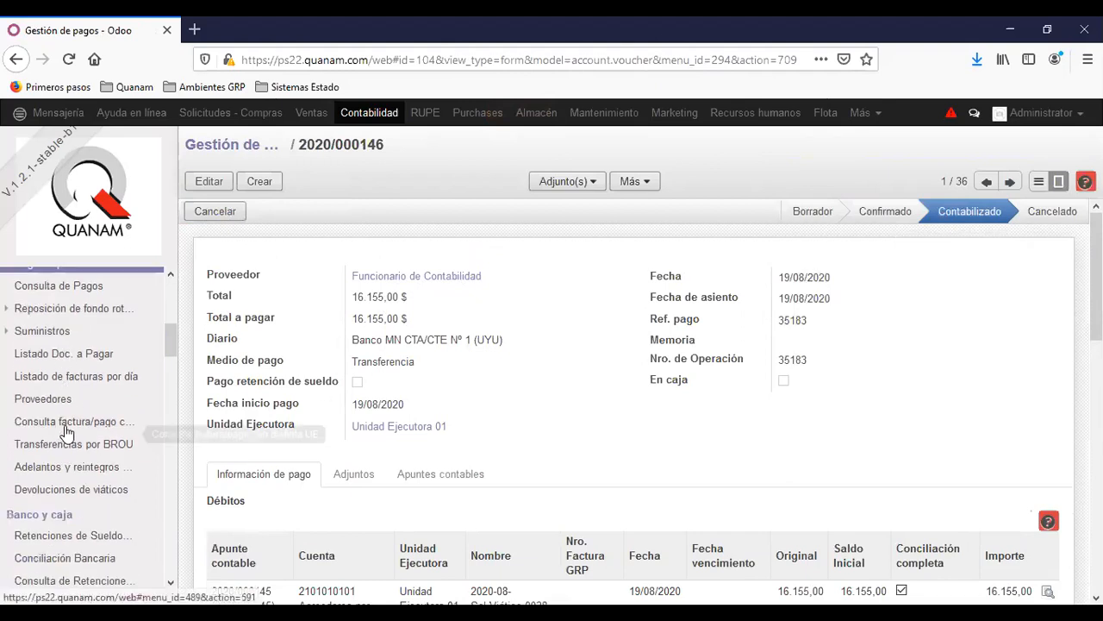
pyautogui.click(129, 404)
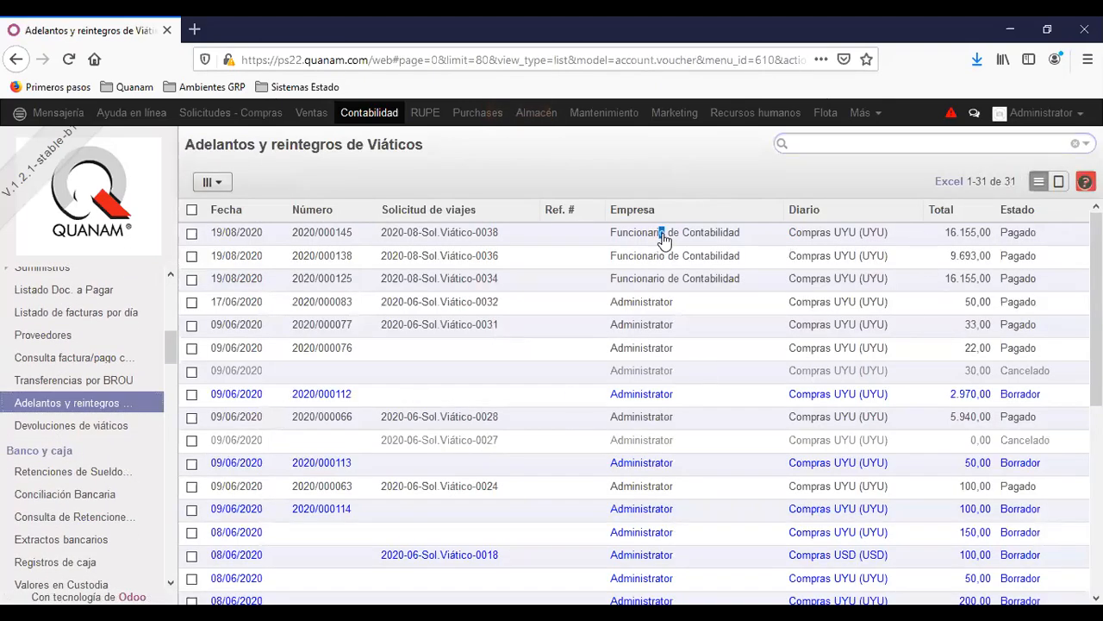
pyautogui.click(660, 237)
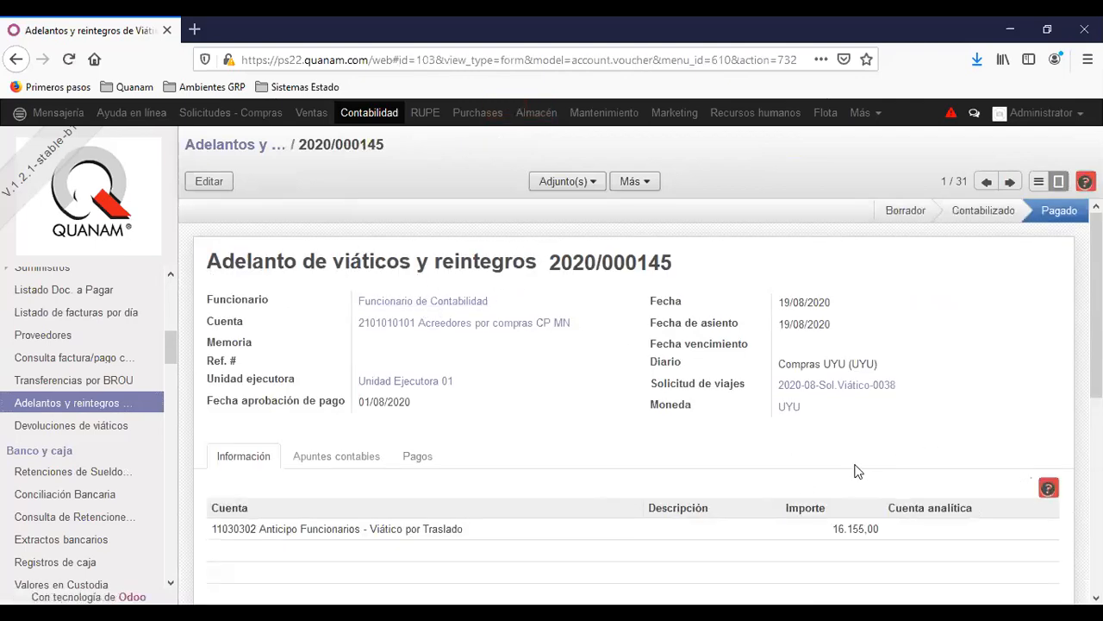
pyautogui.scroll(-3, 896, 457)
pyautogui.scroll(3, 784, 431)
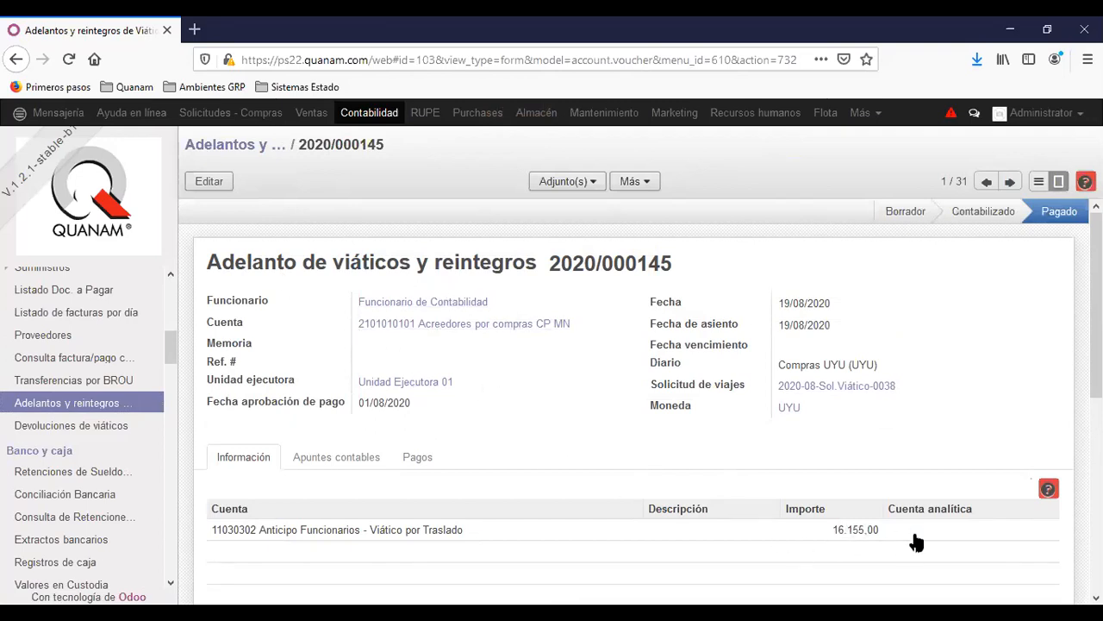
# Open the Solicitud de Viajes list under Solicitudes - Compras and show its advanced search conditions
pyautogui.click(228, 117)
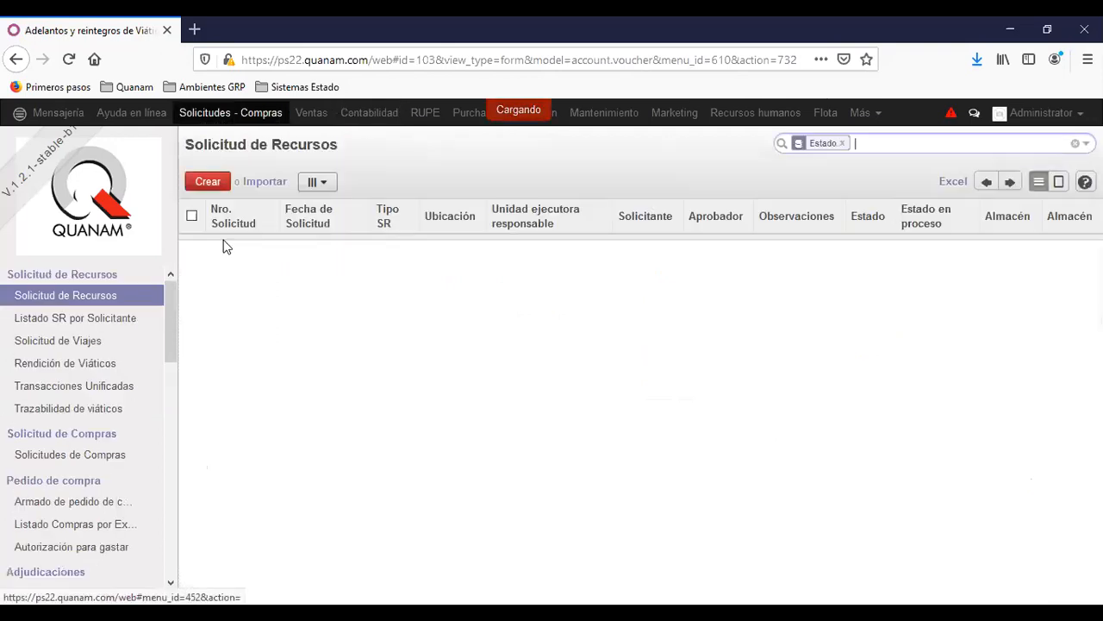
pyautogui.click(90, 347)
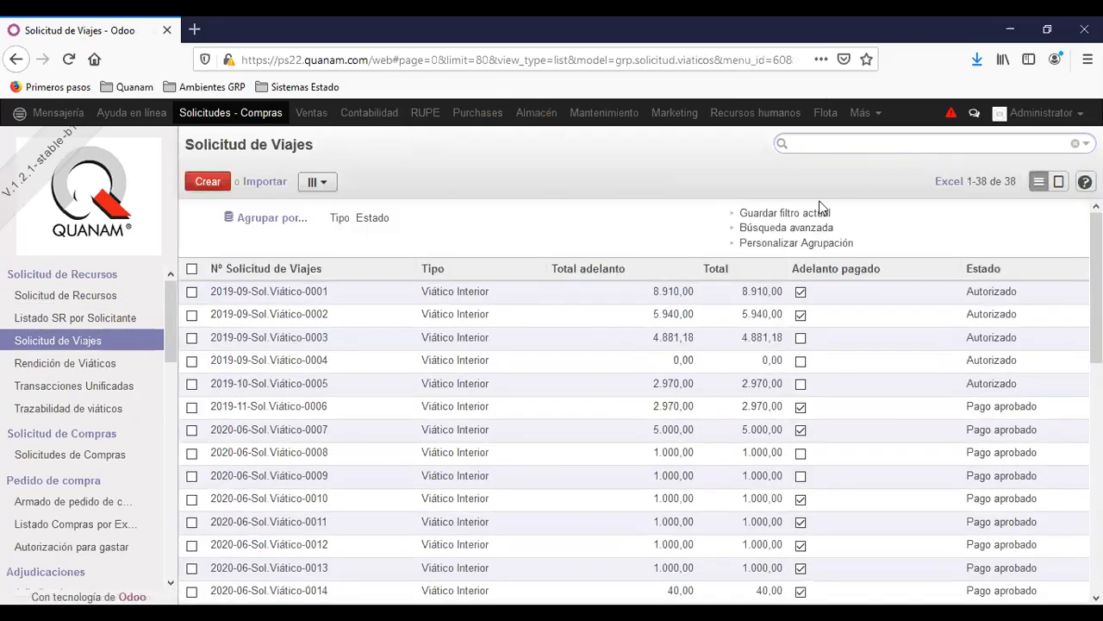
pyautogui.click(785, 226)
# Try to filter the travel requests by Solicitante containing "funcionario", and remove that filter
pyautogui.click(794, 253)
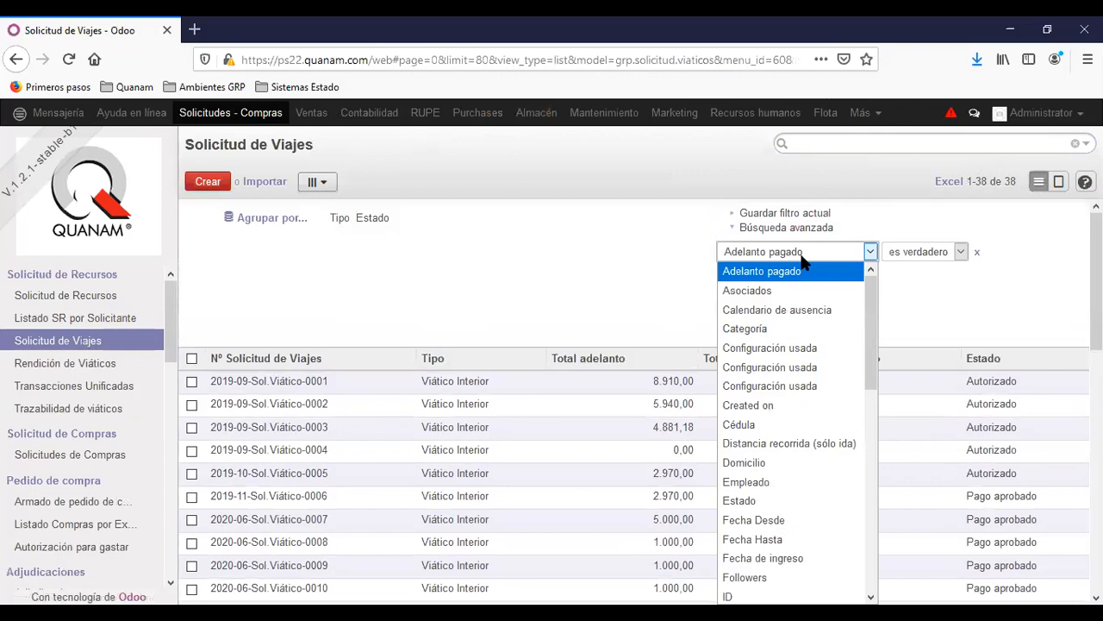
pyautogui.press('f')
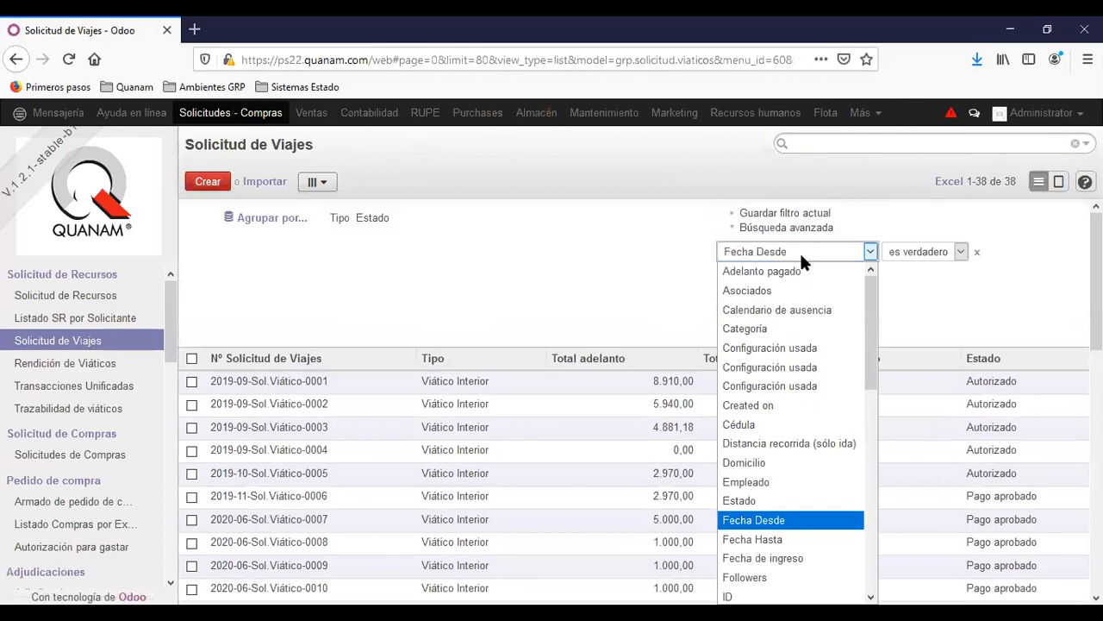
pyautogui.write('sol')
pyautogui.press('Return')
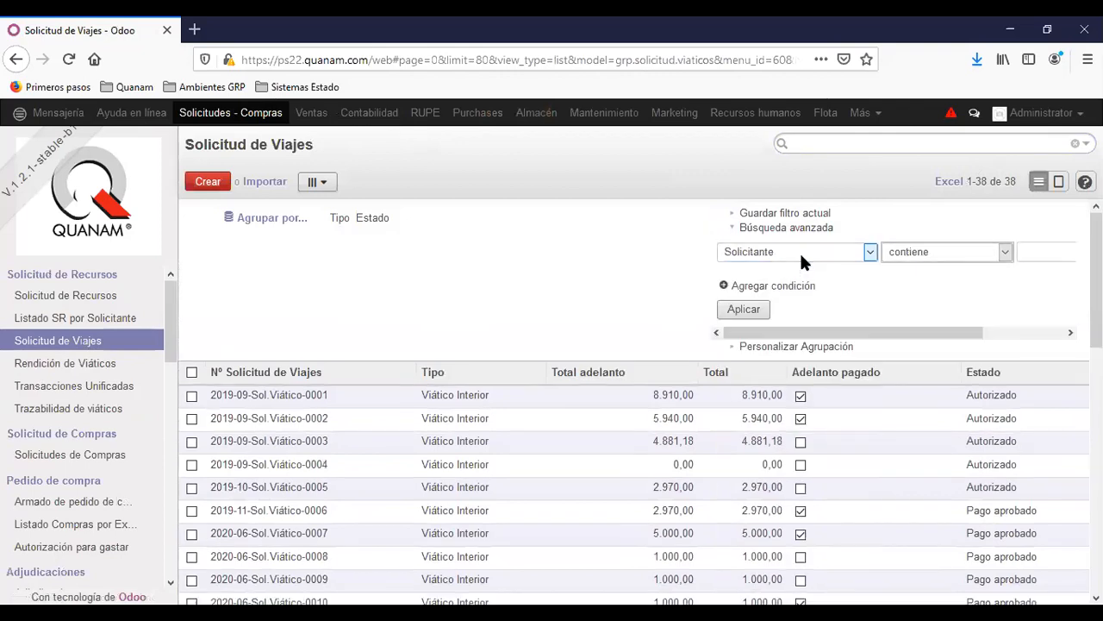
pyautogui.write('funcionario')
pyautogui.click(762, 312)
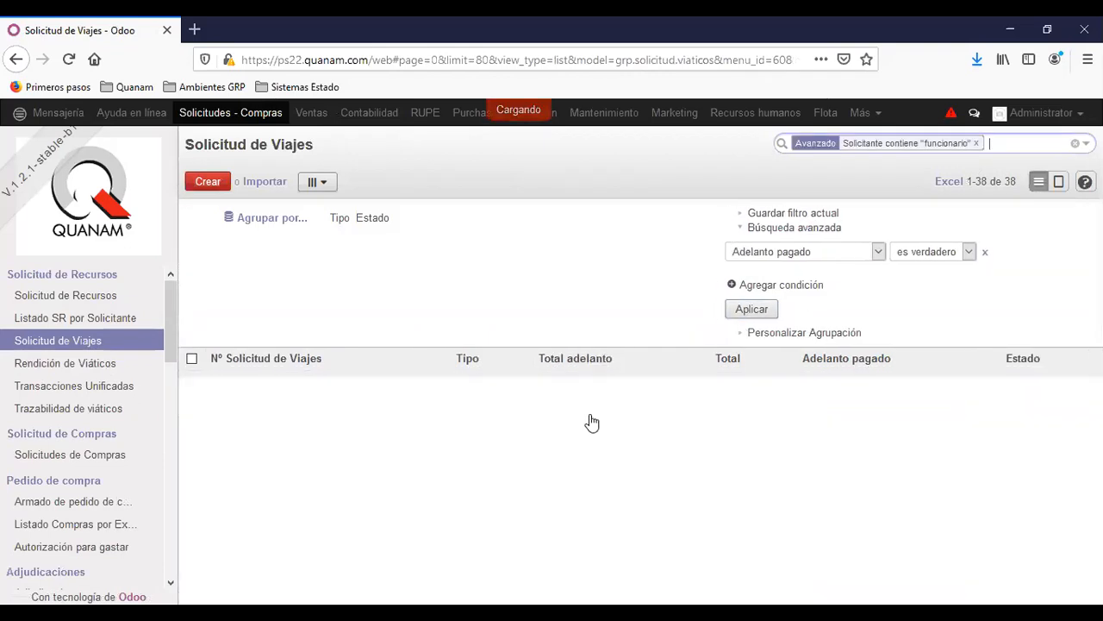
pyautogui.click(976, 143)
# Filter the travel requests by Empleado containing "funcionario" and check the advance payment and status columns
pyautogui.click(786, 252)
pyautogui.press('e')
pyautogui.press('Return')
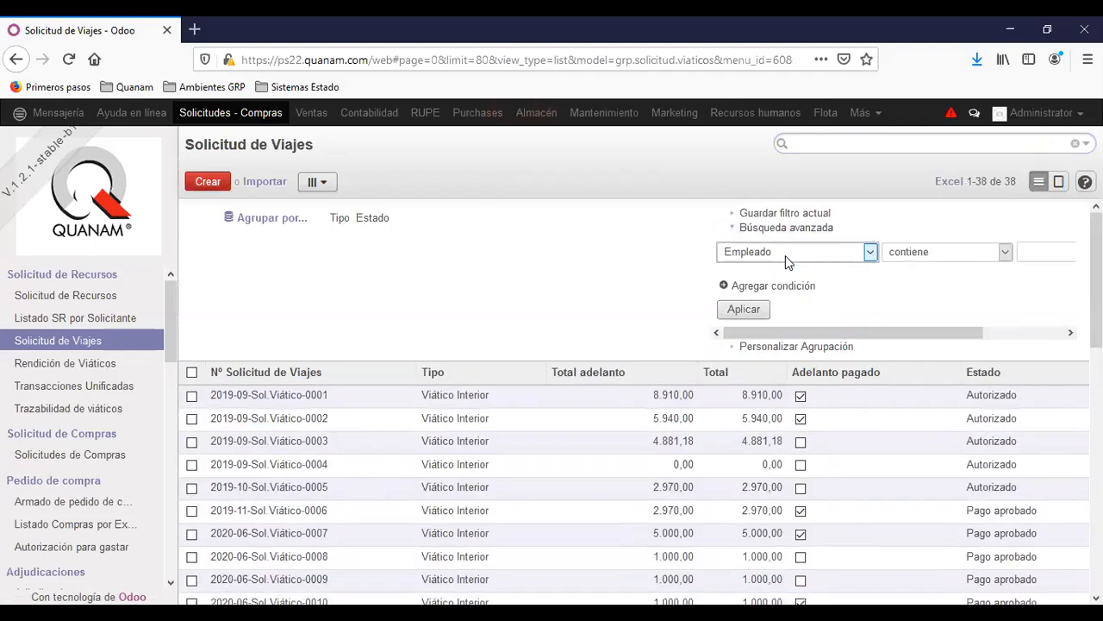
pyautogui.write('funcionario')
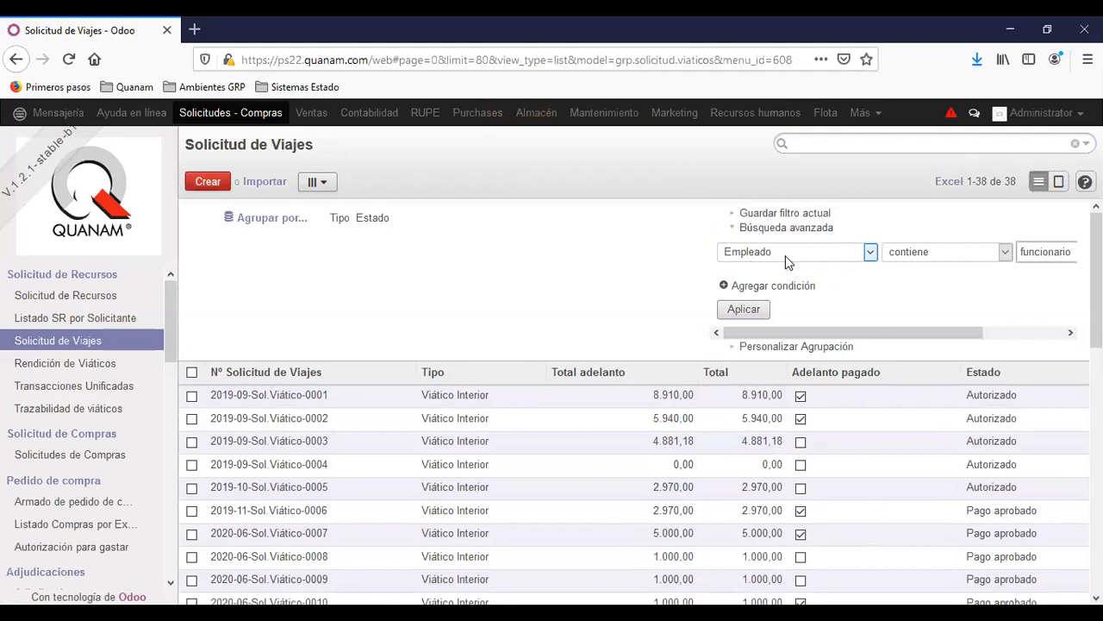
pyautogui.click(745, 311)
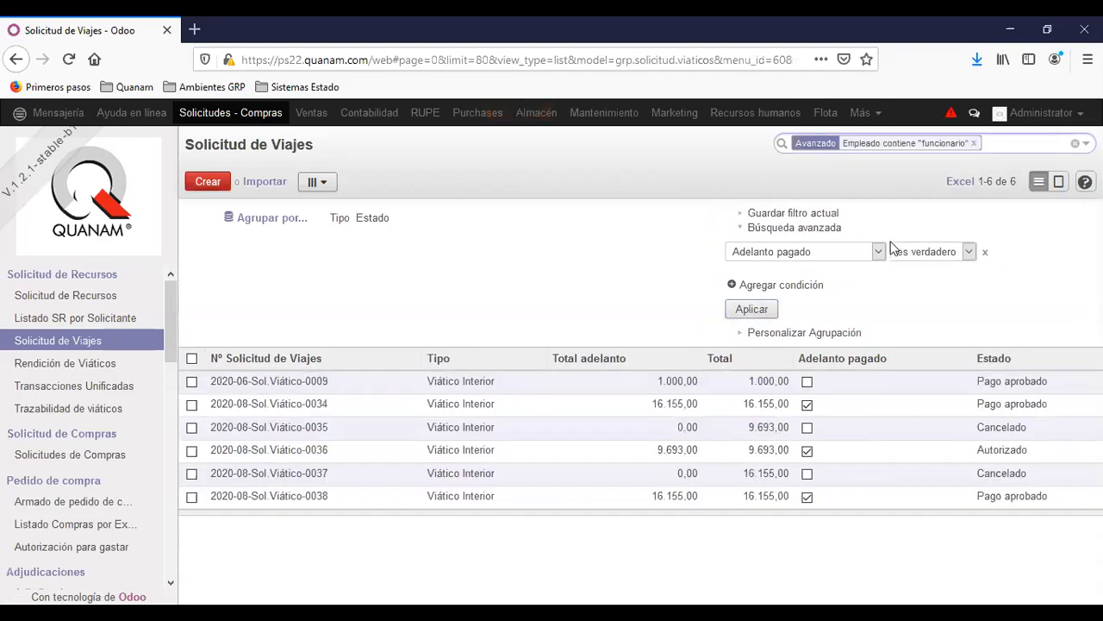
pyautogui.click(1037, 182)
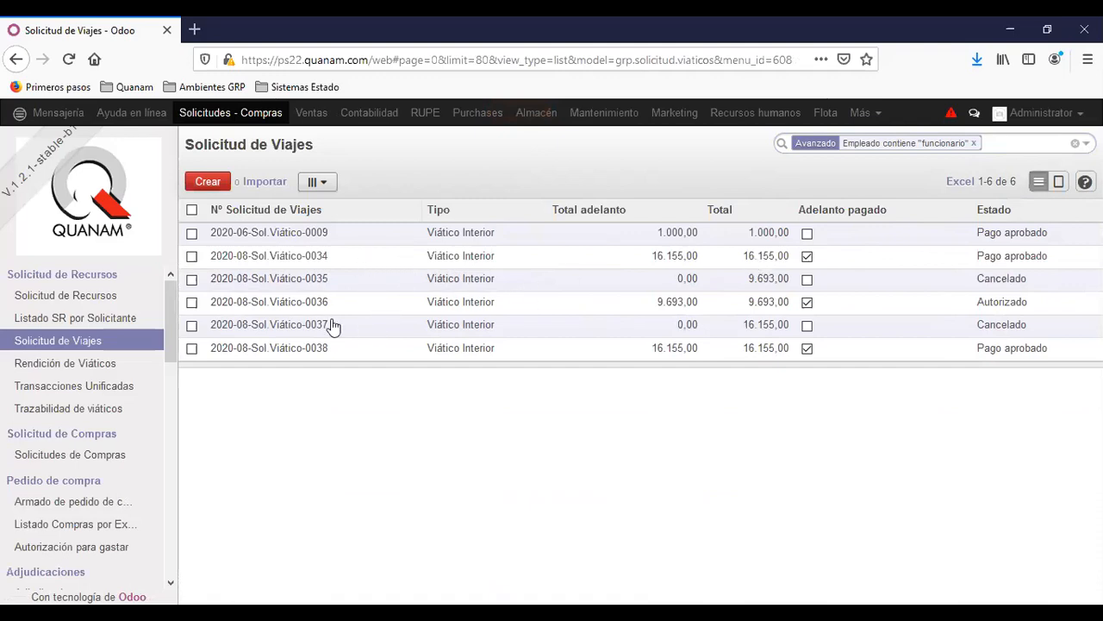
# Open the Trazabilidad de viáticos report and hide the side menu to widen it
pyautogui.click(86, 412)
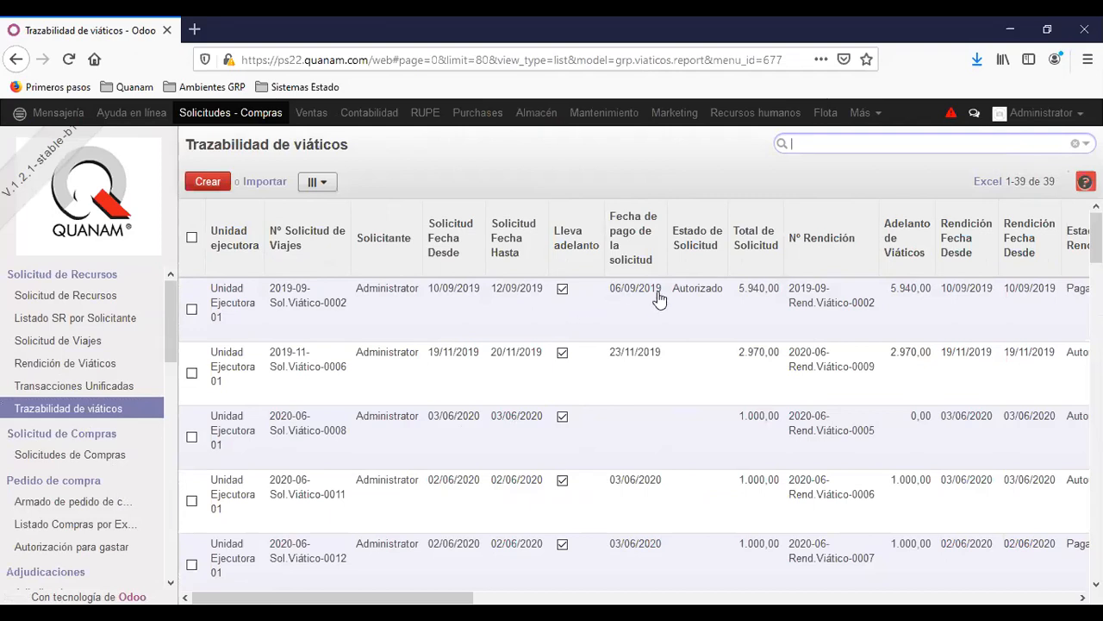
pyautogui.click(18, 114)
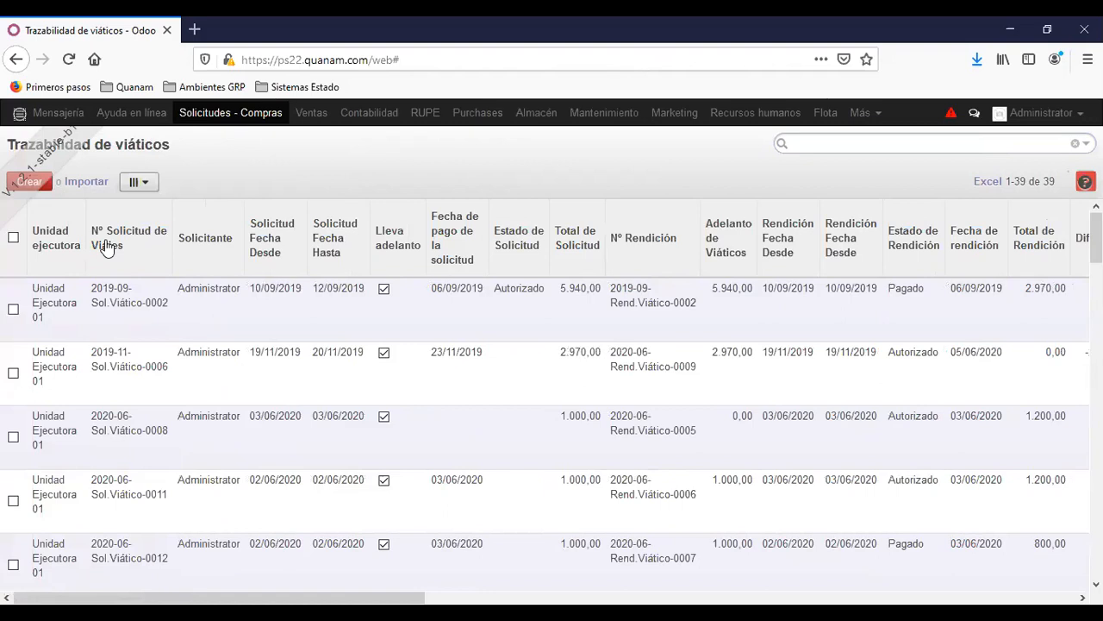
# Filter the traceability report by Solicitante containing "funcionario" and review the listed requests and their settlements
pyautogui.click(1087, 144)
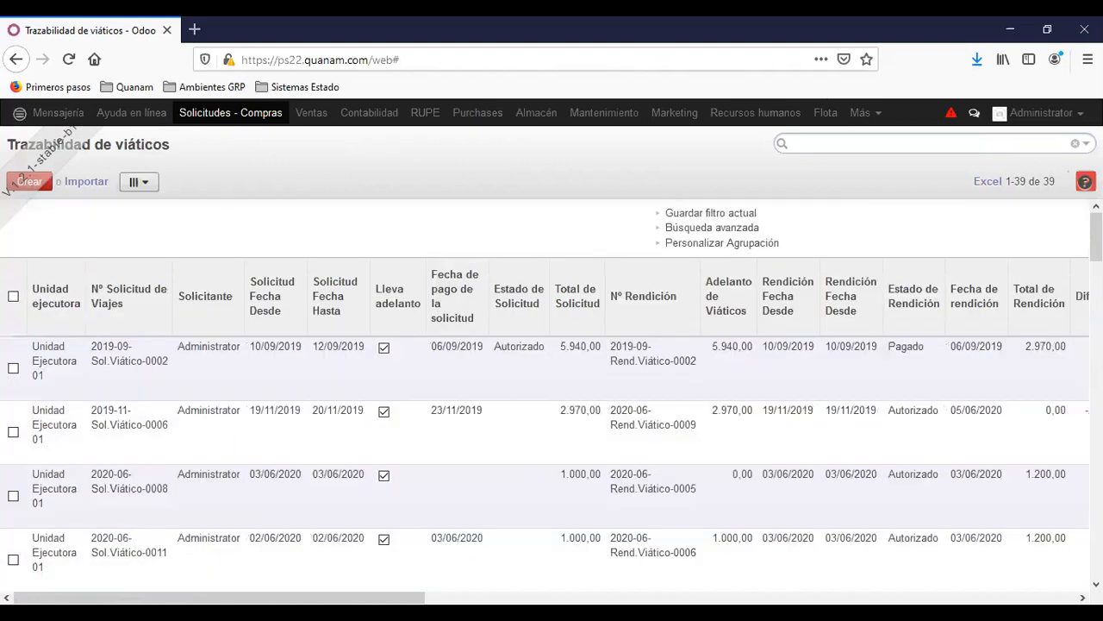
pyautogui.click(736, 224)
pyautogui.click(732, 250)
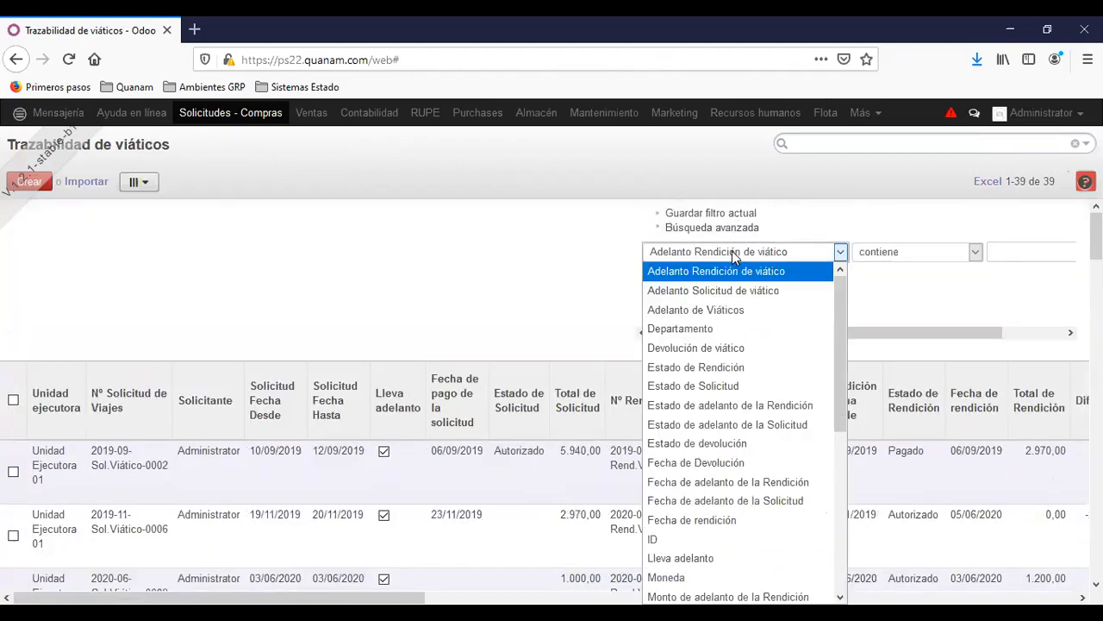
pyautogui.press('s')
pyautogui.press('Return')
pyautogui.press('Tab')
pyautogui.press('Tab')
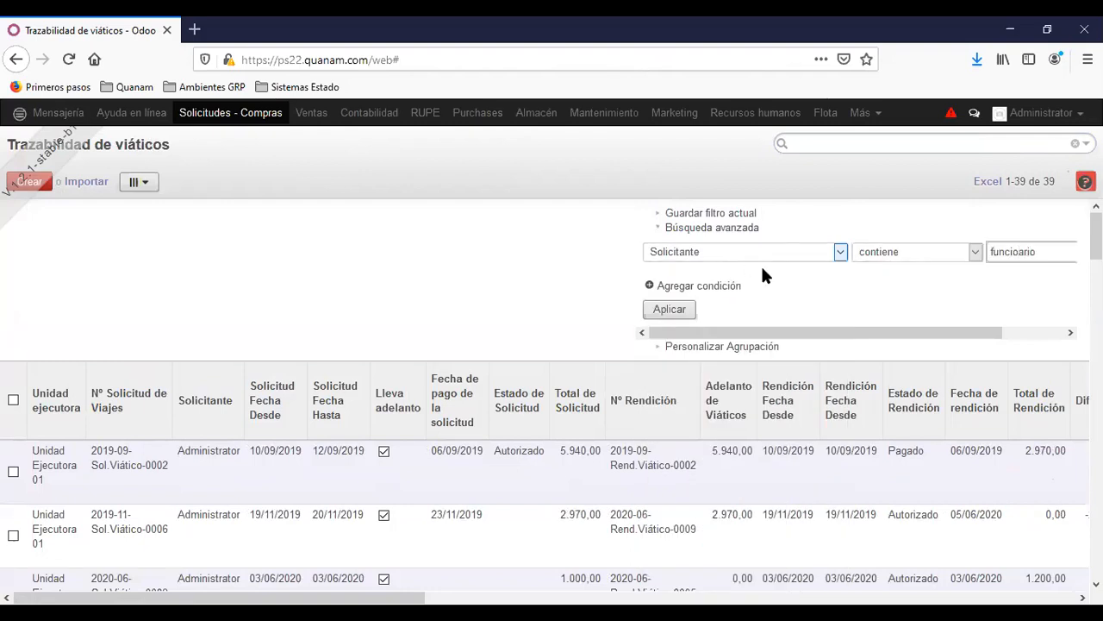
pyautogui.write('funcionario')
pyautogui.click(669, 309)
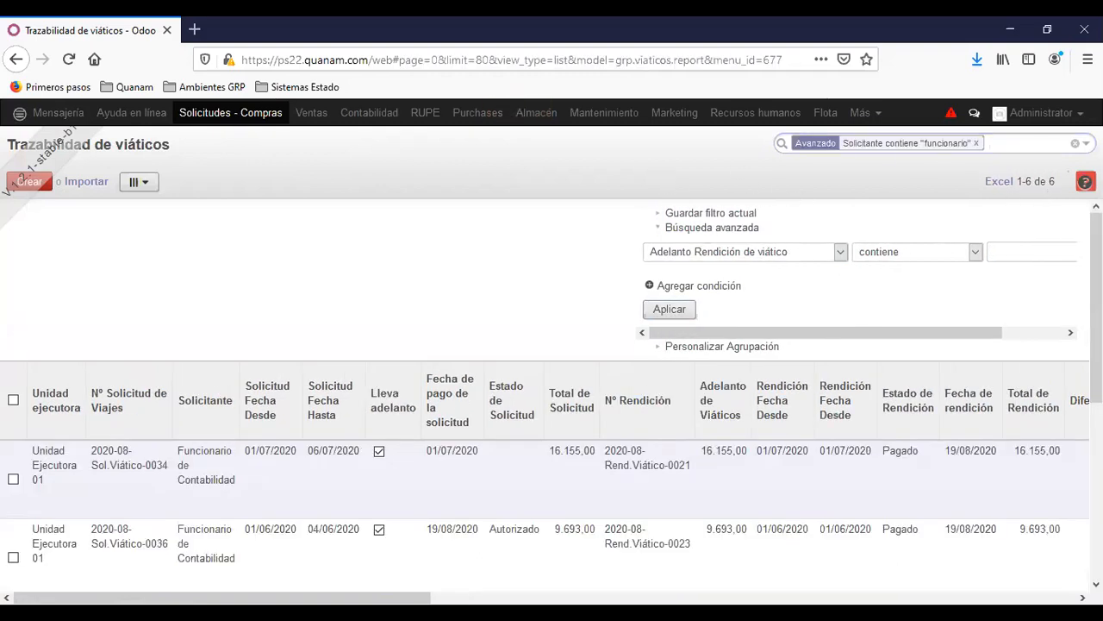
pyautogui.scroll(-2, 564, 461)
pyautogui.scroll(-2, 414, 440)
pyautogui.scroll(2, 425, 446)
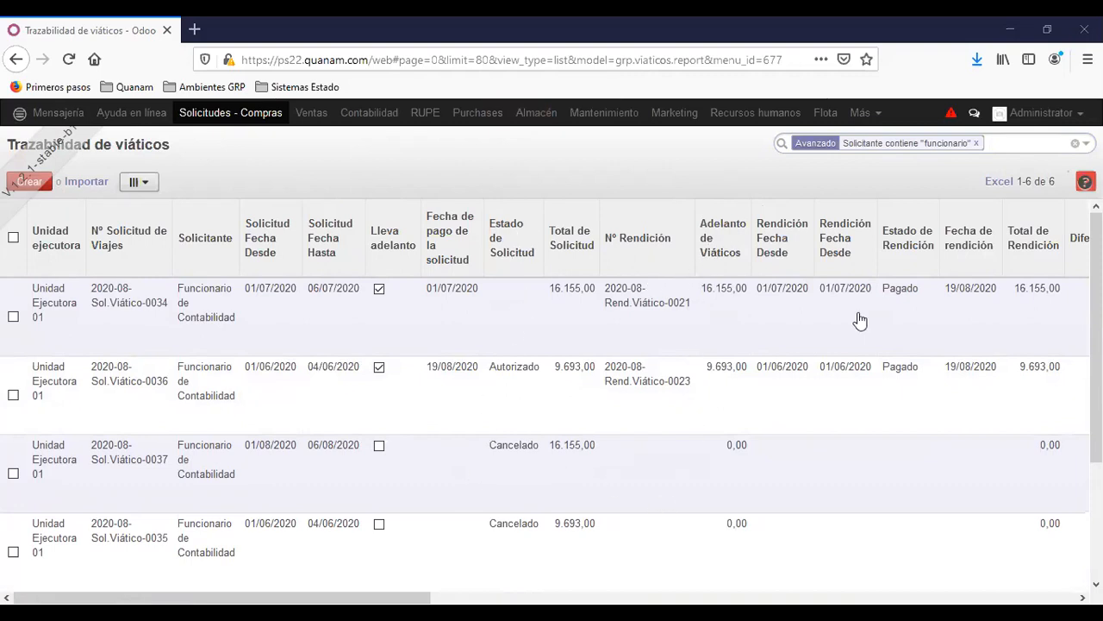
# Group the filtered traceability report by Estado de Solicitud
pyautogui.click(1087, 144)
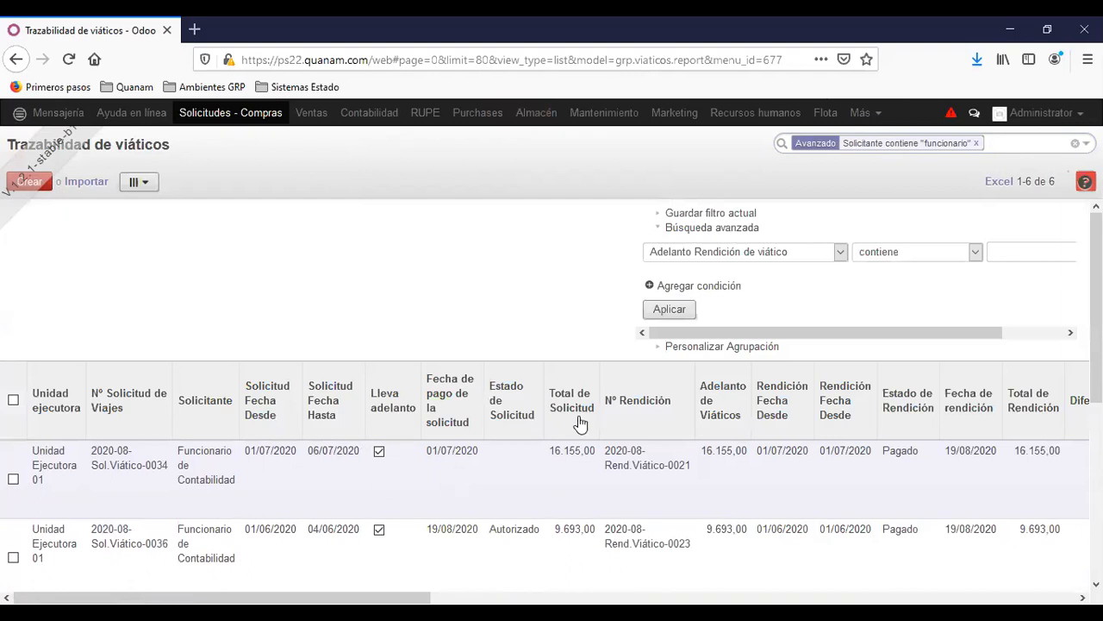
pyautogui.moveTo(408, 596); pyautogui.dragTo(409, 597)
pyautogui.click(738, 229)
pyautogui.click(729, 244)
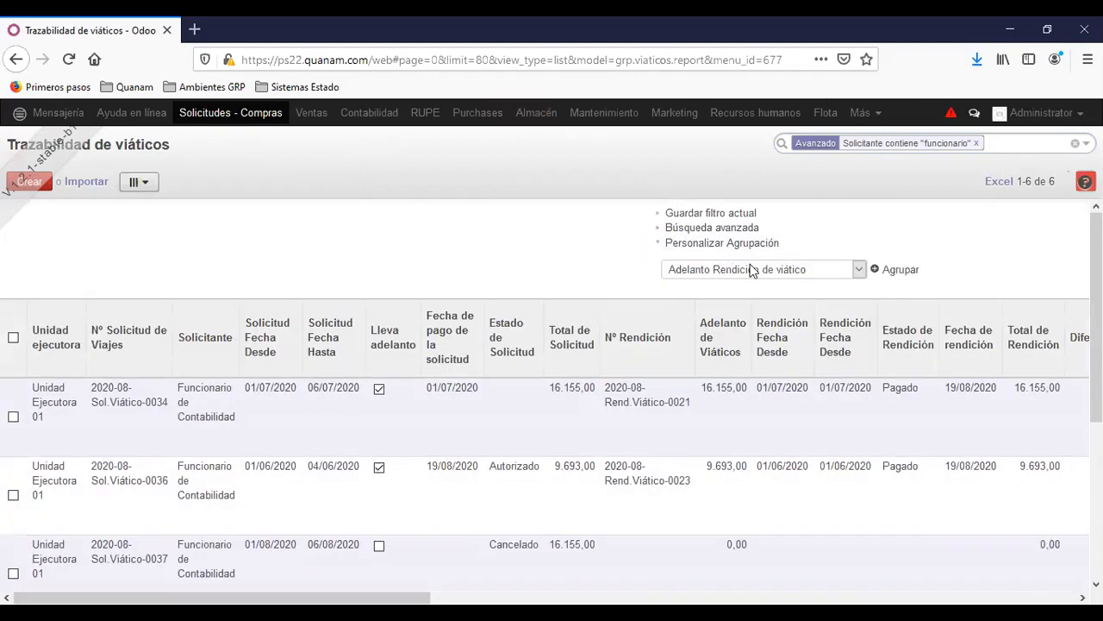
pyautogui.click(755, 269)
pyautogui.press('e')
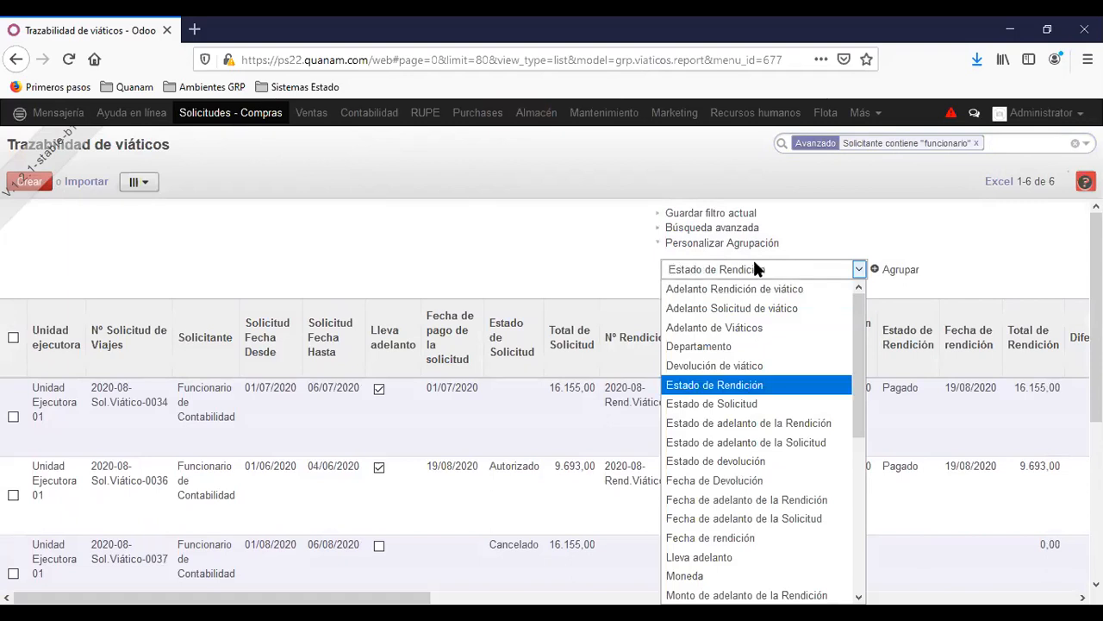
pyautogui.click(727, 403)
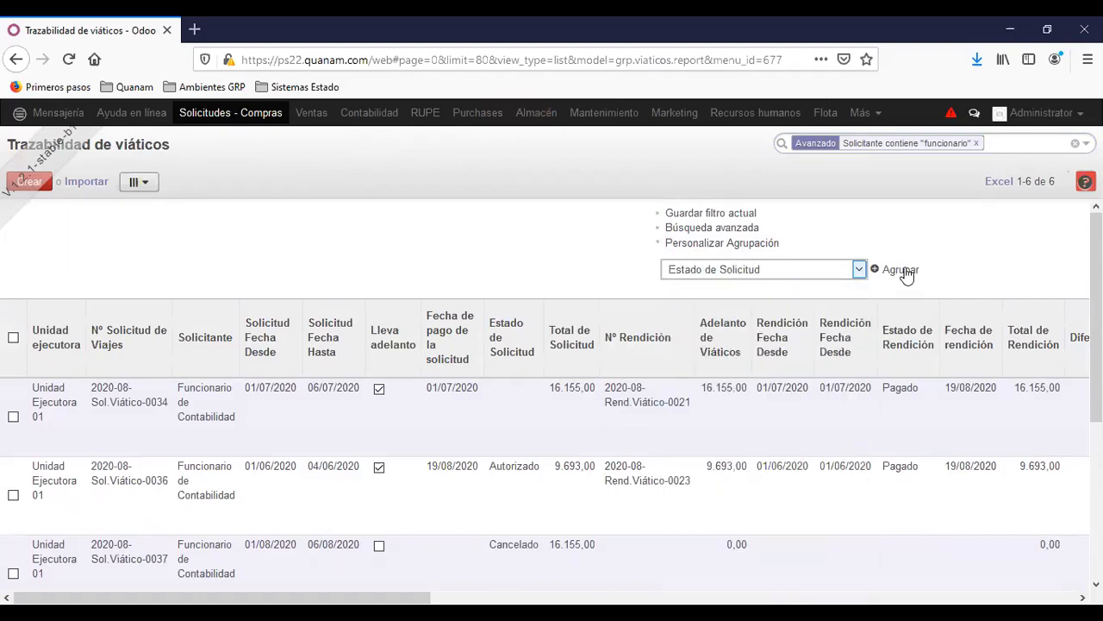
pyautogui.click(901, 270)
pyautogui.click(772, 245)
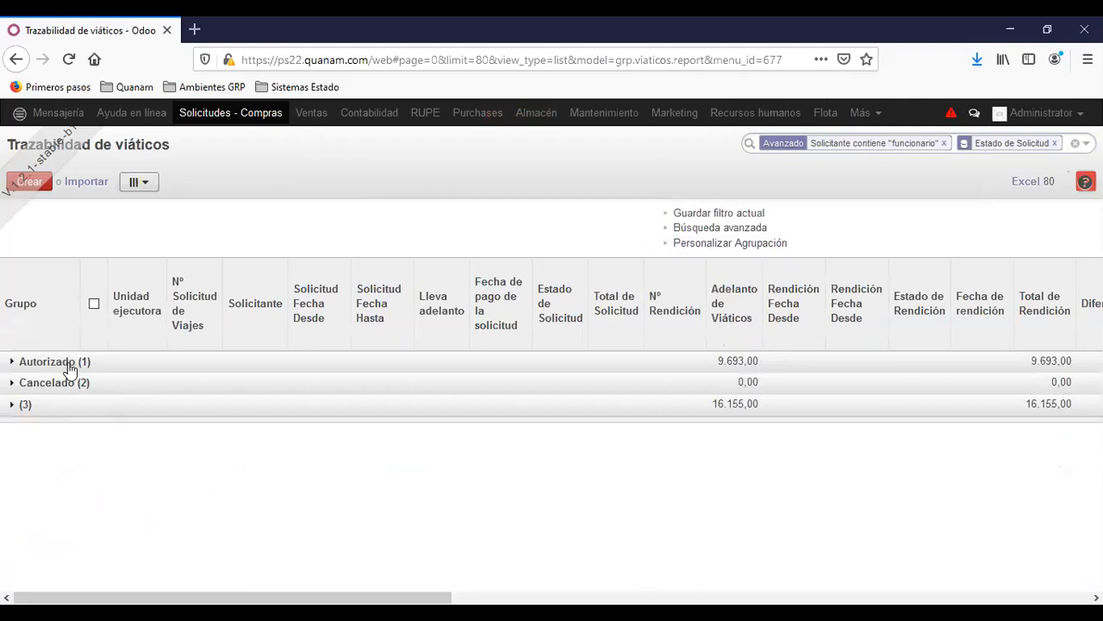
# Expand the group of requests without a status and examine their advance, payment date and settlement columns
pyautogui.click(54, 405)
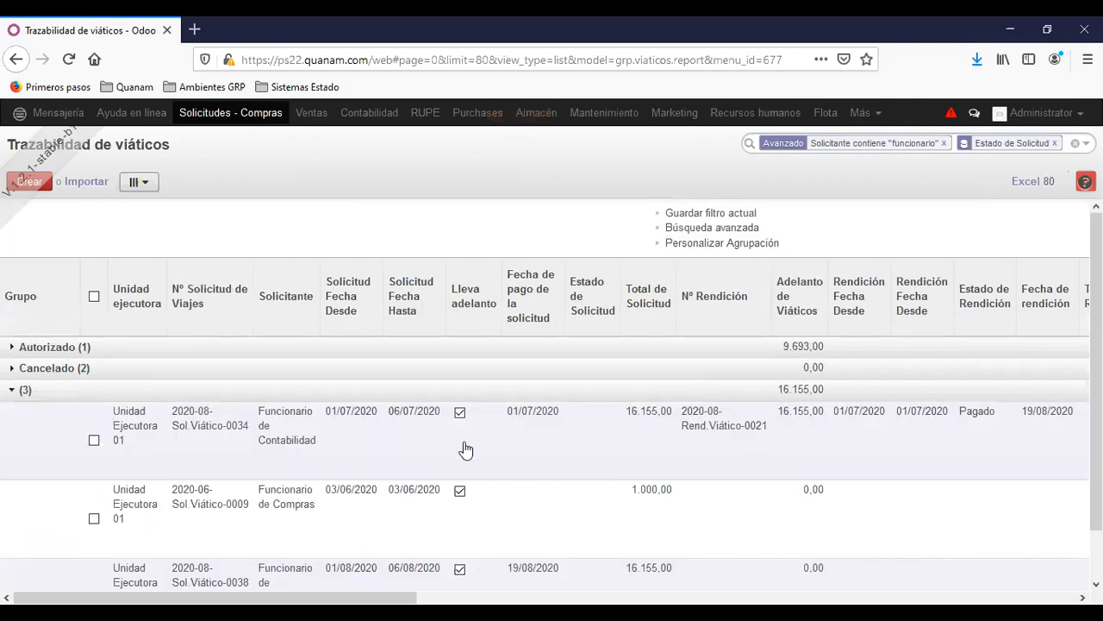
pyautogui.scroll(-1, 482, 451)
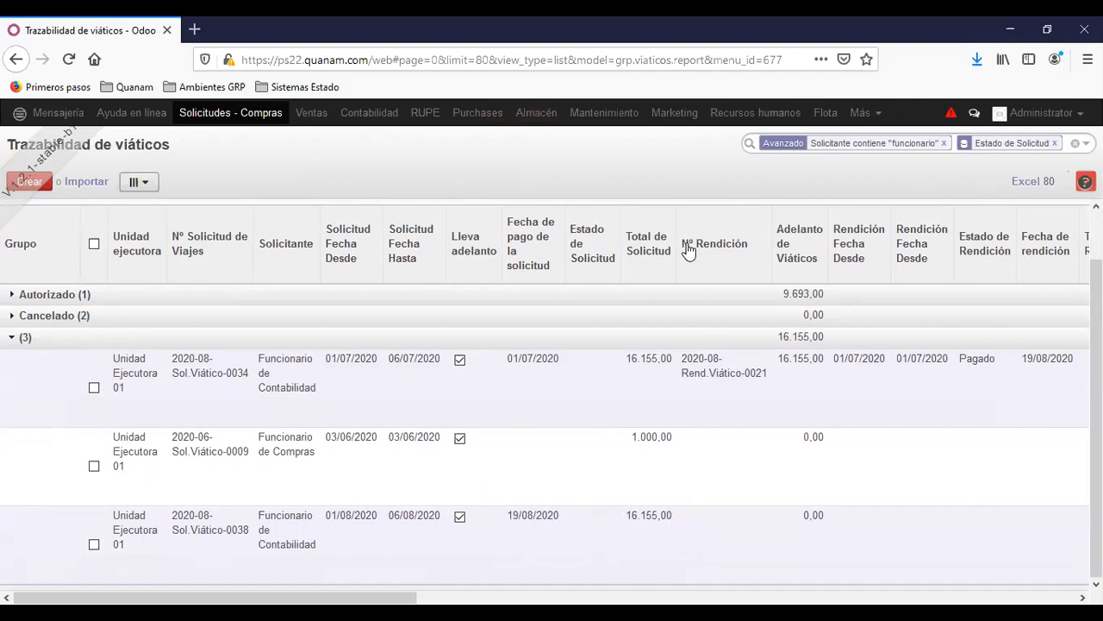
pyautogui.moveTo(381, 598); pyautogui.dragTo(483, 591)
pyautogui.moveTo(368, 598); pyautogui.dragTo(333, 581)
# Open Rendición de Viáticos under Solicitudes - Compras and start a new travel allowance settlement
pyautogui.click(241, 117)
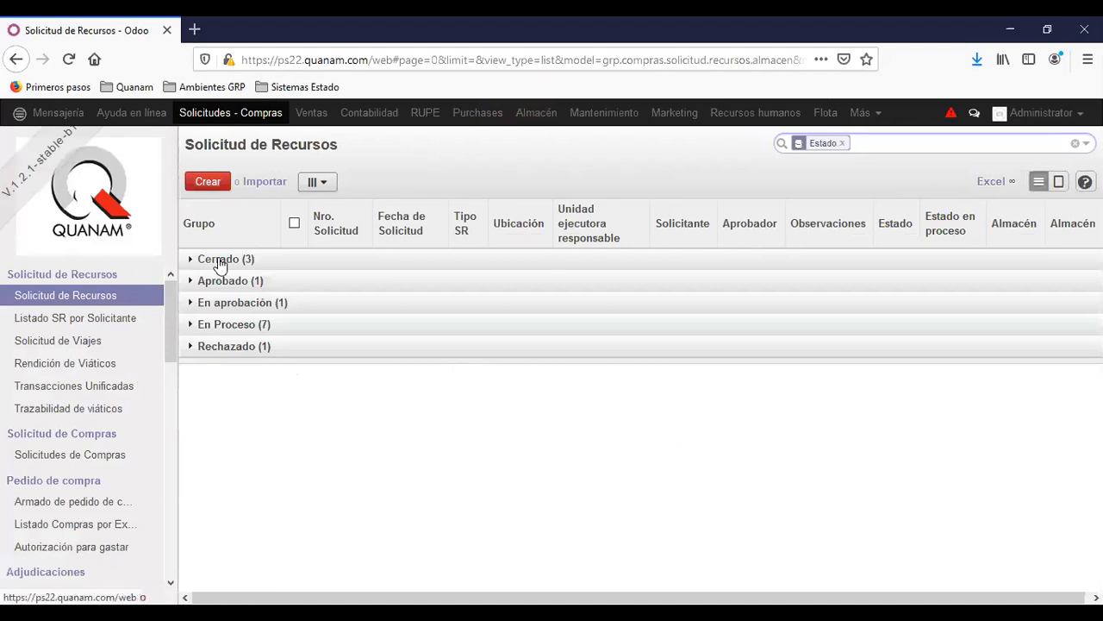
pyautogui.click(57, 370)
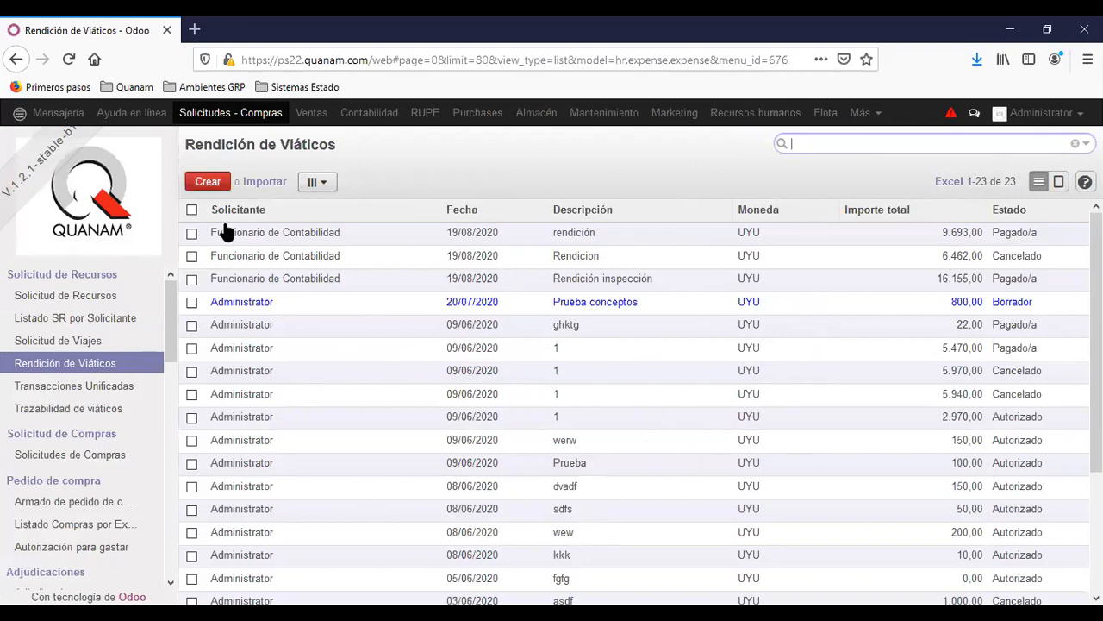
pyautogui.click(214, 188)
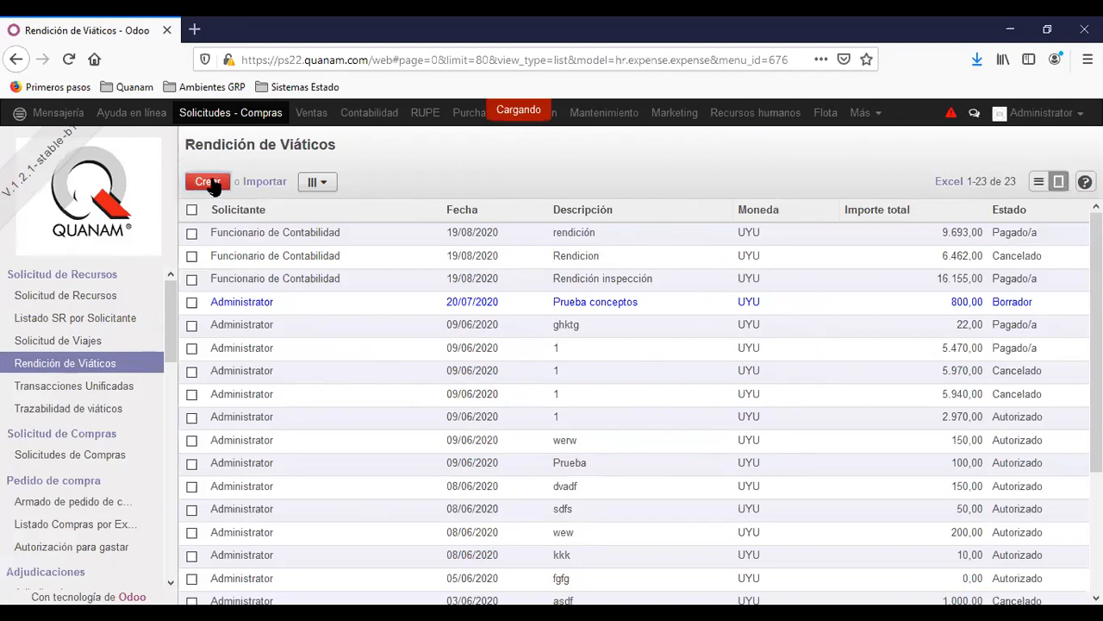
pyautogui.scroll(3, 660, 440)
pyautogui.scroll(2, 664, 431)
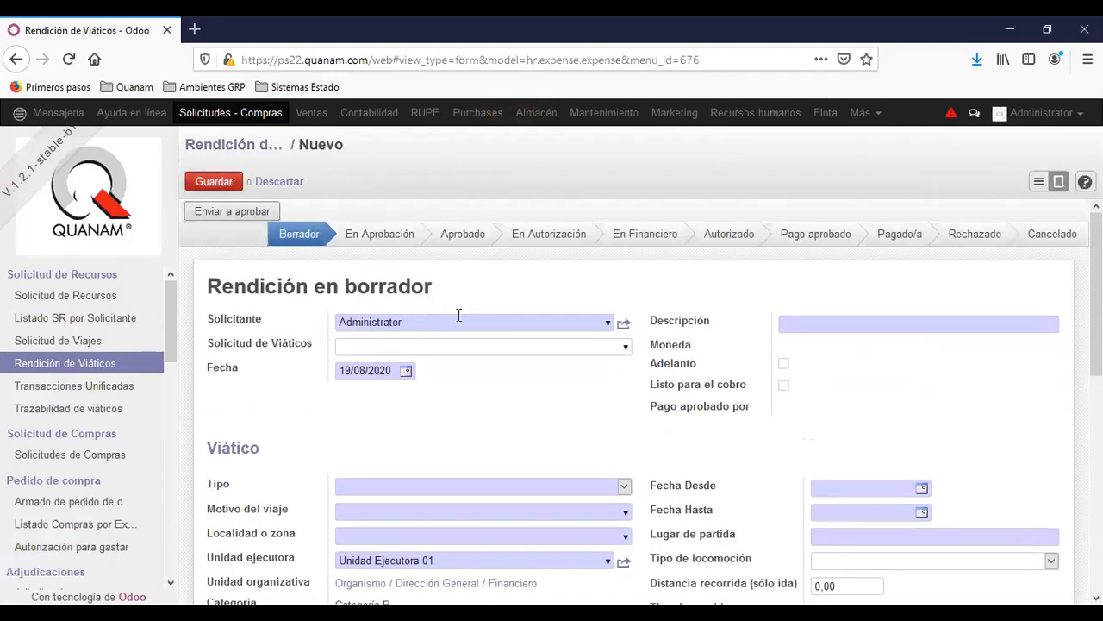
# Set the settlement's Solicitante to Funcionario de Contabilidad and link it to travel request 2020-08-Sol.Viático-0038
pyautogui.doubleClick(412, 322)
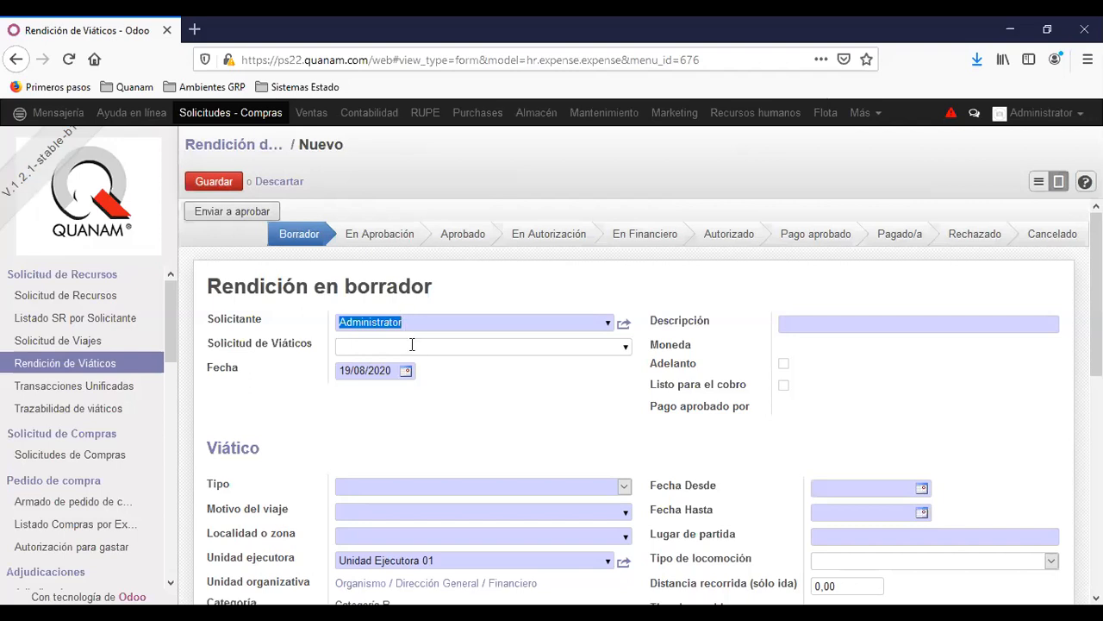
pyautogui.click(412, 345)
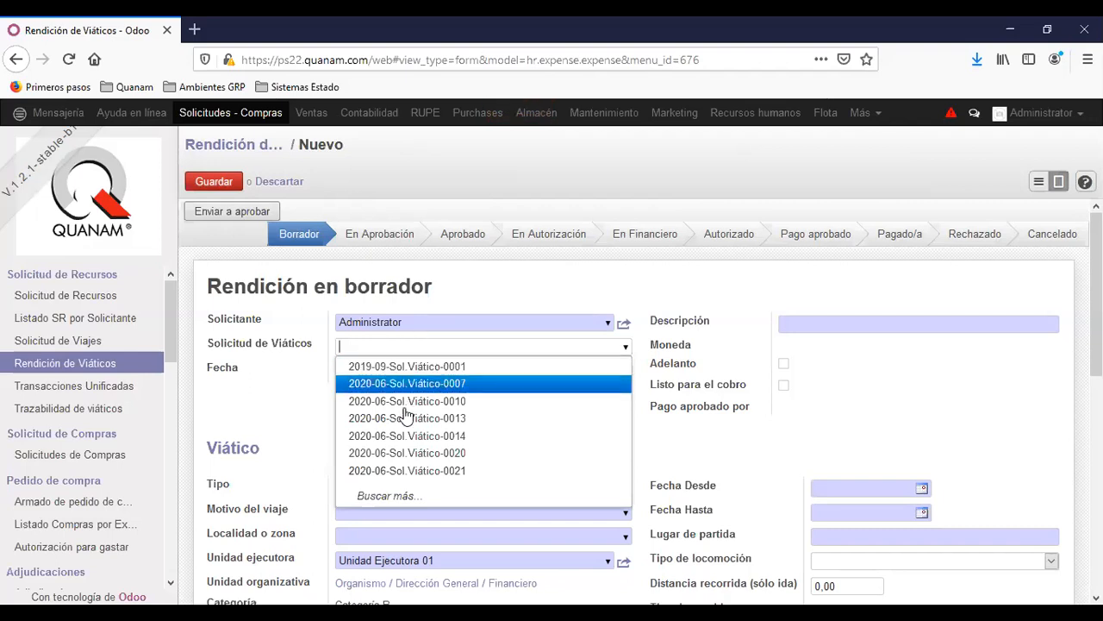
pyautogui.click(446, 321)
pyautogui.press('BackSpace')
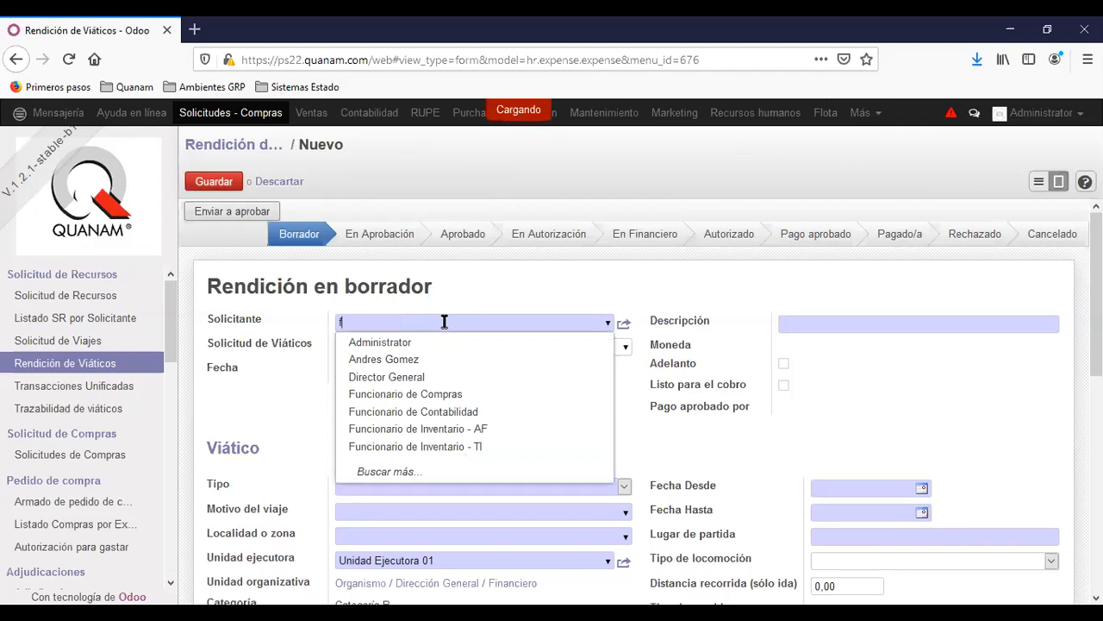
pyautogui.write('fun')
pyautogui.press('Down')
pyautogui.press('Down')
pyautogui.press('Tab')
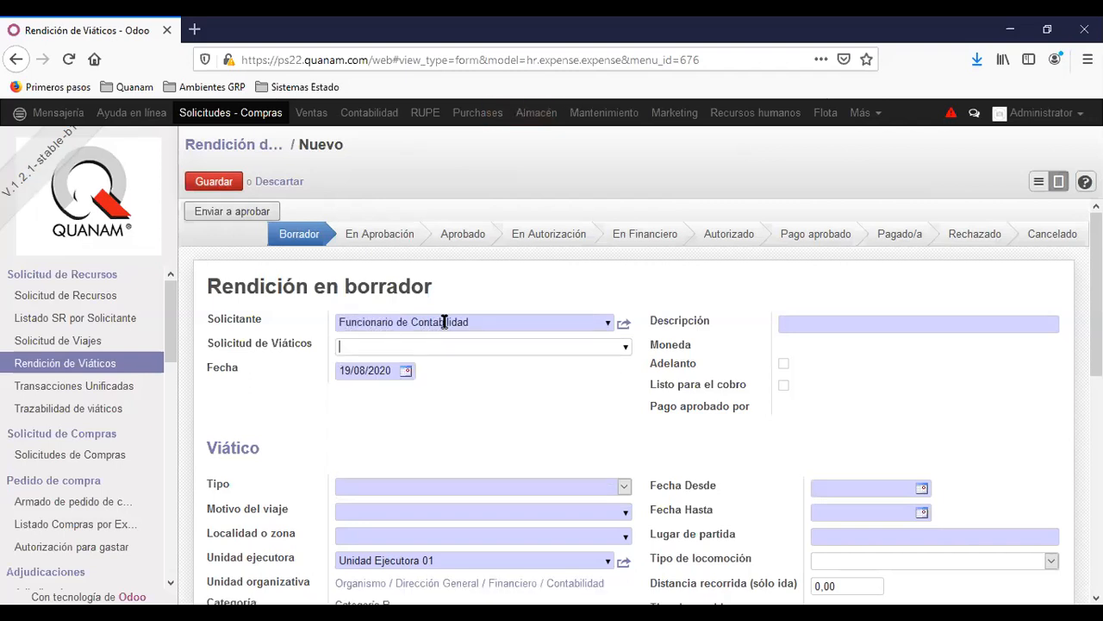
pyautogui.click(399, 350)
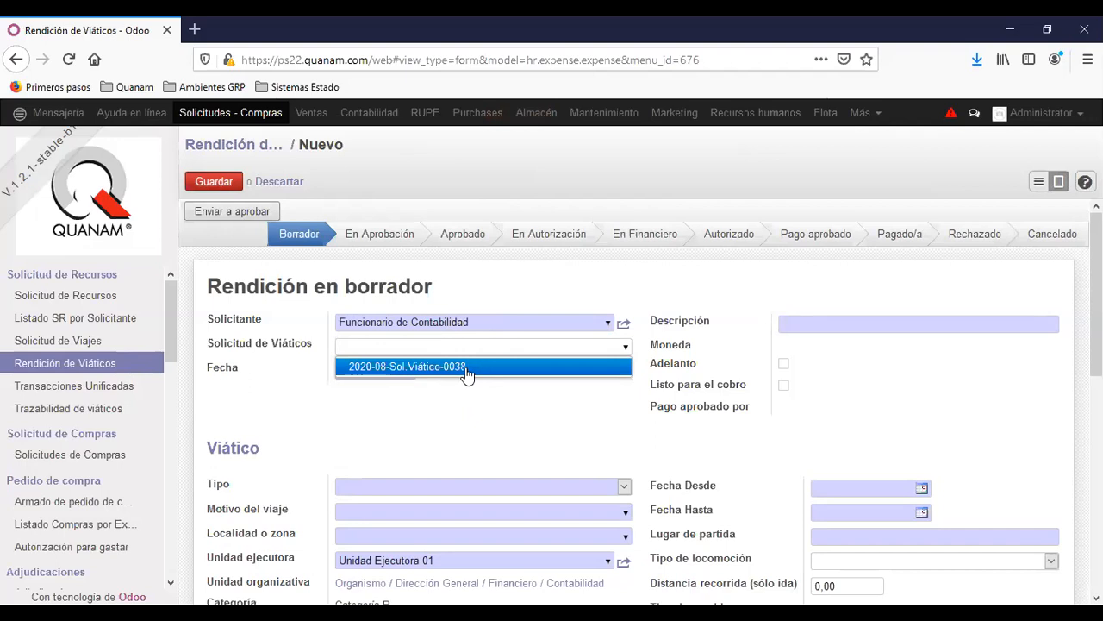
pyautogui.click(467, 369)
# Check the data brought in from the travel request and enter "Rendición de viaje por inspección" as the description
pyautogui.scroll(-2, 691, 465)
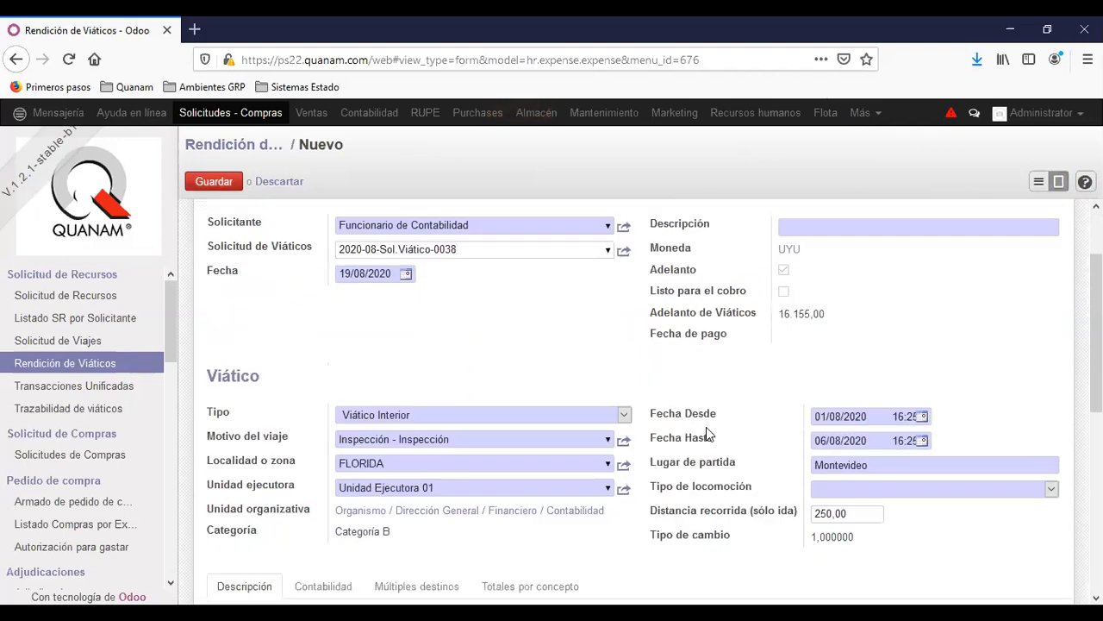
pyautogui.scroll(-3, 567, 477)
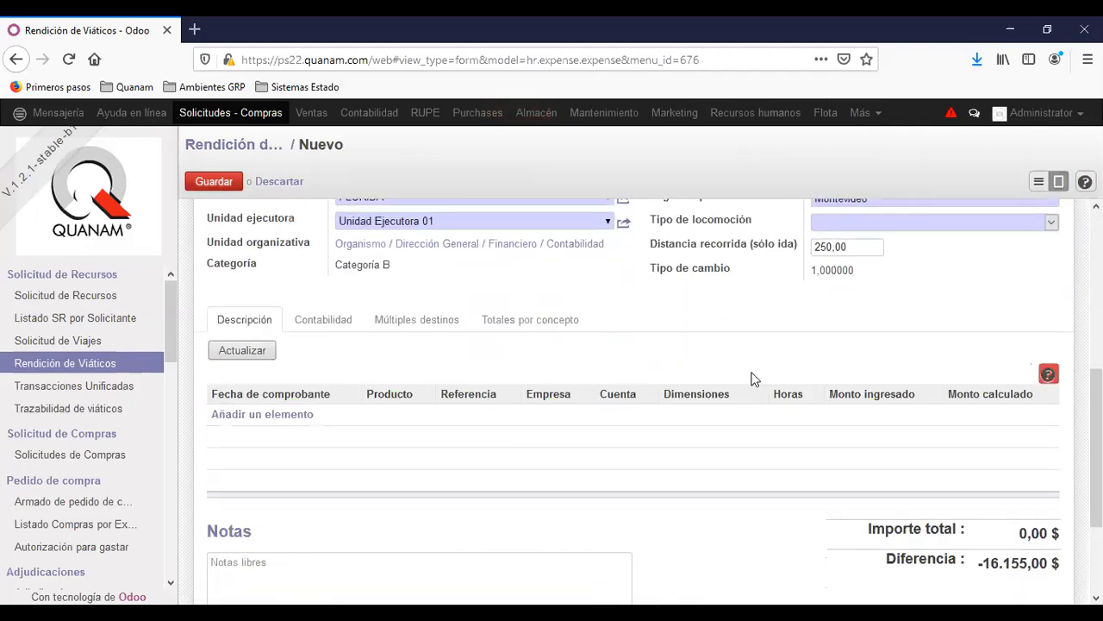
pyautogui.scroll(3, 634, 357)
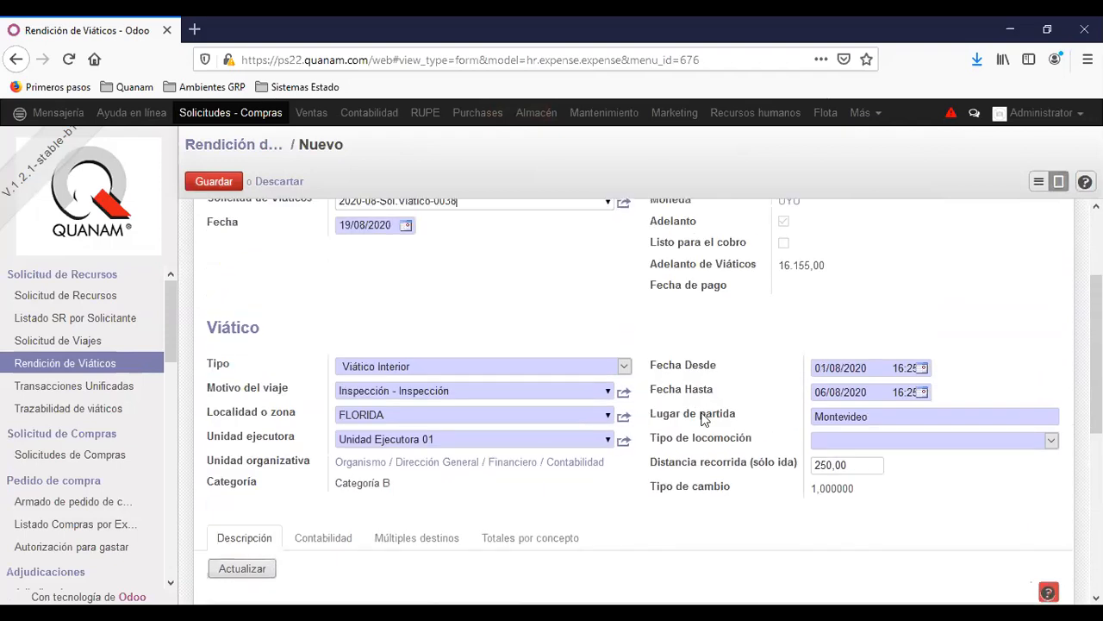
pyautogui.scroll(2, 664, 428)
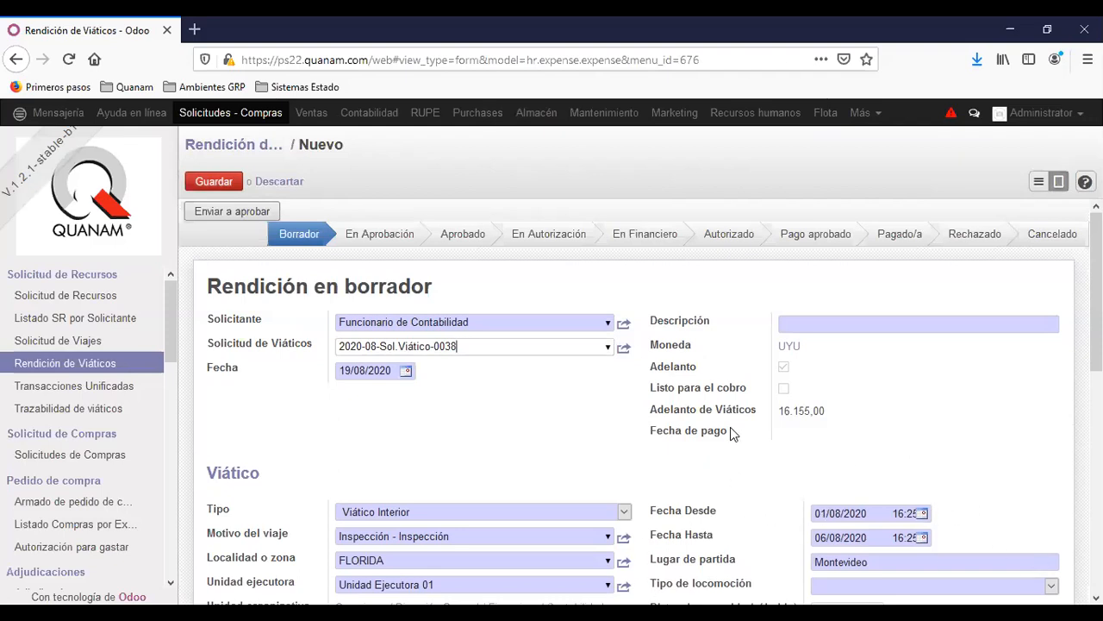
pyautogui.click(837, 323)
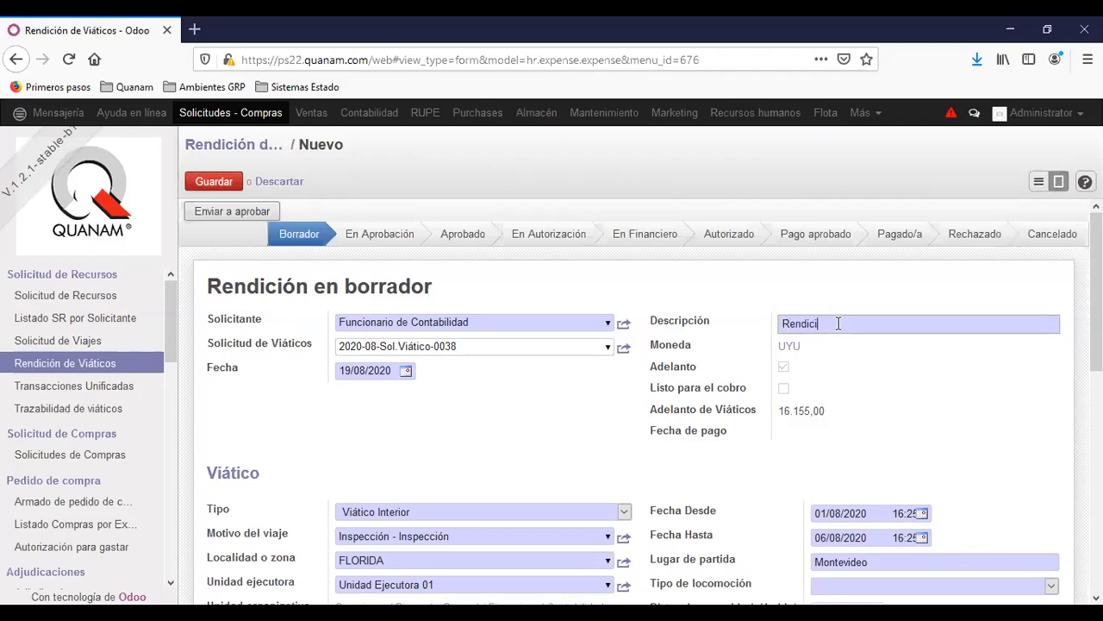
pyautogui.write('iaje por inspección')
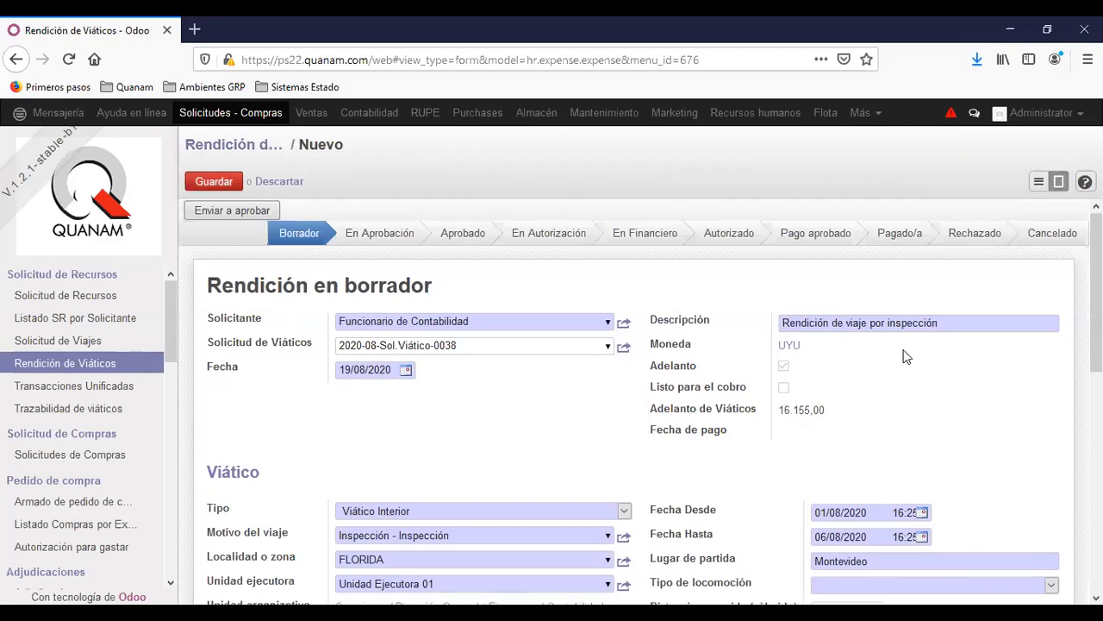
# Set Tipo de locomoción to Bus with Voucher 31578, and save the settlement
pyautogui.scroll(-3, 862, 302)
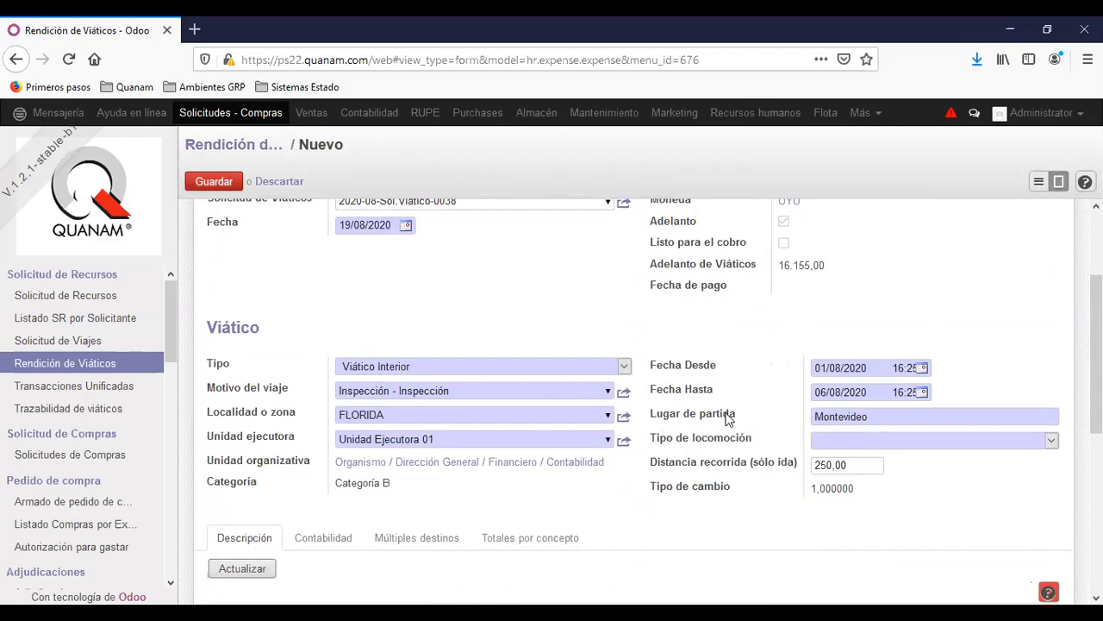
pyautogui.scroll(-2, 726, 418)
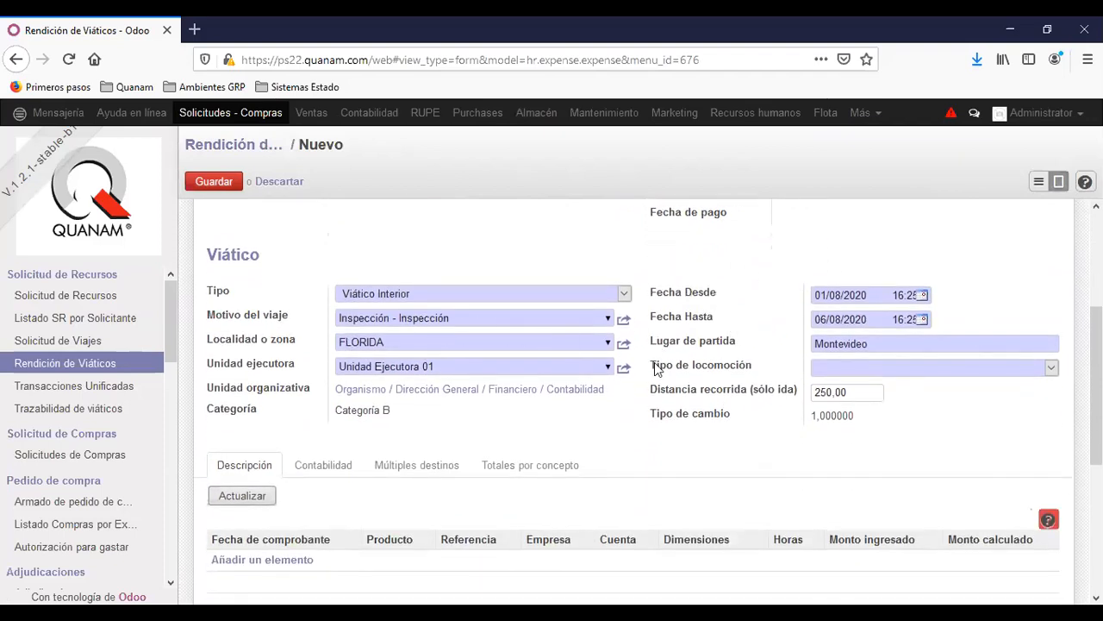
pyautogui.click(884, 368)
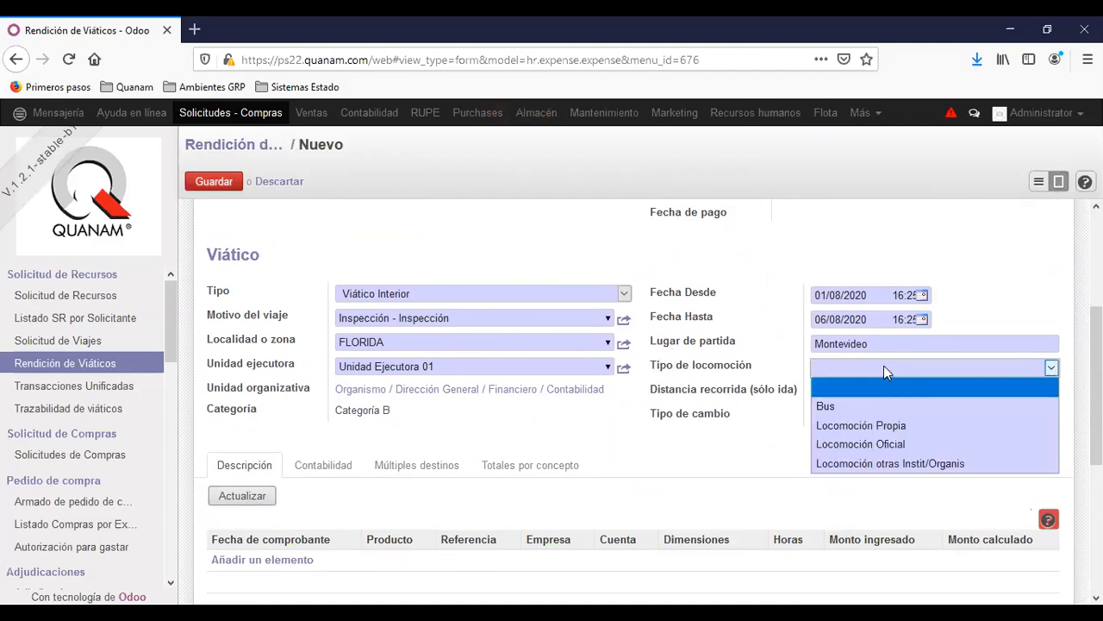
pyautogui.click(838, 405)
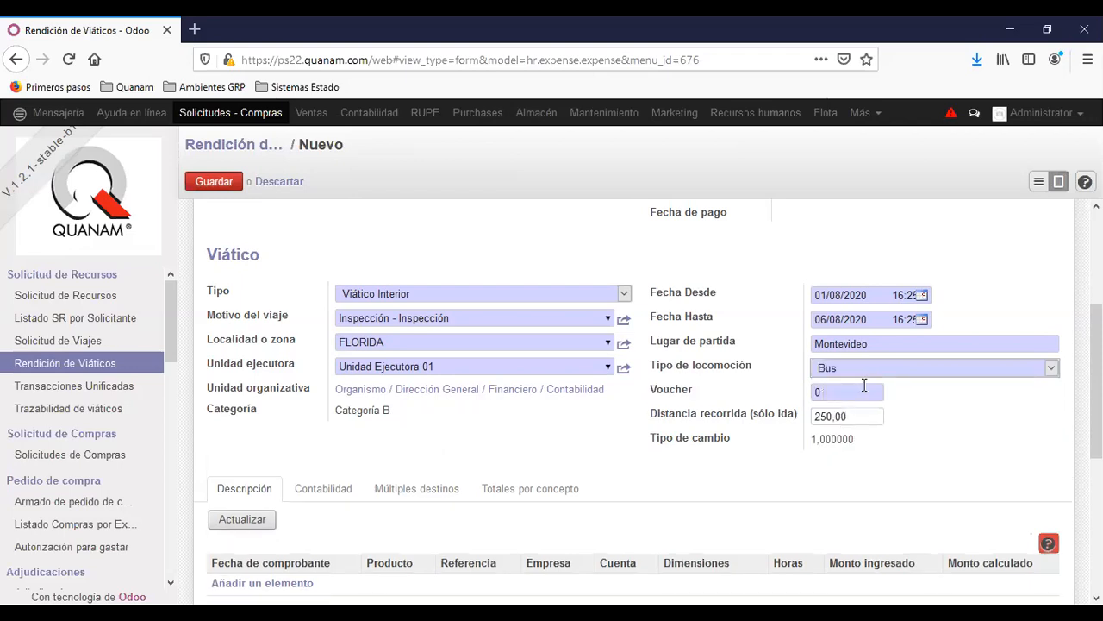
pyautogui.click(823, 392)
pyautogui.doubleClick(823, 392)
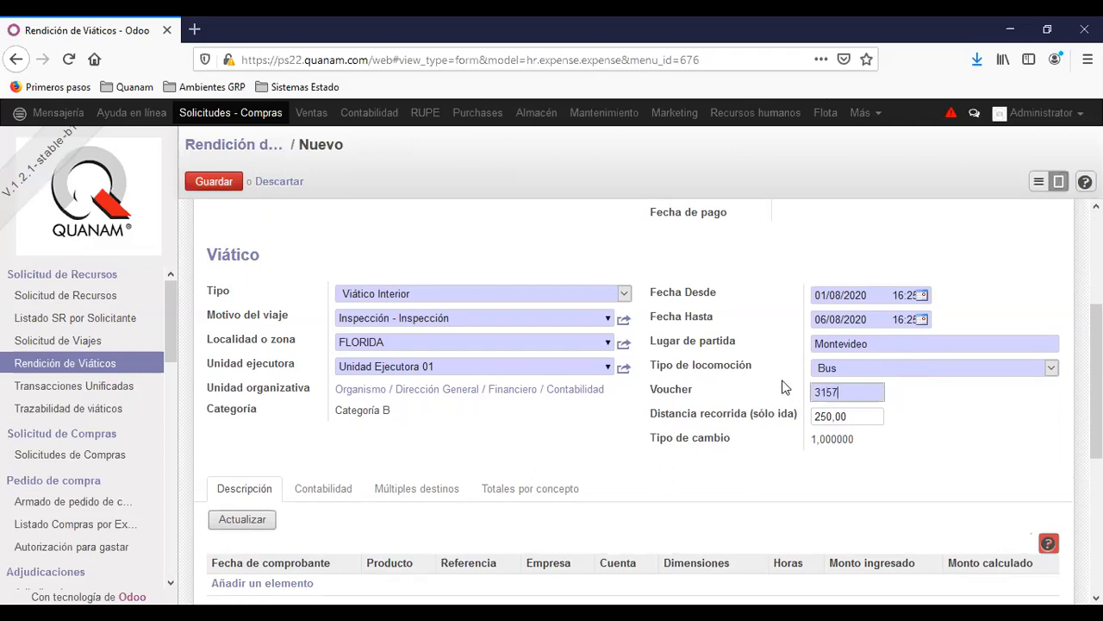
pyautogui.click(211, 184)
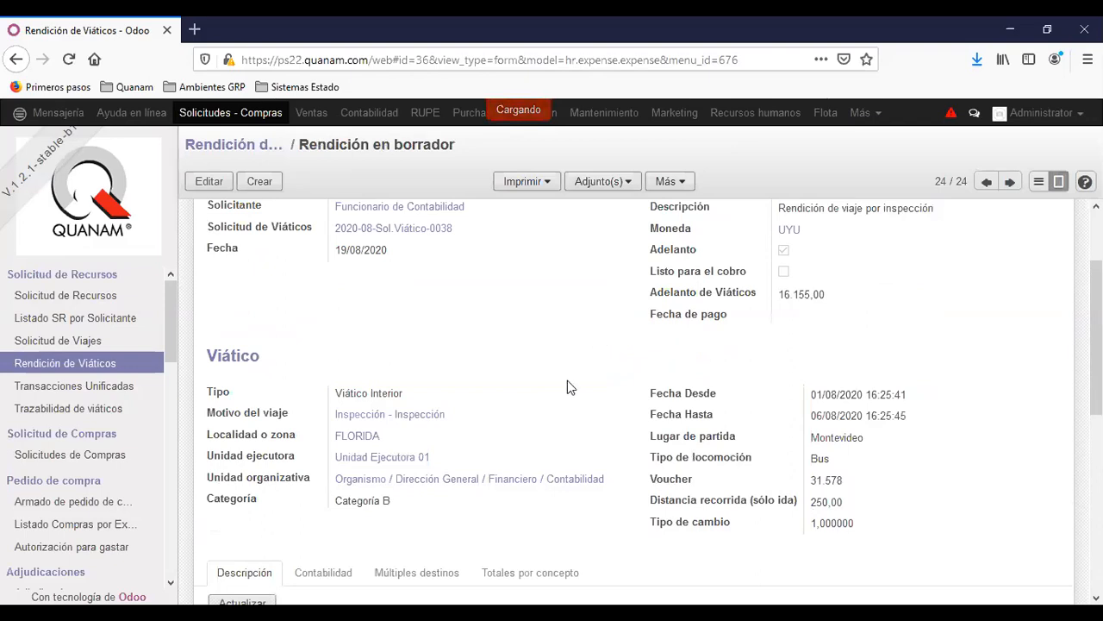
# Update the settlement's Descripción lines so the allowance concepts and amounts are calculated from the trip data
pyautogui.scroll(-1, 609, 397)
pyautogui.scroll(-4, 621, 392)
pyautogui.scroll(3, 635, 401)
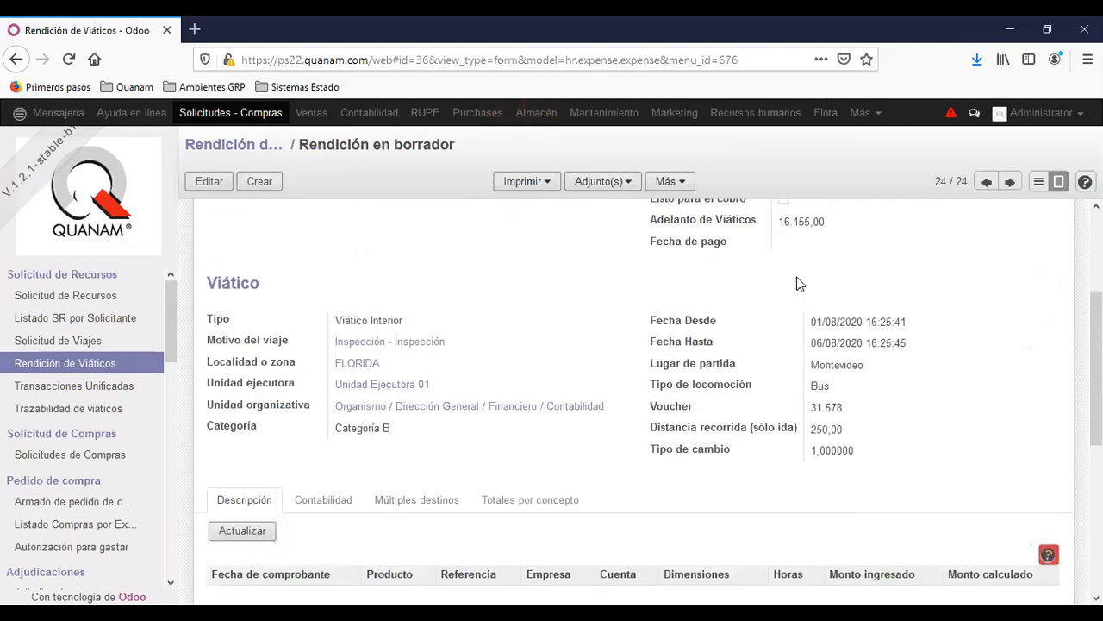
pyautogui.scroll(-1, 473, 343)
pyautogui.scroll(-2, 473, 344)
pyautogui.click(248, 315)
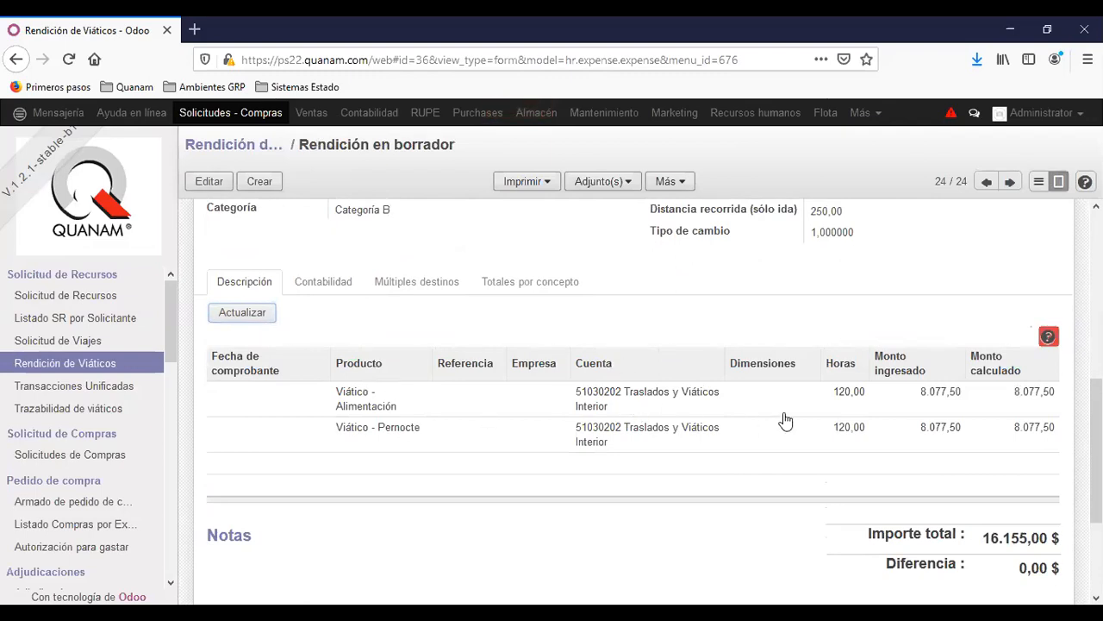
# Compare the advance and trip dates with the calculated lines, and check the settlement's Importe total and Diferencia
pyautogui.scroll(3, 901, 470)
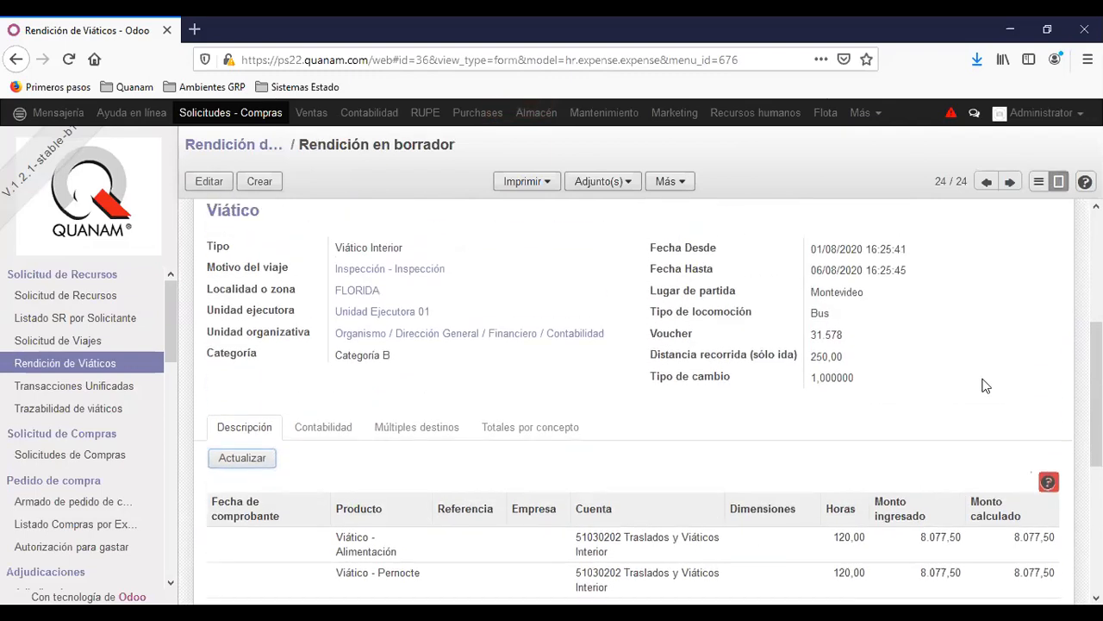
pyautogui.scroll(3, 742, 385)
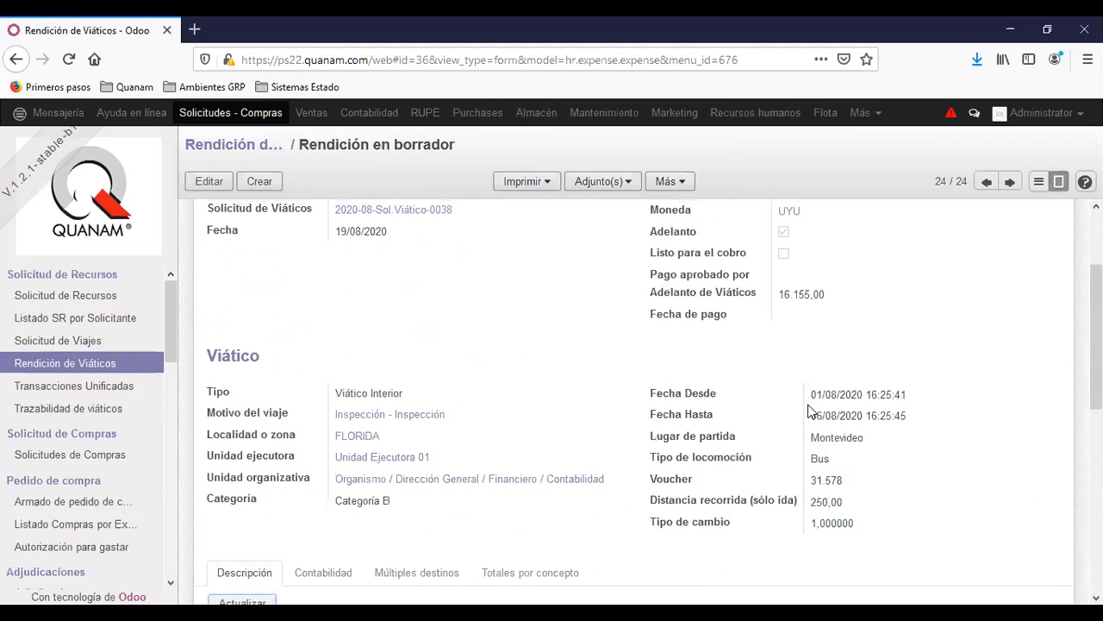
pyautogui.scroll(-6, 705, 372)
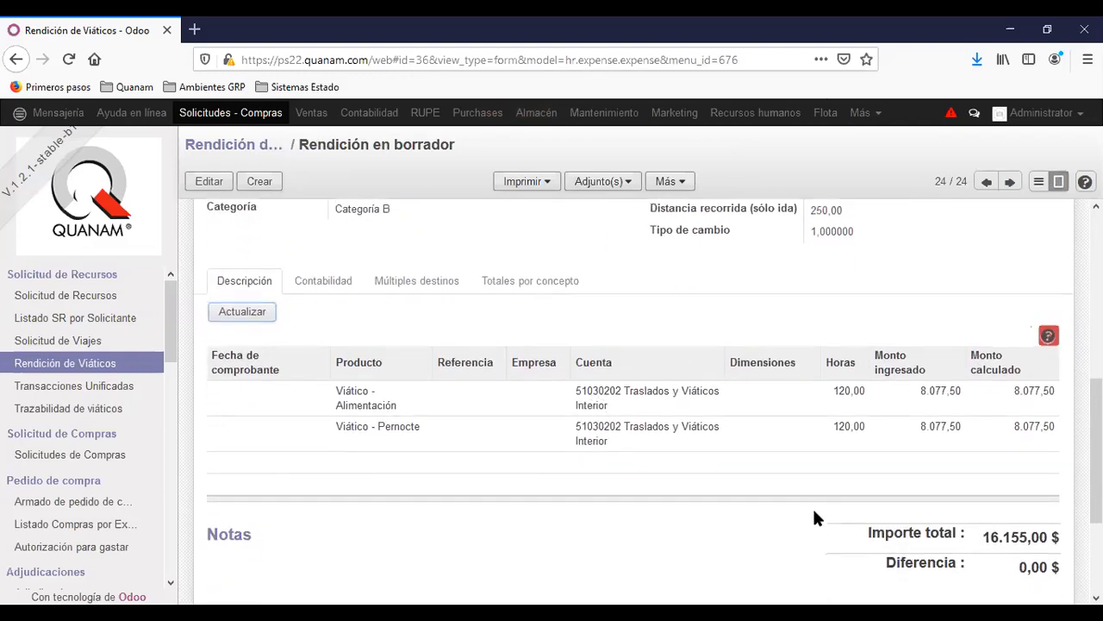
pyautogui.scroll(-2, 815, 517)
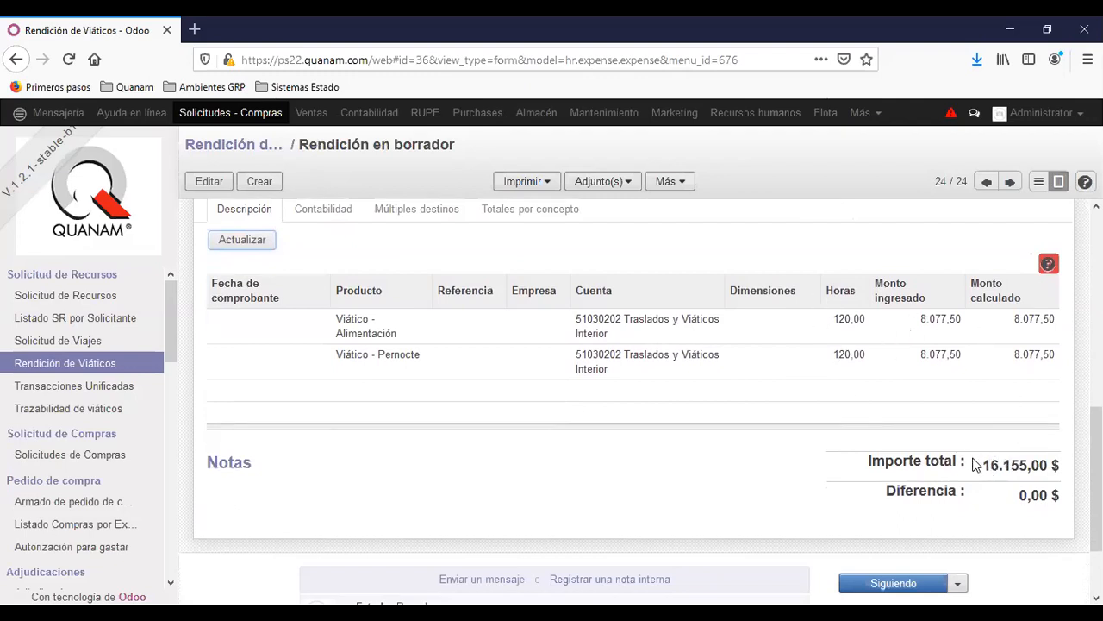
pyautogui.moveTo(985, 464); pyautogui.dragTo(1026, 465)
pyautogui.click(940, 493)
pyautogui.moveTo(867, 488); pyautogui.dragTo(1030, 493)
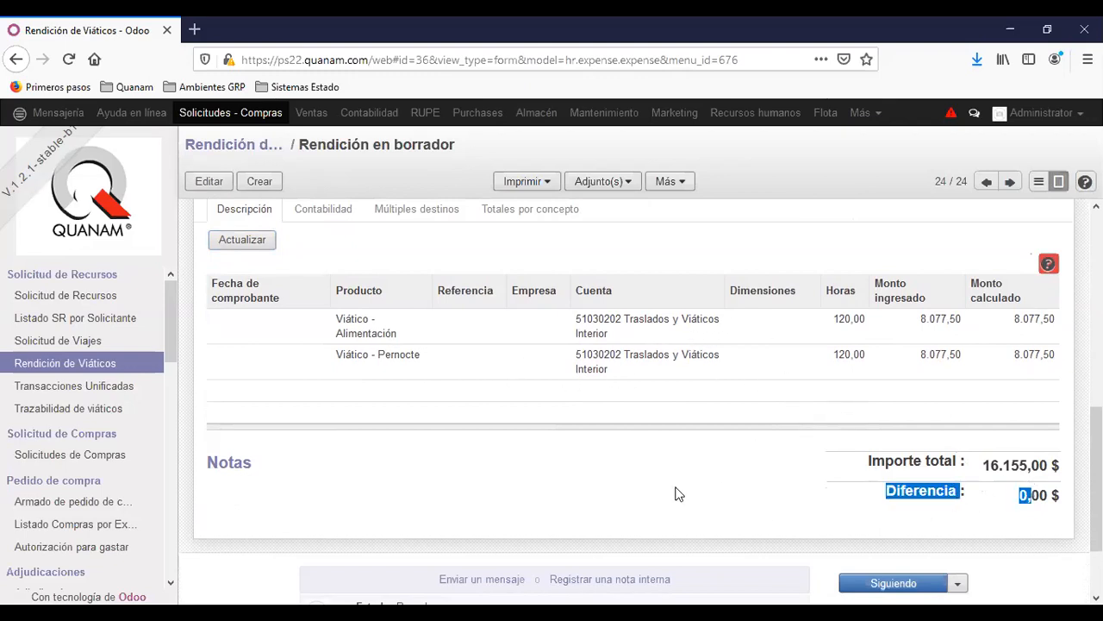
# Recheck the draft settlement, submit it for approval, and approve and authorize it up to the En Financiero stage
pyautogui.click(616, 485)
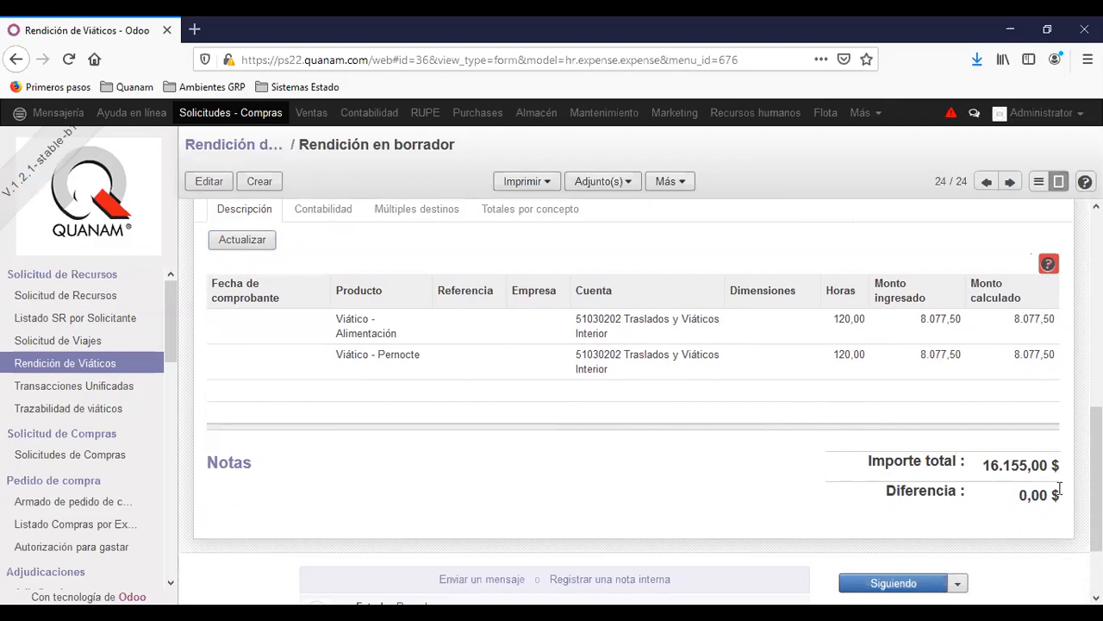
pyautogui.scroll(3, 613, 480)
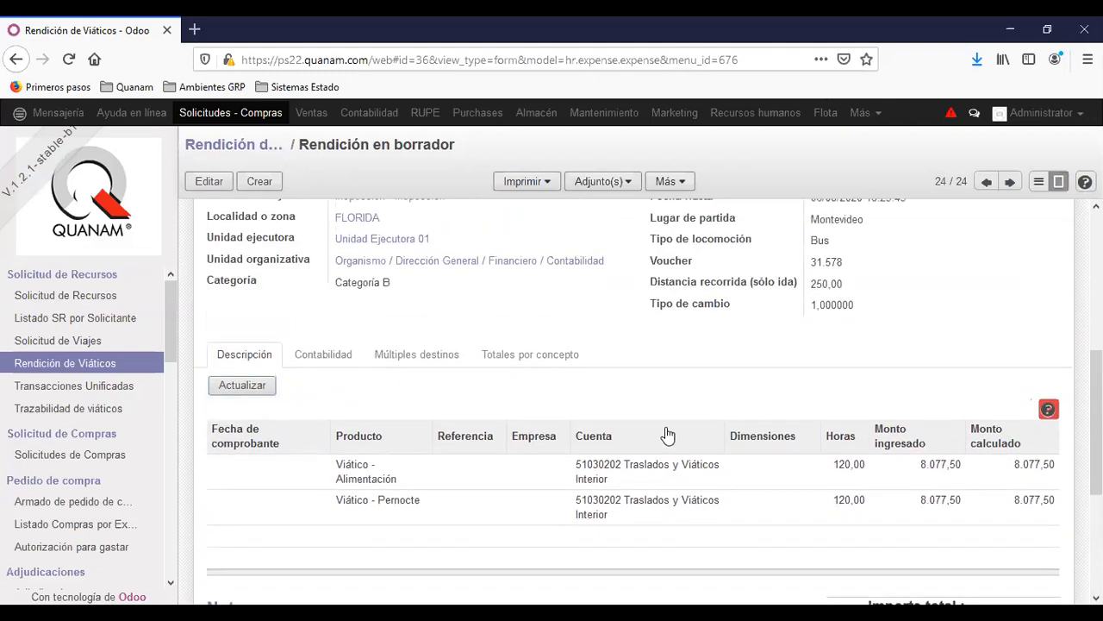
pyautogui.scroll(3, 793, 379)
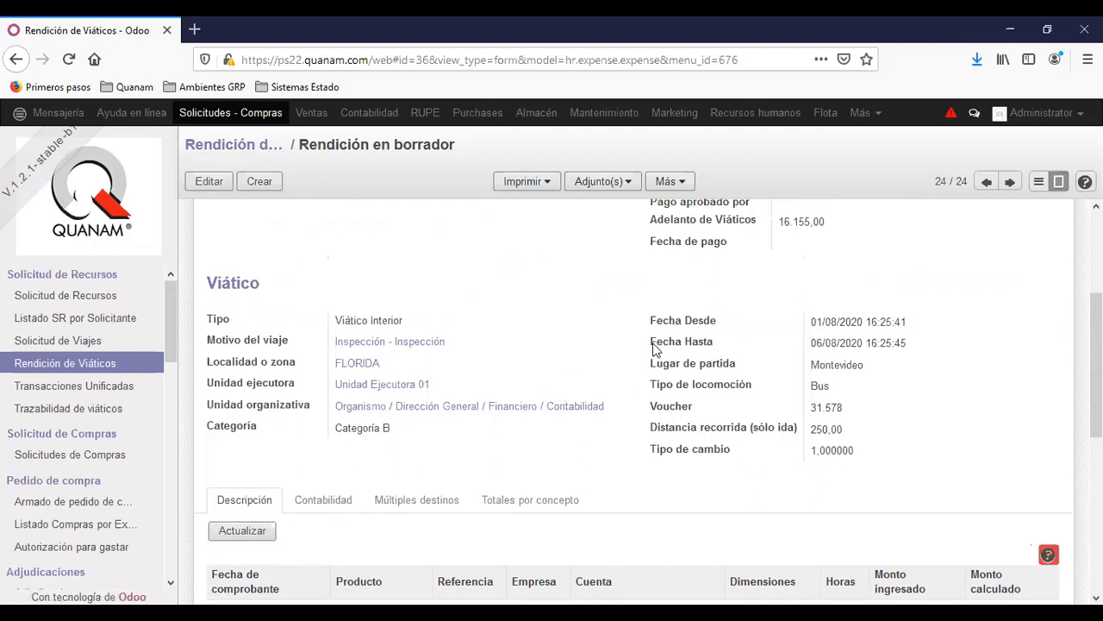
pyautogui.scroll(-2, 718, 360)
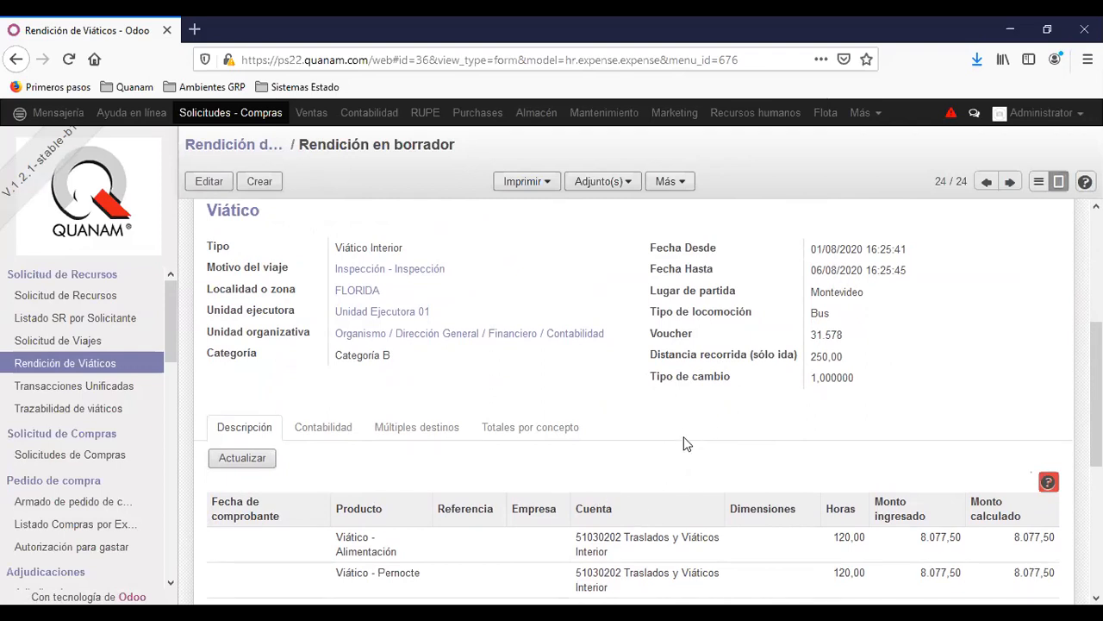
pyautogui.scroll(-3, 643, 463)
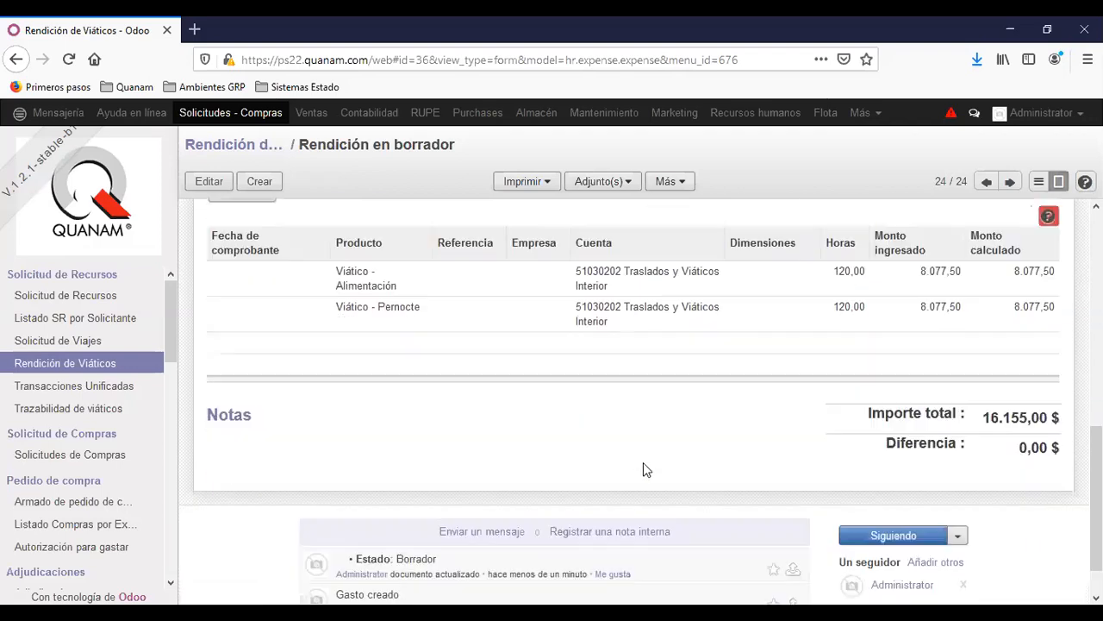
pyautogui.scroll(-1, 643, 462)
pyautogui.scroll(7, 583, 436)
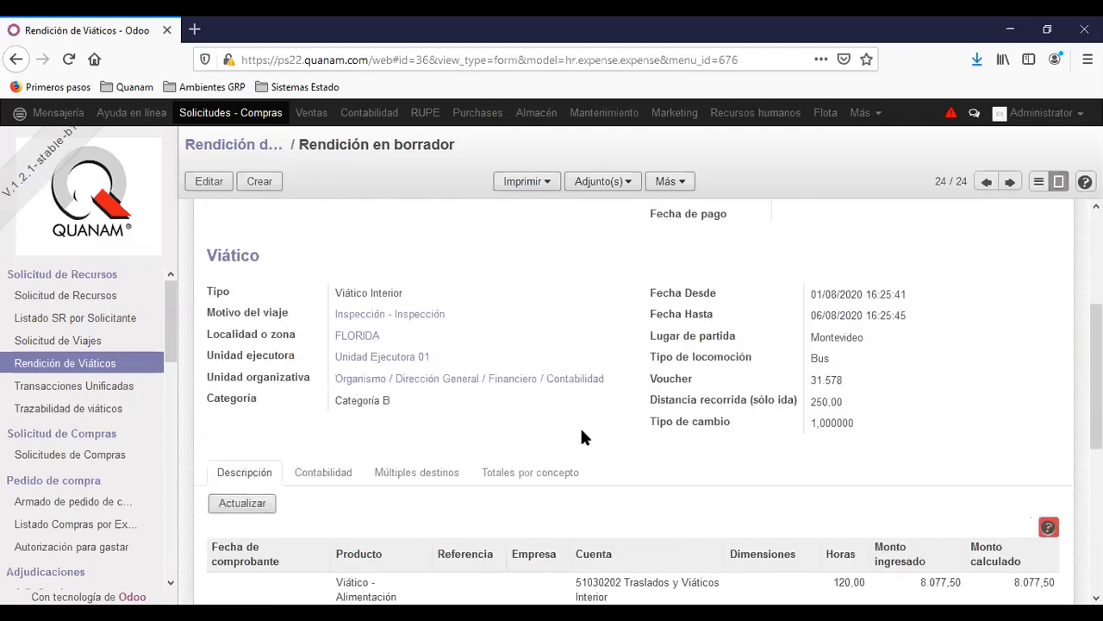
pyautogui.click(226, 213)
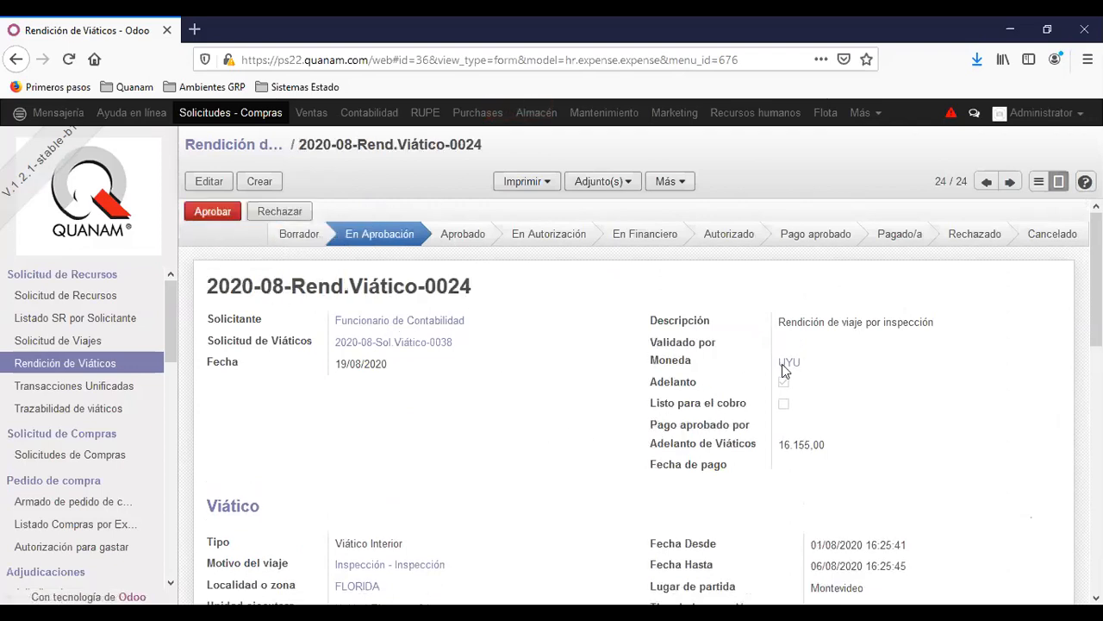
pyautogui.click(215, 213)
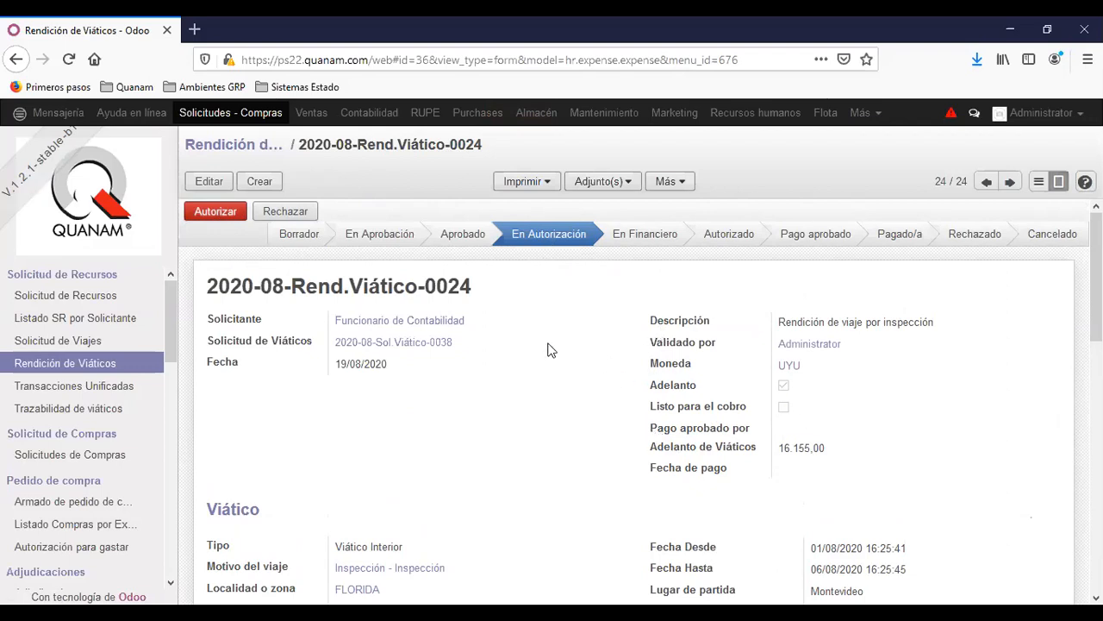
pyautogui.click(211, 212)
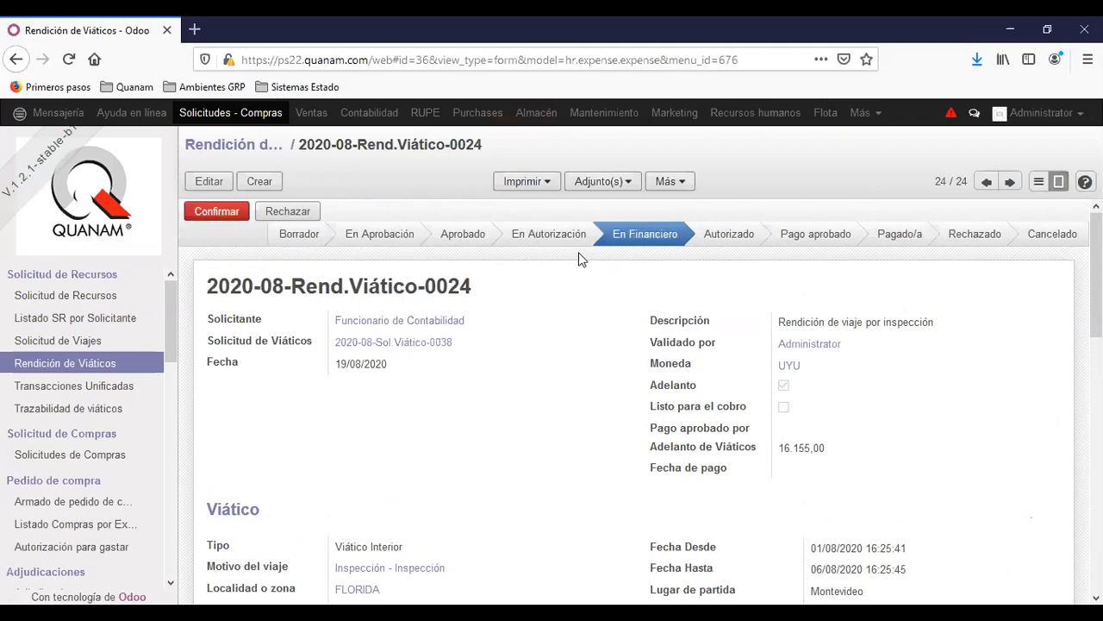
# Review the settlement's lines and message history, confirm it at the En Financiero stage and generate its accounting entries
pyautogui.moveTo(616, 239)
pyautogui.scroll(-3, 586, 365)
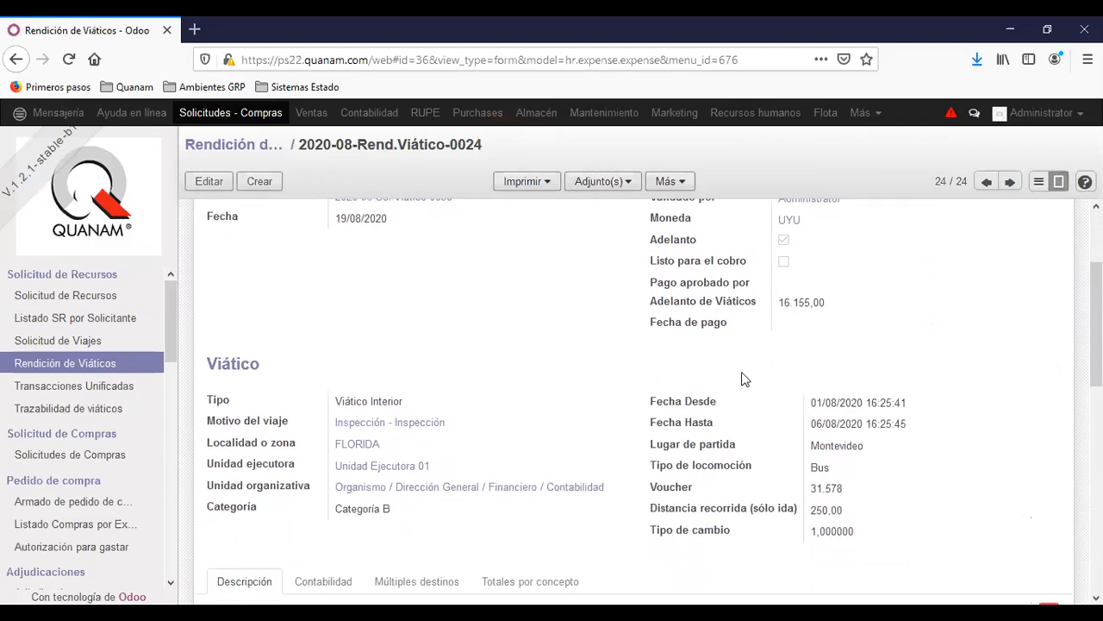
pyautogui.scroll(-4, 606, 365)
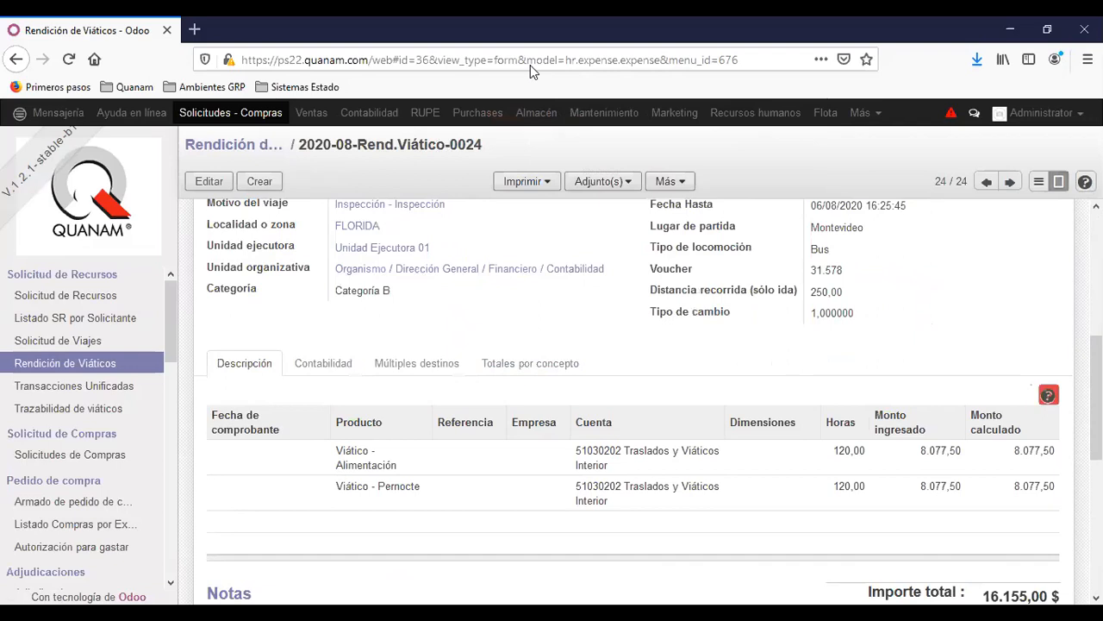
pyautogui.scroll(-5, 606, 382)
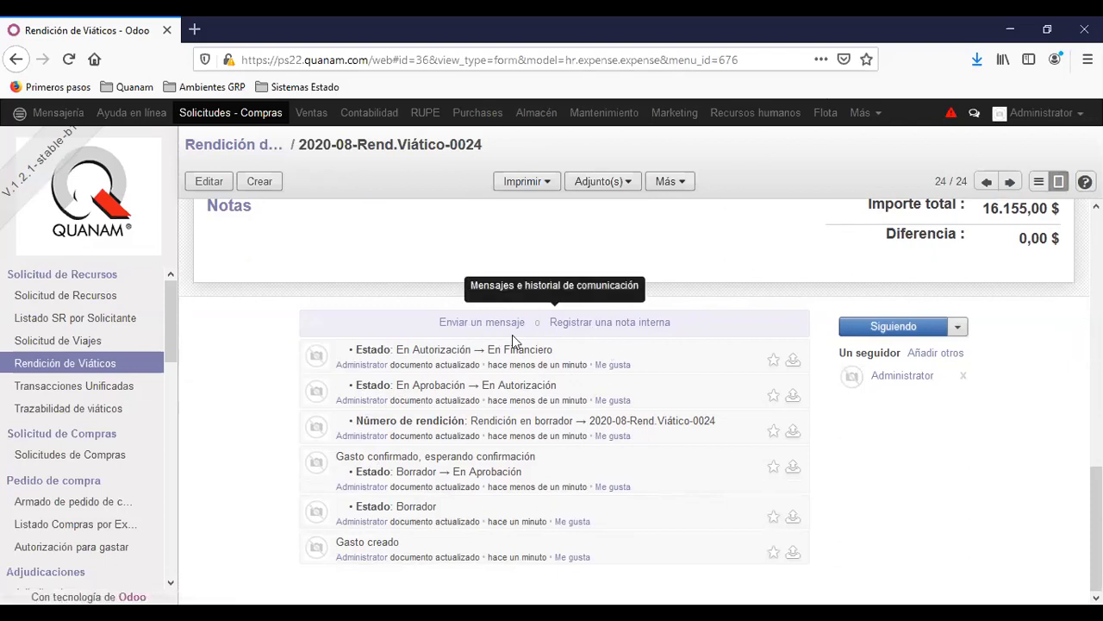
pyautogui.scroll(10, 487, 425)
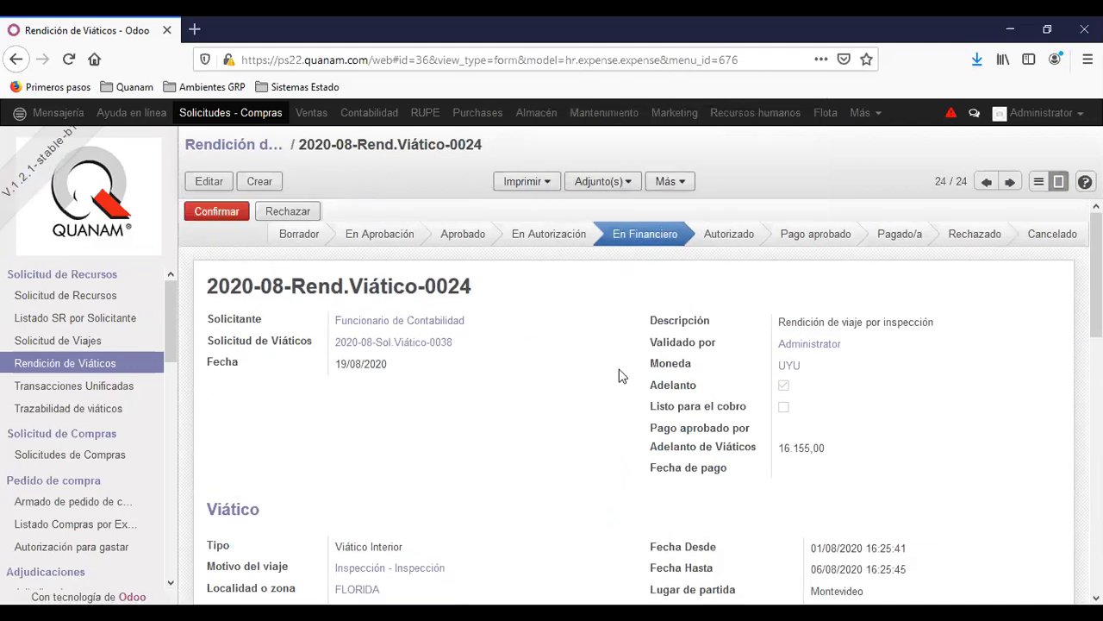
pyautogui.click(230, 220)
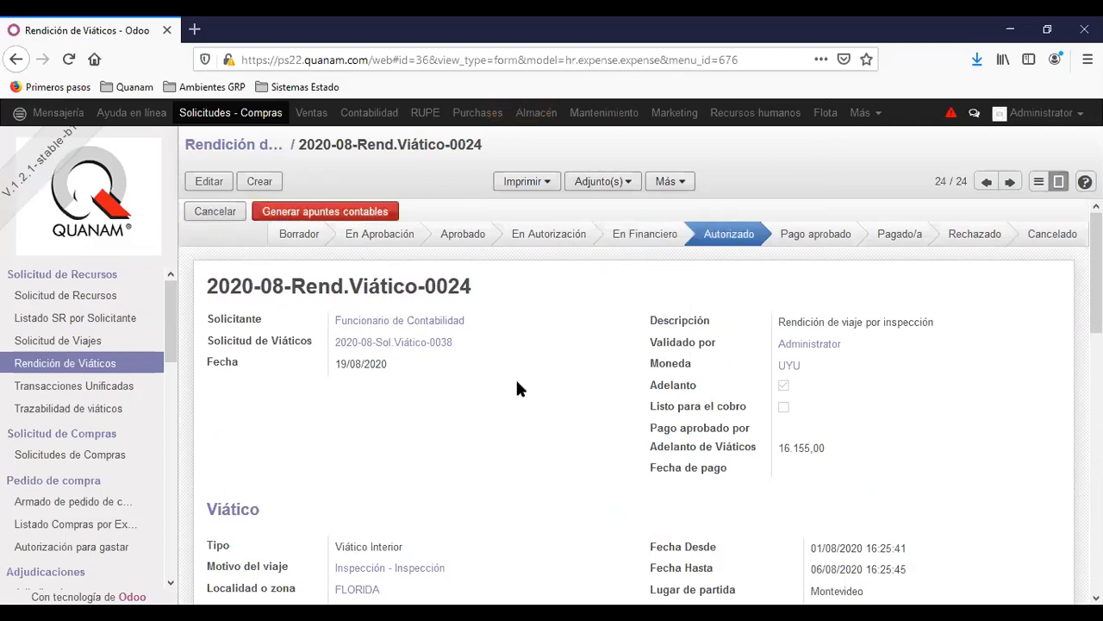
pyautogui.click(328, 210)
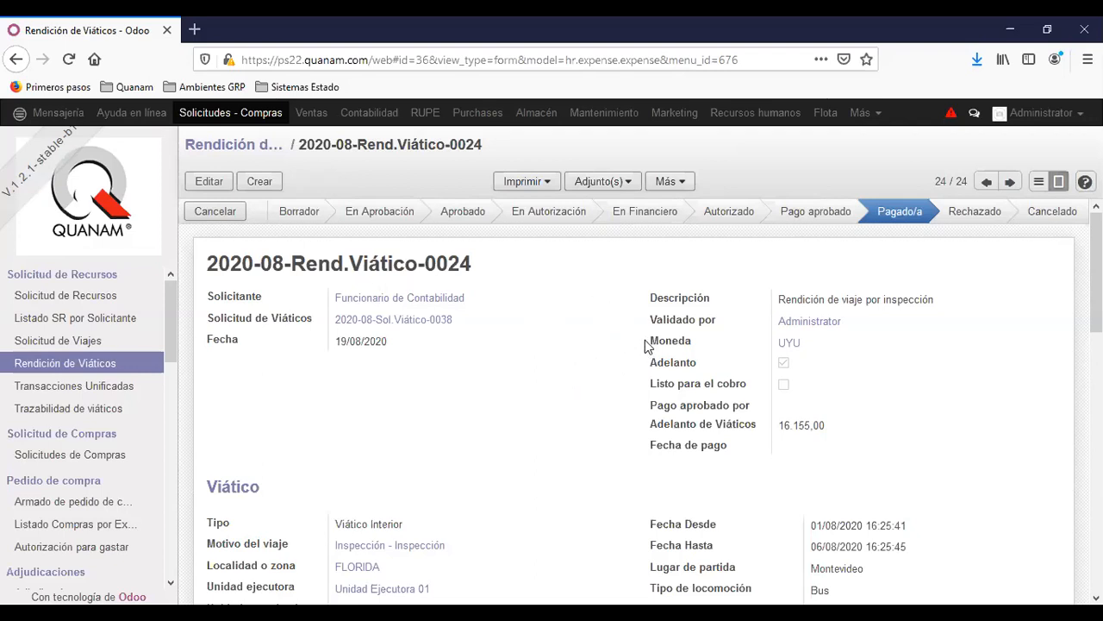
# Open the settlement's Asiento contable, examine its accounts, Debe and Haber amounts, and return to the settlement
pyautogui.scroll(-3, 645, 342)
pyautogui.scroll(-3, 622, 312)
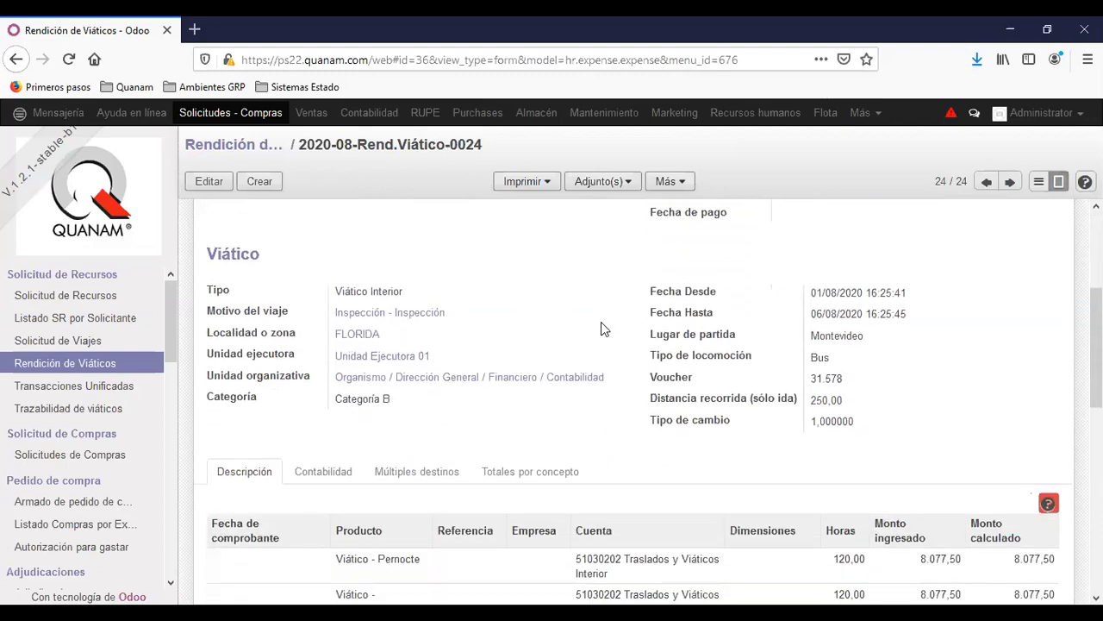
pyautogui.click(325, 415)
pyautogui.scroll(-2, 466, 411)
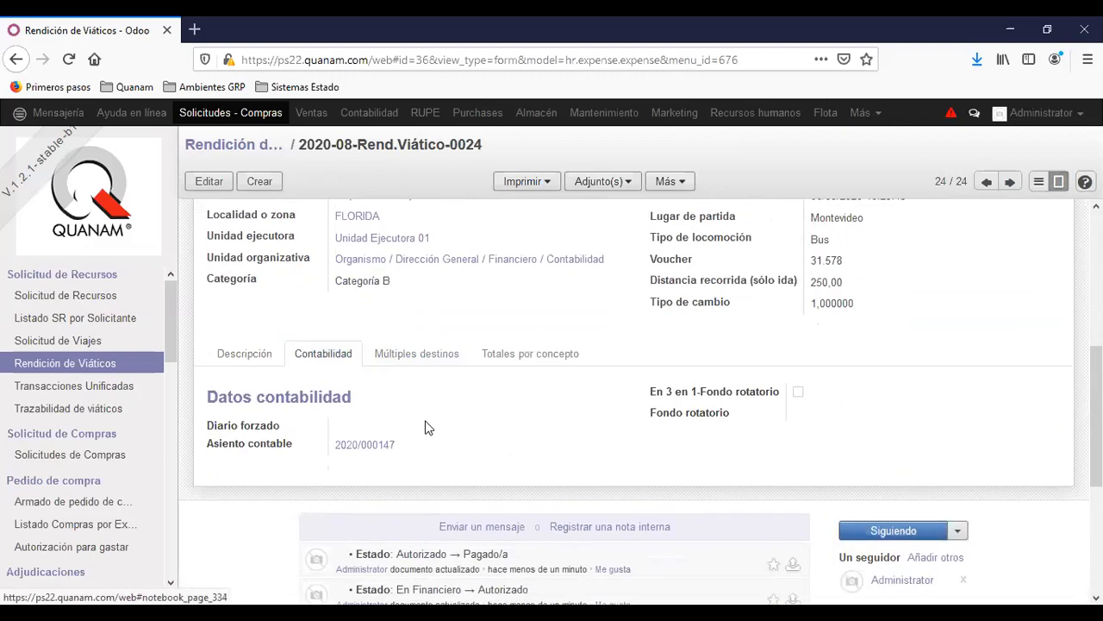
pyautogui.click(352, 433)
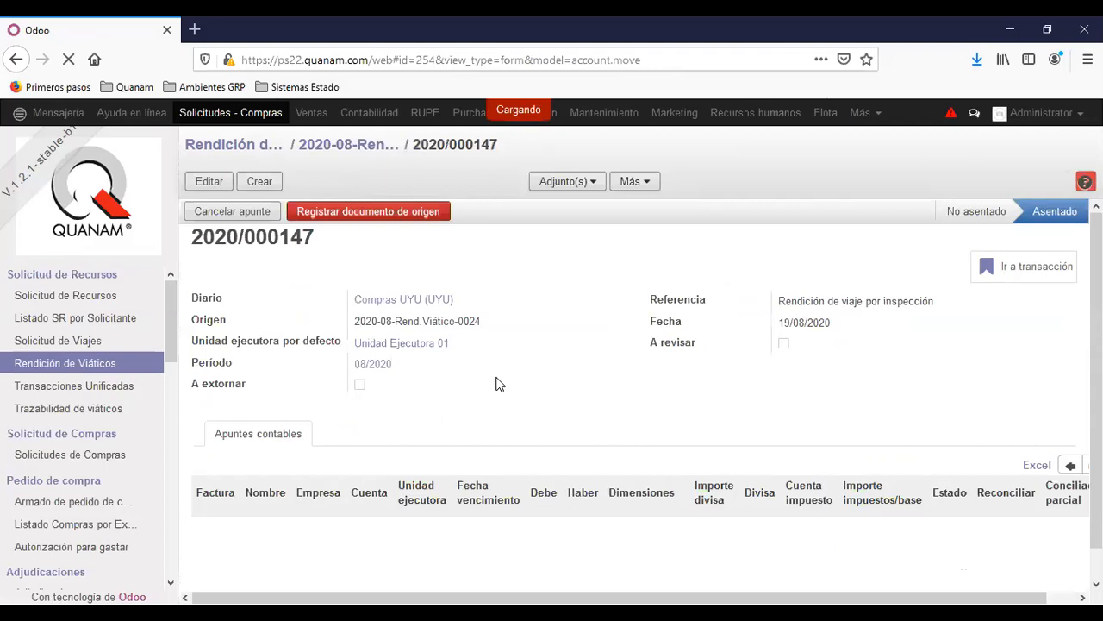
pyautogui.scroll(-3, 556, 332)
pyautogui.scroll(-1, 578, 306)
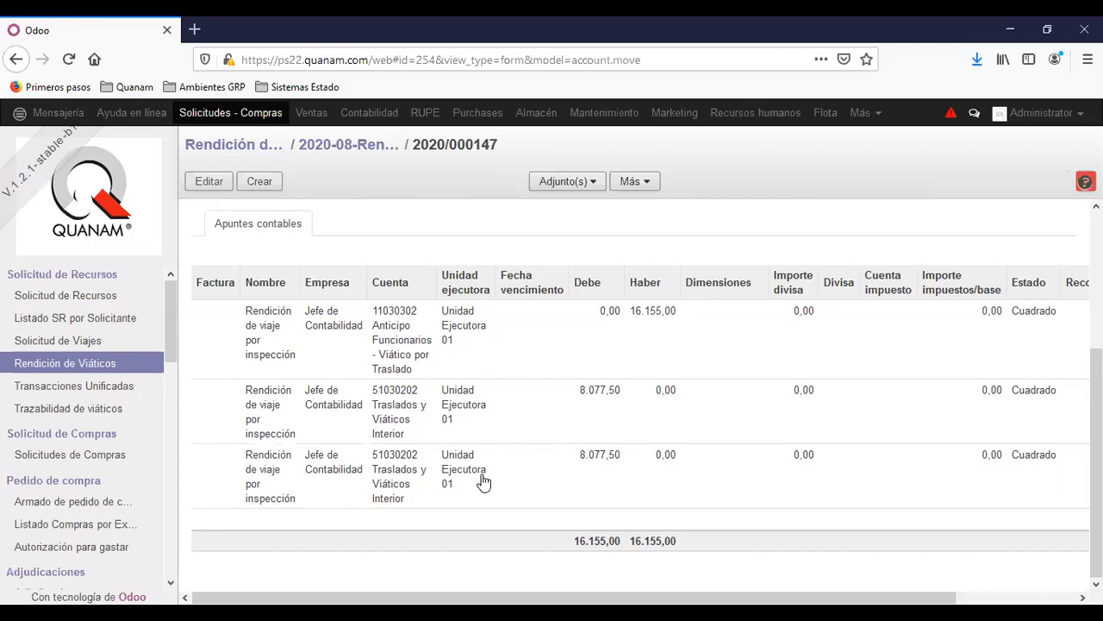
pyautogui.scroll(3, 545, 386)
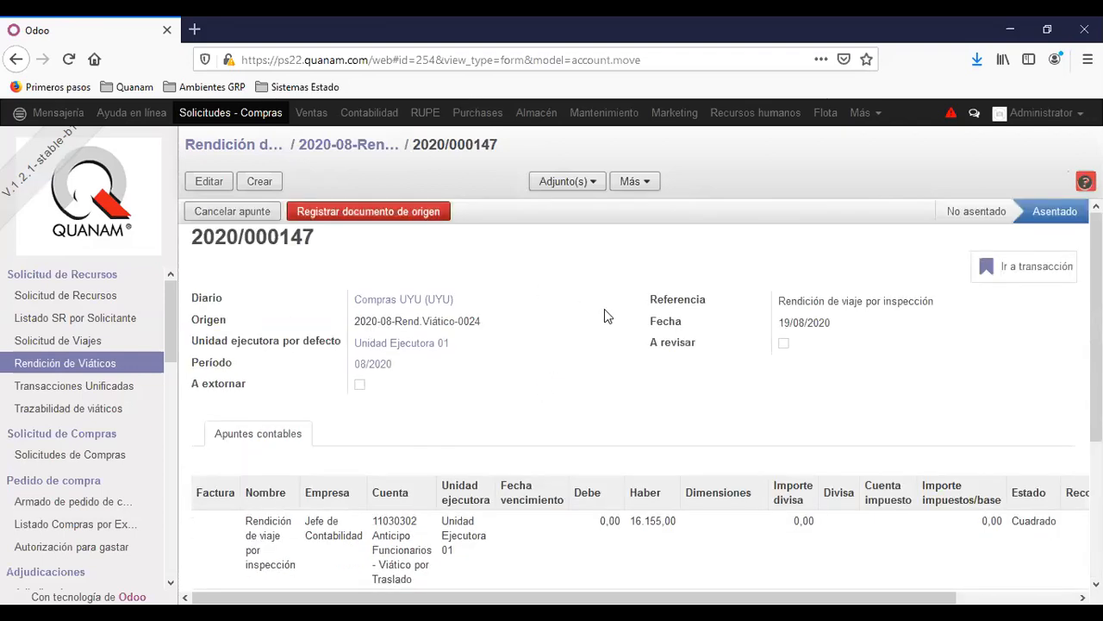
pyautogui.click(366, 145)
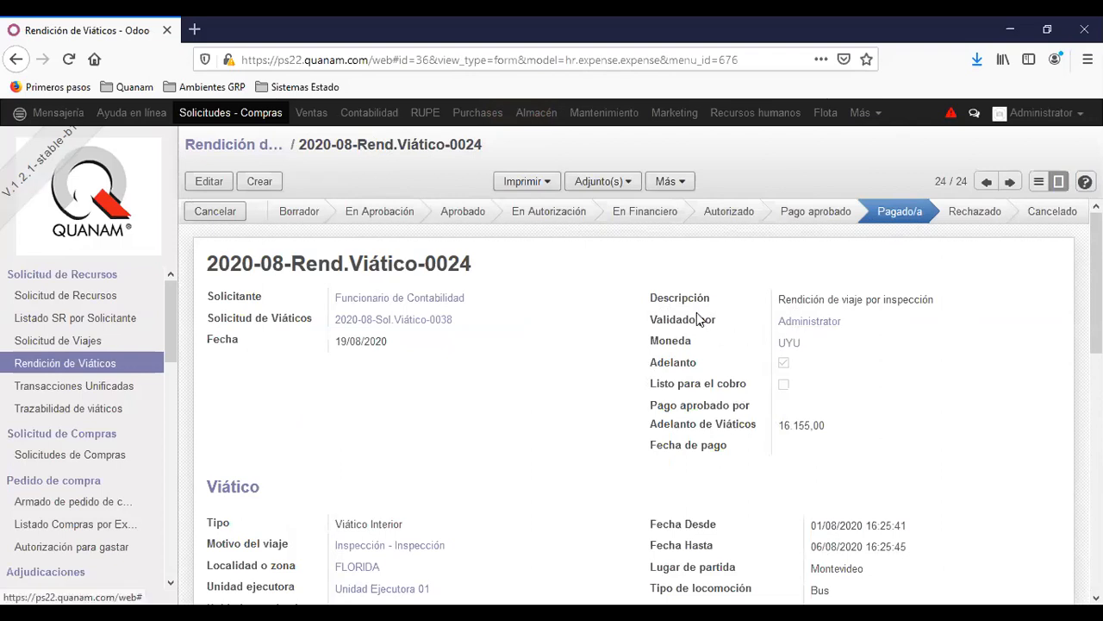
pyautogui.scroll(-2, 633, 379)
pyautogui.scroll(2, 628, 402)
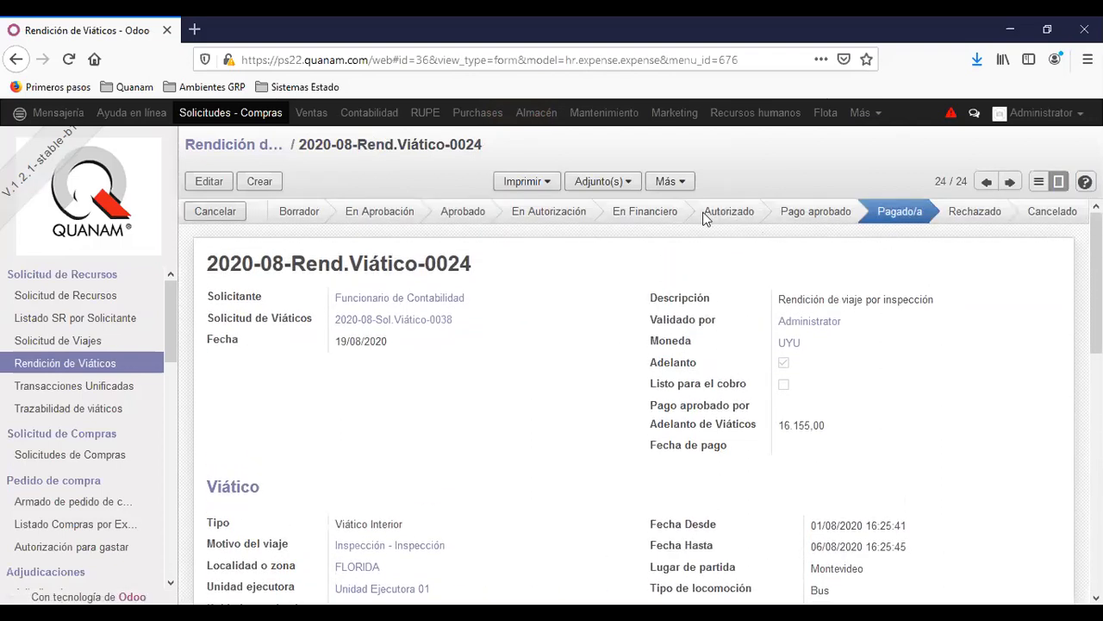
# Open the Agrupador fondo rotatorio list within Reposición de fondo rotatorio in the Contabilidad module
pyautogui.moveTo(758, 218)
pyautogui.scroll(-5, 93, 448)
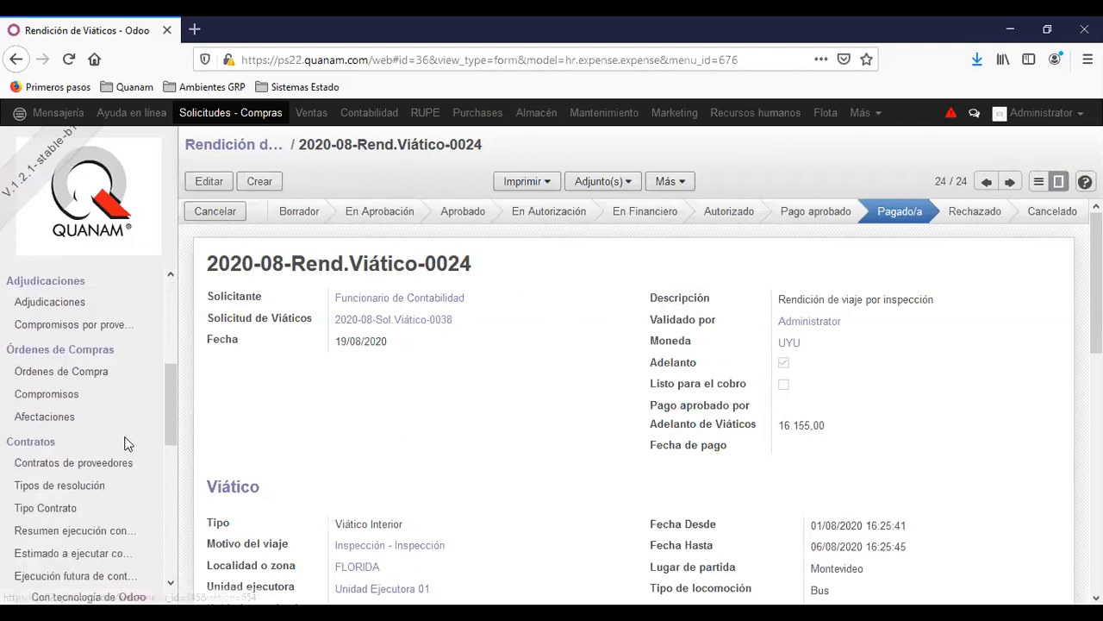
pyautogui.scroll(-4, 129, 441)
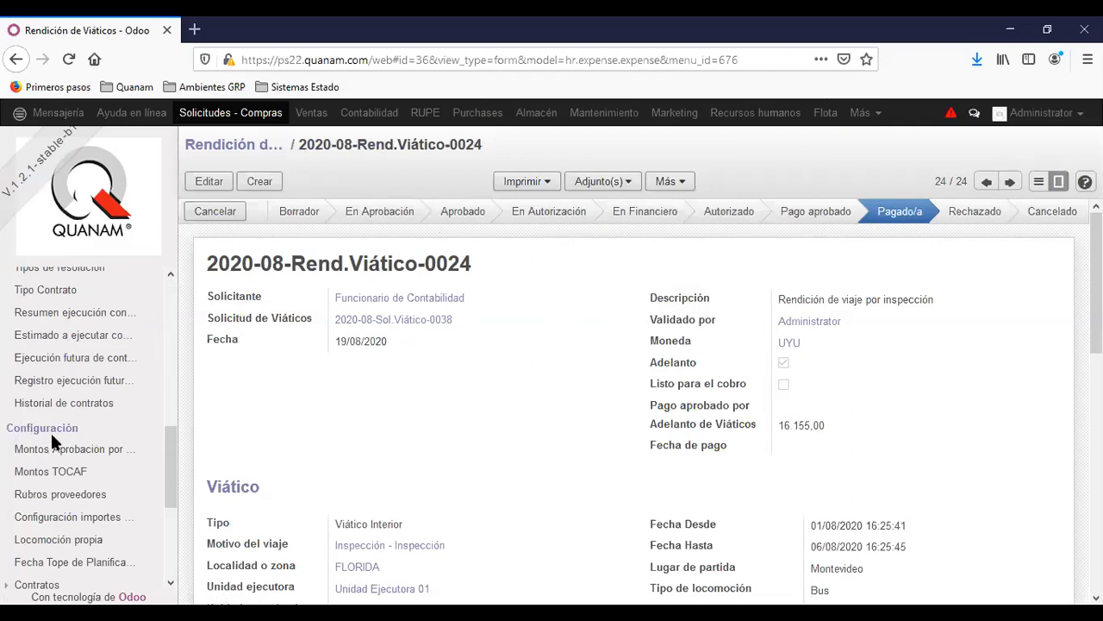
pyautogui.scroll(-3, 50, 430)
pyautogui.scroll(12, 77, 431)
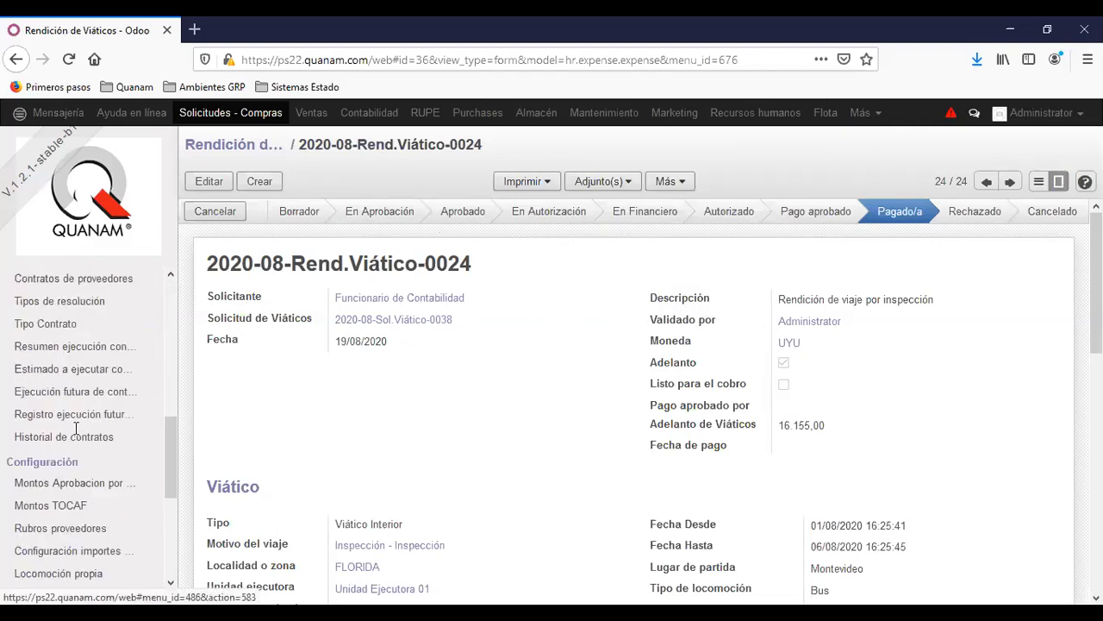
pyautogui.click(365, 115)
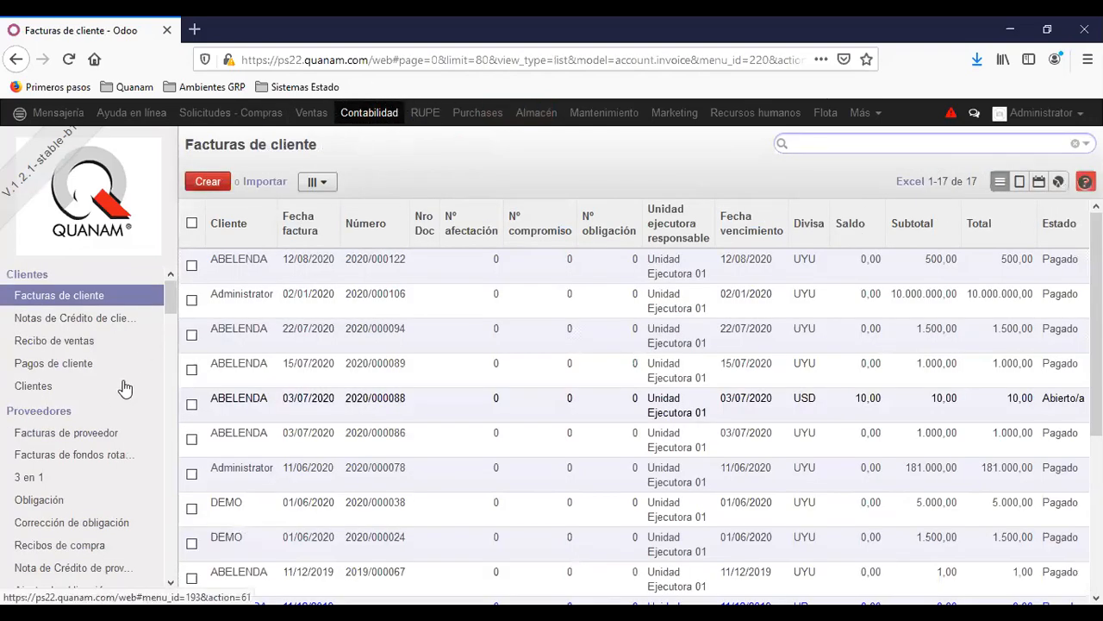
pyautogui.scroll(-2, 66, 403)
pyautogui.scroll(-6, 66, 370)
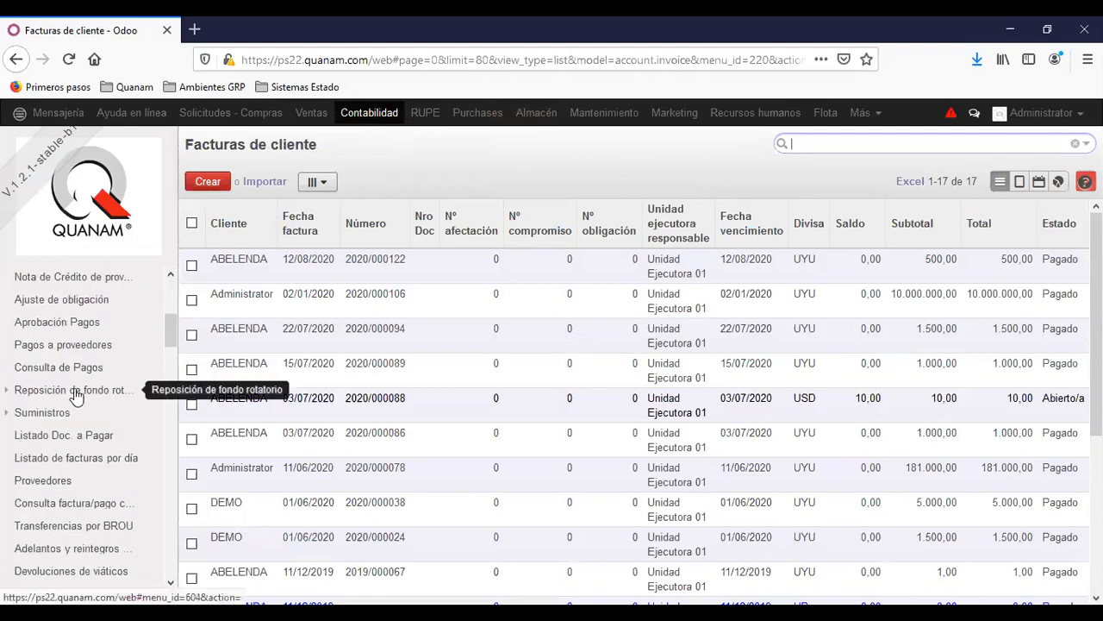
pyautogui.click(78, 391)
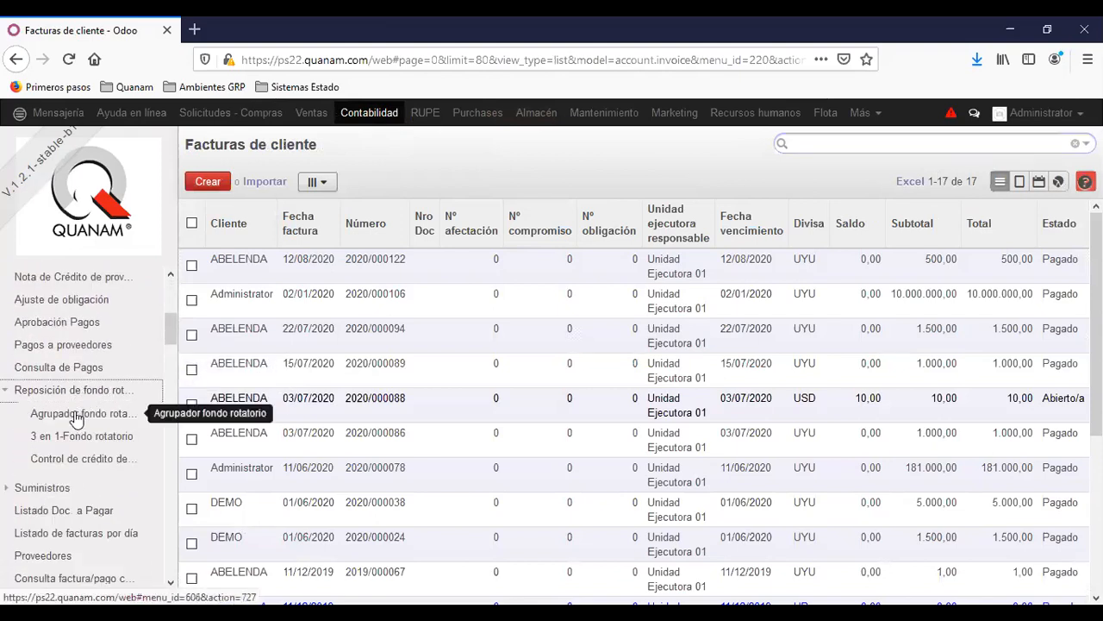
pyautogui.click(78, 416)
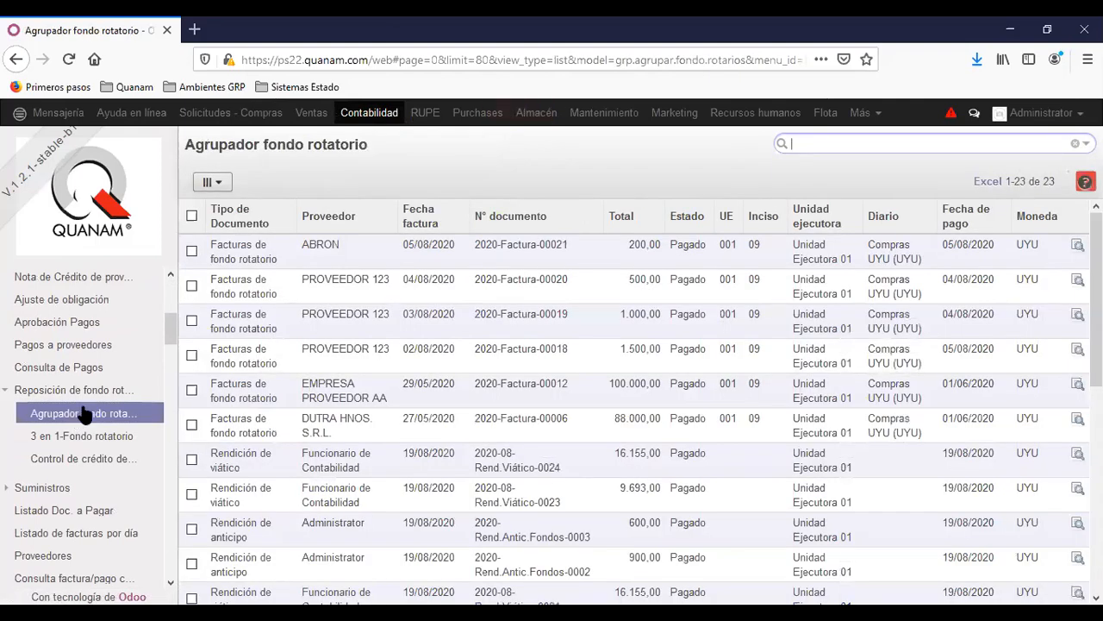
# Examine the Rendición de viático documents listed alongside the revolving fund invoices and the related supplier options
pyautogui.scroll(-2, 483, 401)
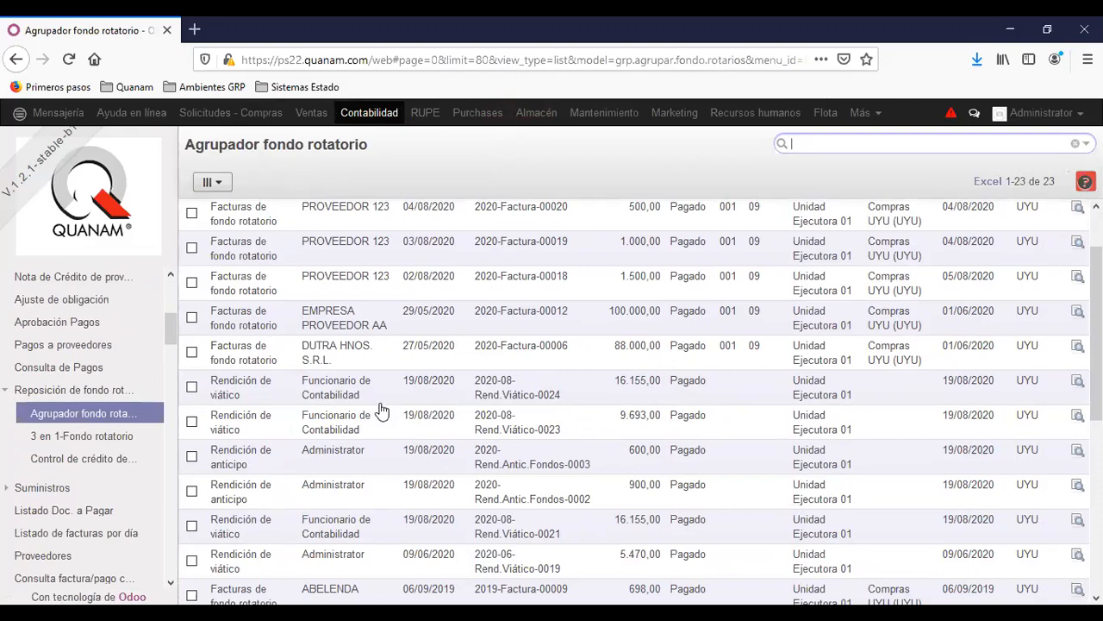
pyautogui.scroll(2, 370, 436)
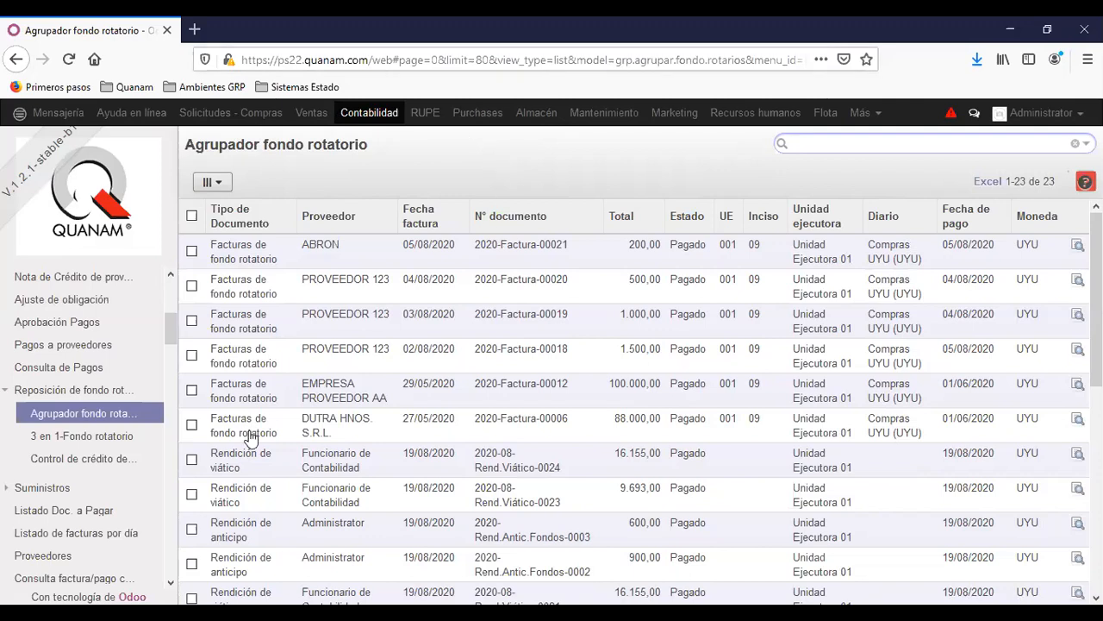
pyautogui.scroll(5, 110, 470)
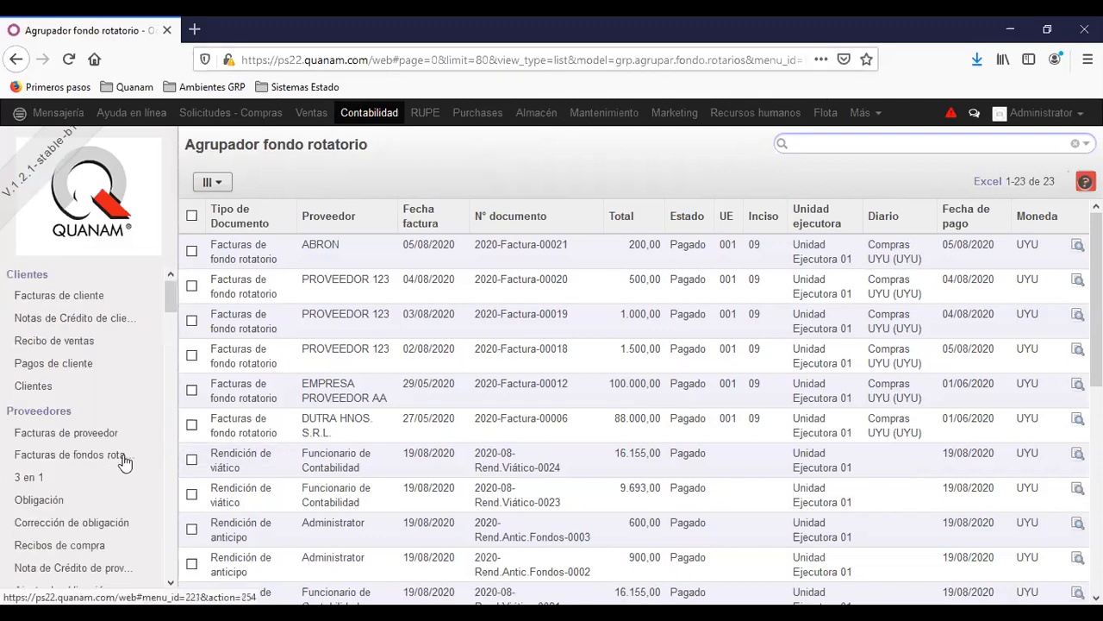
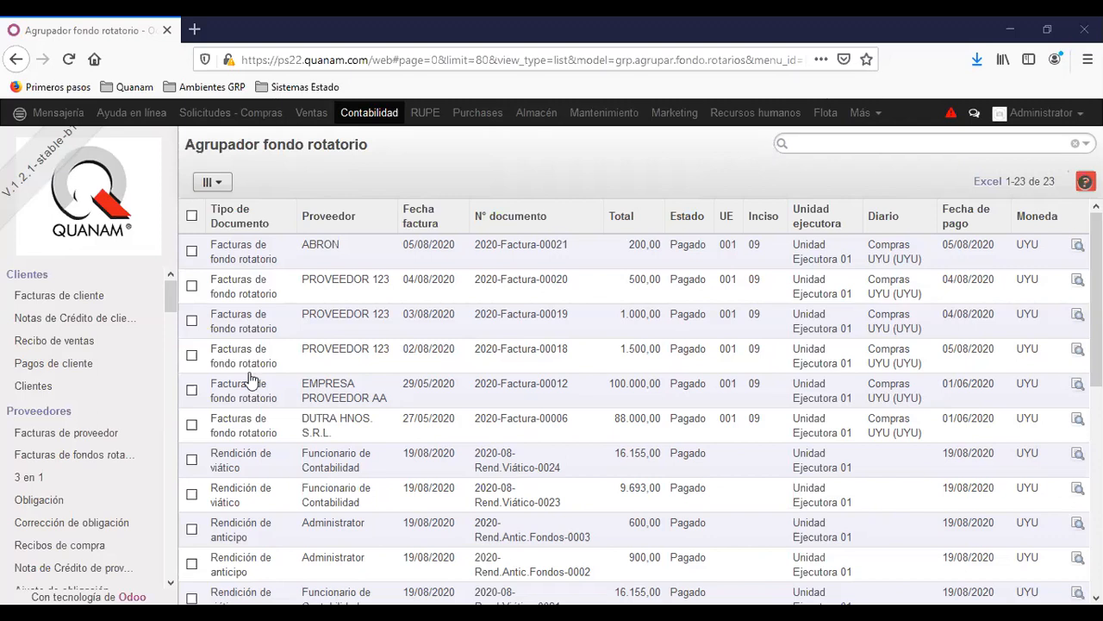
pyautogui.scroll(-3, 49, 461)
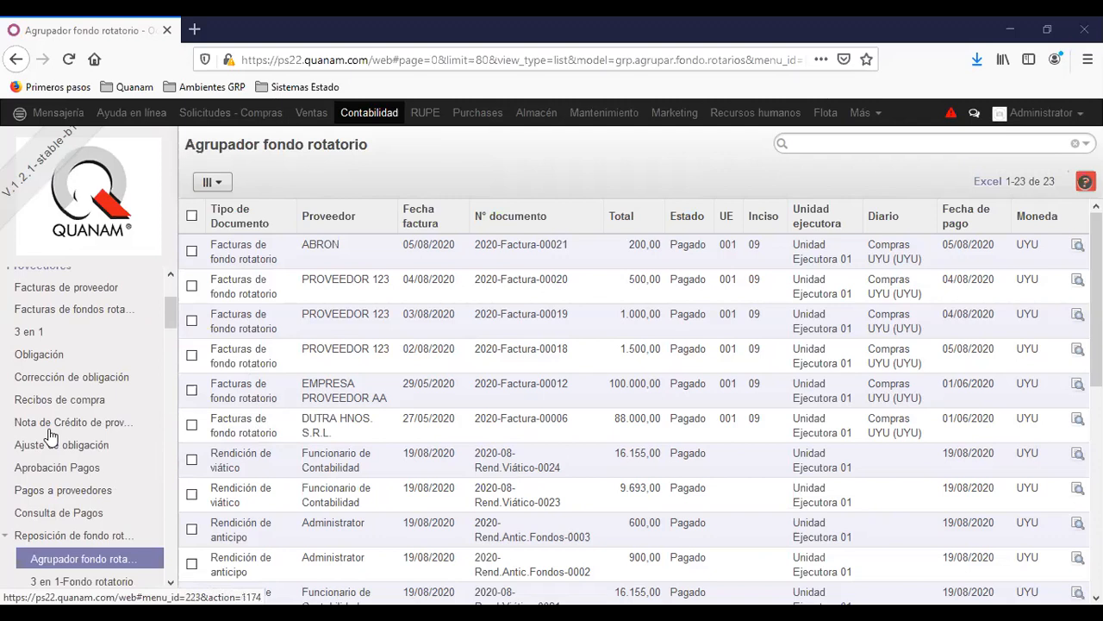
pyautogui.scroll(-2, 49, 435)
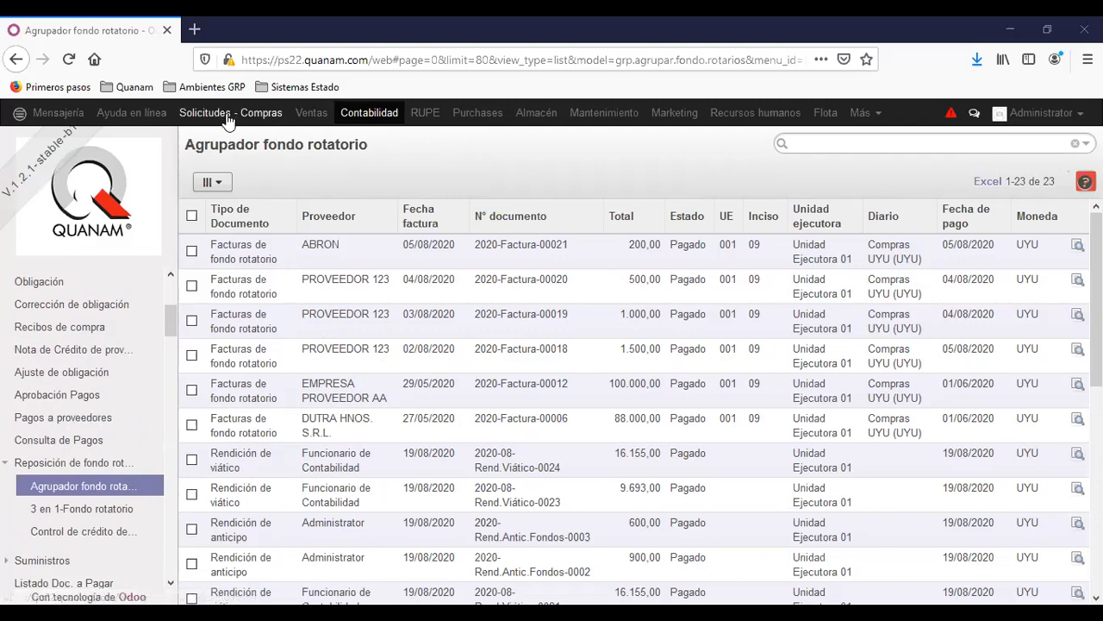
# Open the Solicitud anticipo de fondos list within Anticipos de fondos in the Contabilidad module
pyautogui.click(374, 121)
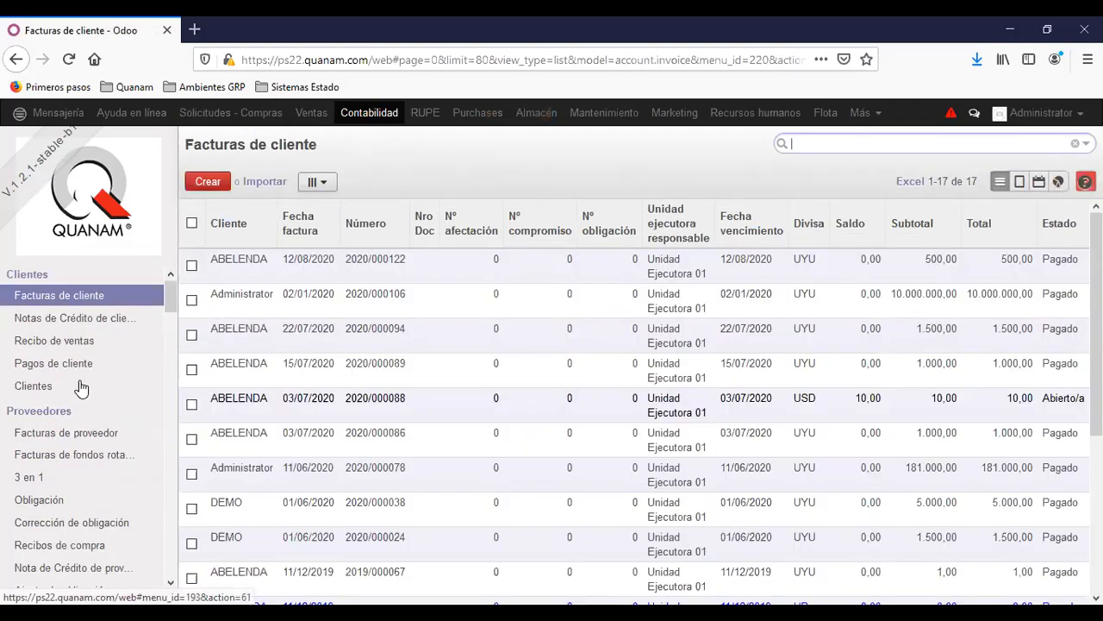
pyautogui.scroll(-3, 79, 389)
pyautogui.scroll(-6, 78, 390)
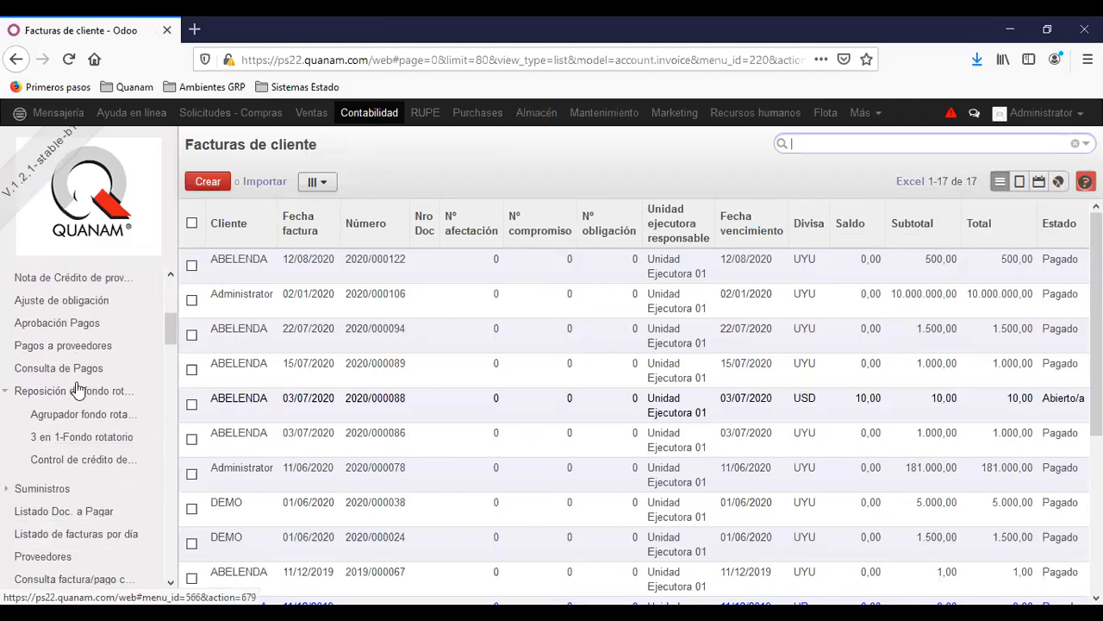
pyautogui.scroll(-5, 78, 390)
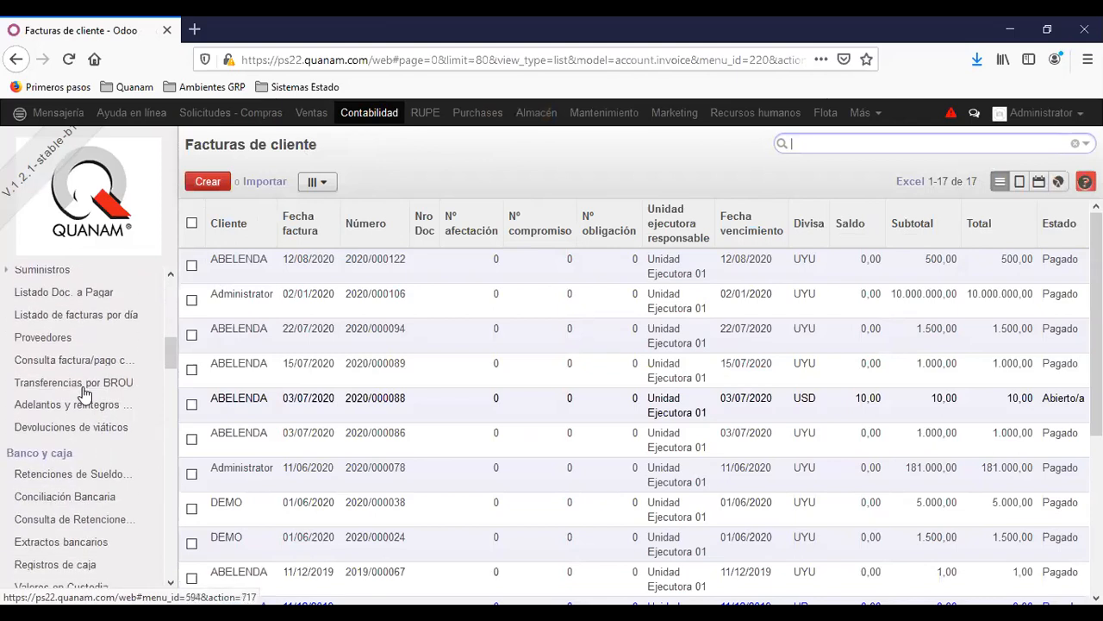
pyautogui.scroll(-2, 84, 392)
pyautogui.scroll(4, 86, 388)
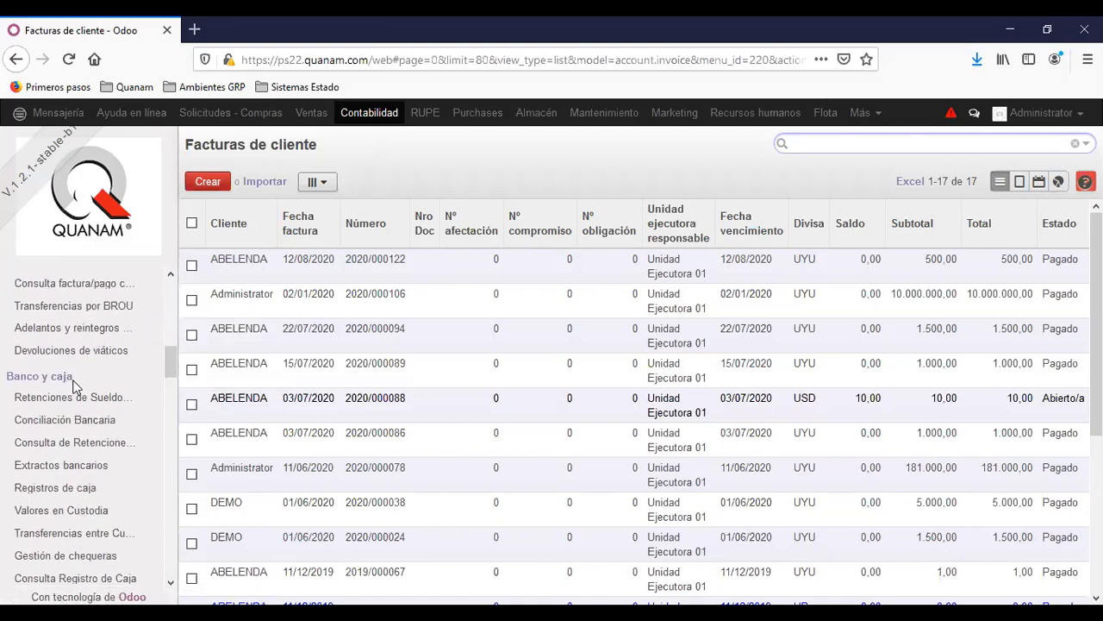
pyautogui.scroll(-5, 61, 405)
pyautogui.click(62, 412)
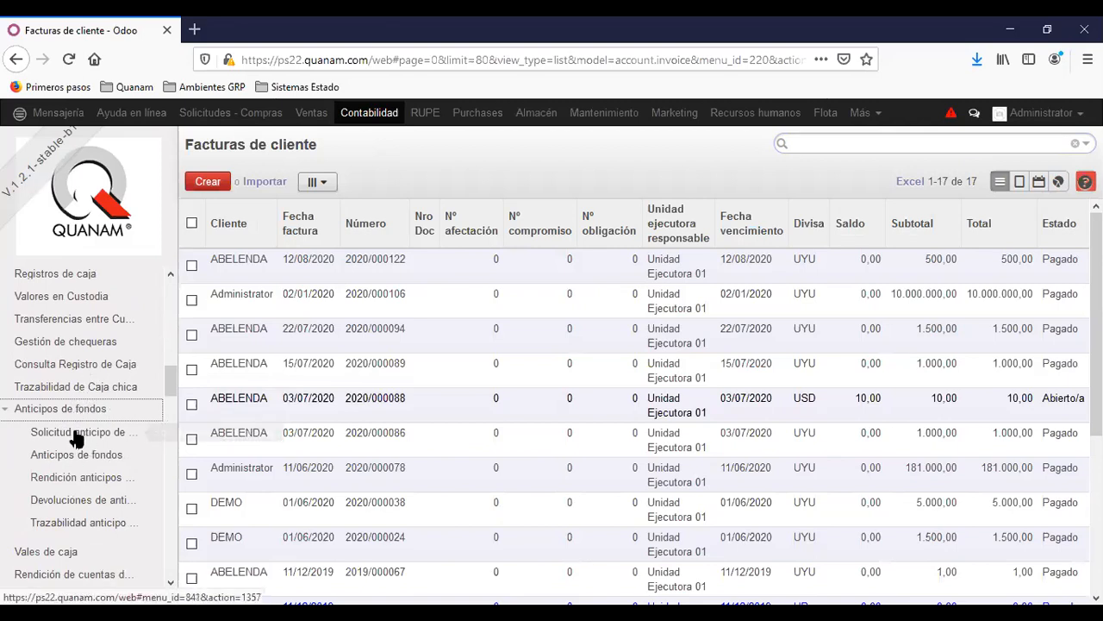
pyautogui.click(76, 438)
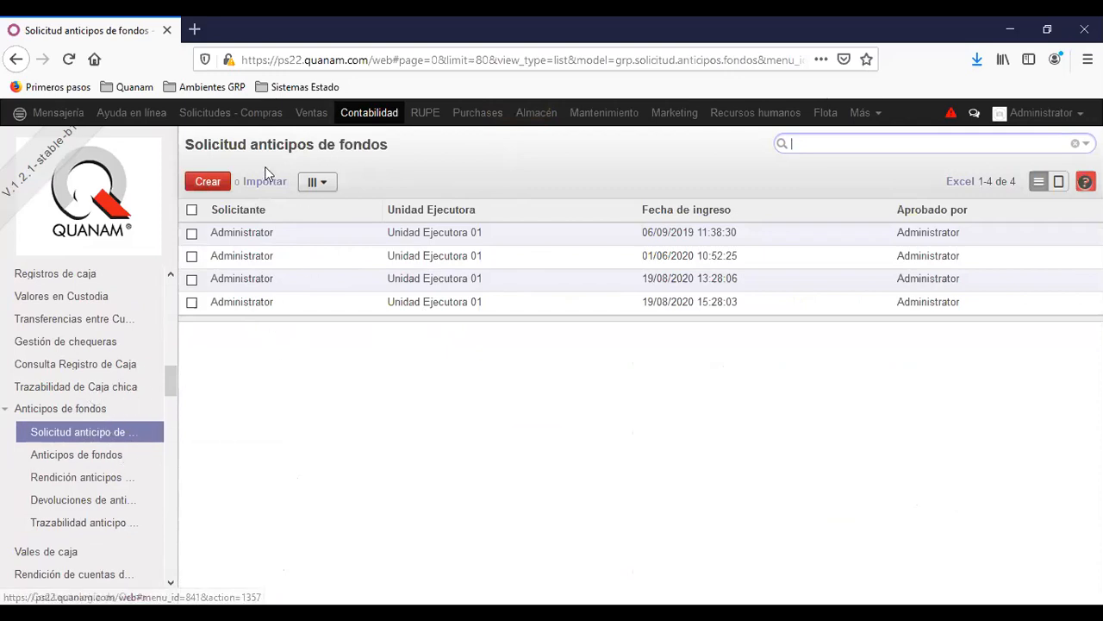
# Create a new funds advance request in UYU with the description "Adelanto de fondos para webinar de anticipos"
pyautogui.click(208, 182)
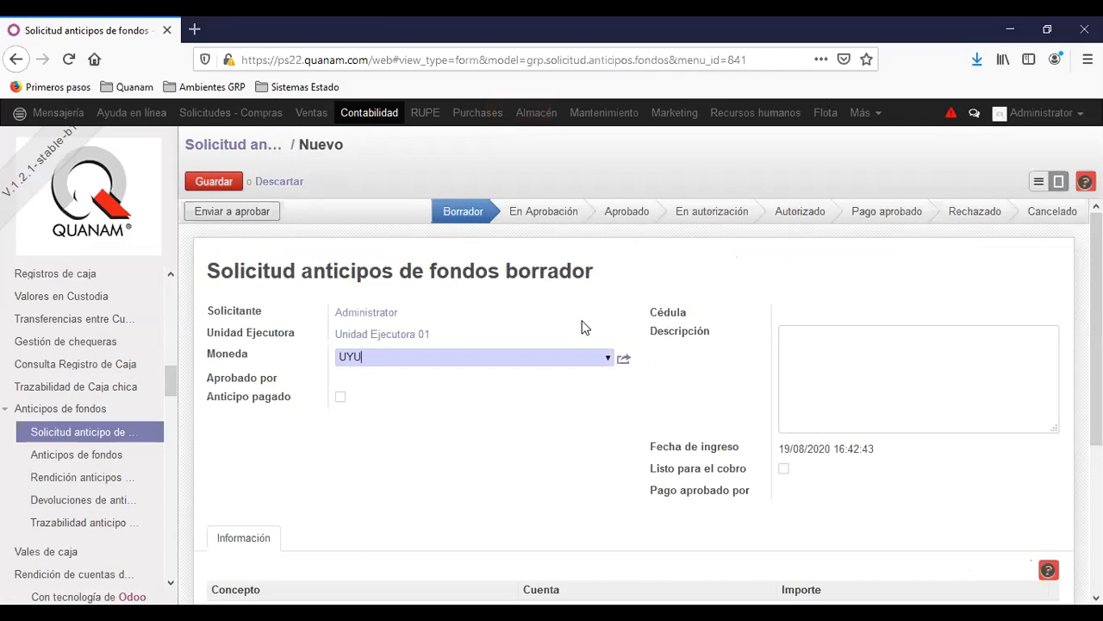
pyautogui.click(845, 347)
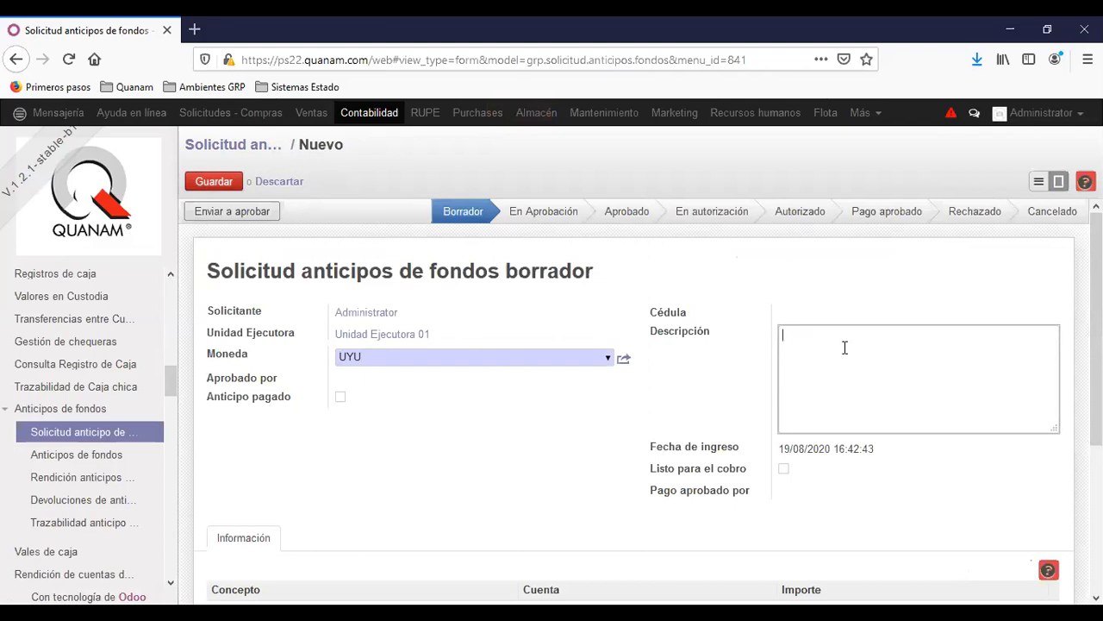
pyautogui.write('Adelanto de fondos para webinar')
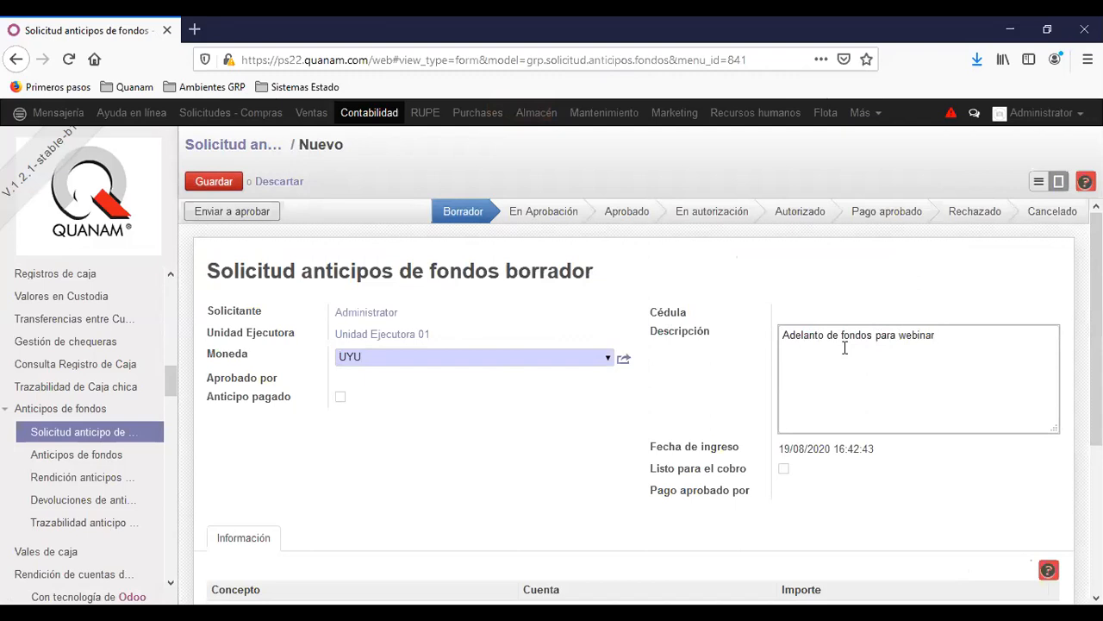
pyautogui.write(' de anticipos')
pyautogui.click(605, 461)
# Add a line to the request's Información section with the concept Anticipo de fondos
pyautogui.scroll(-3, 603, 461)
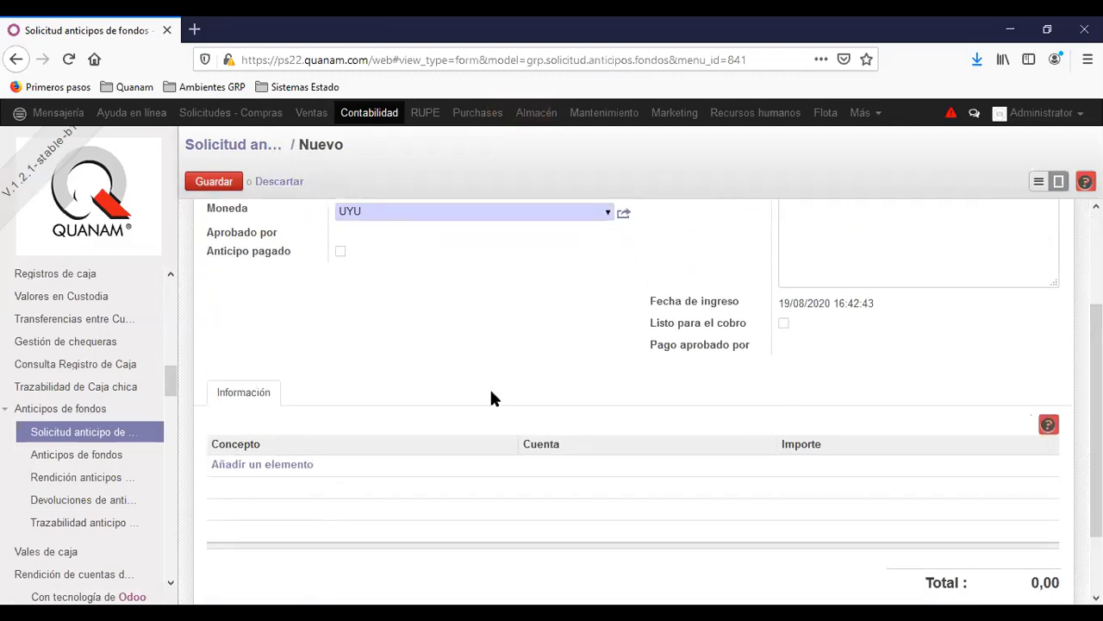
pyautogui.scroll(-2, 541, 410)
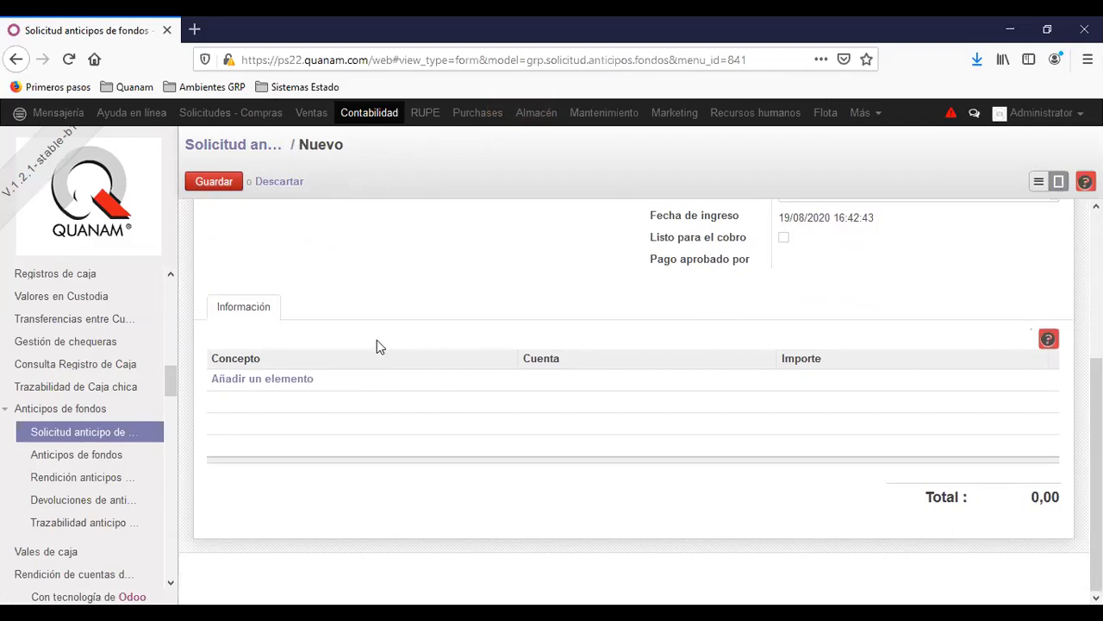
pyautogui.click(263, 381)
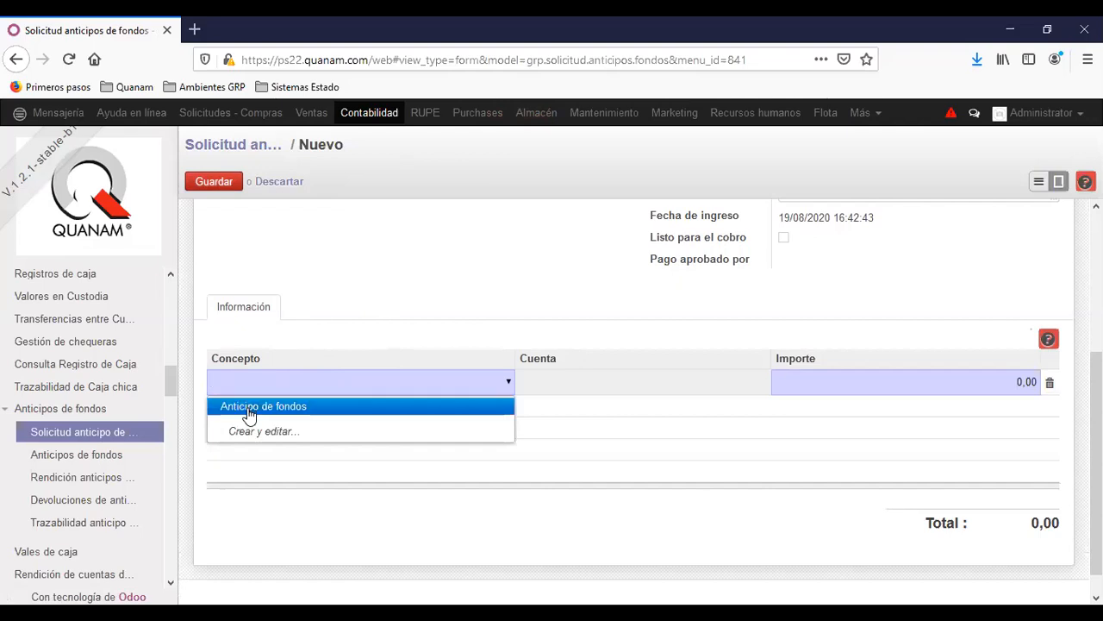
pyautogui.click(250, 414)
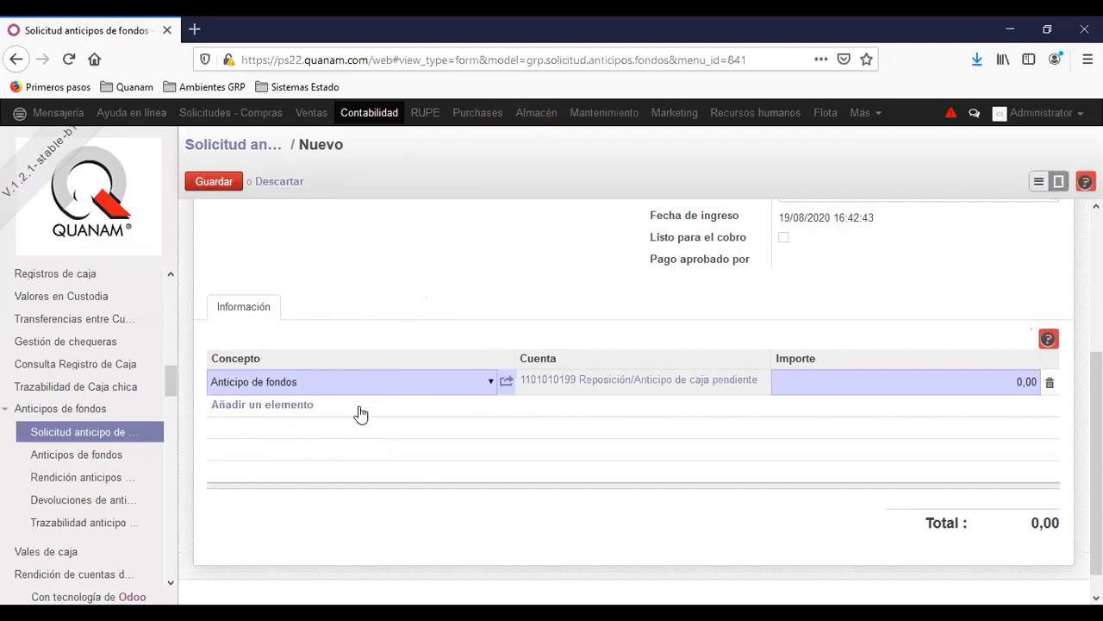
# Examine the configuration of the Anticipo de fondos concept, including its Vales option and Cuenta, and close it without changes
pyautogui.click(506, 382)
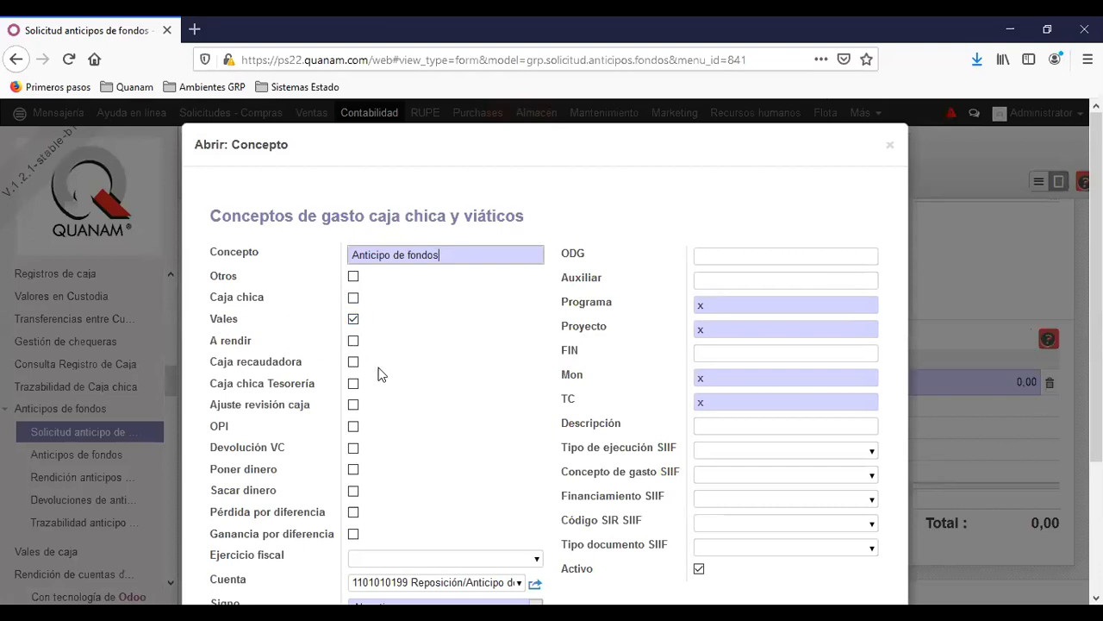
pyautogui.scroll(-3, 466, 393)
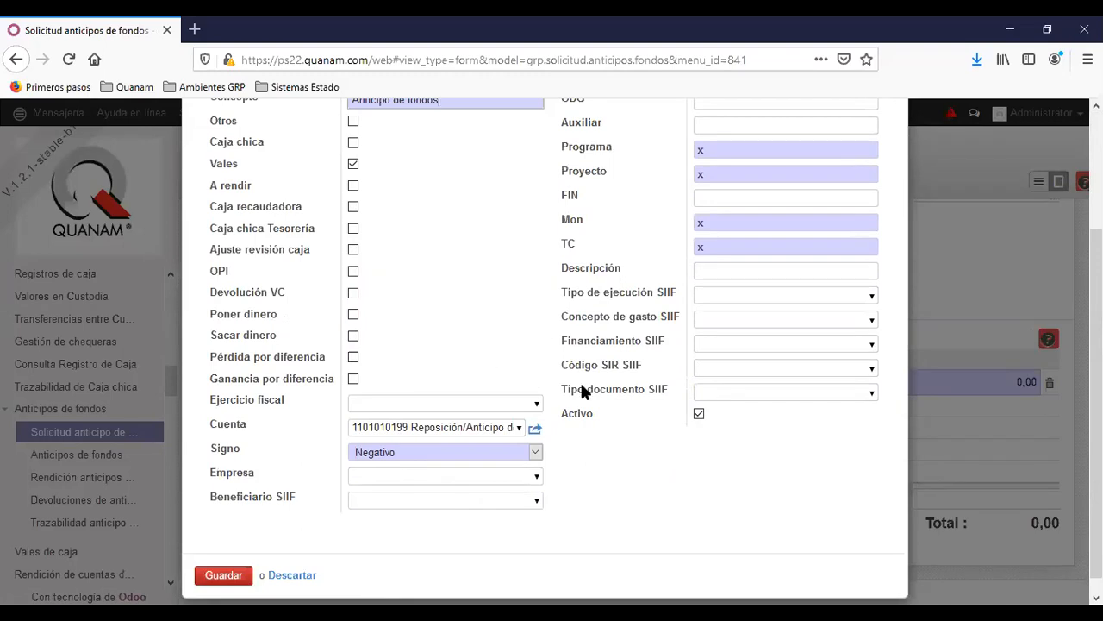
pyautogui.scroll(3, 655, 349)
pyautogui.scroll(1, 655, 349)
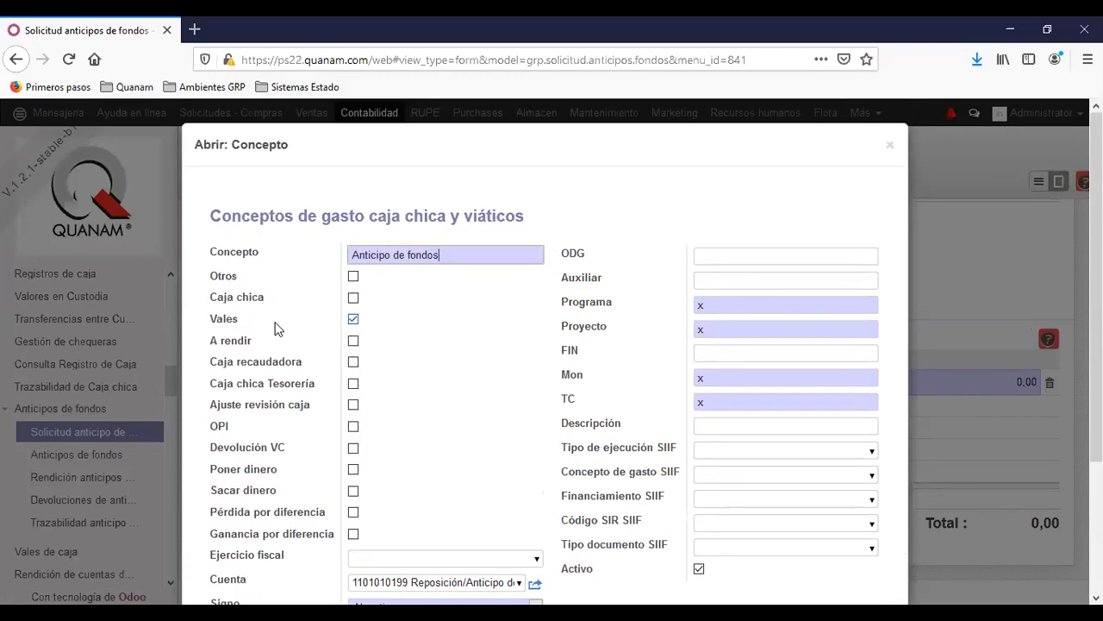
pyautogui.click(887, 146)
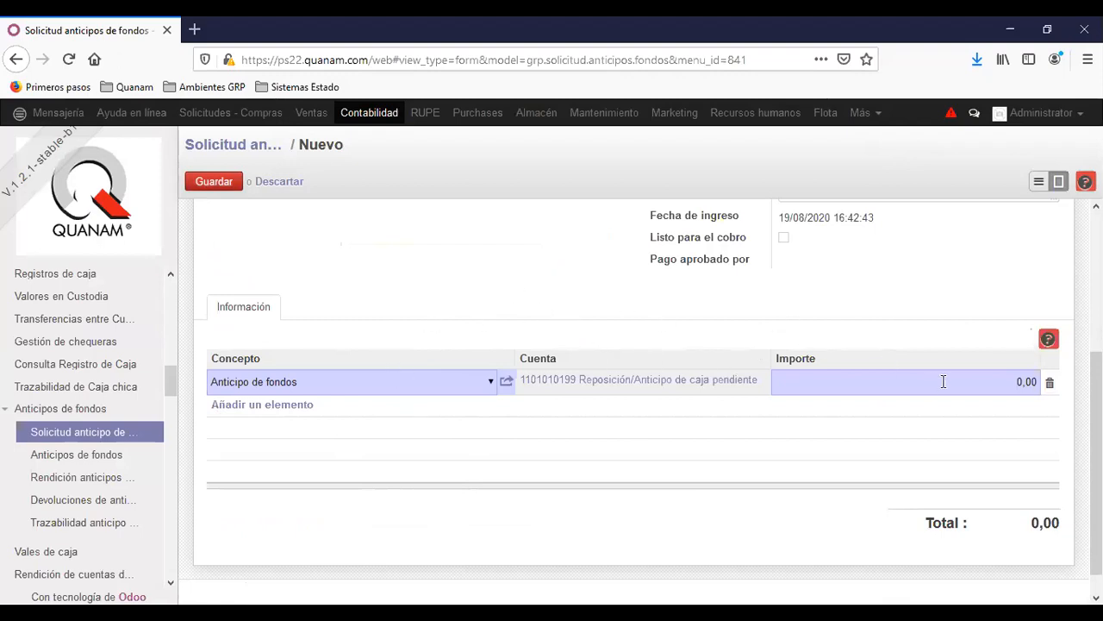
# Set the line's Importe to 1600 and save the funds advance request
pyautogui.click(1019, 381)
pyautogui.write('1000')
pyautogui.press('BackSpace')
pyautogui.press('BackSpace')
pyautogui.press('BackSpace')
pyautogui.press('BackSpace')
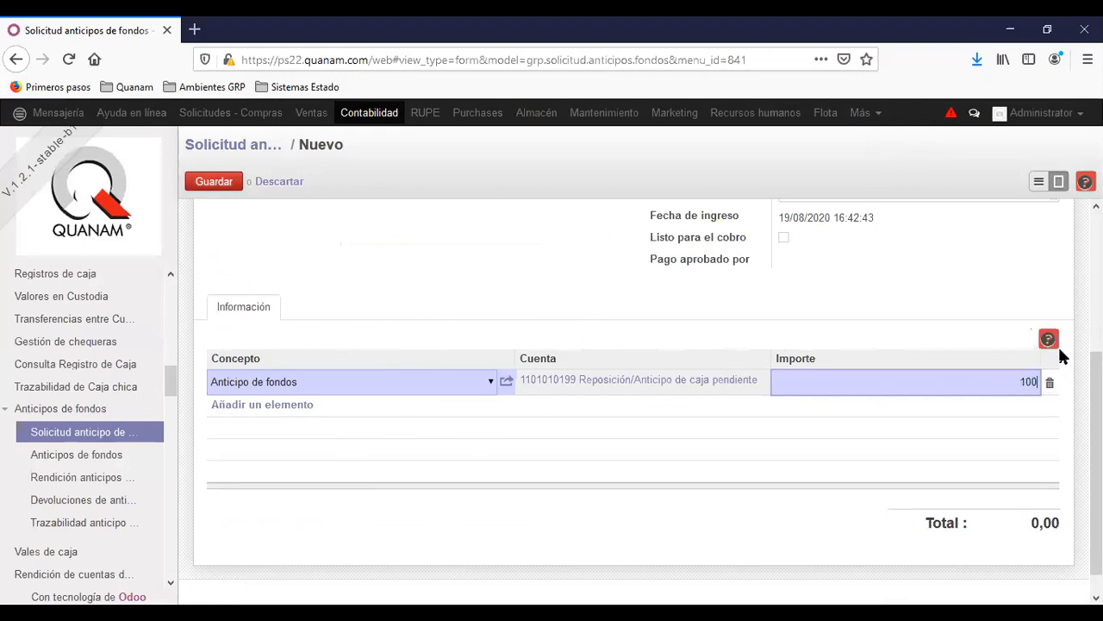
pyautogui.write('1600')
pyautogui.click(214, 181)
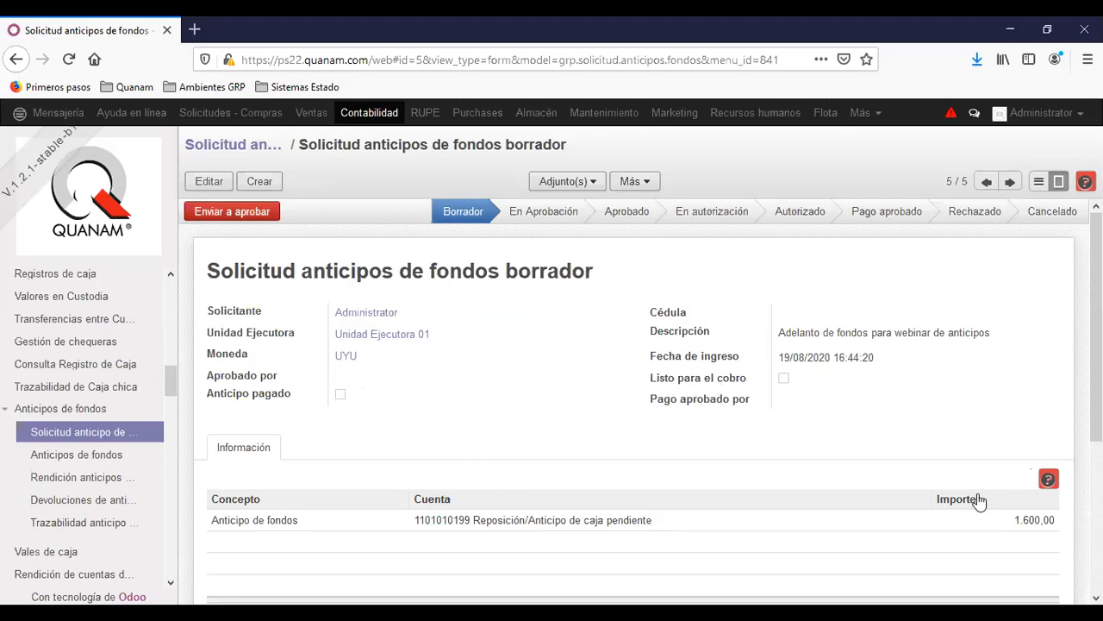
# Take the funds advance request through approval and authorization to the Autorizado stage
pyautogui.click(244, 216)
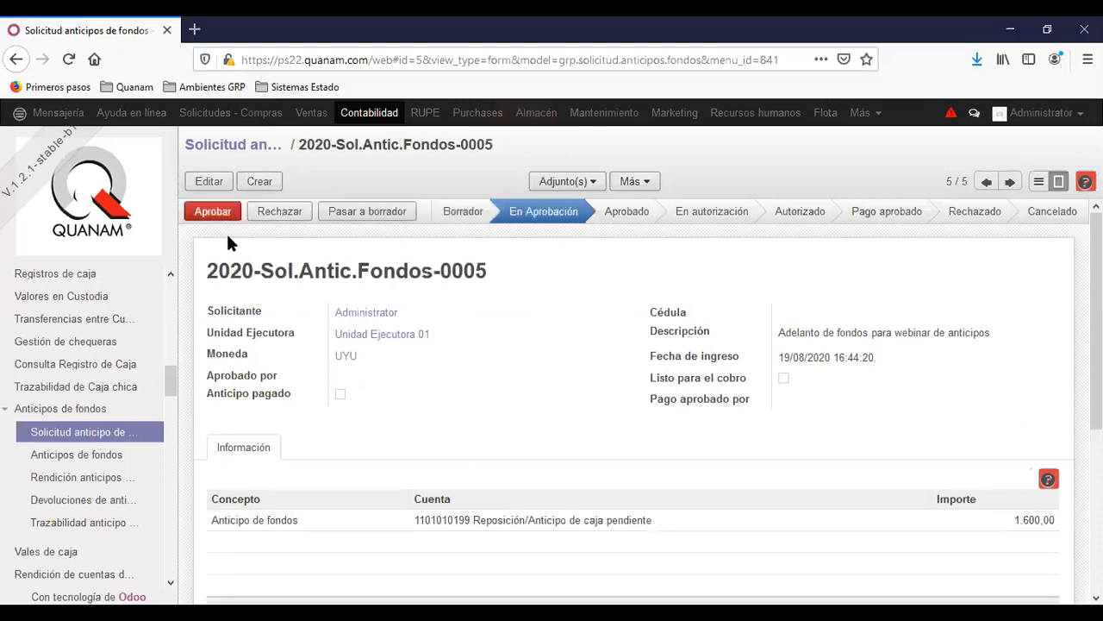
pyautogui.click(228, 214)
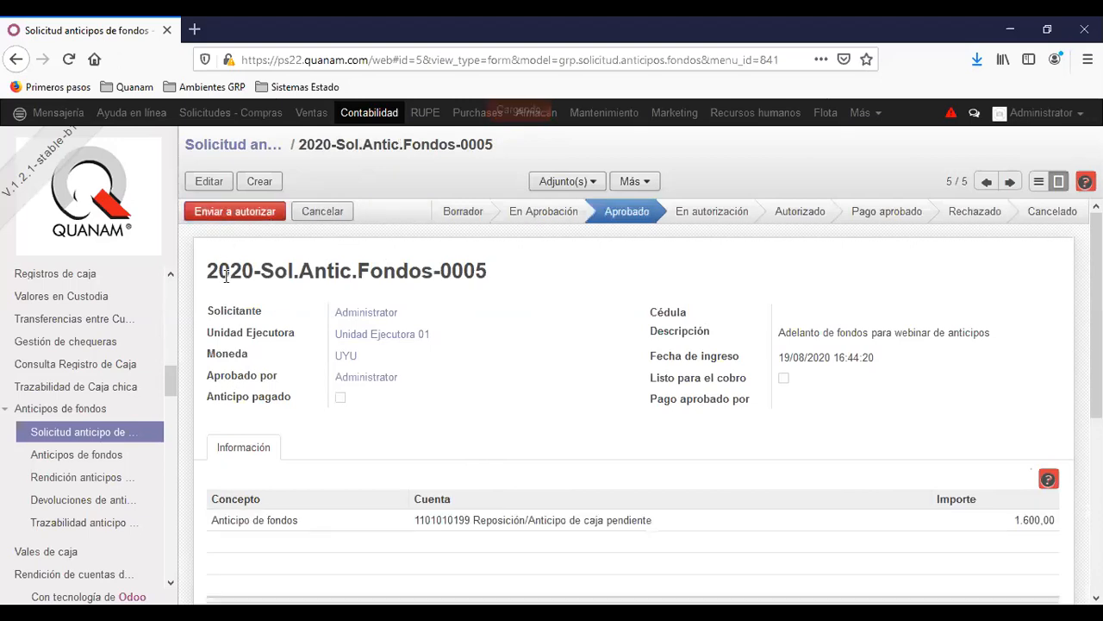
pyautogui.click(237, 217)
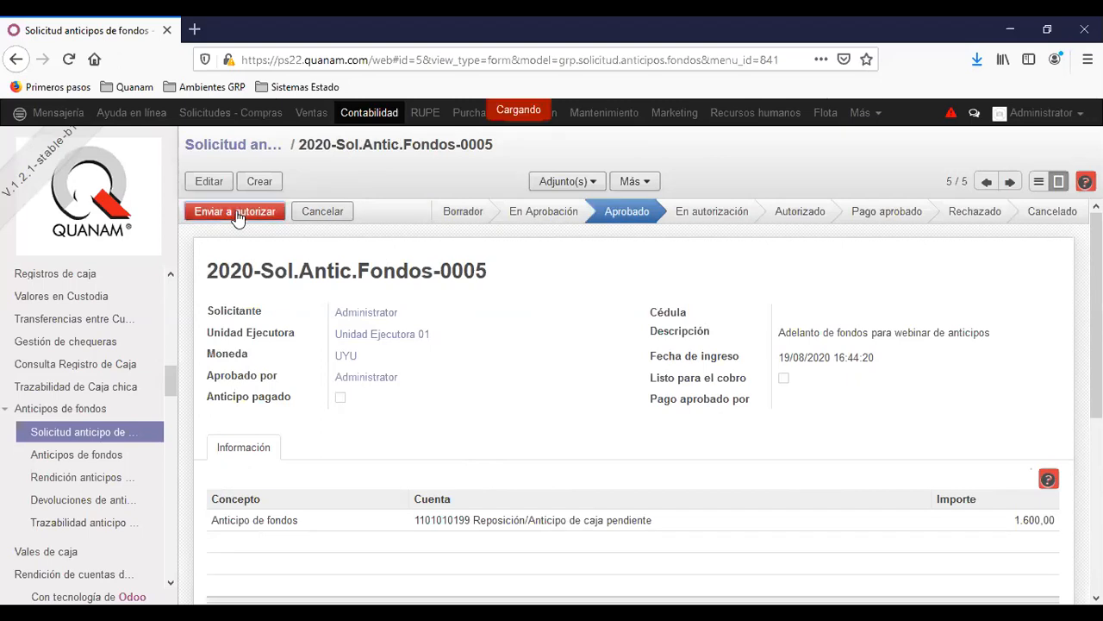
pyautogui.click(216, 213)
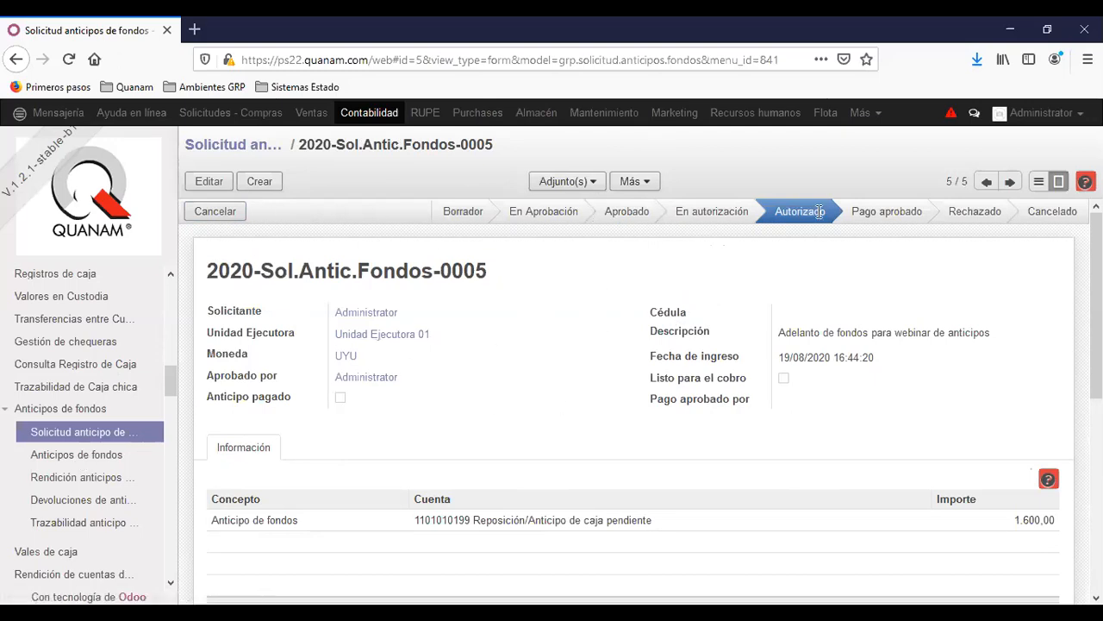
# Check the authorized request's line and total, and open its draft voucher in the Anticipos de fondos list
pyautogui.scroll(-3, 715, 438)
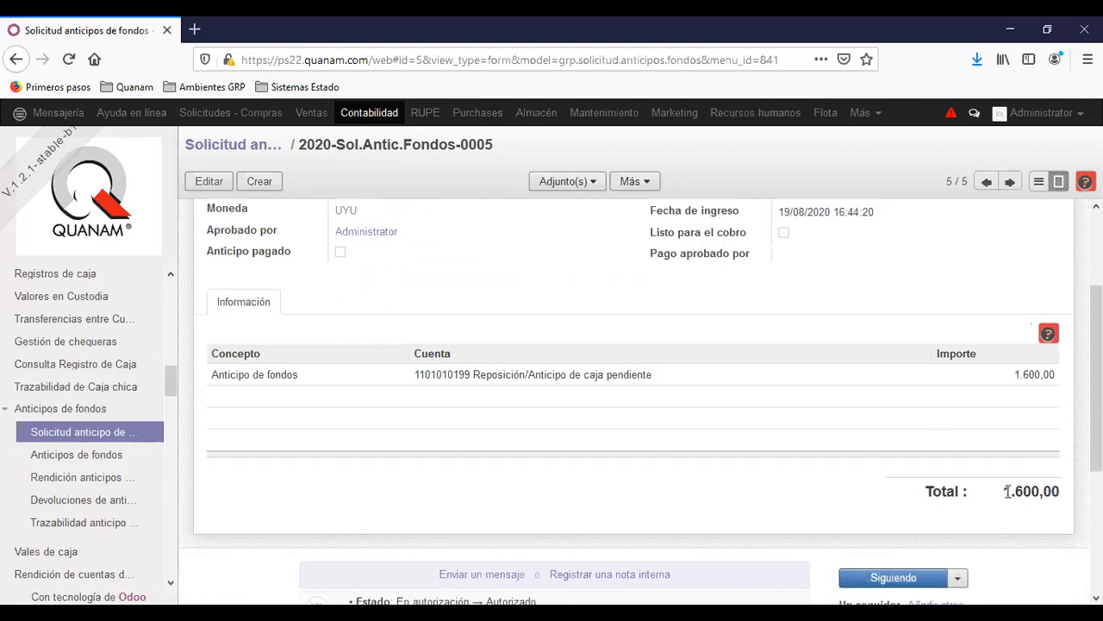
pyautogui.scroll(3, 522, 345)
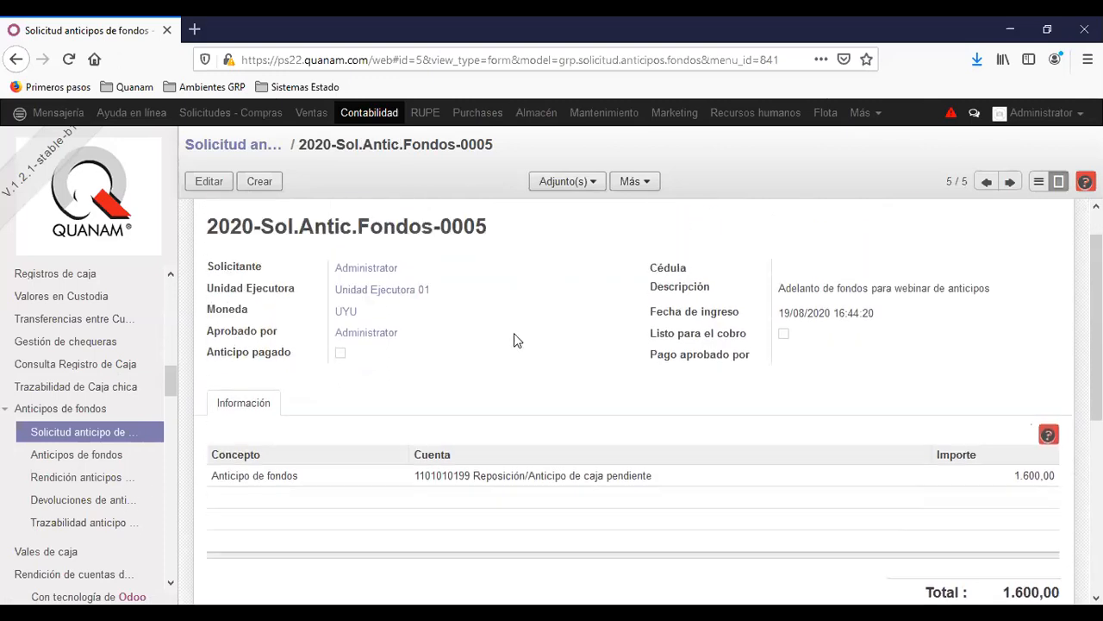
pyautogui.click(102, 458)
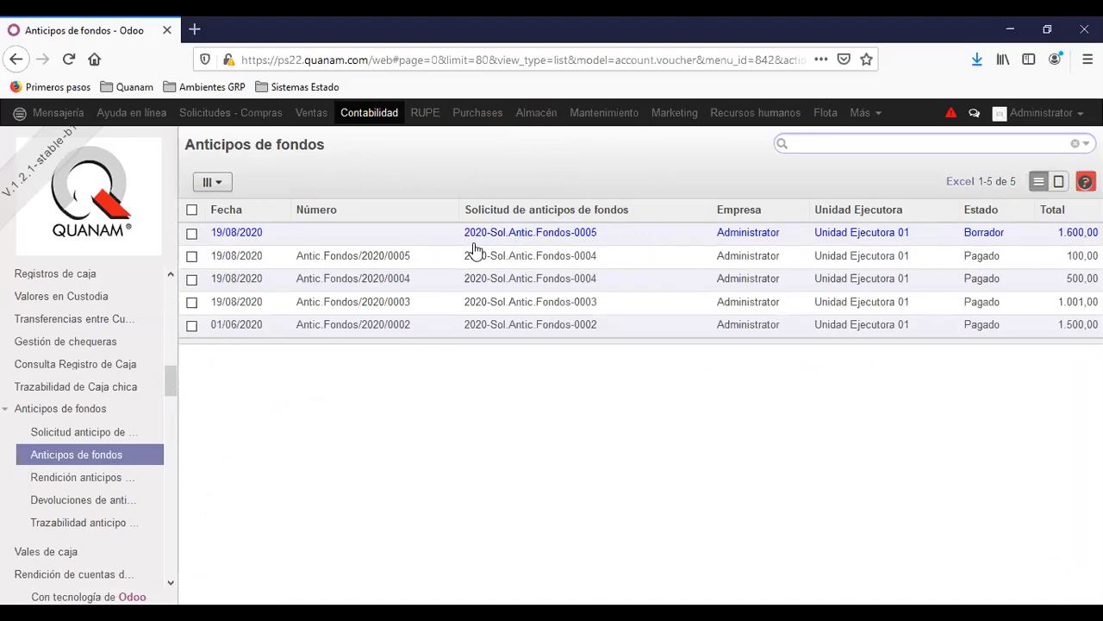
pyautogui.click(528, 234)
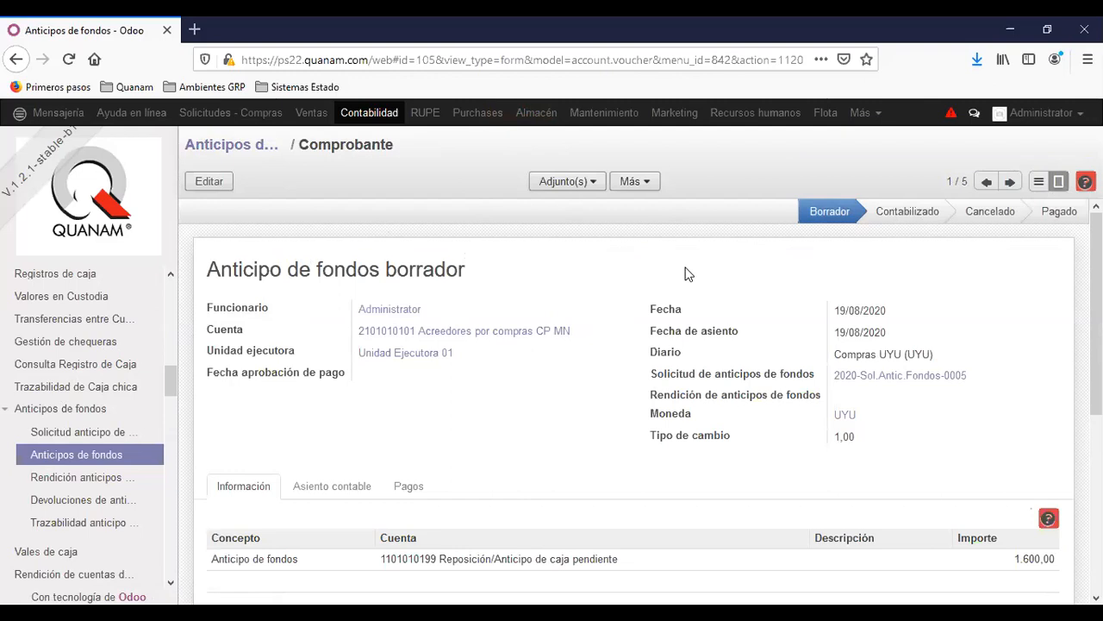
# Open the Aprobación Pagos list under Proveedores and remove its "para pagar" filter
pyautogui.scroll(5, 135, 423)
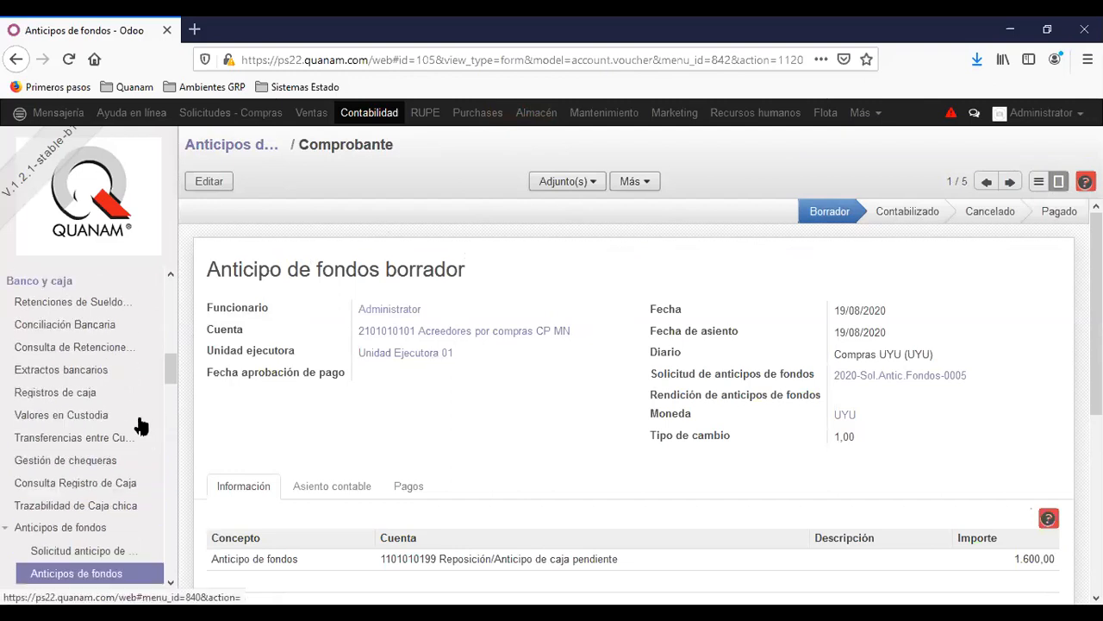
pyautogui.scroll(3, 133, 416)
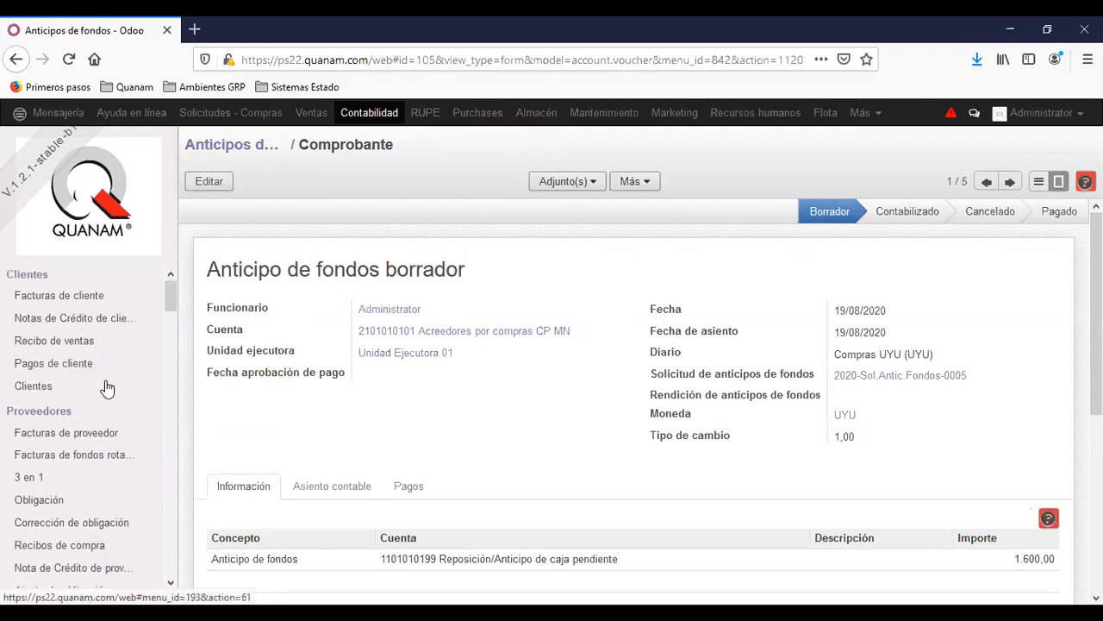
pyautogui.scroll(-3, 82, 385)
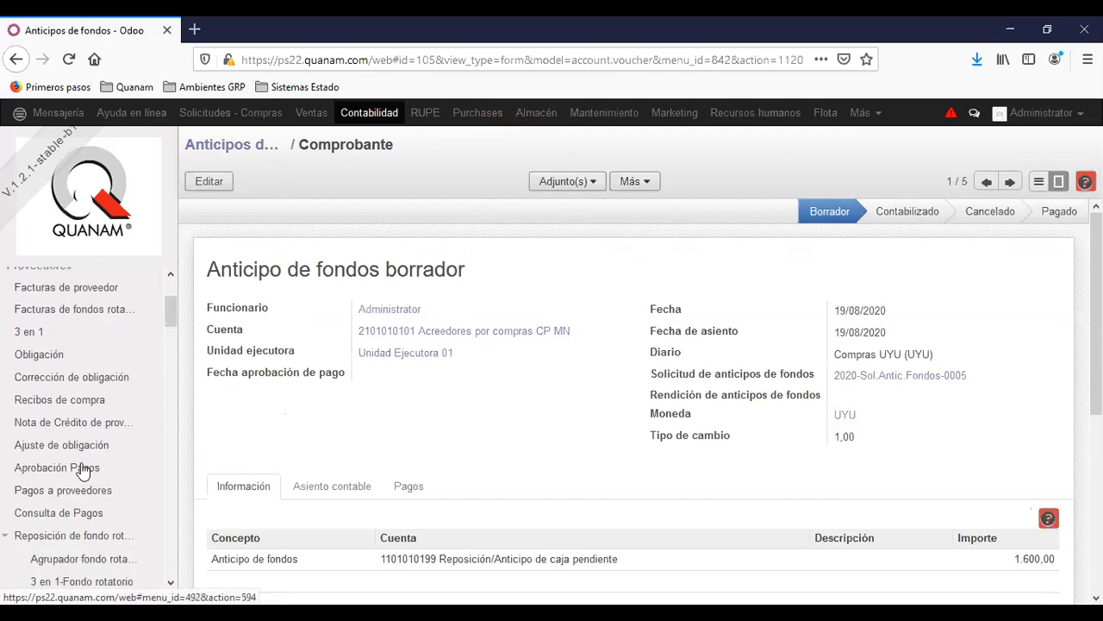
pyautogui.click(77, 471)
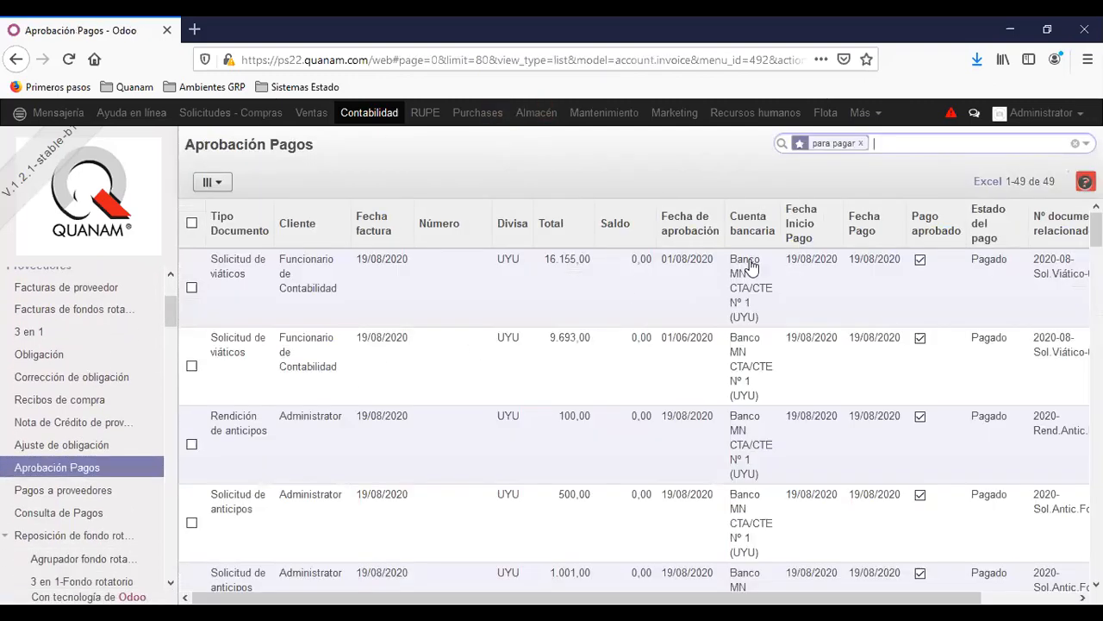
pyautogui.press('BackSpace')
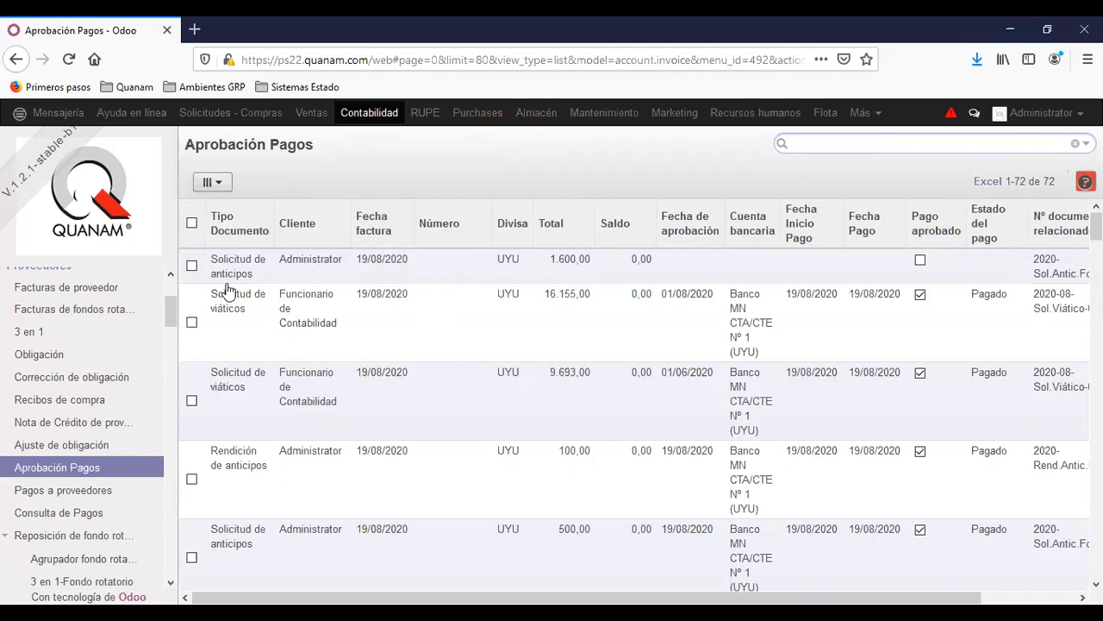
# Approve the payment of the 1.600,00 Solicitud de anticipos with bank account Banco MN CTA/CTE Nº 1 (UYU)
pyautogui.click(192, 265)
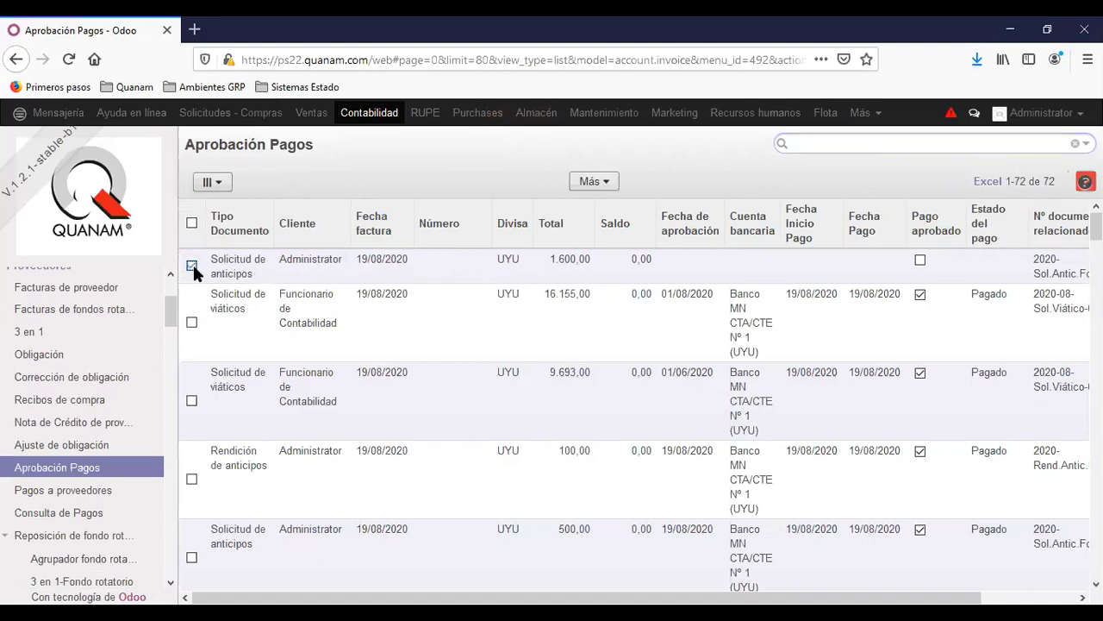
pyautogui.click(592, 183)
pyautogui.click(608, 268)
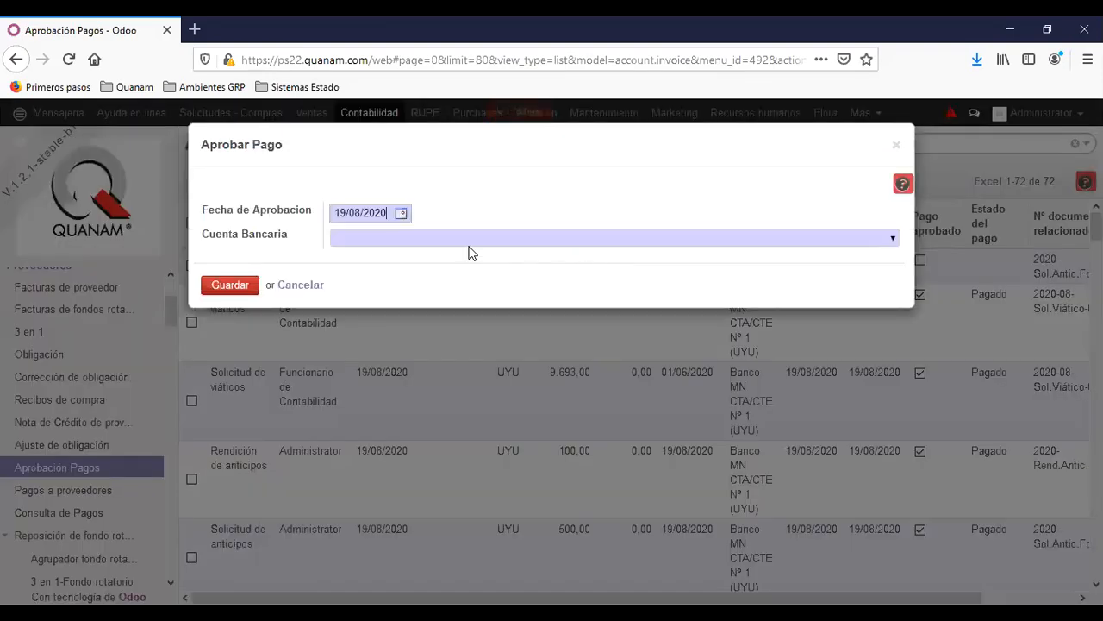
pyautogui.click(410, 238)
pyautogui.press('Down')
pyautogui.press('Down')
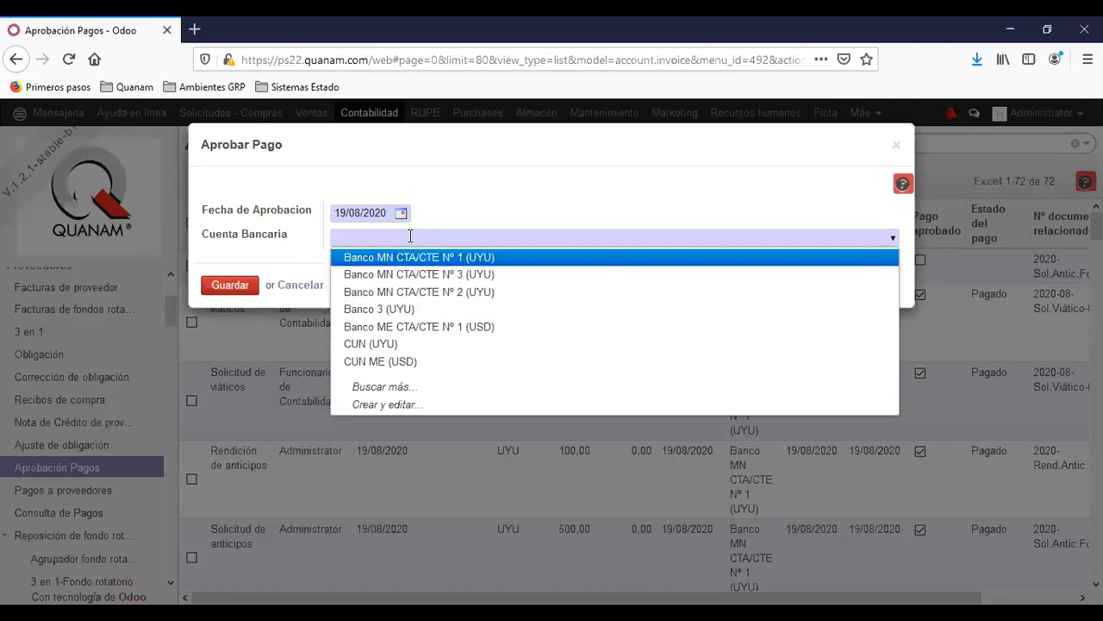
pyautogui.press('Return')
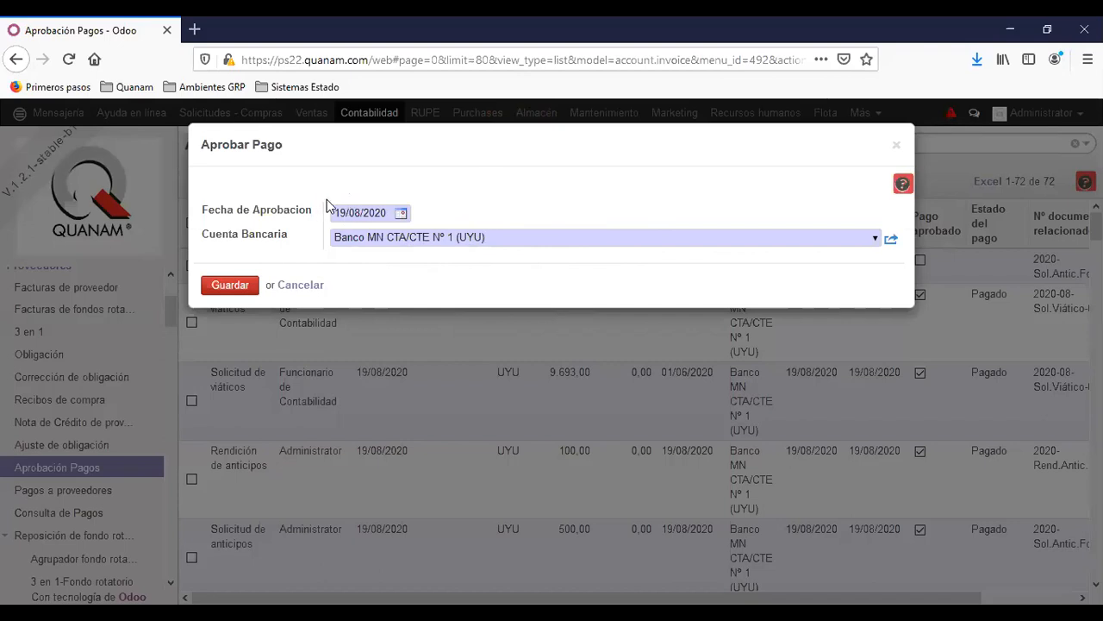
pyautogui.click(231, 286)
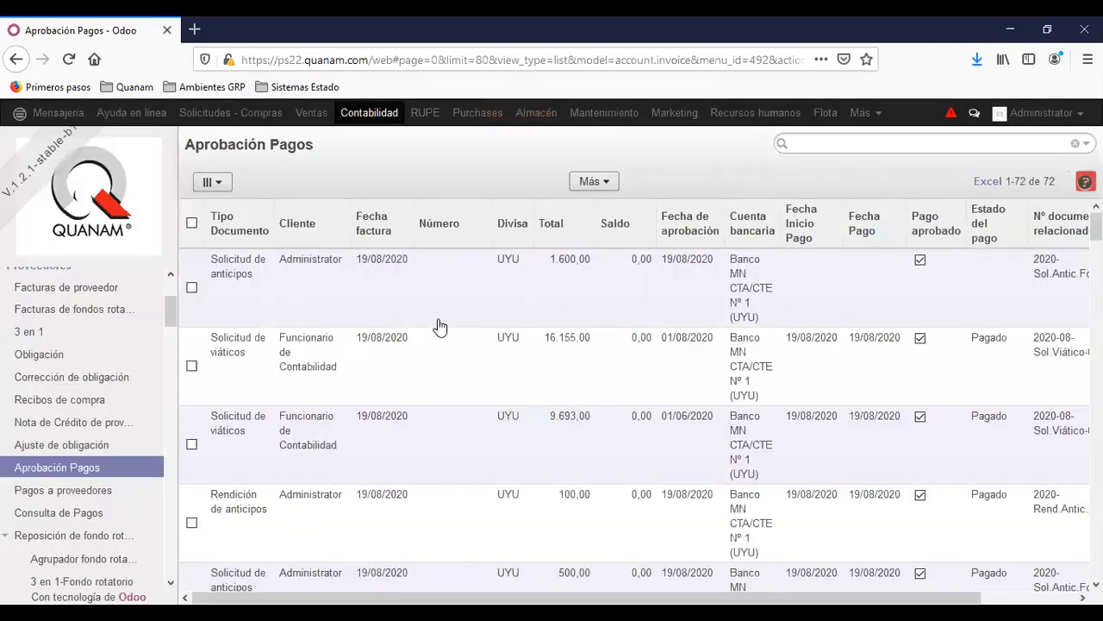
# Check the state of the 1.600,00 advance in the Anticipos de fondos list under Banco y caja
pyautogui.scroll(-3, 92, 419)
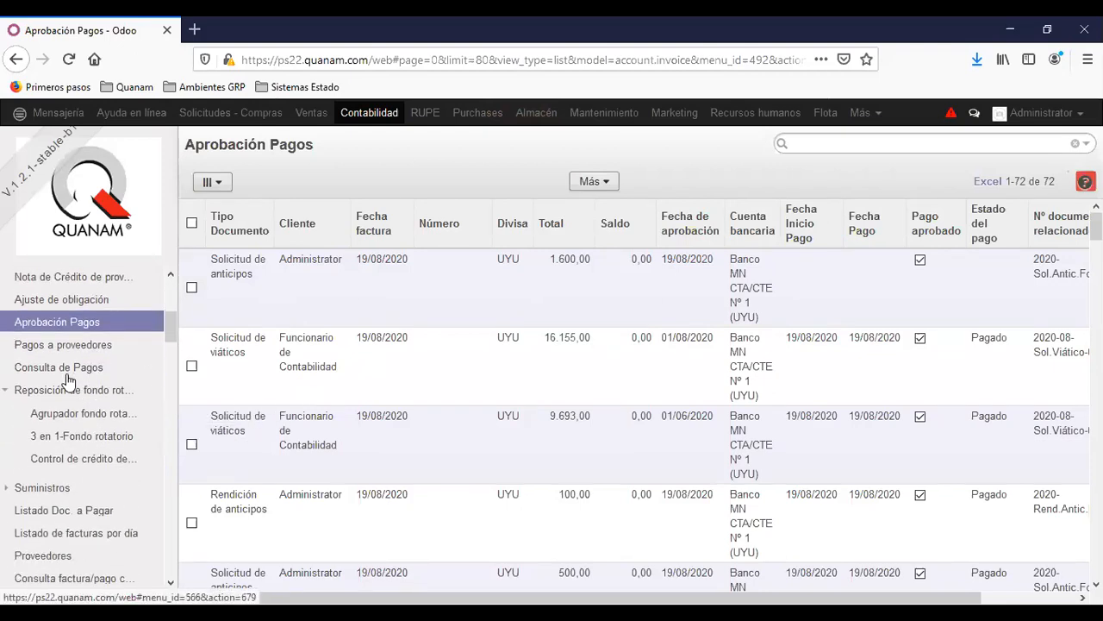
pyautogui.scroll(-5, 86, 396)
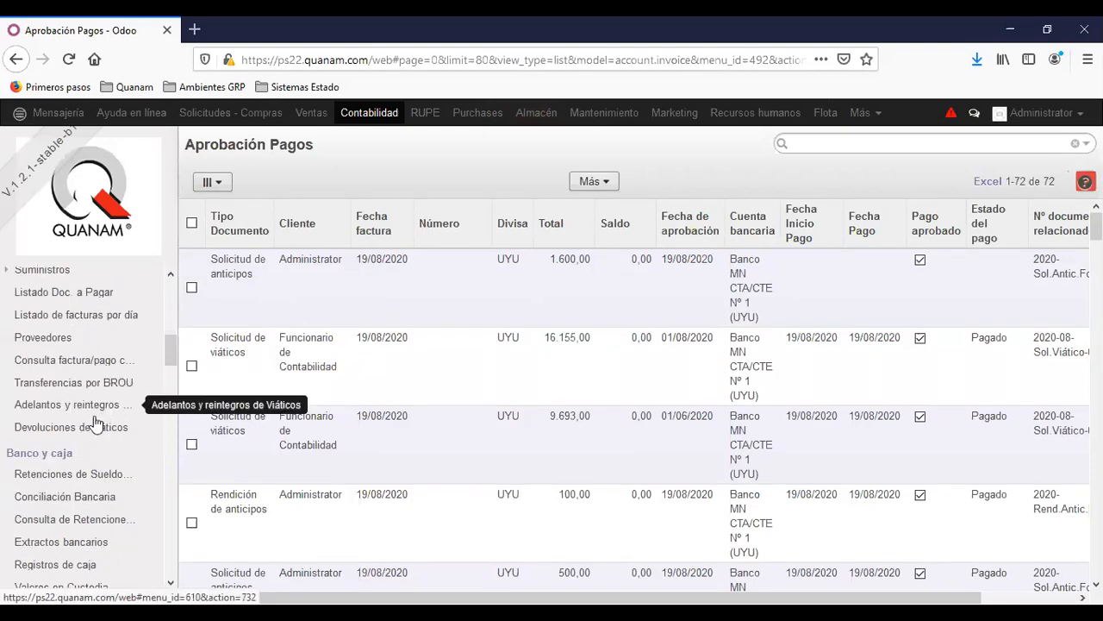
pyautogui.scroll(3, 95, 422)
pyautogui.scroll(-1, 95, 429)
pyautogui.scroll(-1, 97, 424)
pyautogui.scroll(-3, 80, 419)
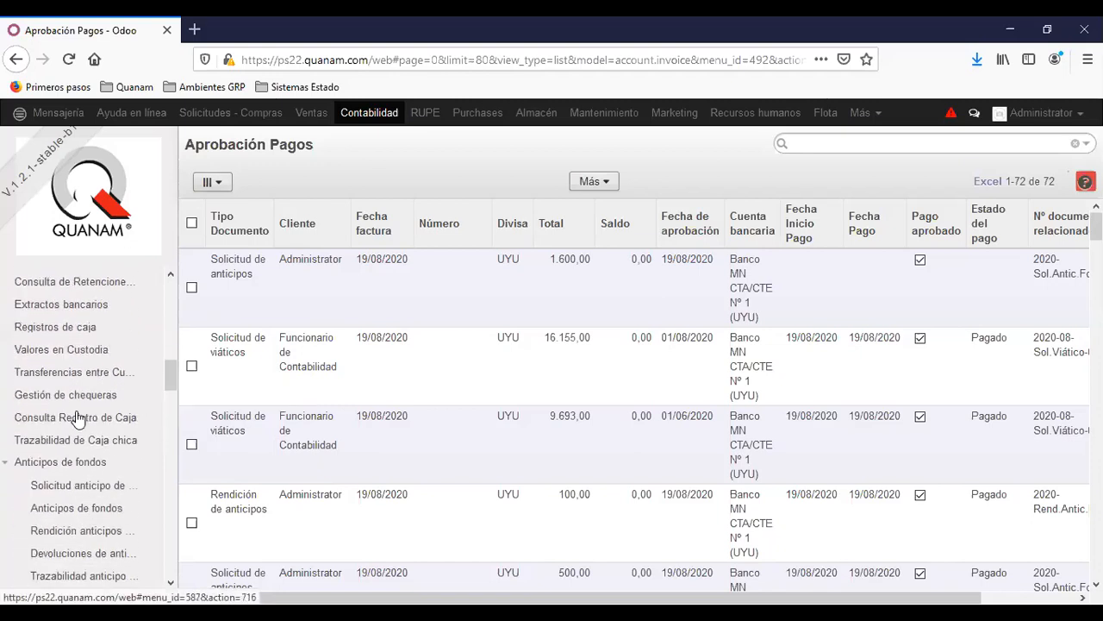
pyautogui.scroll(-1, 76, 417)
pyautogui.click(85, 454)
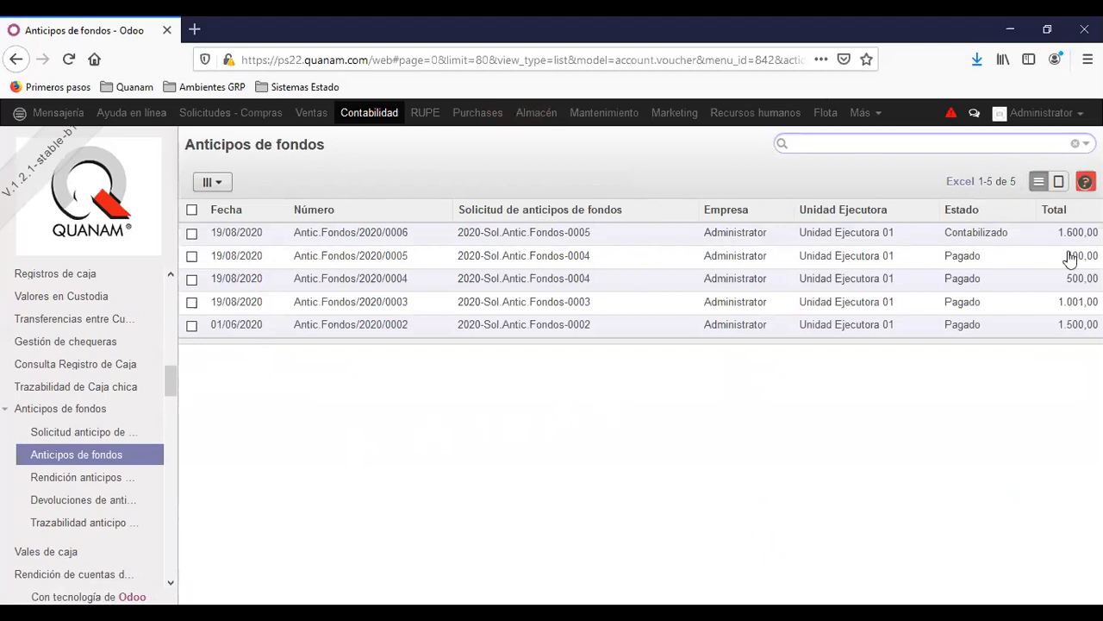
# Create a new payment under Pagos a proveedores with Administrator as the Proveedor
pyautogui.scroll(3, 74, 465)
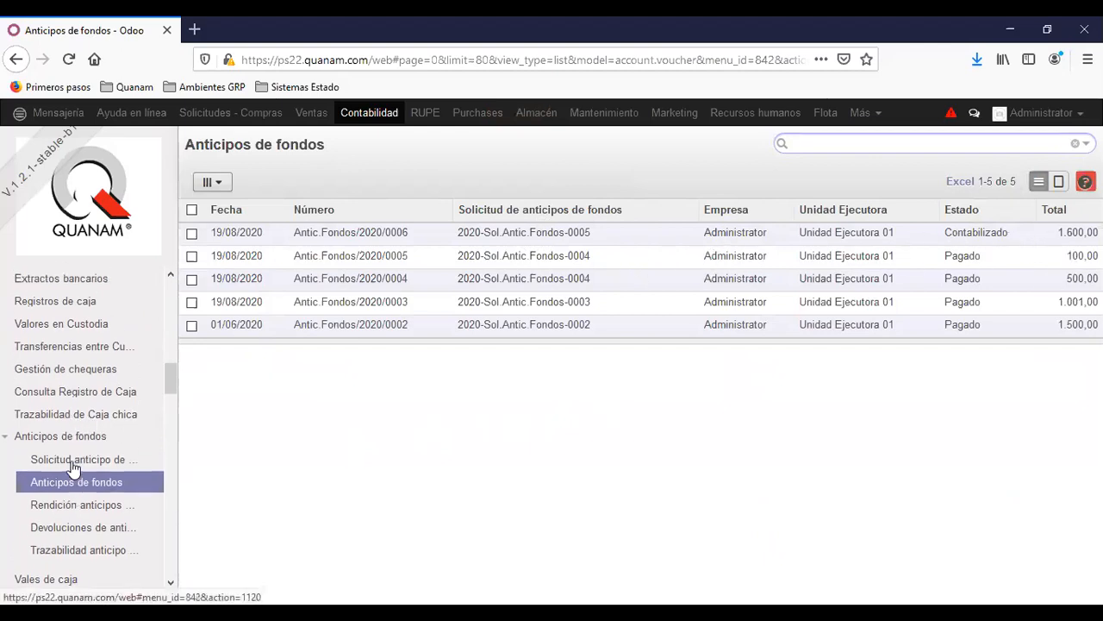
pyautogui.scroll(10, 73, 465)
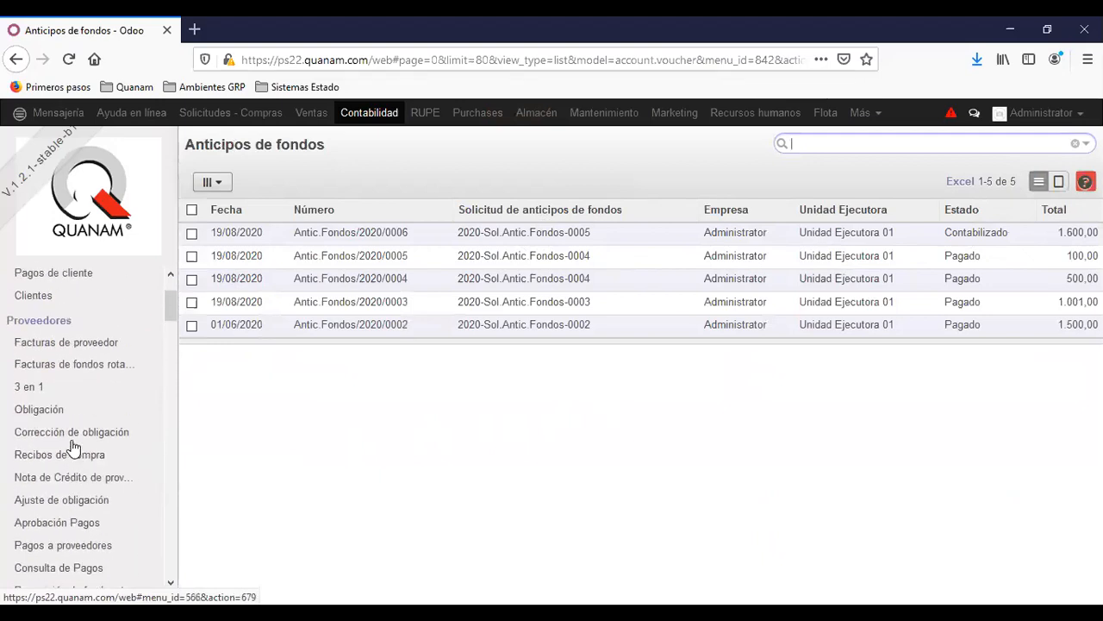
pyautogui.scroll(-2, 86, 517)
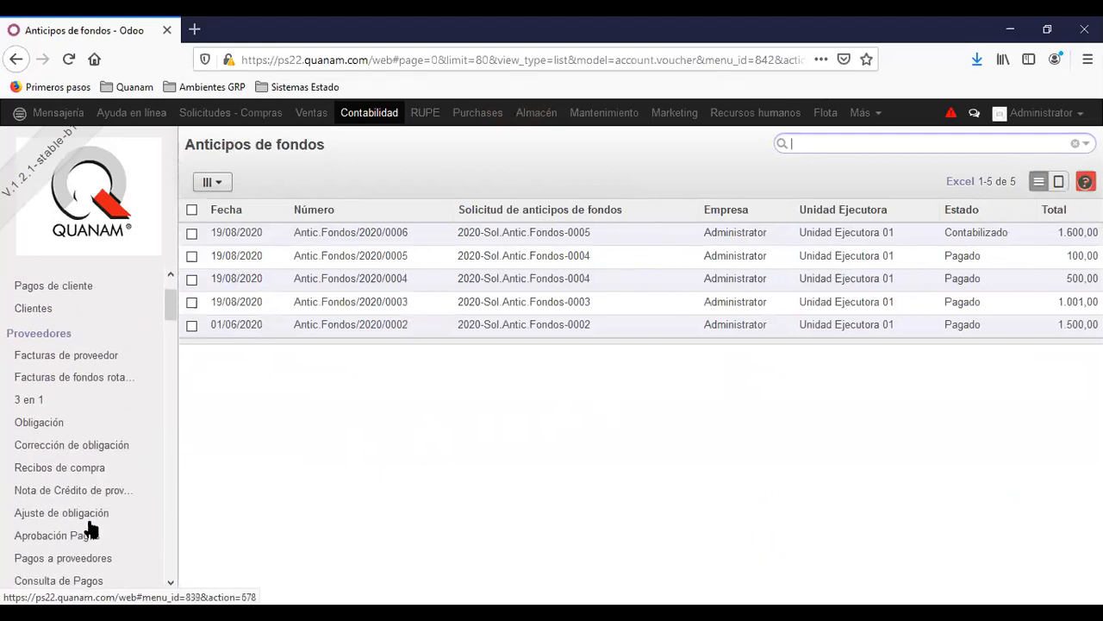
pyautogui.click(88, 498)
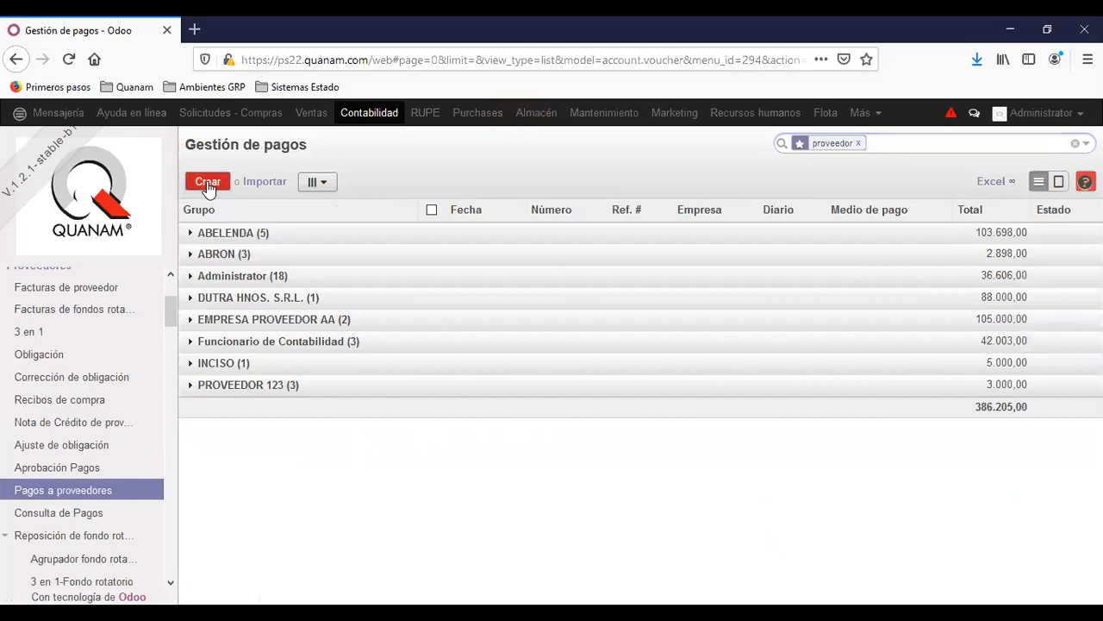
pyautogui.click(207, 182)
pyautogui.write('ad')
pyautogui.press('Return')
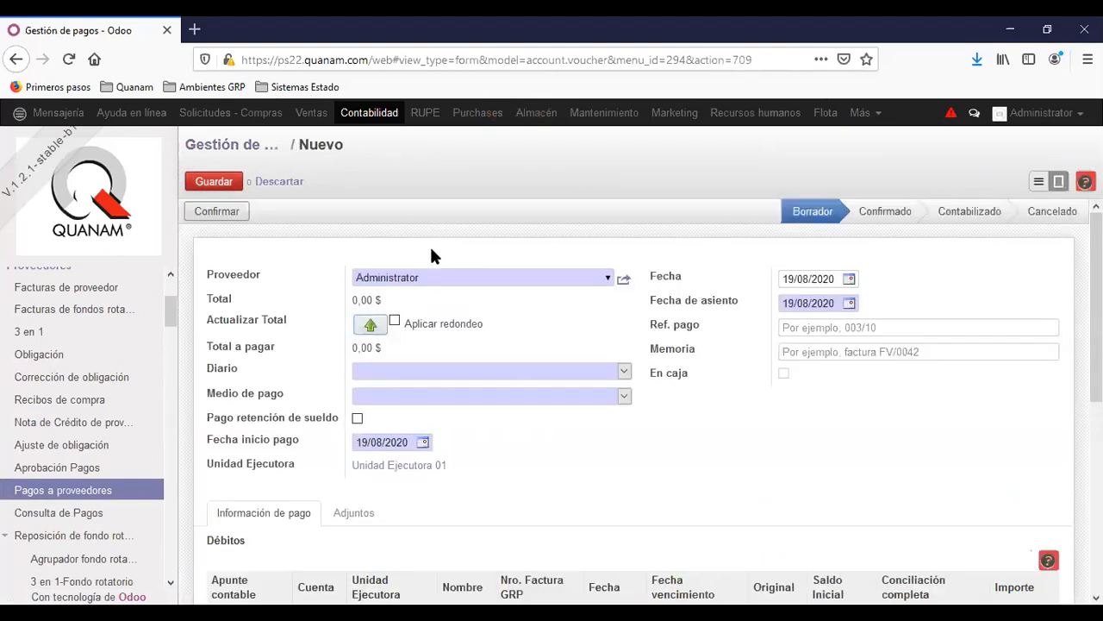
# Set the payment's Diario to Banco MN CTA/CTE Nº 1 (UYU) and Medio de pago to Transferencia, and fill in the operation number
pyautogui.click(390, 368)
pyautogui.click(440, 159)
pyautogui.click(451, 394)
pyautogui.click(433, 472)
pyautogui.click(811, 374)
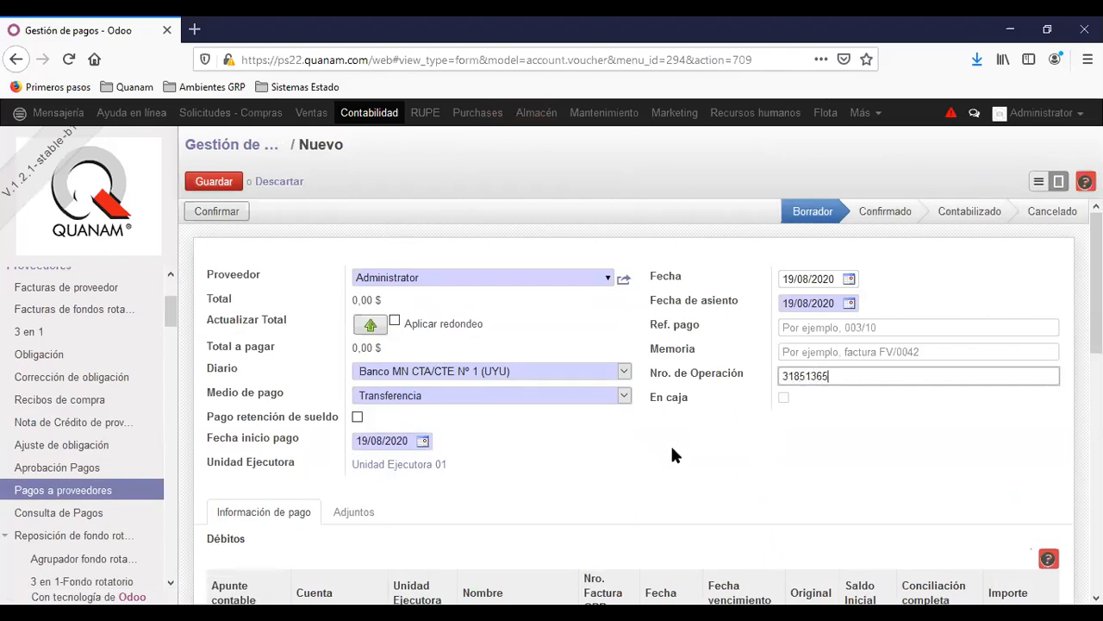
# Mark the 2020-Sol.Antic.Fondos-0005 debit line for Conciliación completa and save the payment
pyautogui.scroll(-3, 674, 455)
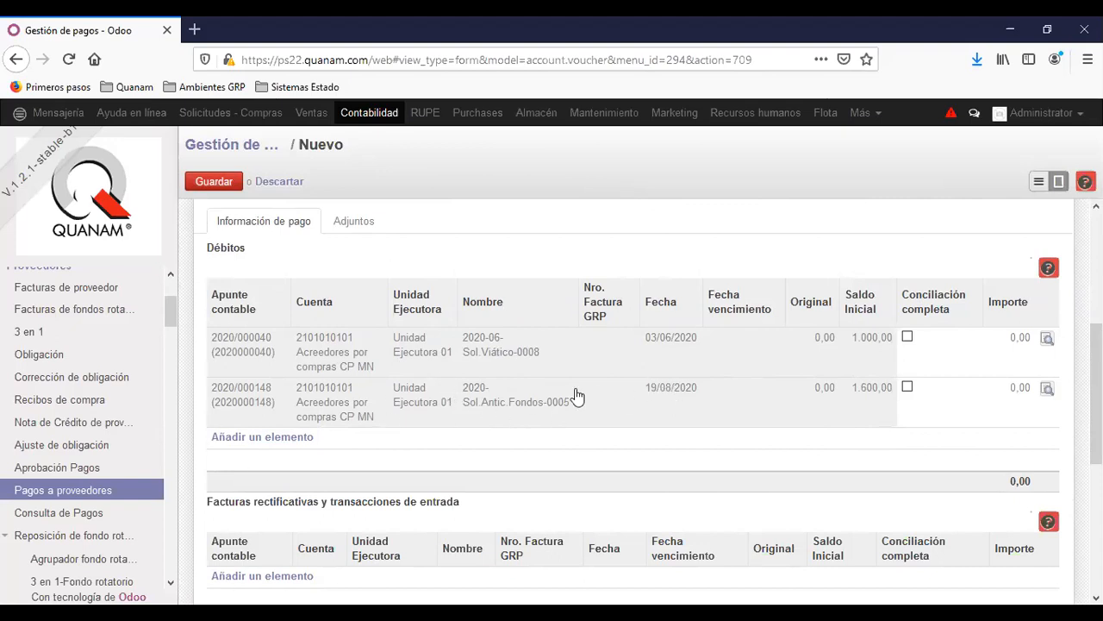
pyautogui.click(908, 388)
pyautogui.click(910, 389)
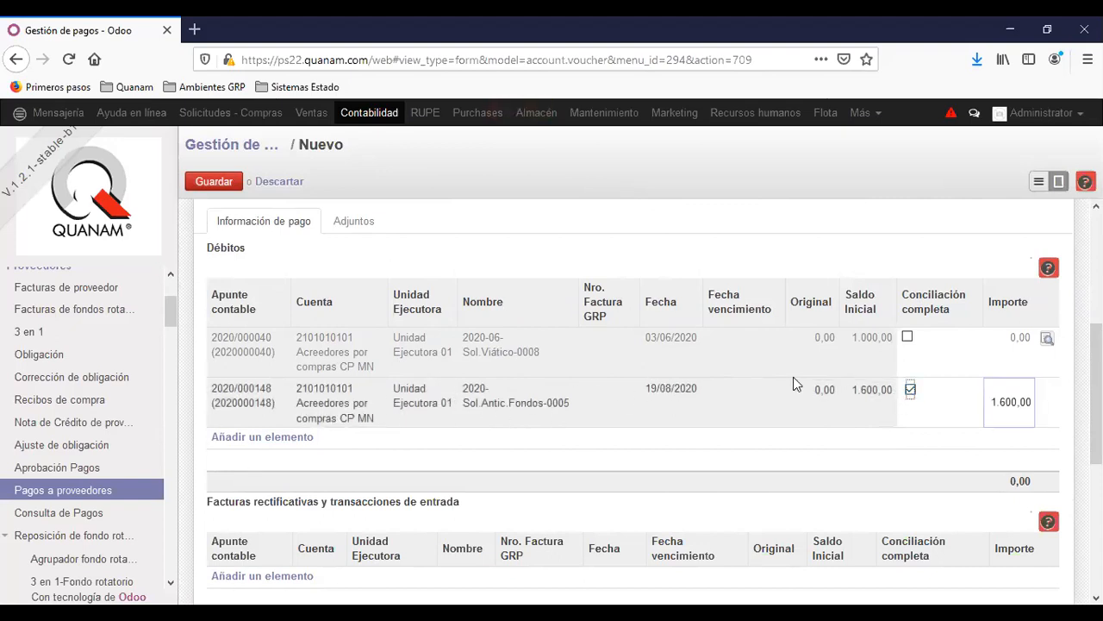
pyautogui.click(230, 181)
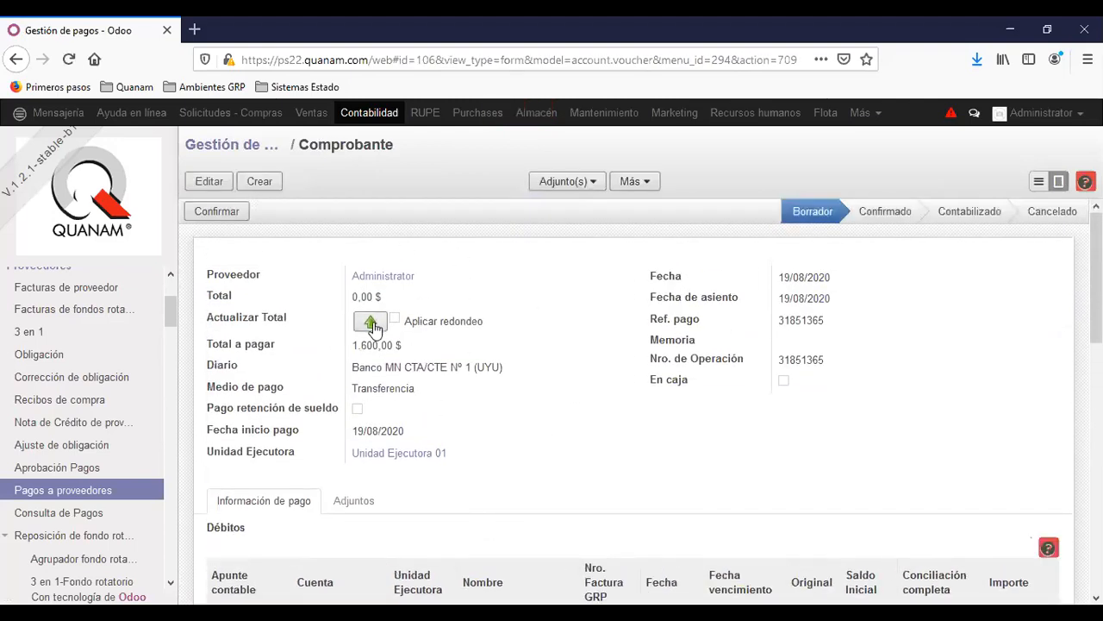
# Update the payment's total, confirm the payment and pay it
pyautogui.click(370, 324)
pyautogui.click(221, 212)
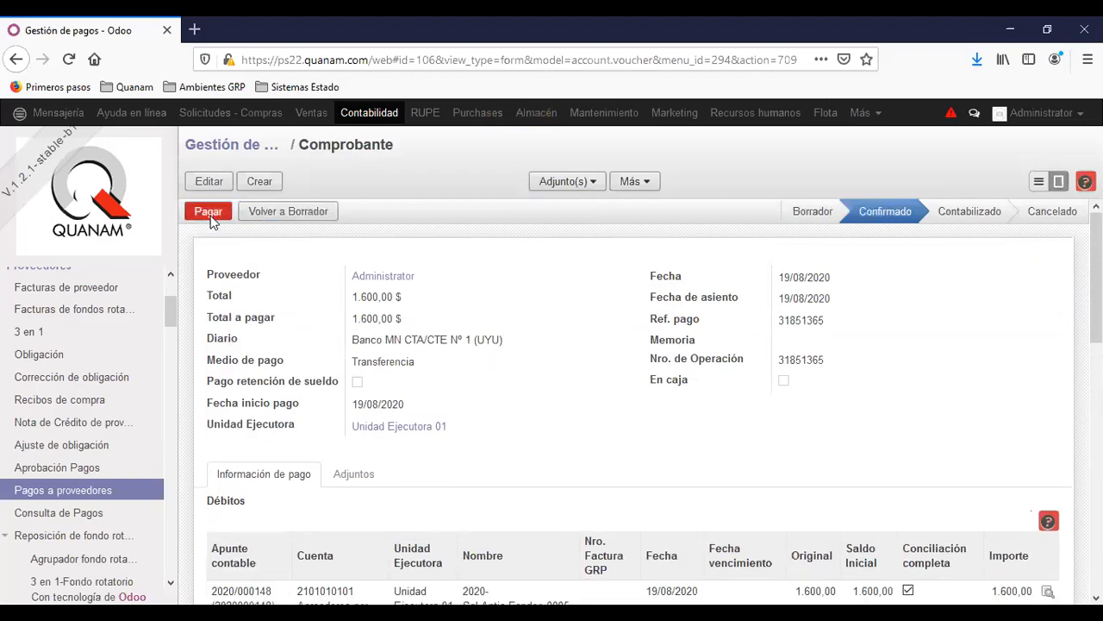
pyautogui.click(210, 215)
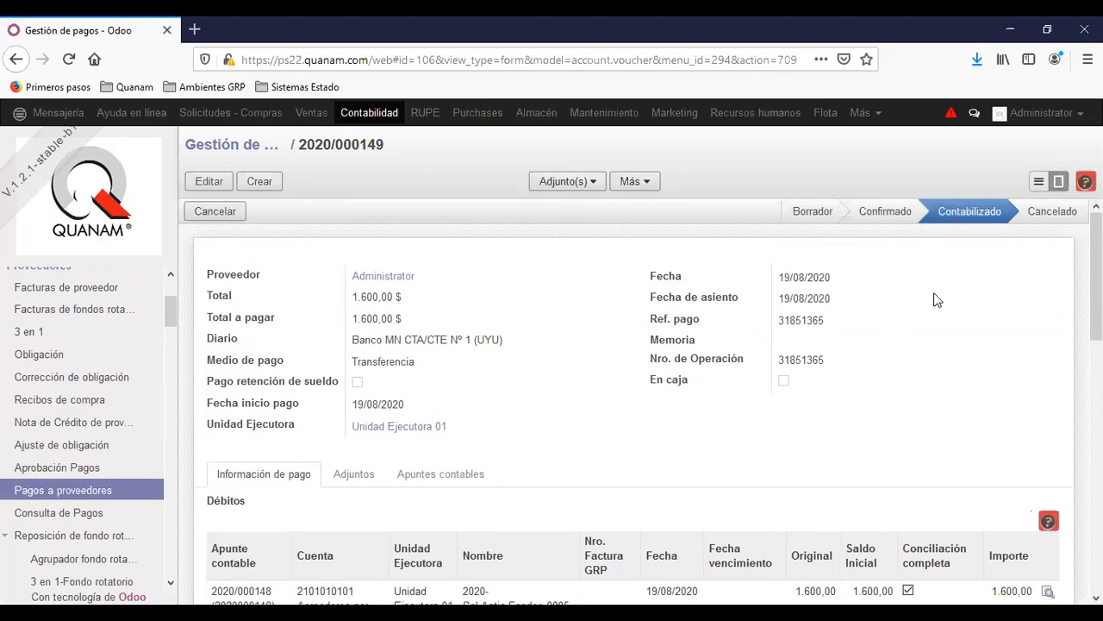
# Reopen the Anticipos de fondos list and check the state of the advance for 2020-Sol.Antic.Fondos-0005
pyautogui.scroll(-6, 86, 430)
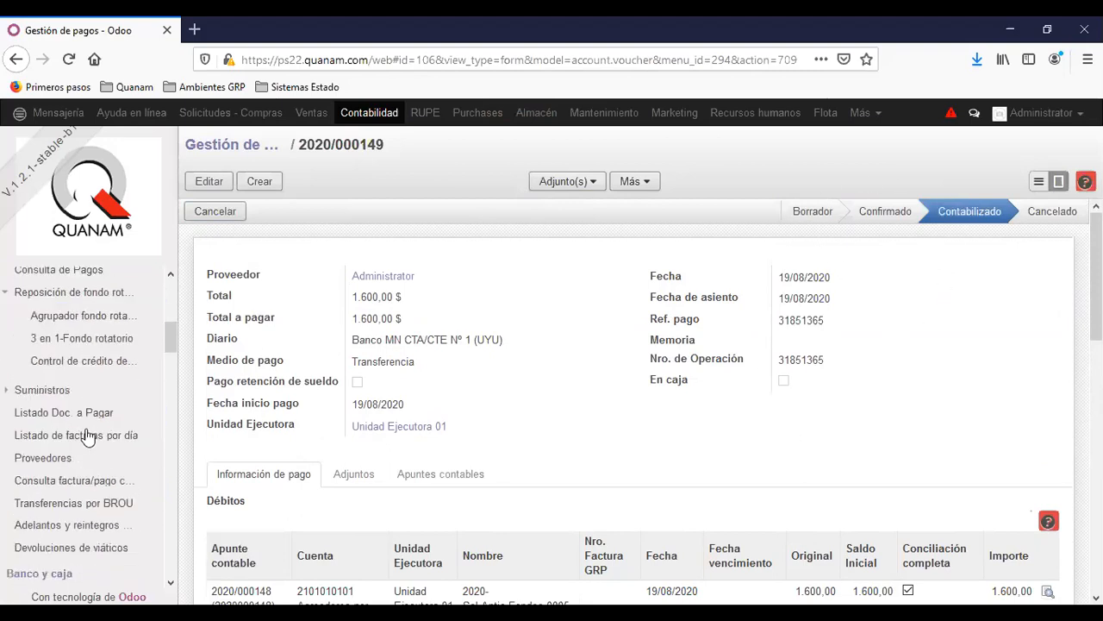
pyautogui.scroll(-5, 96, 429)
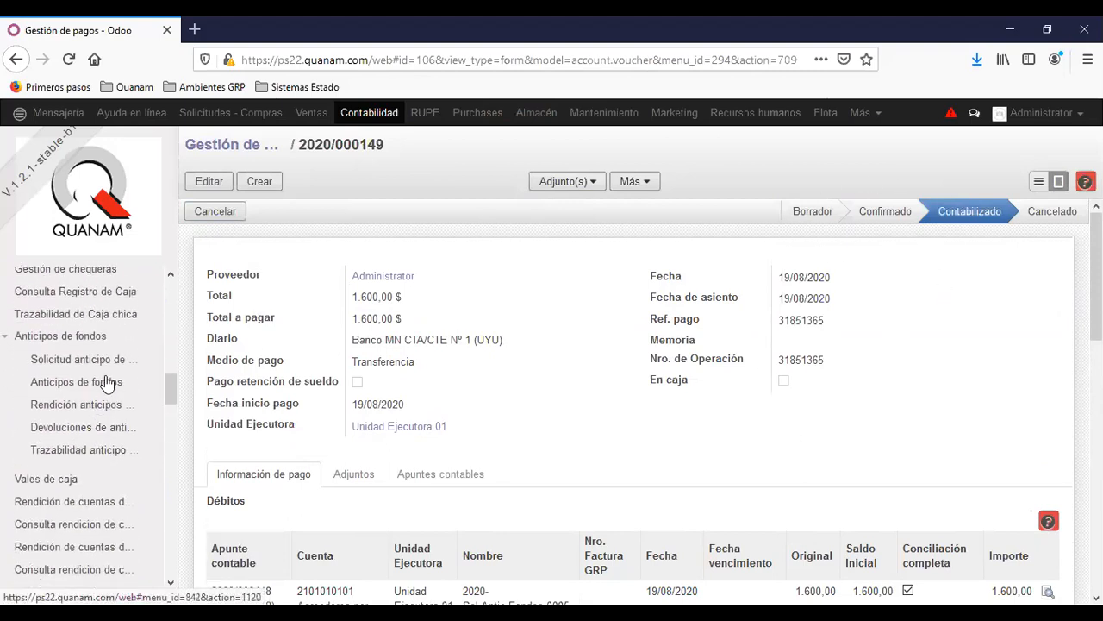
pyautogui.click(101, 382)
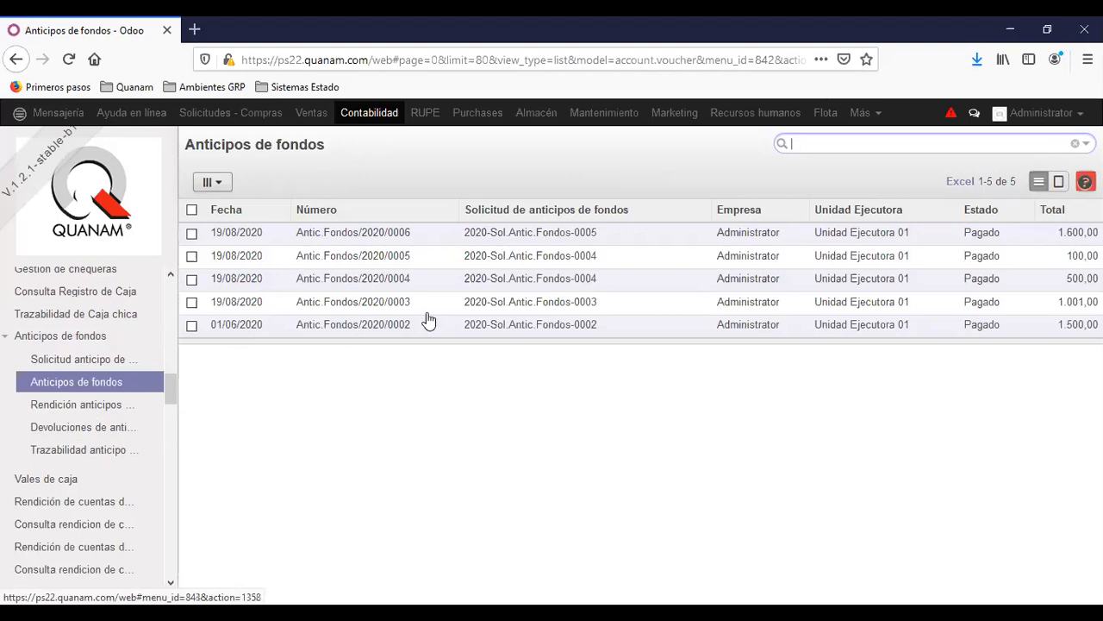
pyautogui.moveTo(524, 255); pyautogui.dragTo(542, 248)
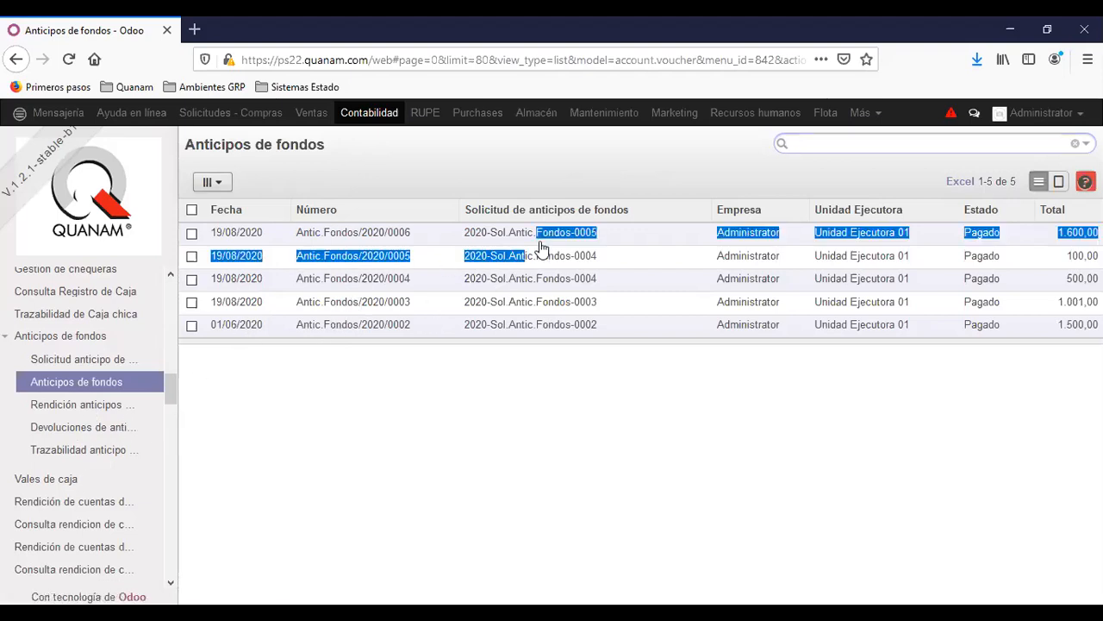
pyautogui.click(500, 376)
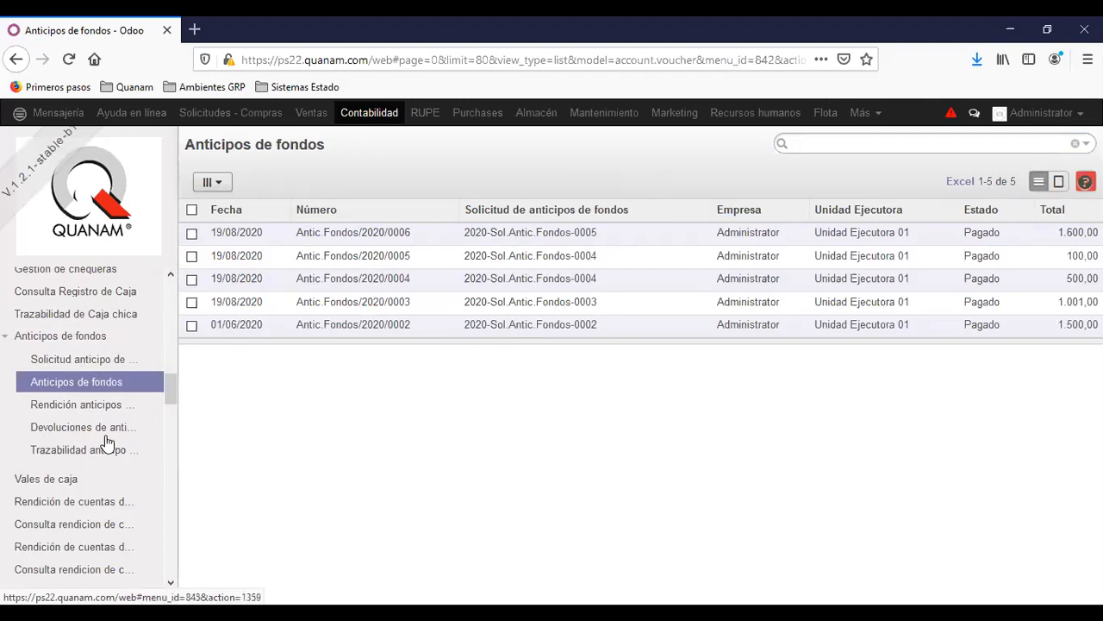
# Open the Trazabilidad anticipo de fondos report, hide the side menu and group the records by Rendición anticipo de fondo
pyautogui.click(84, 457)
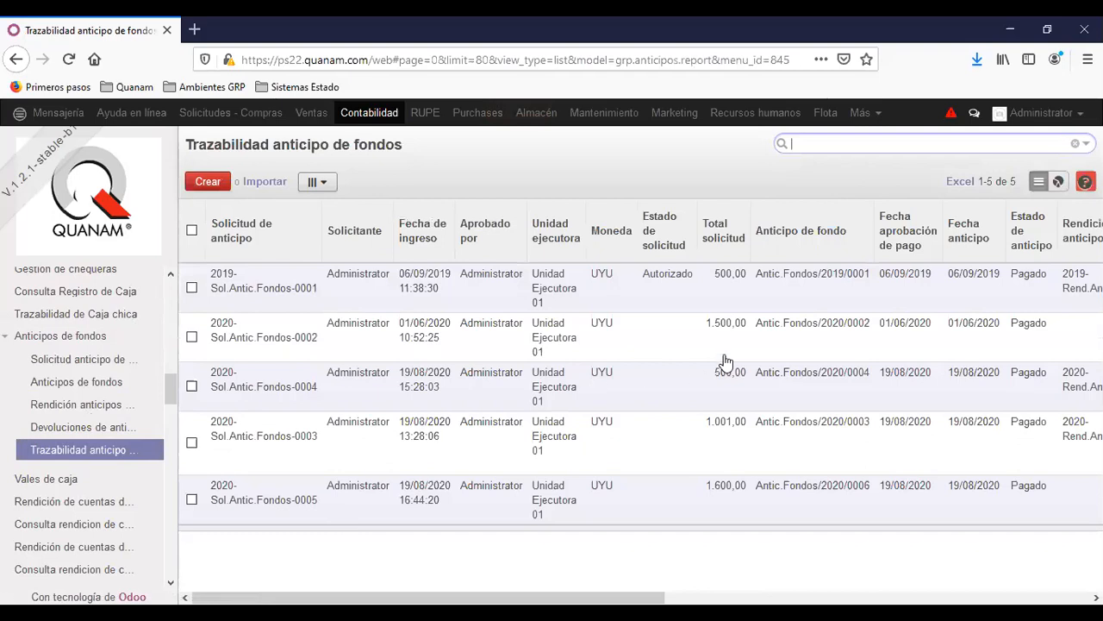
pyautogui.click(20, 114)
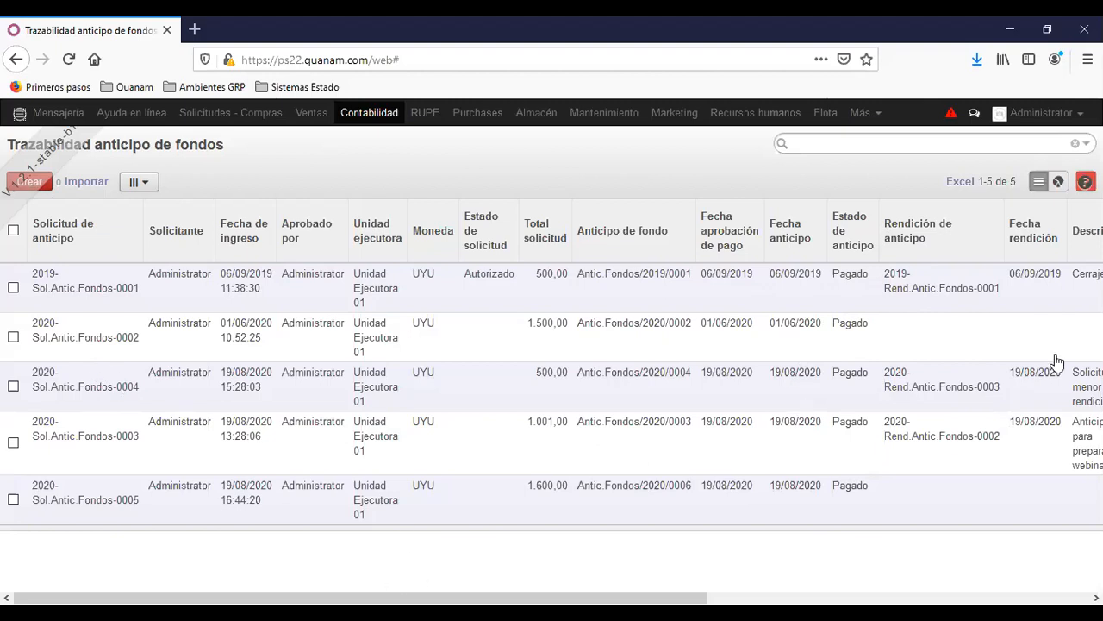
pyautogui.click(1087, 144)
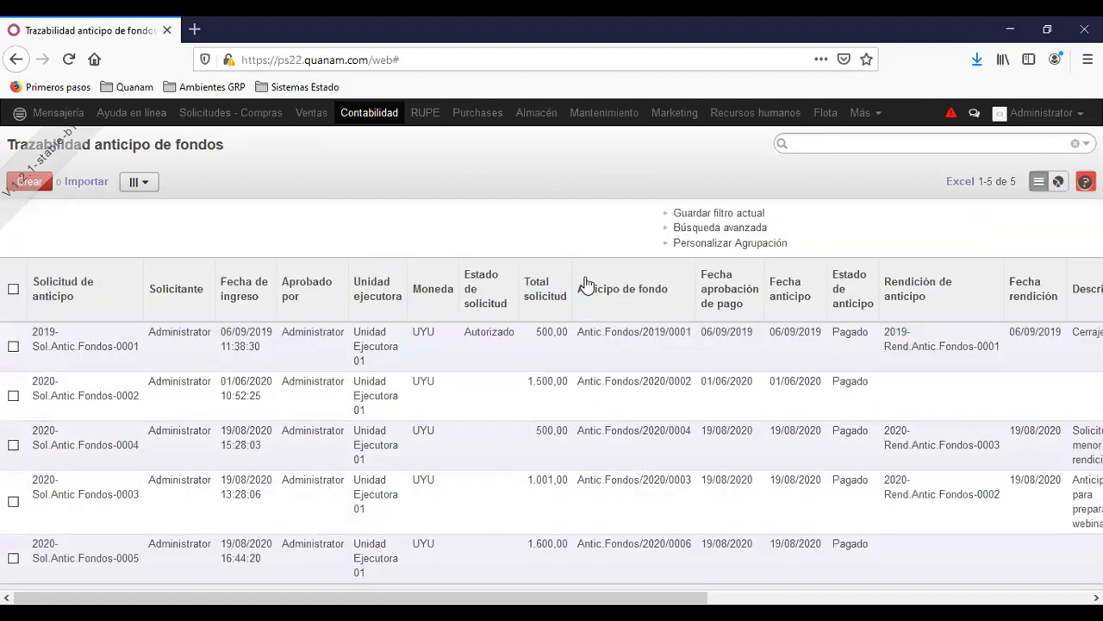
pyautogui.click(727, 244)
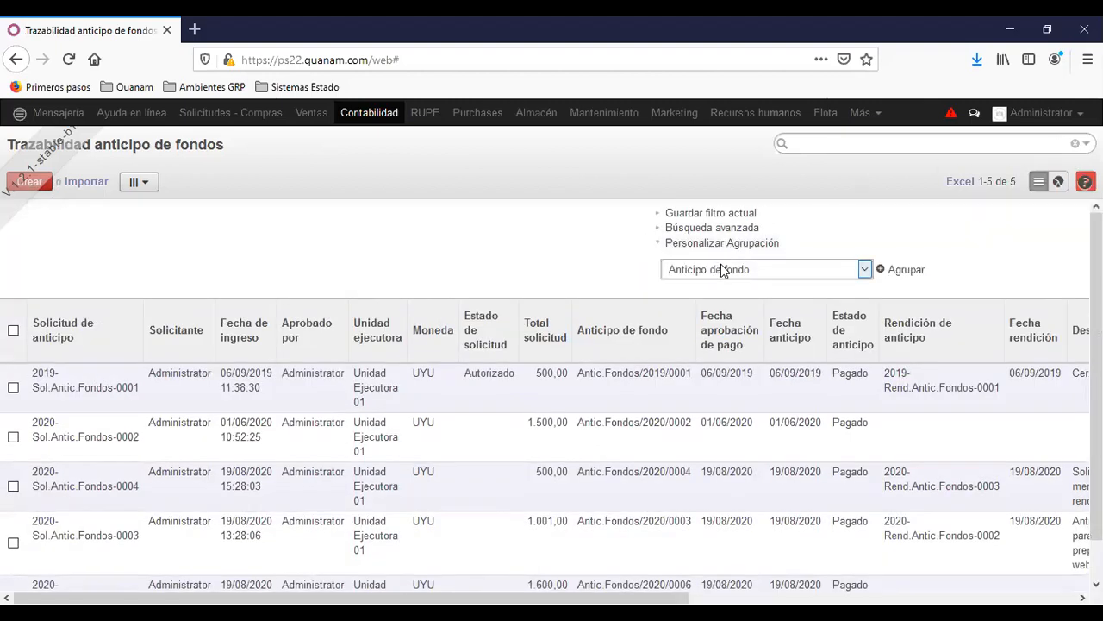
pyautogui.click(714, 268)
pyautogui.press('r')
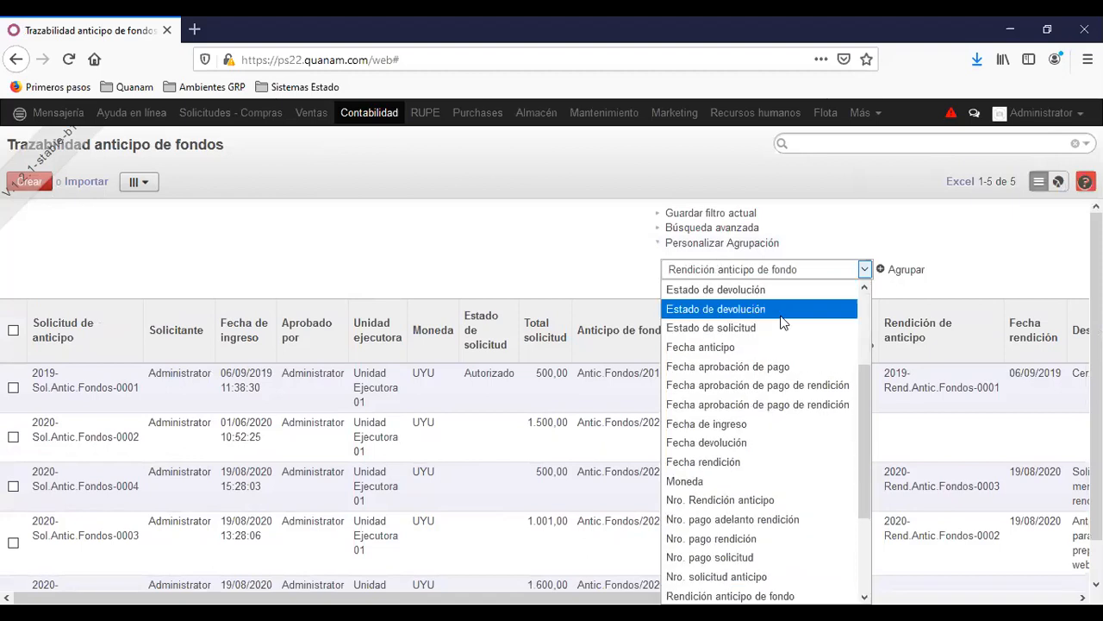
pyautogui.click(730, 594)
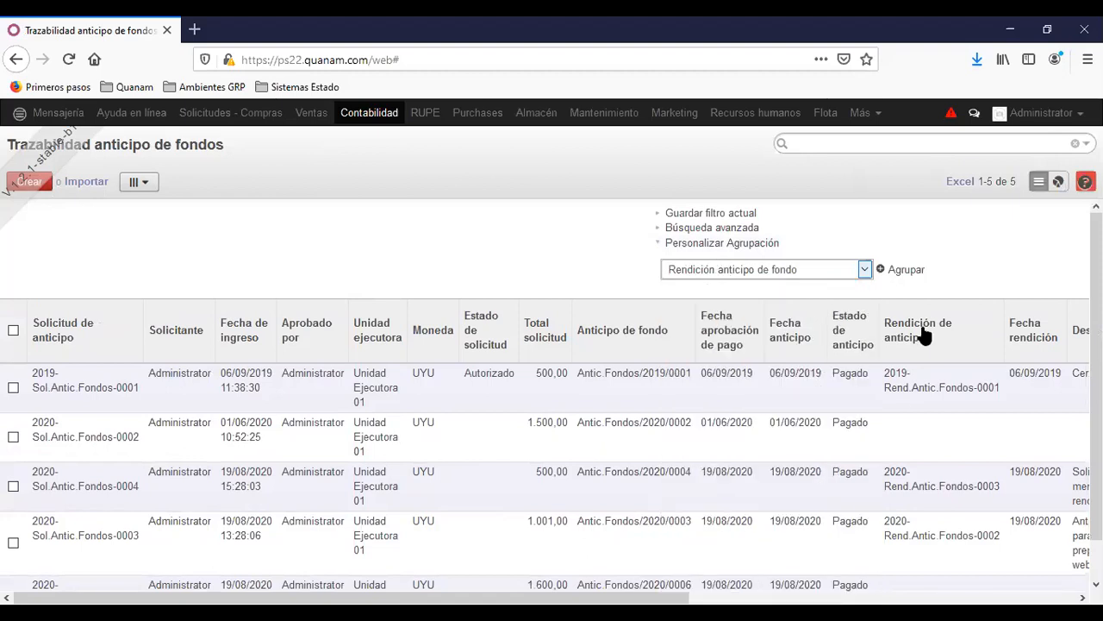
pyautogui.click(902, 269)
pyautogui.click(1039, 181)
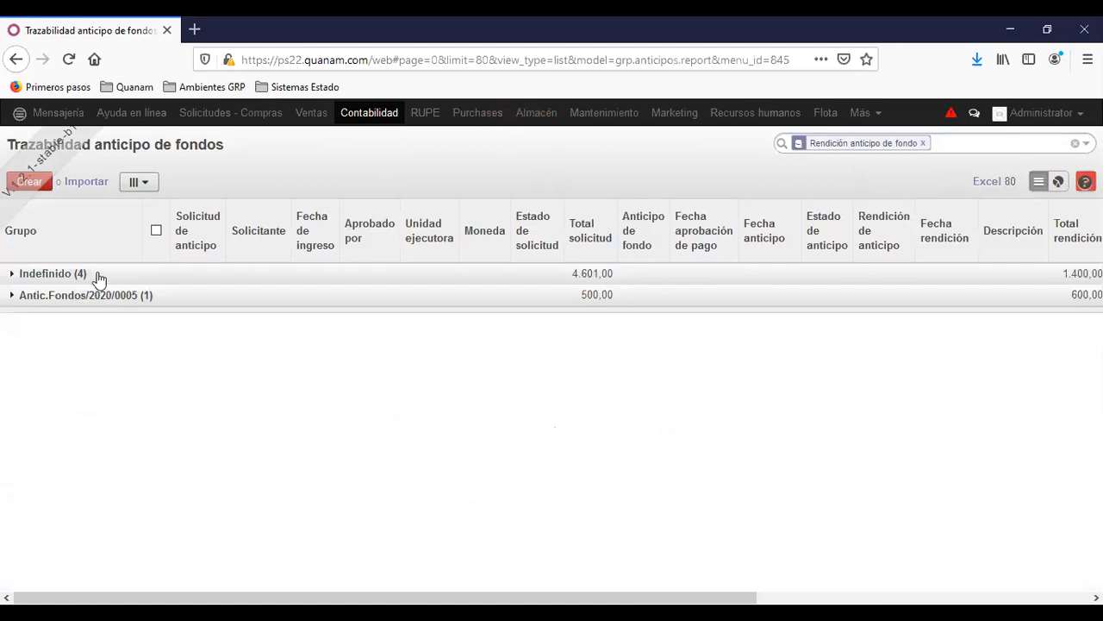
# Expand the Indefinido and Antic.Fondos/2020/0005 groups to examine their records, and remove the report's grouping
pyautogui.click(52, 273)
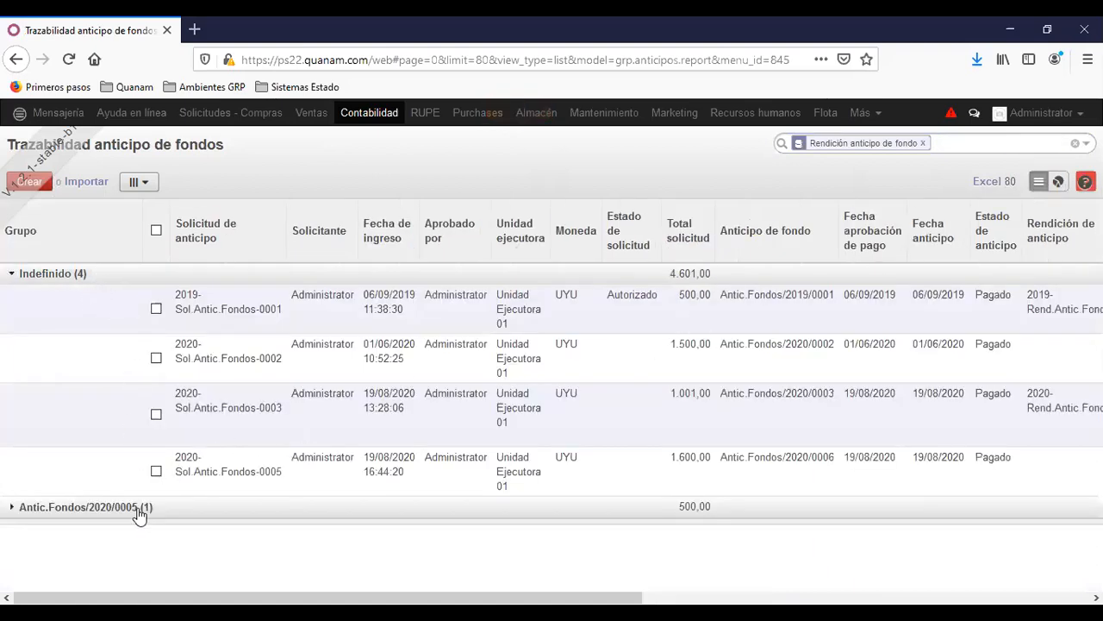
pyautogui.click(86, 507)
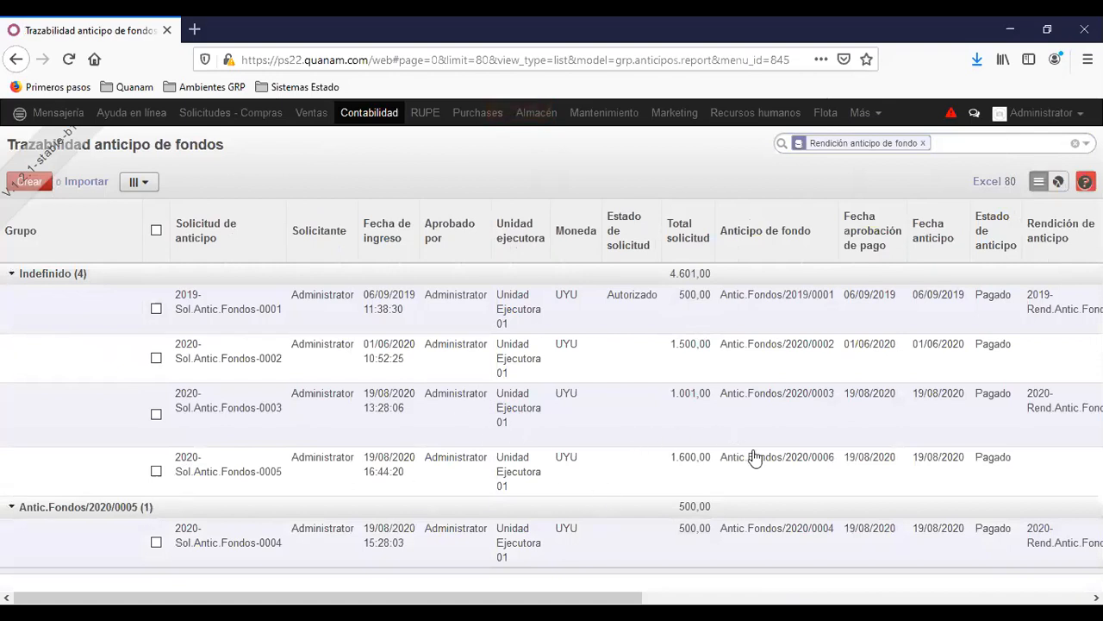
pyautogui.click(922, 143)
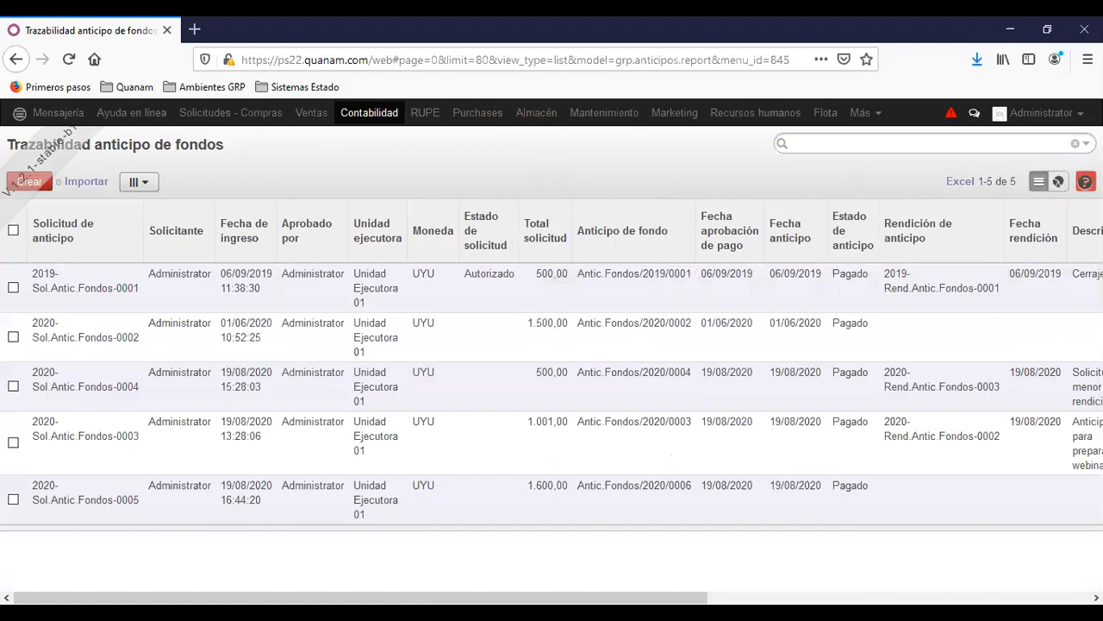
# Filter the Trazabilidad report with an advanced search for records where Rendición de anticipo no está establecida(o), and close the search options
pyautogui.click(1086, 144)
pyautogui.click(733, 243)
pyautogui.click(733, 229)
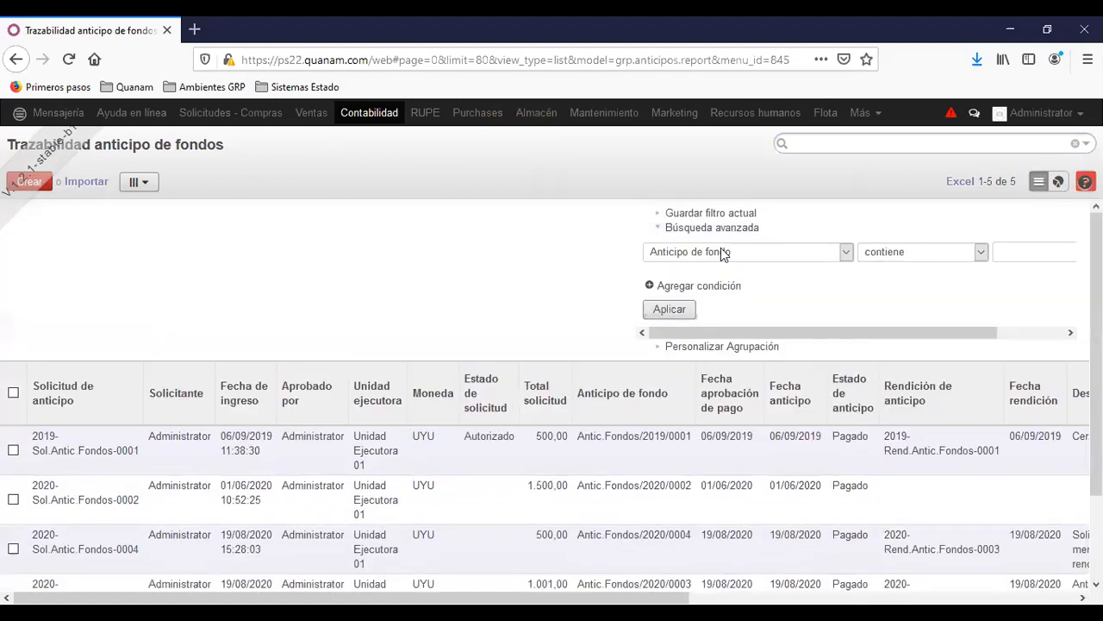
pyautogui.click(721, 250)
pyautogui.press('r')
pyautogui.press('Down')
pyautogui.press('Down')
pyautogui.press('Down')
pyautogui.press('Down')
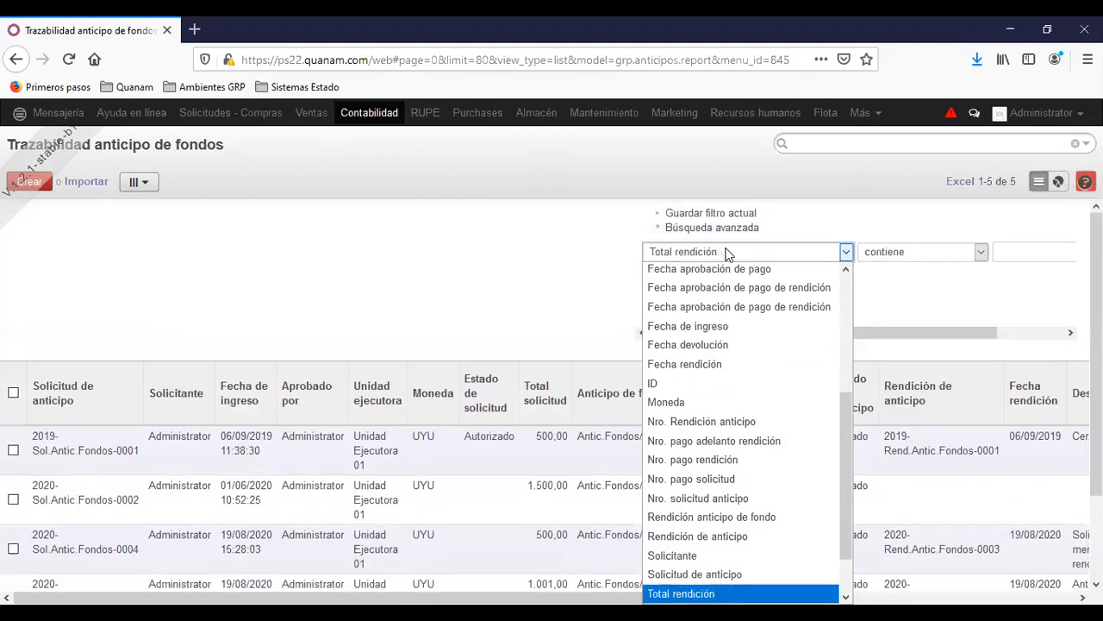
pyautogui.press('Up')
pyautogui.press('Up')
pyautogui.press('Up')
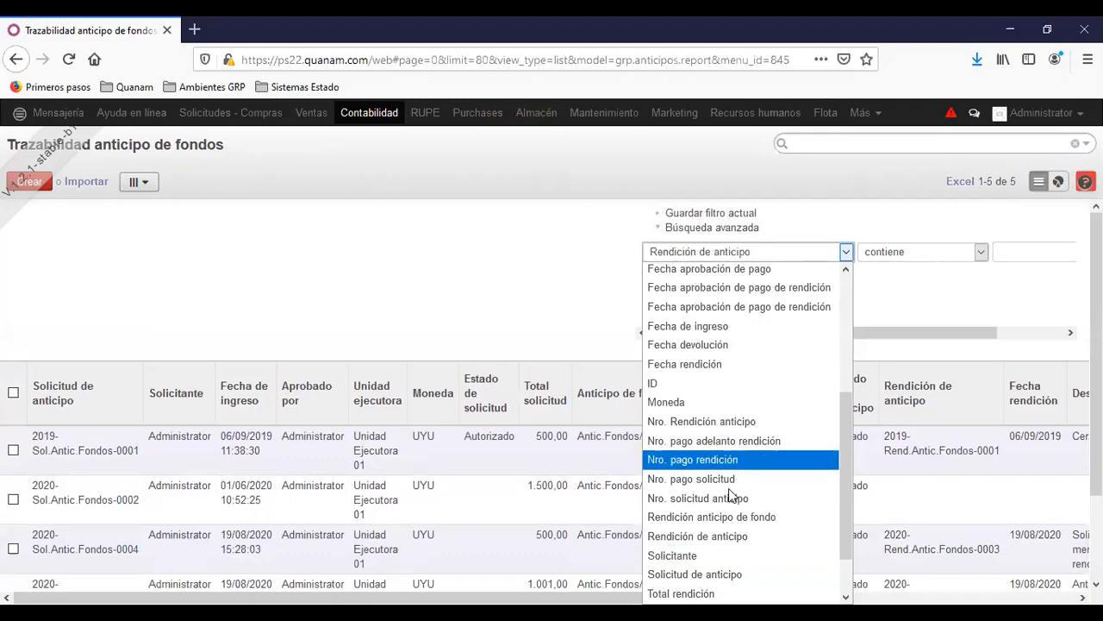
pyautogui.click(719, 532)
pyautogui.click(897, 254)
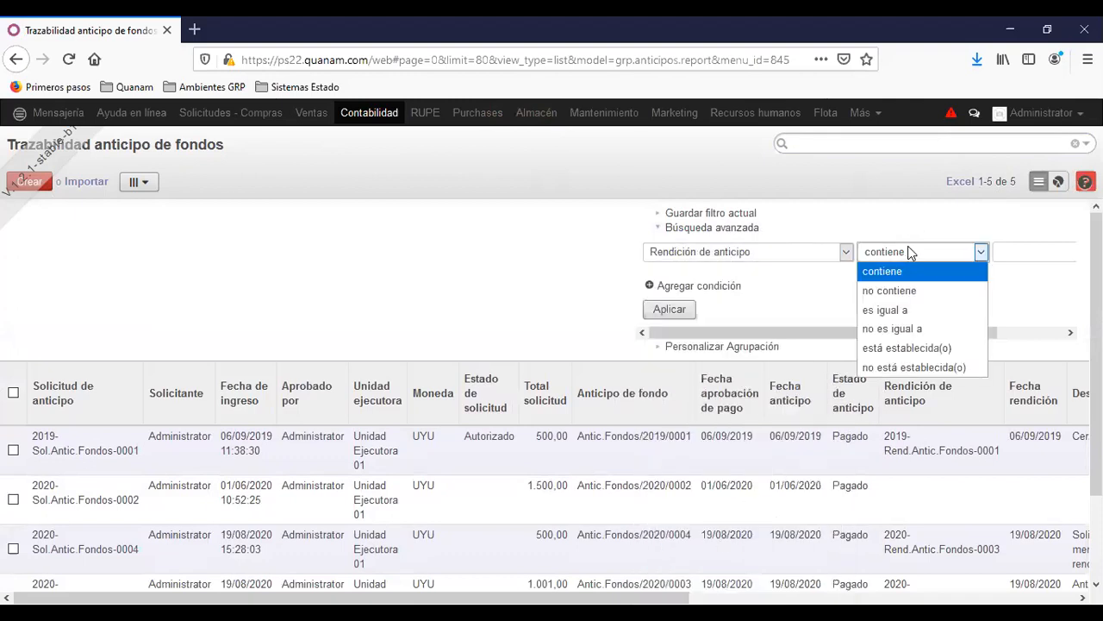
pyautogui.click(913, 367)
pyautogui.click(673, 310)
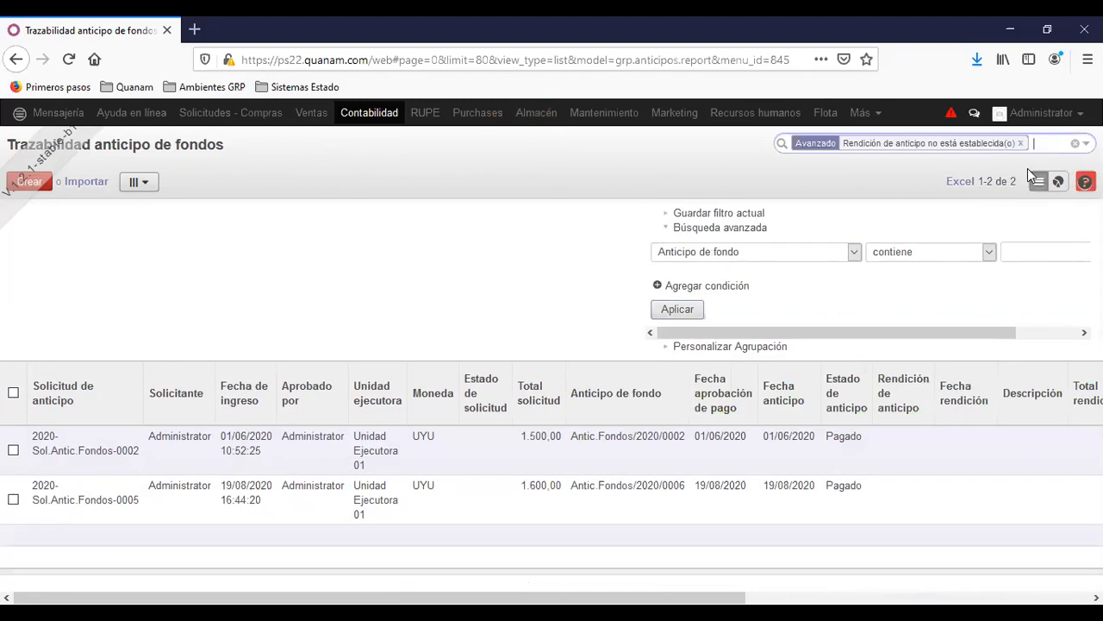
pyautogui.click(1039, 182)
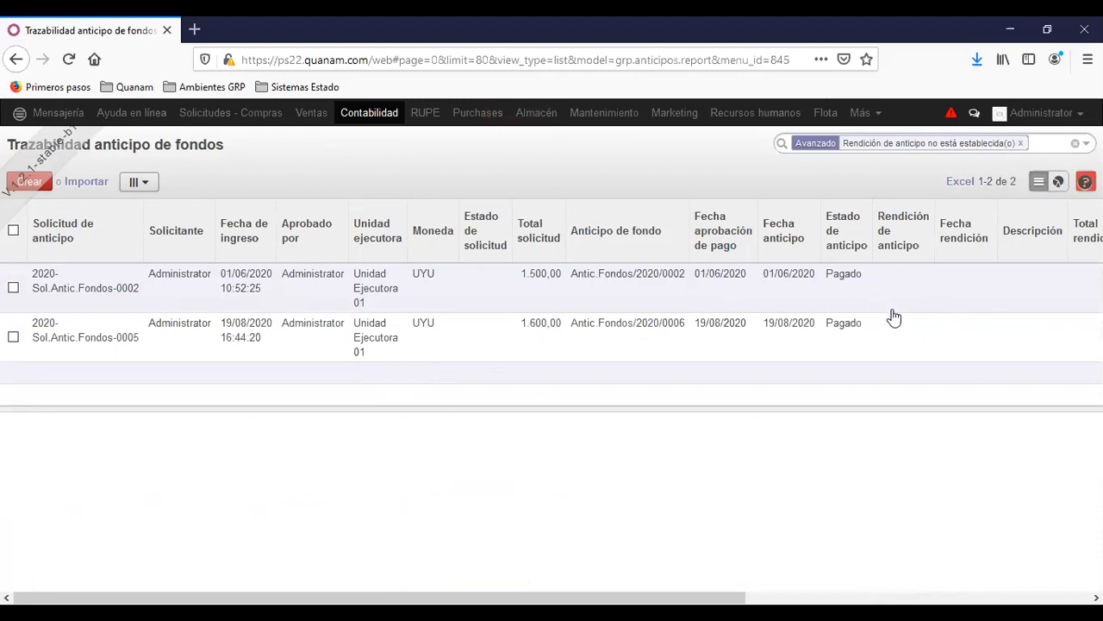
# Create a new record in Rendición anticipos de fondos with the description "Gastos incurridos para el webinar"
pyautogui.click(370, 113)
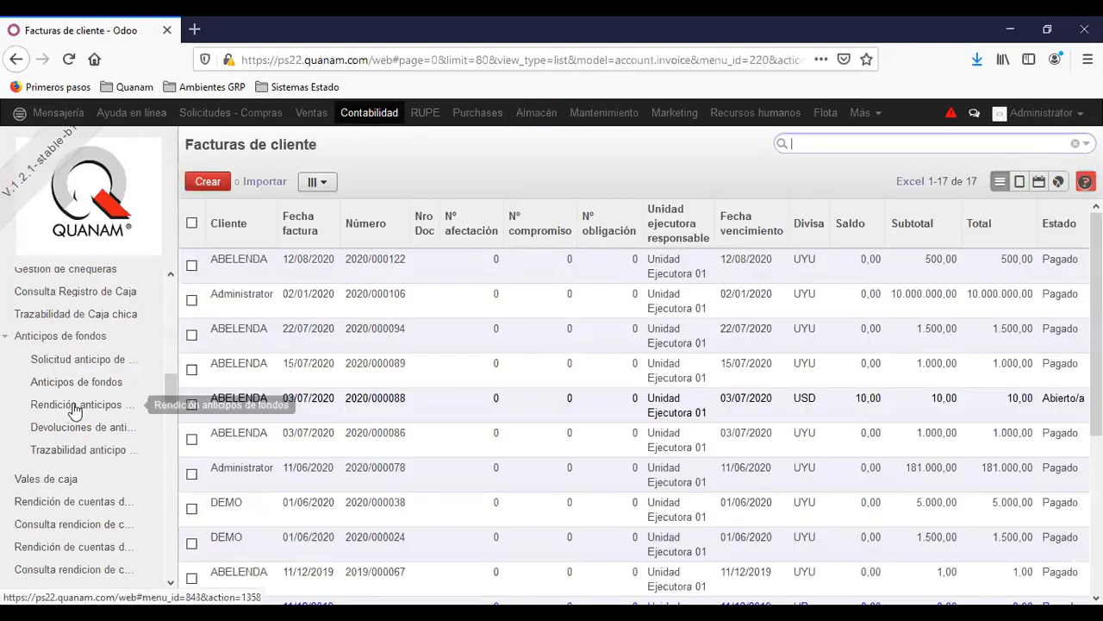
pyautogui.click(75, 407)
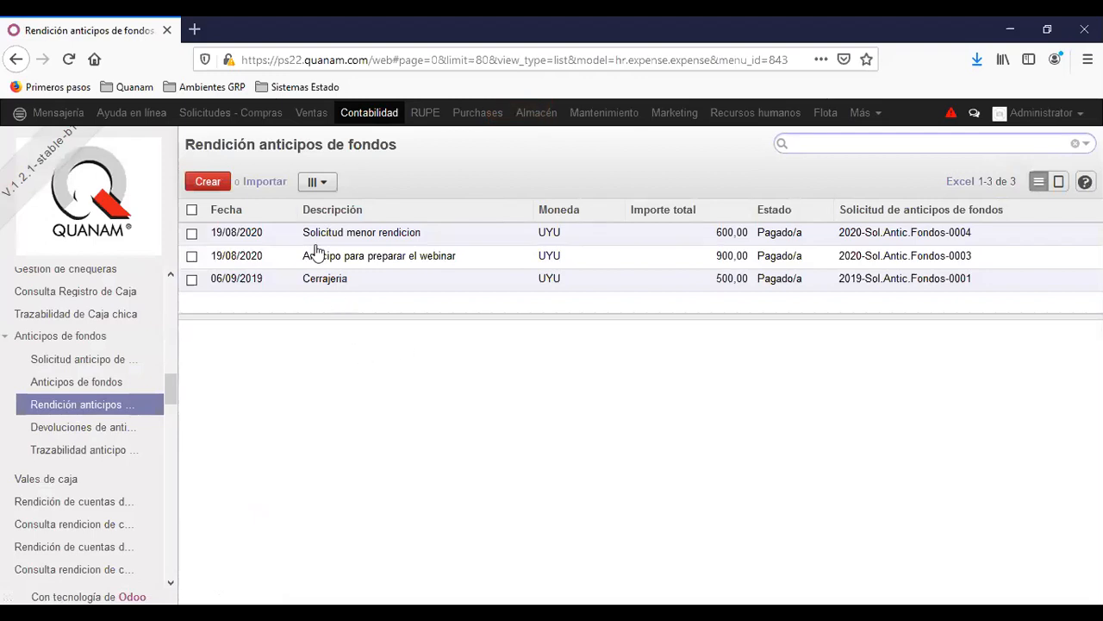
pyautogui.click(208, 181)
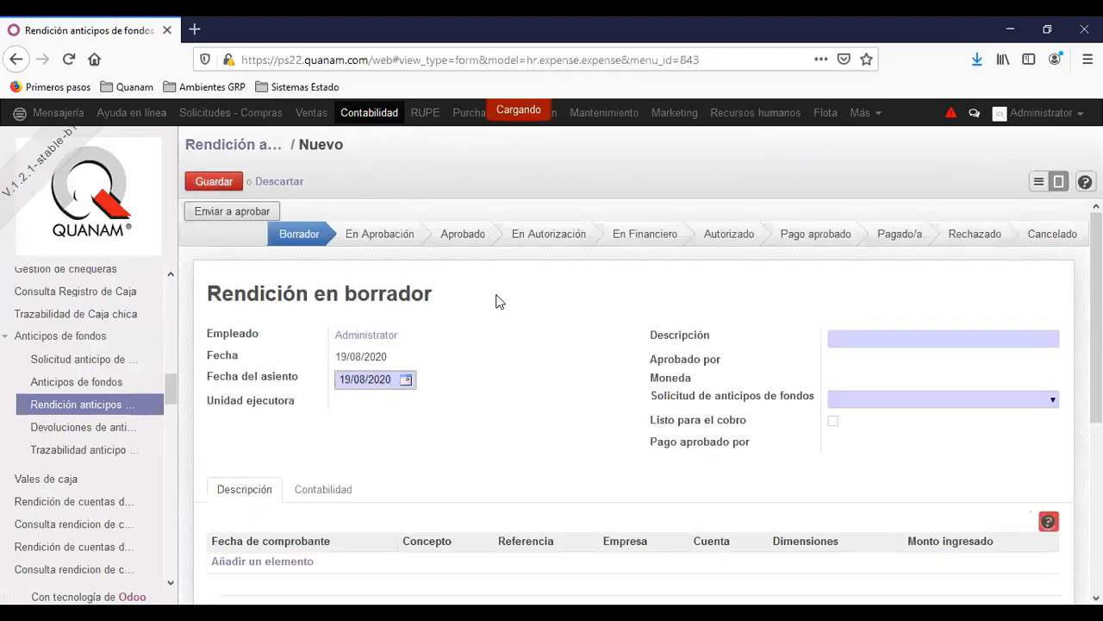
pyautogui.click(868, 342)
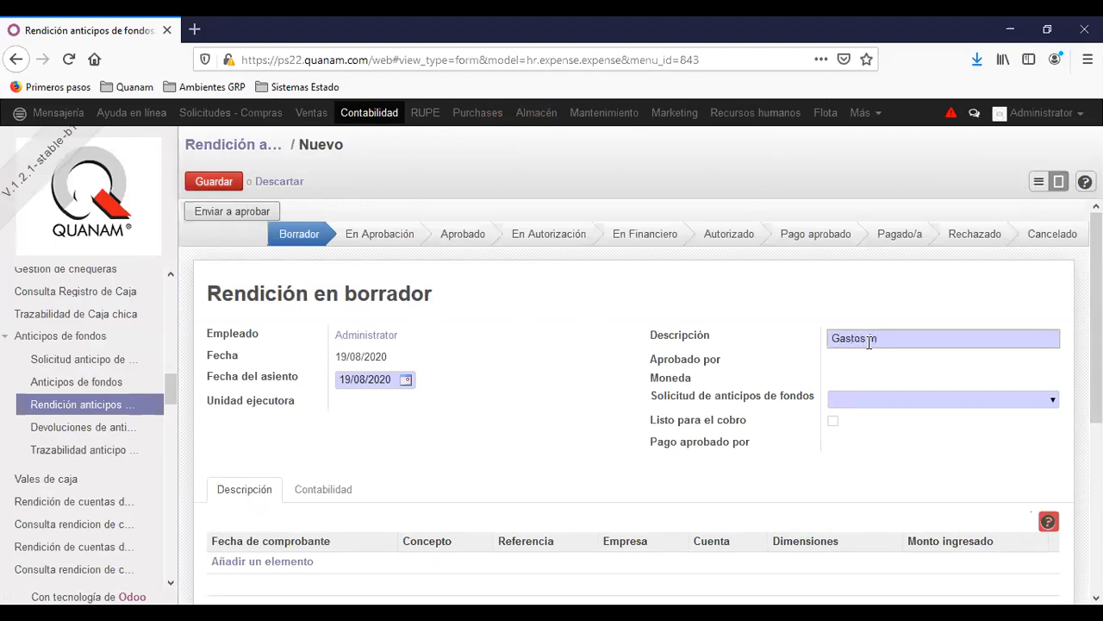
pyautogui.write('Gastos incurridos para el webinar')
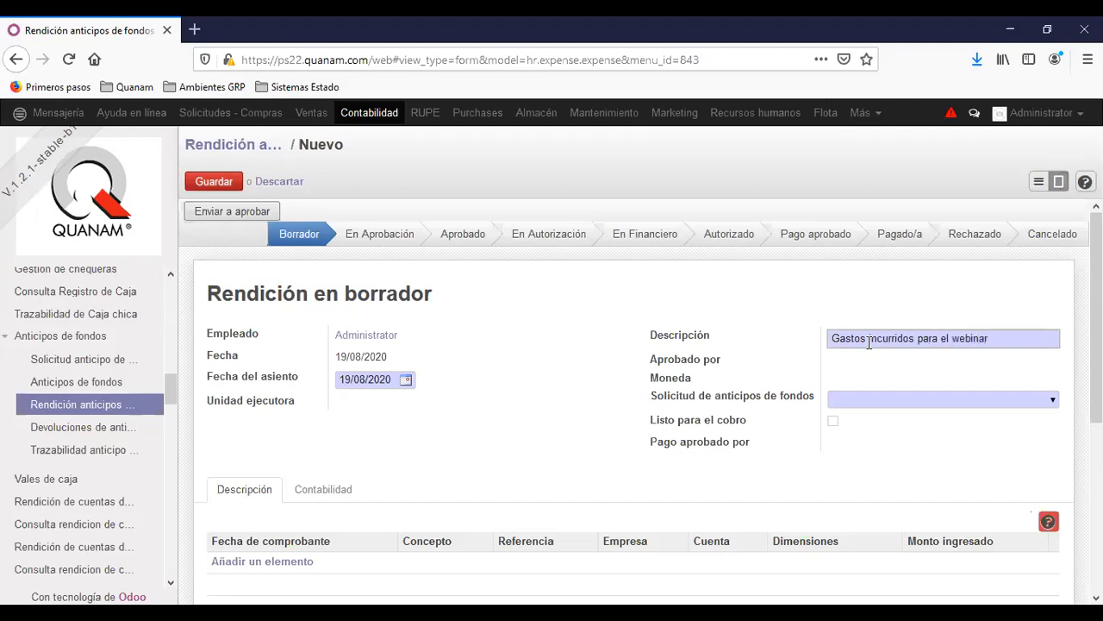
# Link the rendición to the funds advance request 2020-Sol.Antic.Fondos-0005 and review the loaded line and totals
pyautogui.click(918, 396)
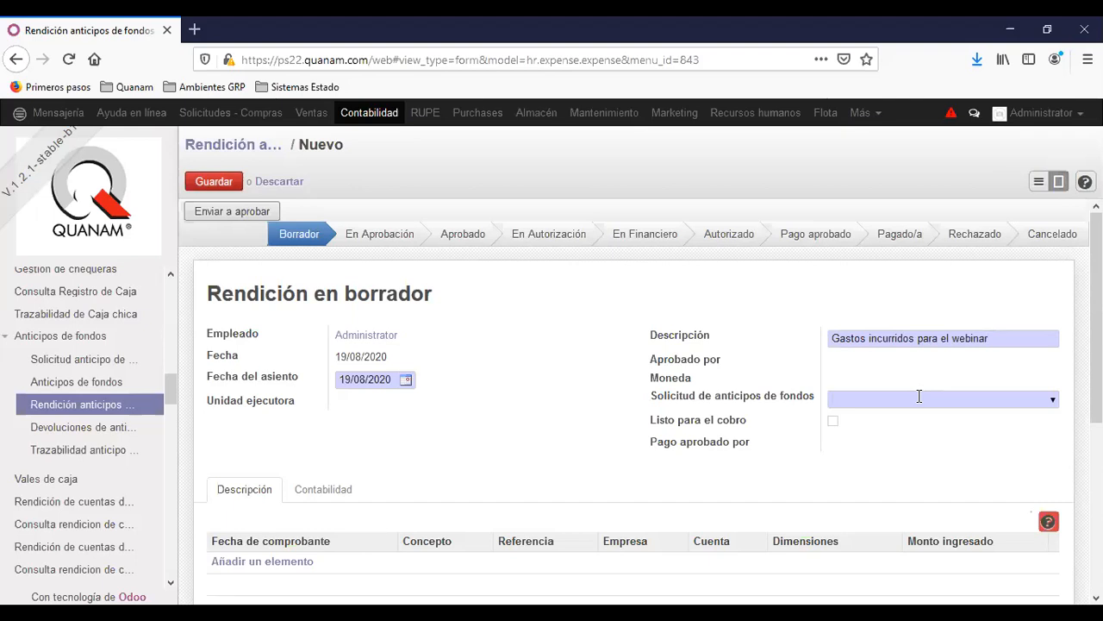
pyautogui.click(919, 396)
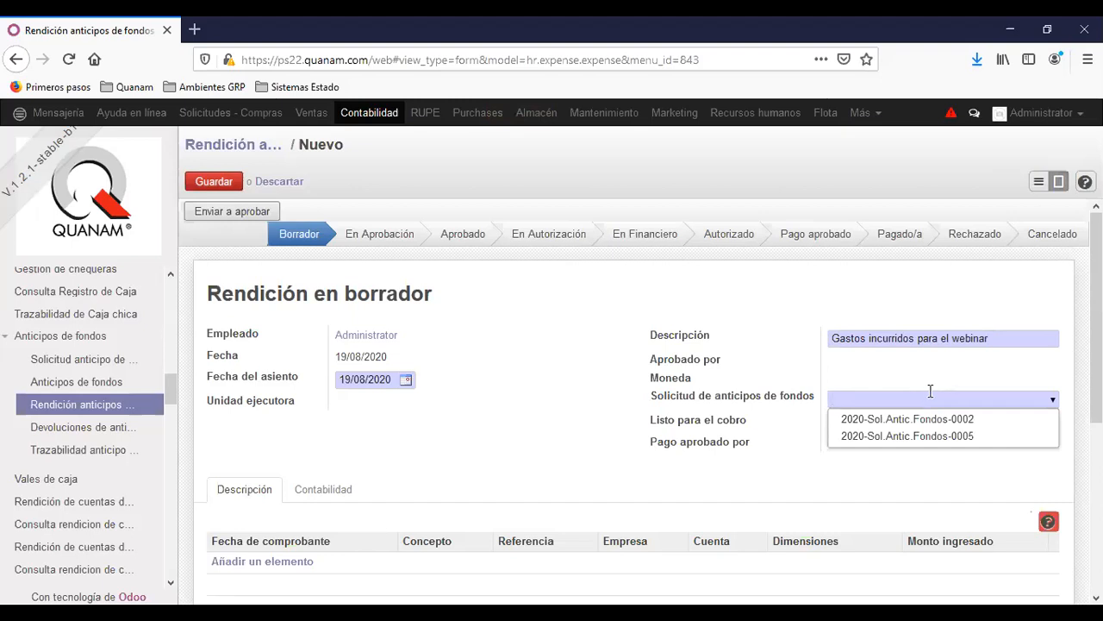
pyautogui.click(929, 437)
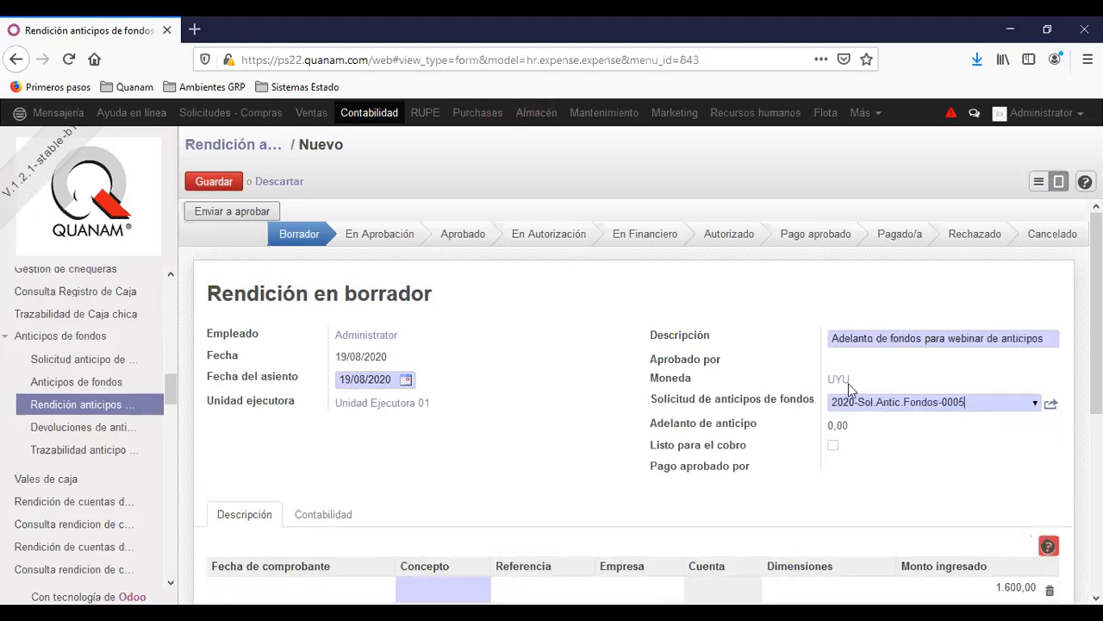
pyautogui.scroll(-5, 744, 419)
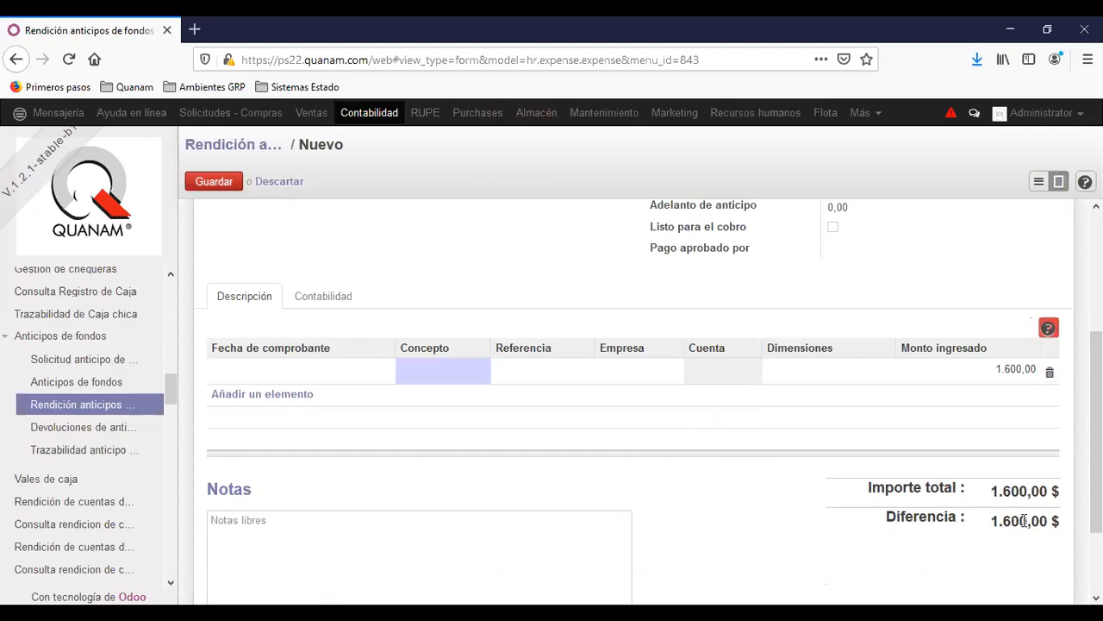
pyautogui.scroll(3, 1028, 526)
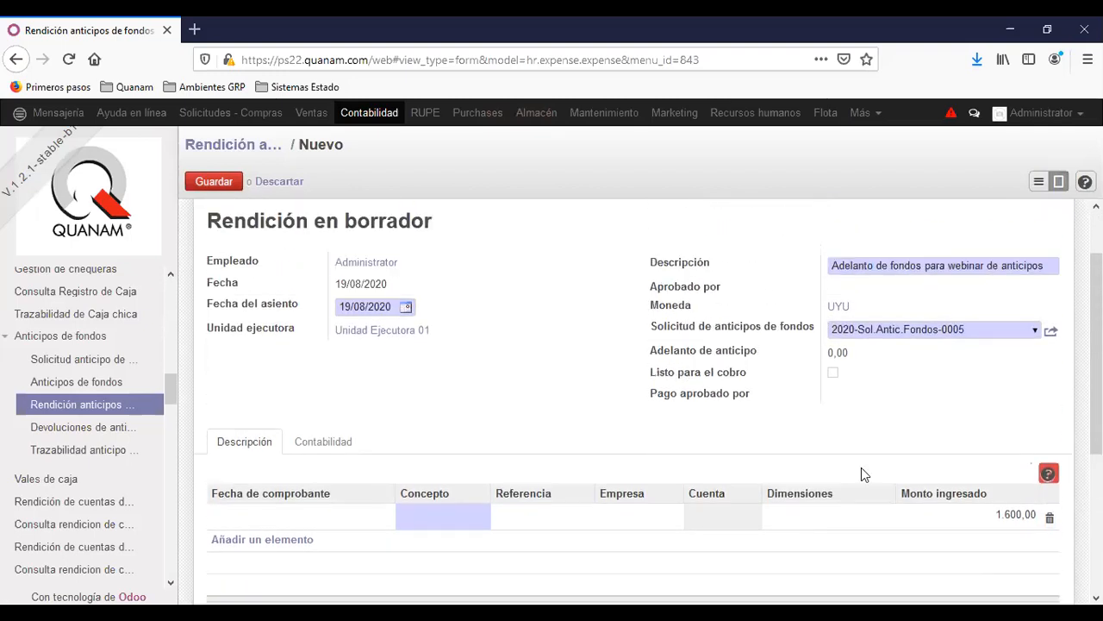
pyautogui.scroll(-2, 955, 526)
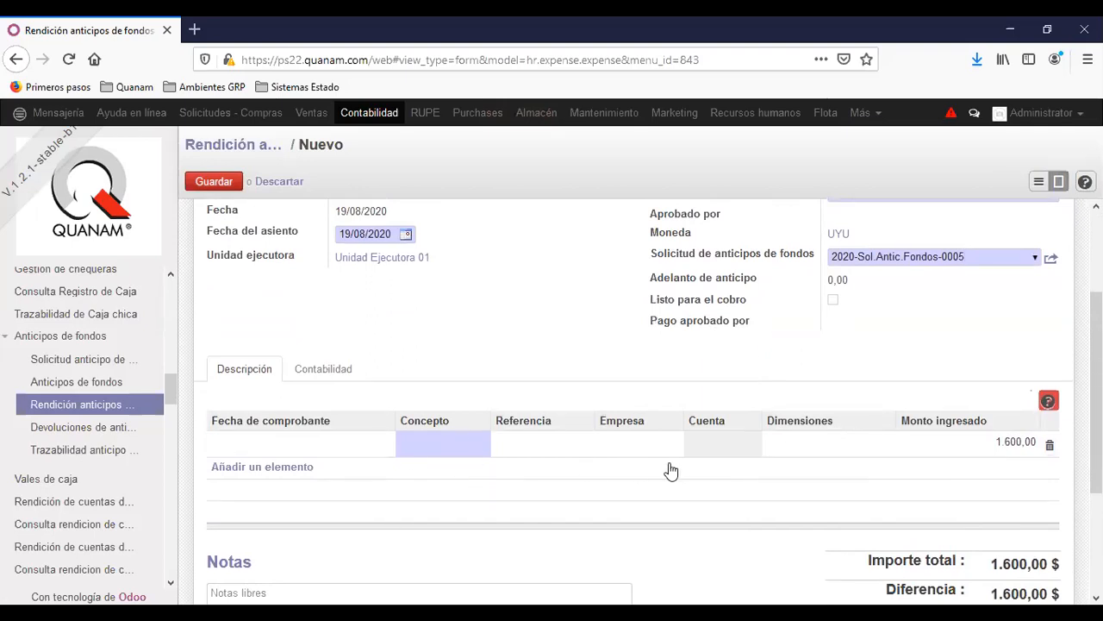
# Set the expense line's concept to Gastos varios, then open the concept's details to examine them and close them
pyautogui.click(438, 454)
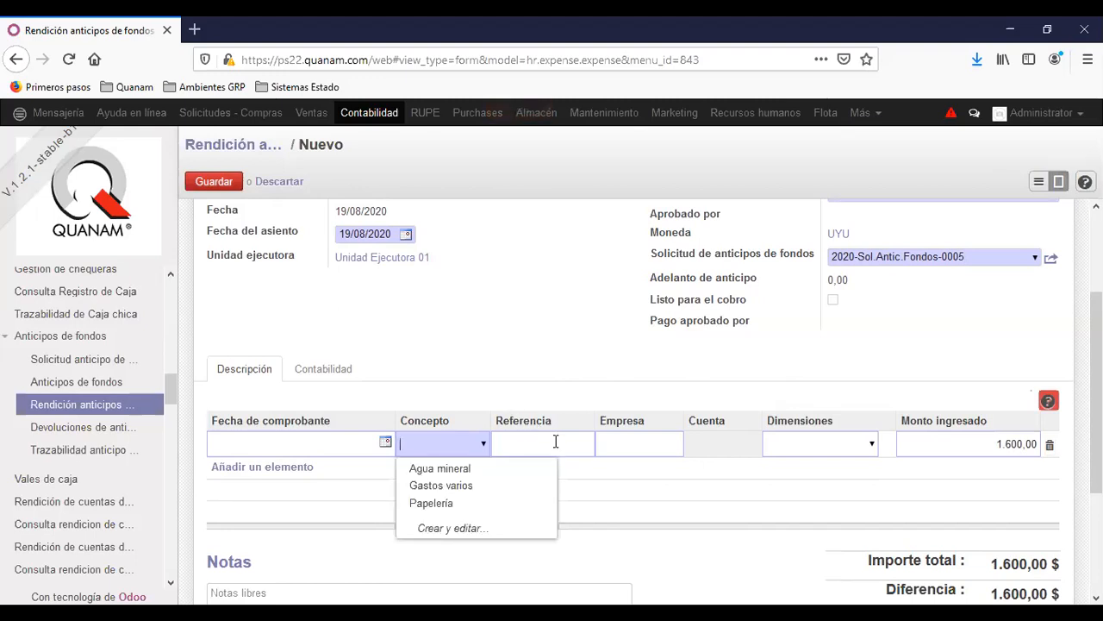
pyautogui.click(456, 487)
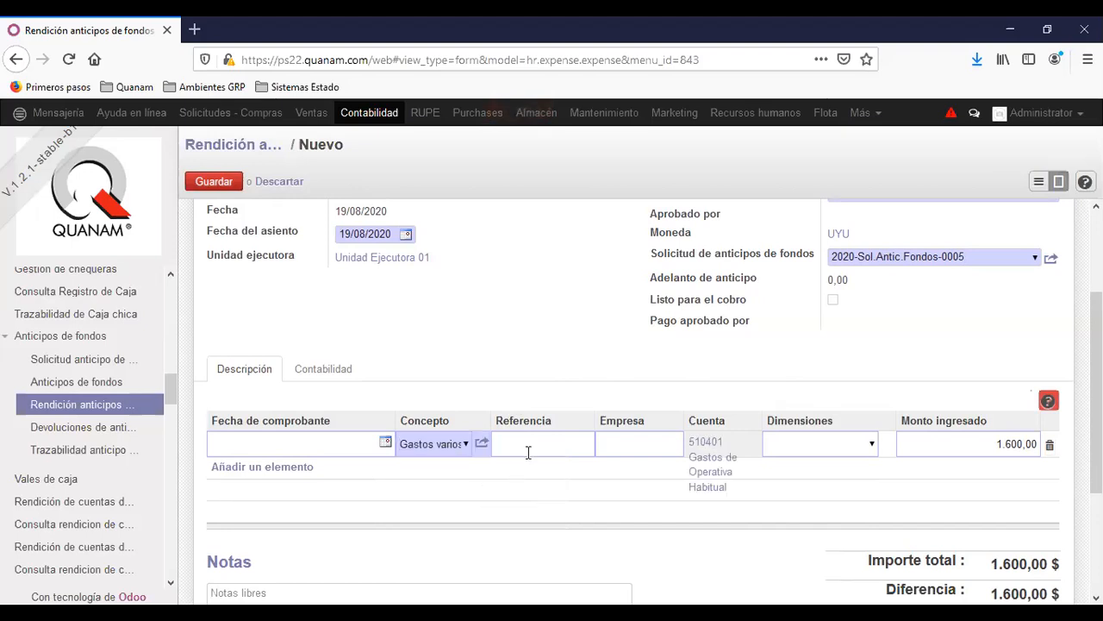
pyautogui.click(482, 444)
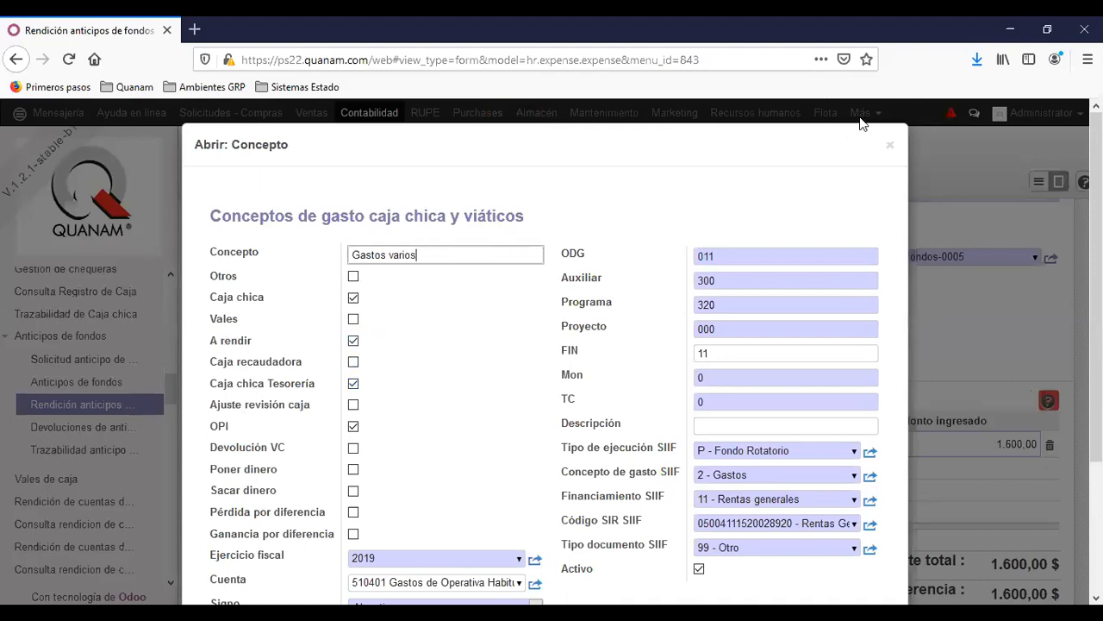
pyautogui.click(888, 148)
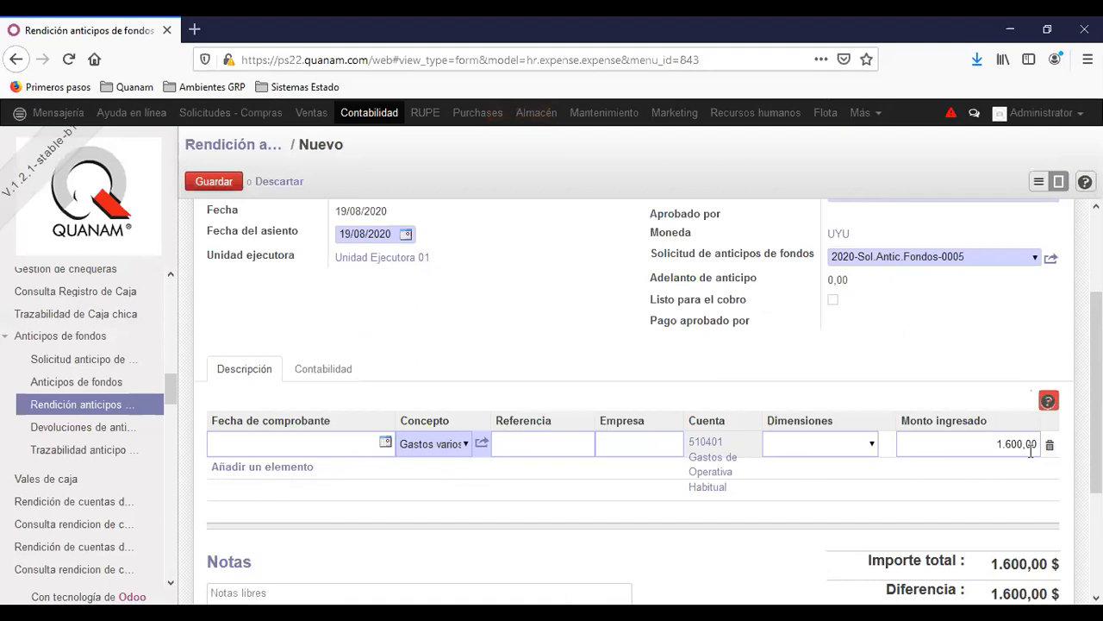
pyautogui.click(311, 475)
pyautogui.click(408, 471)
pyautogui.click(592, 366)
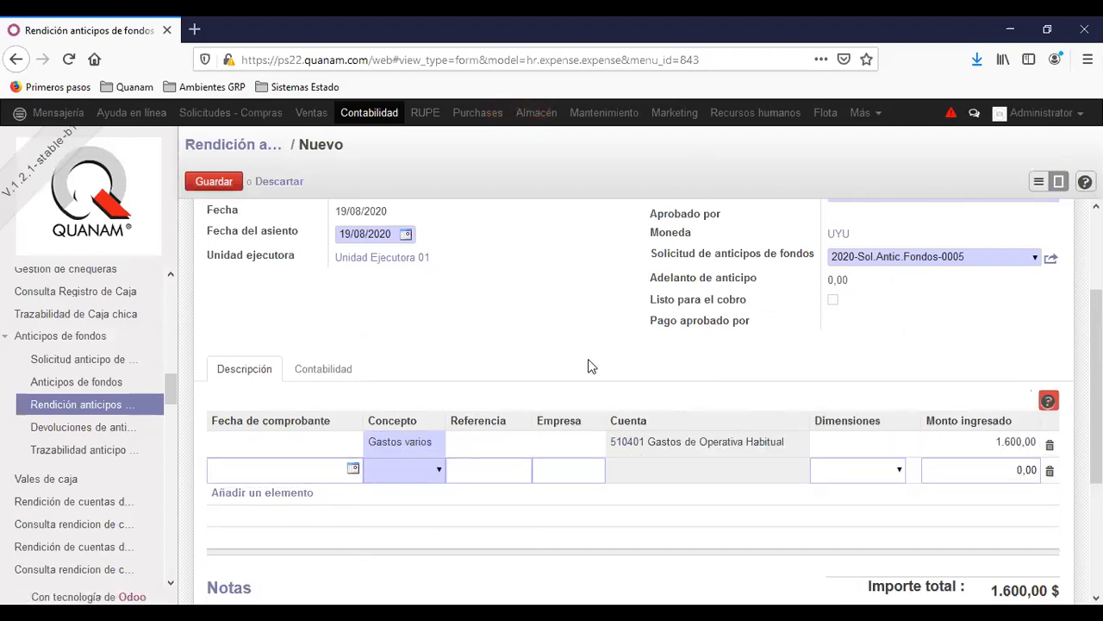
pyautogui.click(1049, 470)
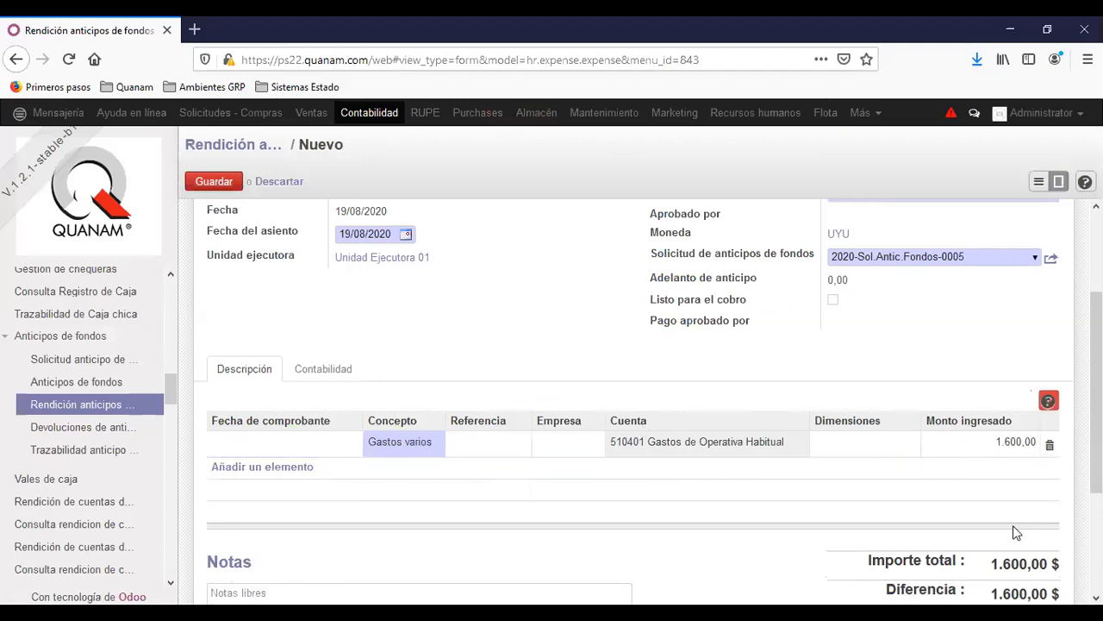
# Set the Gastos varios line's amount to 1500, save the rendición and check its total and difference
pyautogui.click(986, 444)
pyautogui.write('1500')
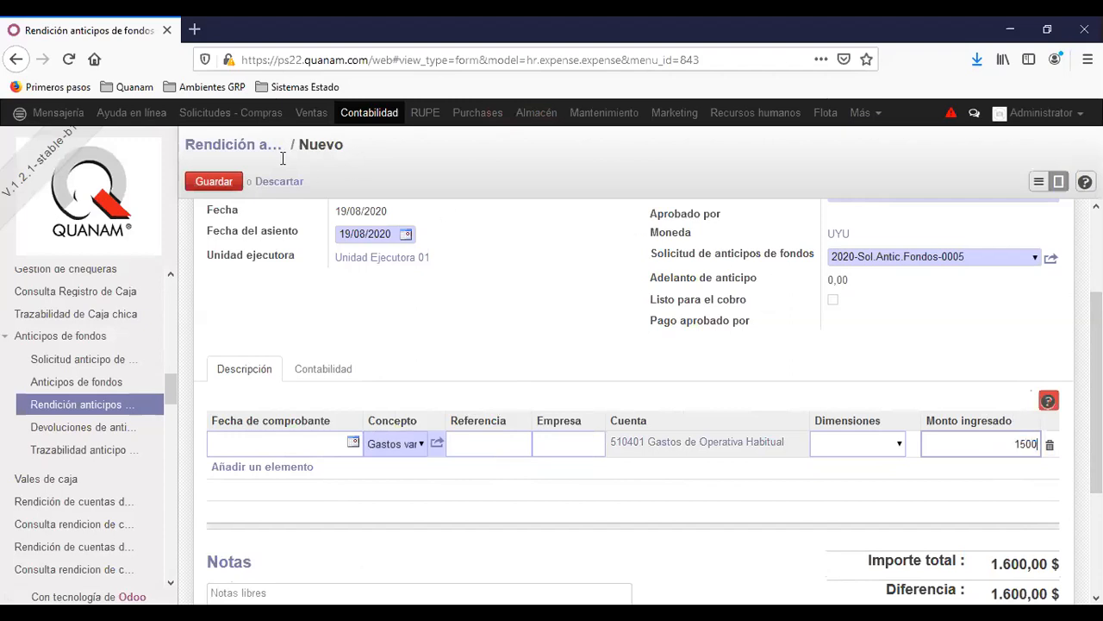
pyautogui.click(216, 182)
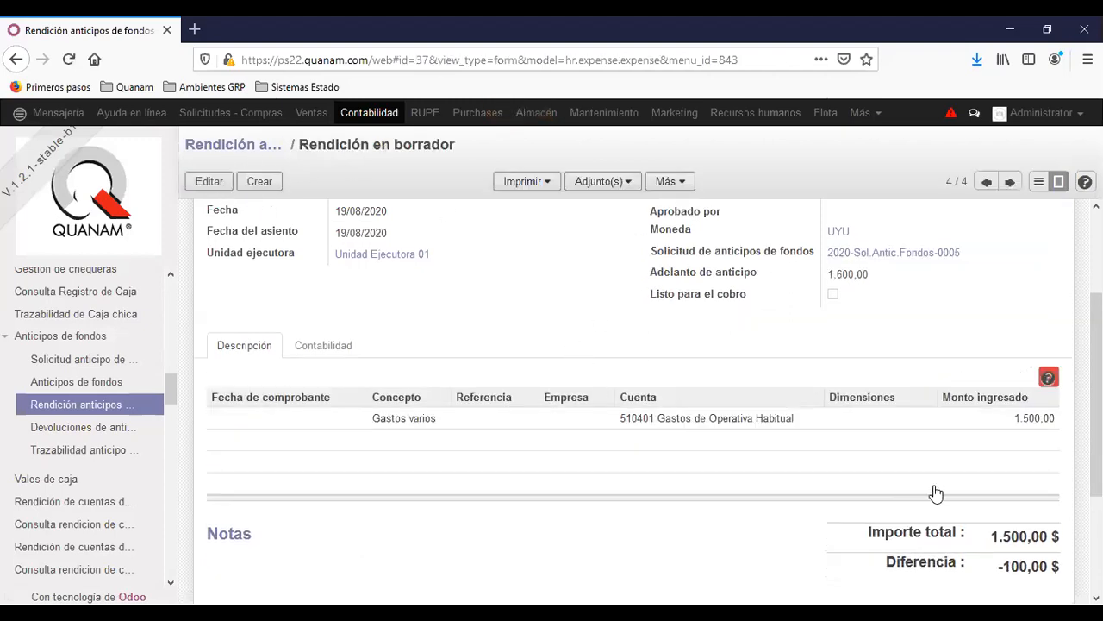
pyautogui.scroll(-3, 1069, 460)
pyautogui.scroll(2, 1020, 322)
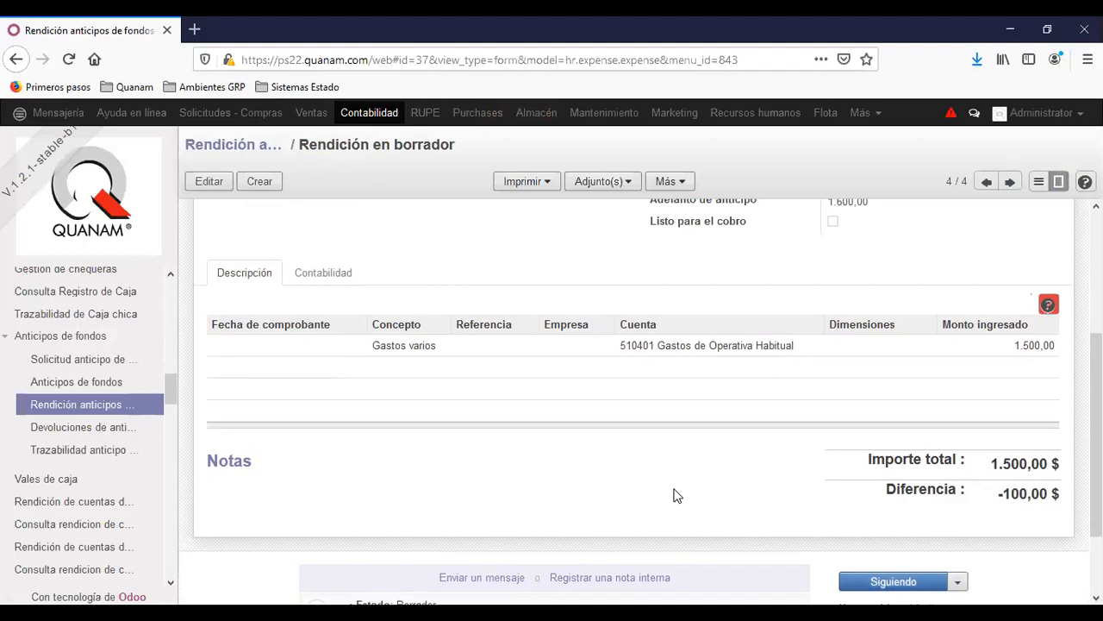
pyautogui.scroll(5, 642, 509)
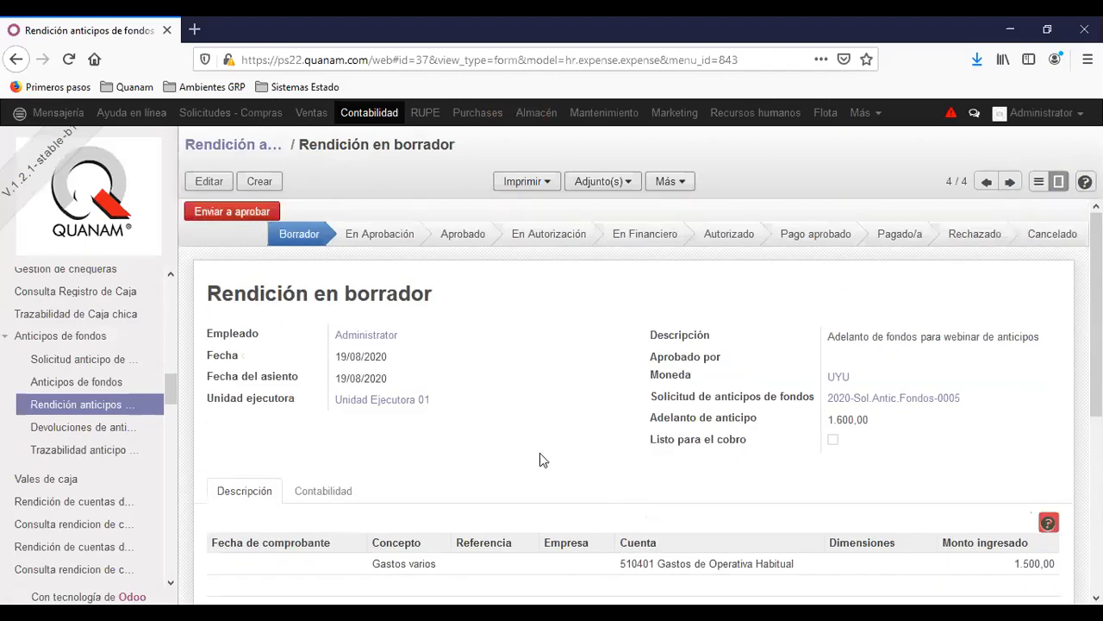
# Send the rendición for approval, approve it, and take it through the financial stage to authorization
pyautogui.click(242, 214)
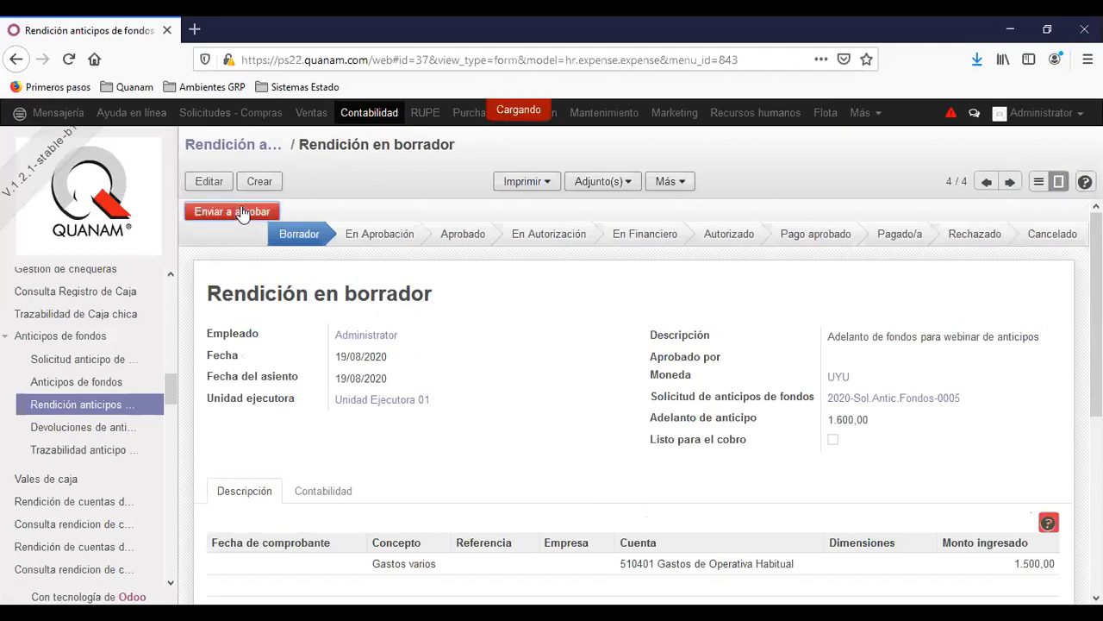
pyautogui.click(218, 216)
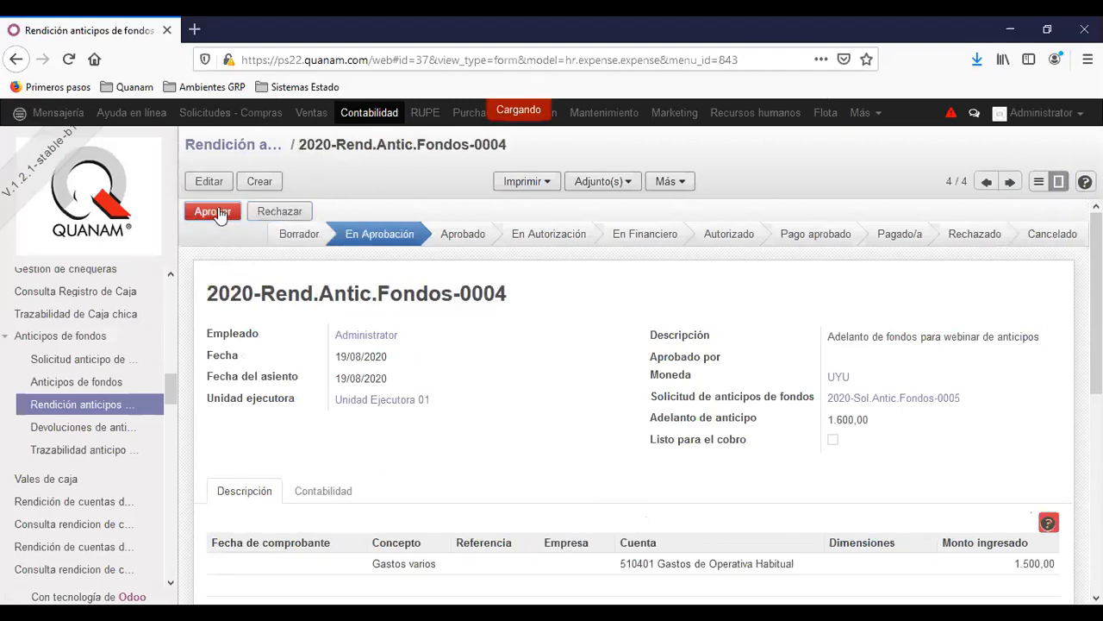
pyautogui.click(215, 214)
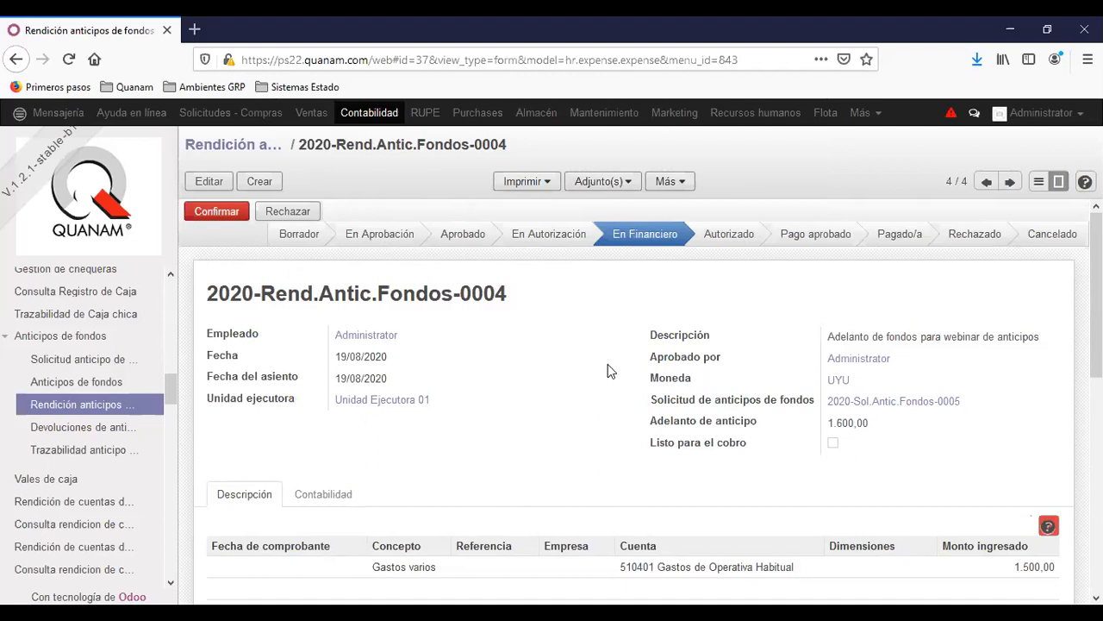
pyautogui.click(217, 213)
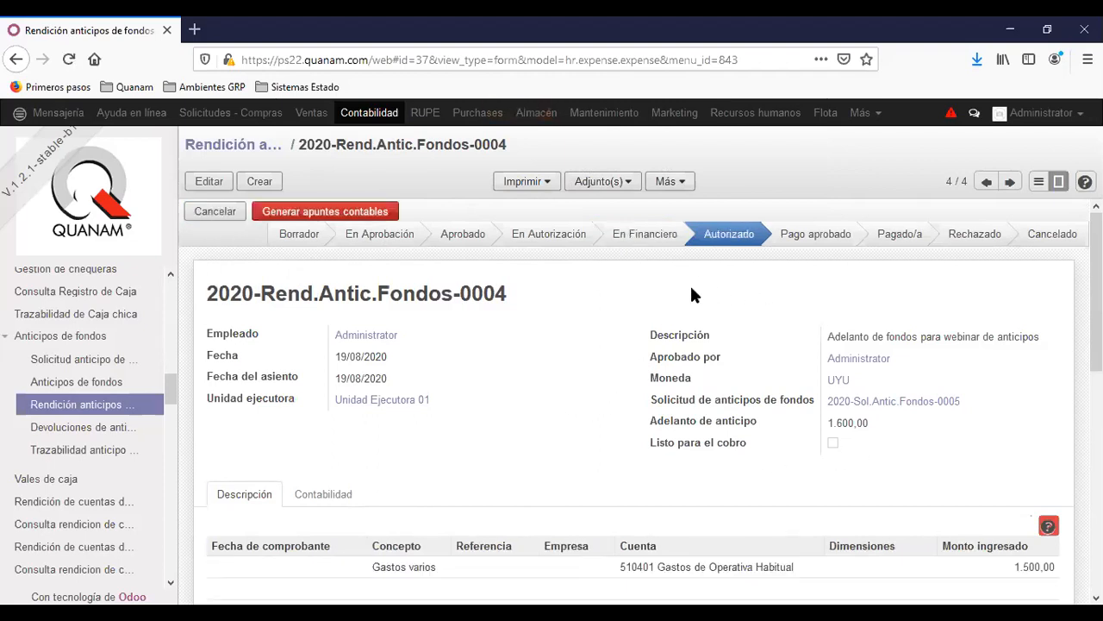
# Generate the rendición's accounting entries and open the linked journal entry to examine its debit and credit lines
pyautogui.click(334, 212)
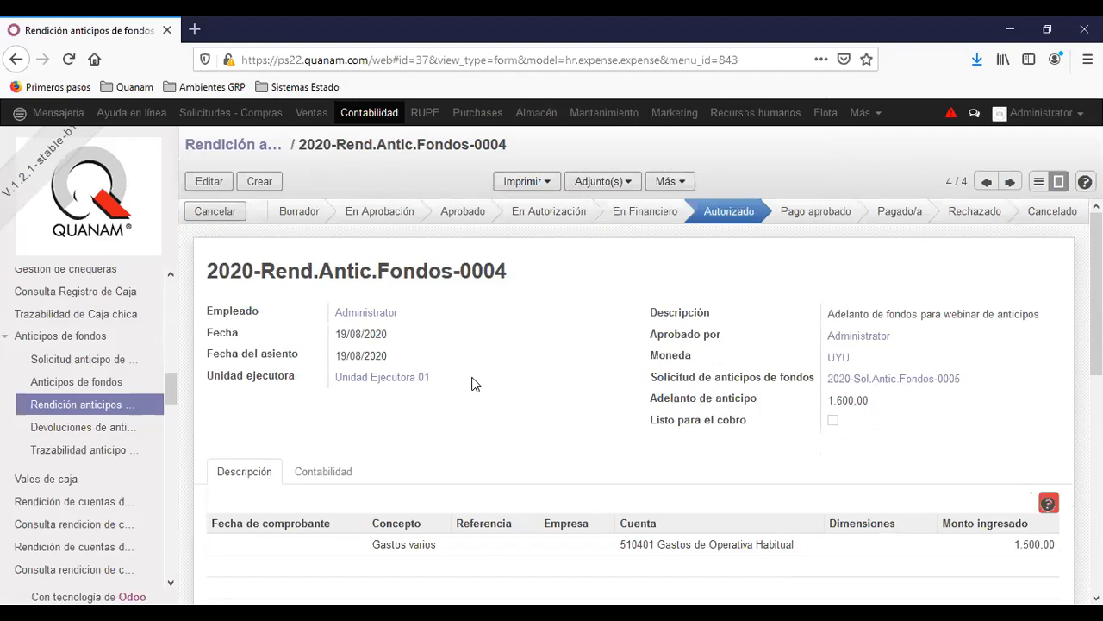
pyautogui.click(336, 472)
pyautogui.scroll(-3, 431, 431)
pyautogui.click(382, 424)
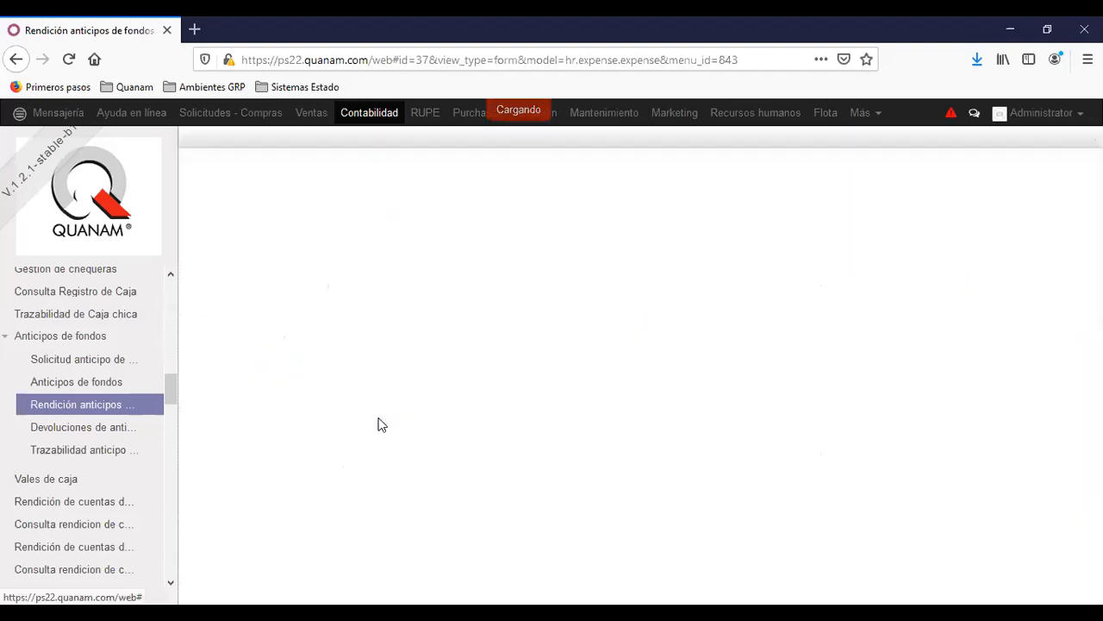
pyautogui.scroll(-5, 638, 370)
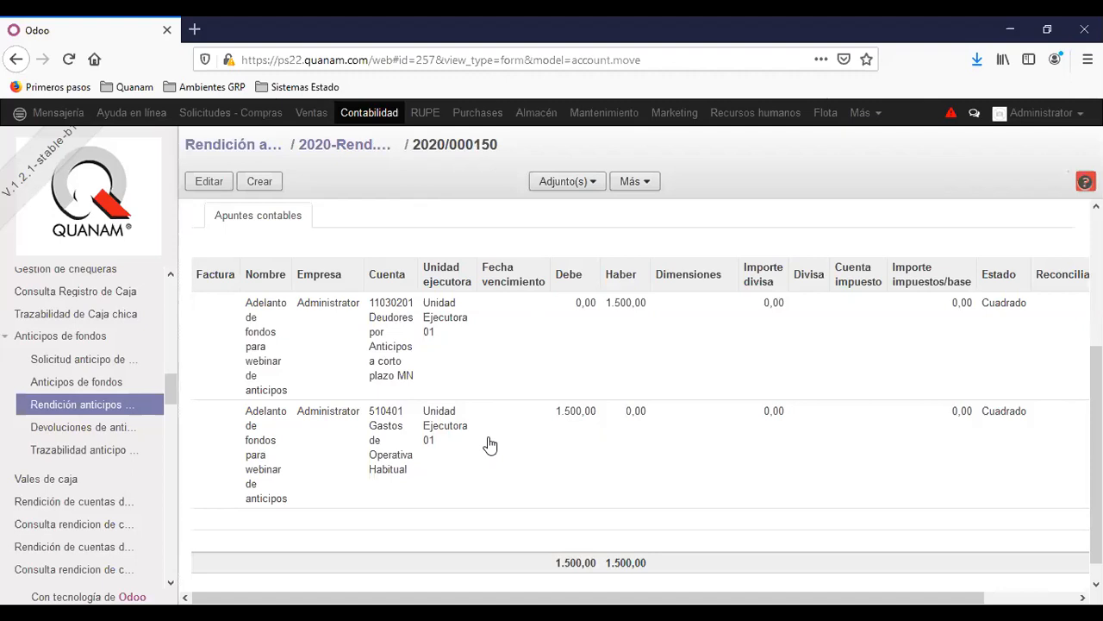
pyautogui.scroll(3, 630, 344)
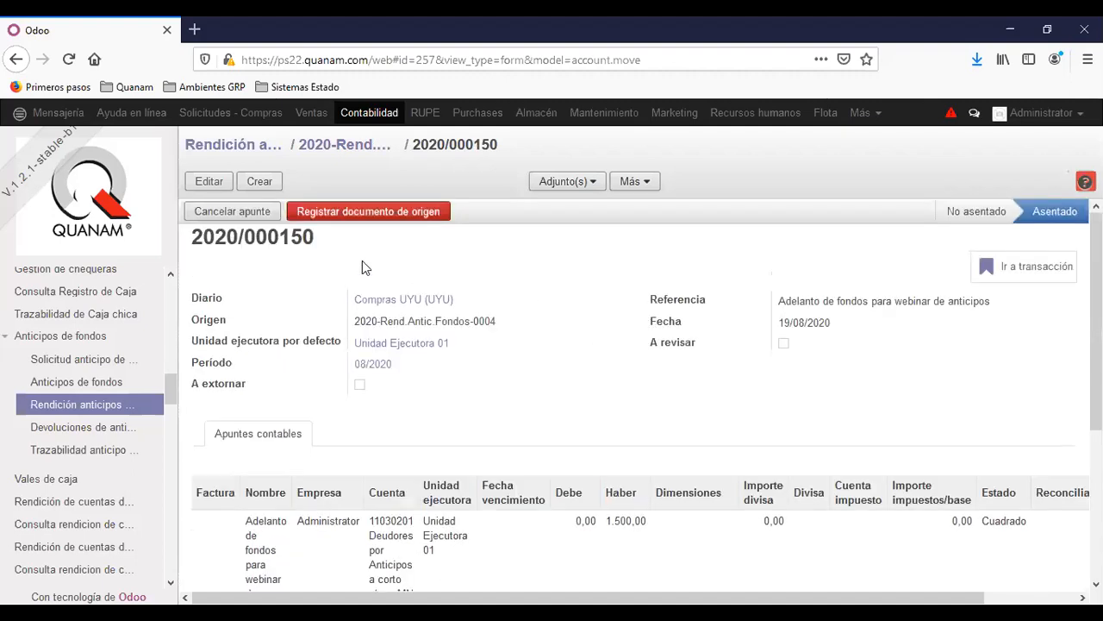
# Return to the rendición, then open the refund 2020/000151 under Devoluciones de anticipos de fondos and examine its details and concept line
pyautogui.click(346, 145)
pyautogui.scroll(3, 594, 431)
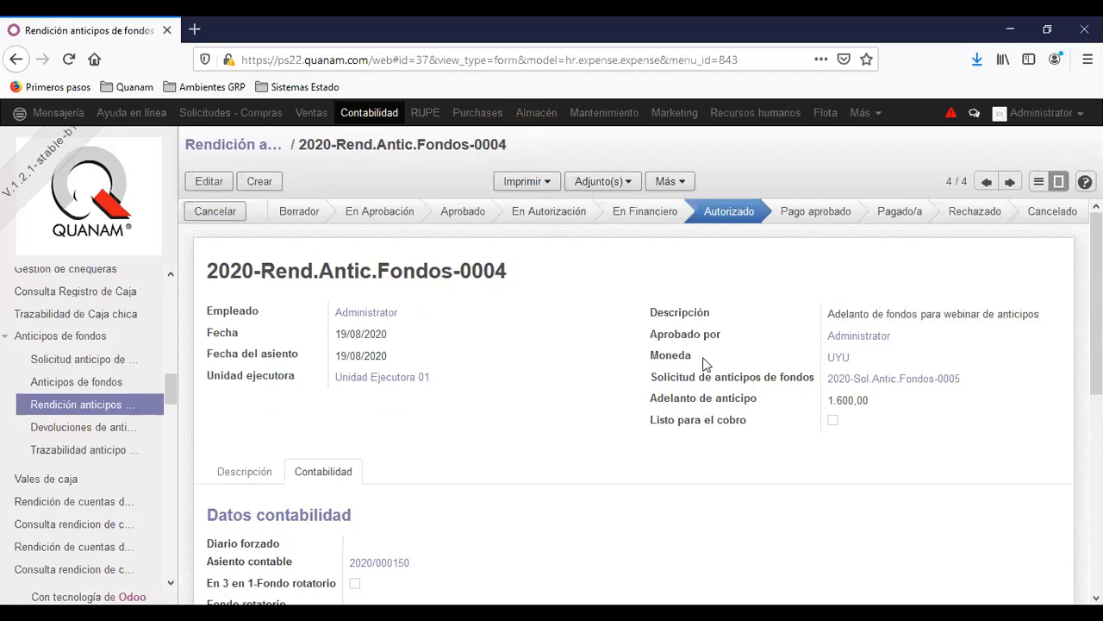
pyautogui.click(109, 429)
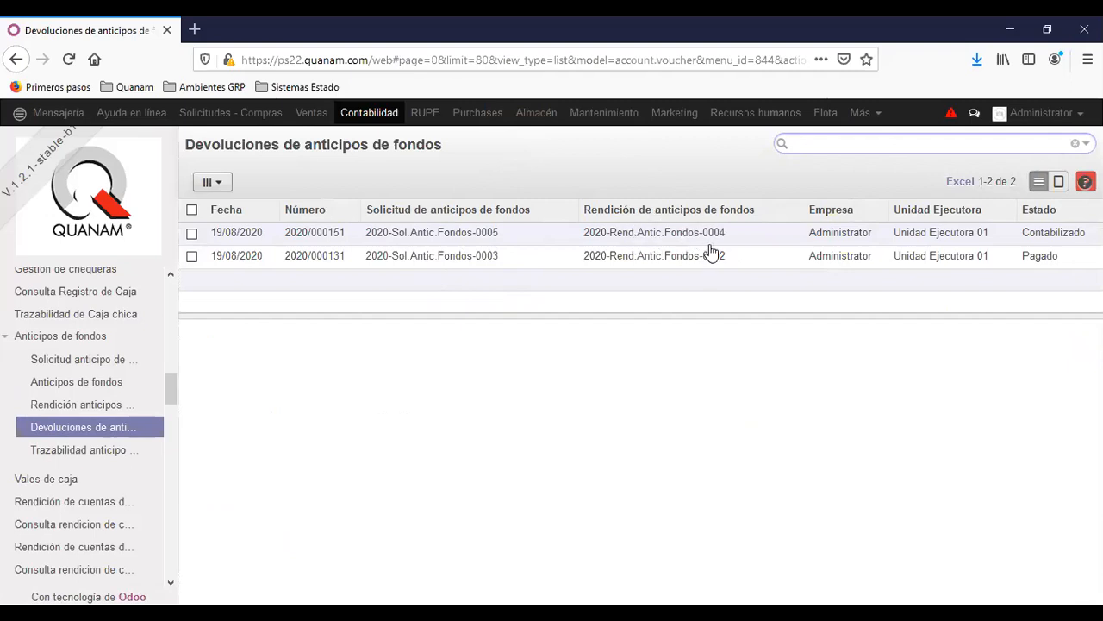
pyautogui.click(776, 241)
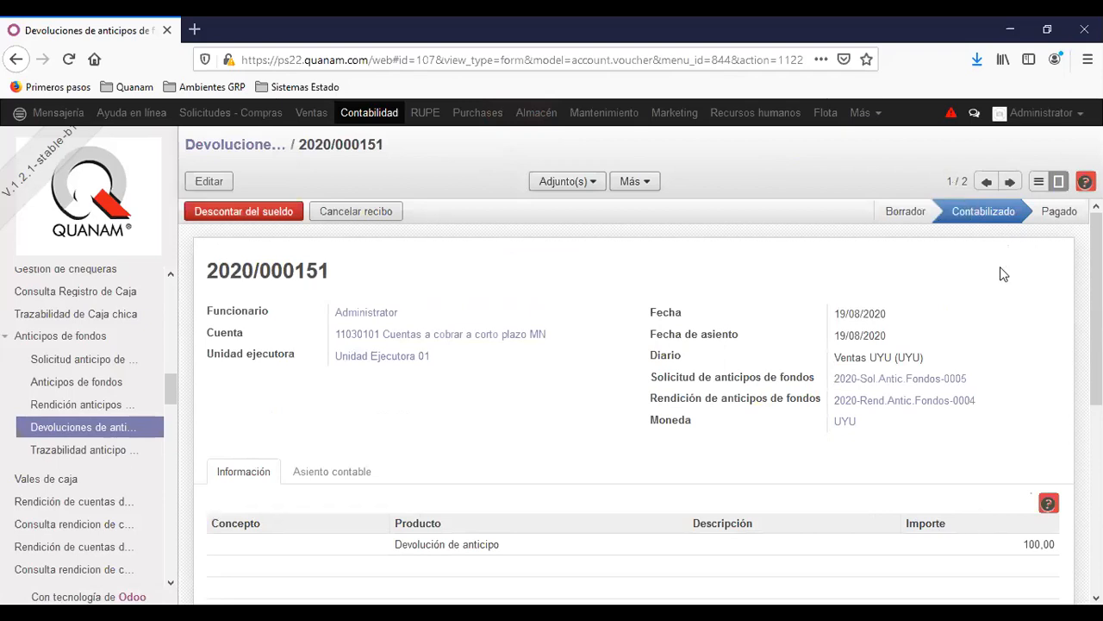
pyautogui.scroll(-2, 956, 525)
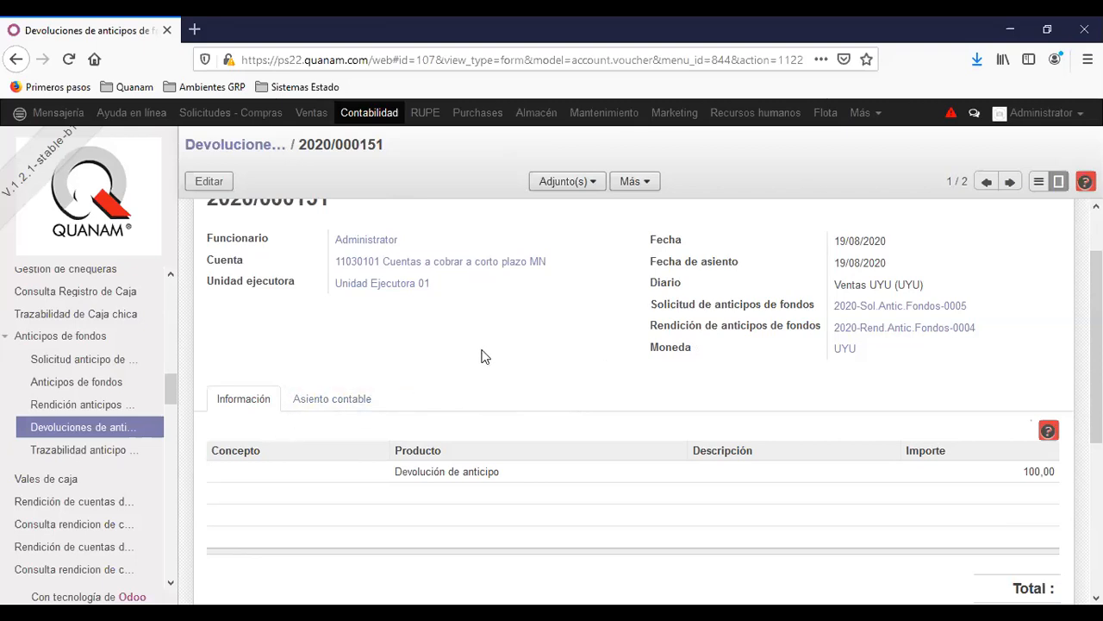
# Open the Trazabilidad anticipo de fondos report and review the 2020-Sol.Antic.Fondos-0005 row across all columns, including its difference and refund status
pyautogui.click(93, 449)
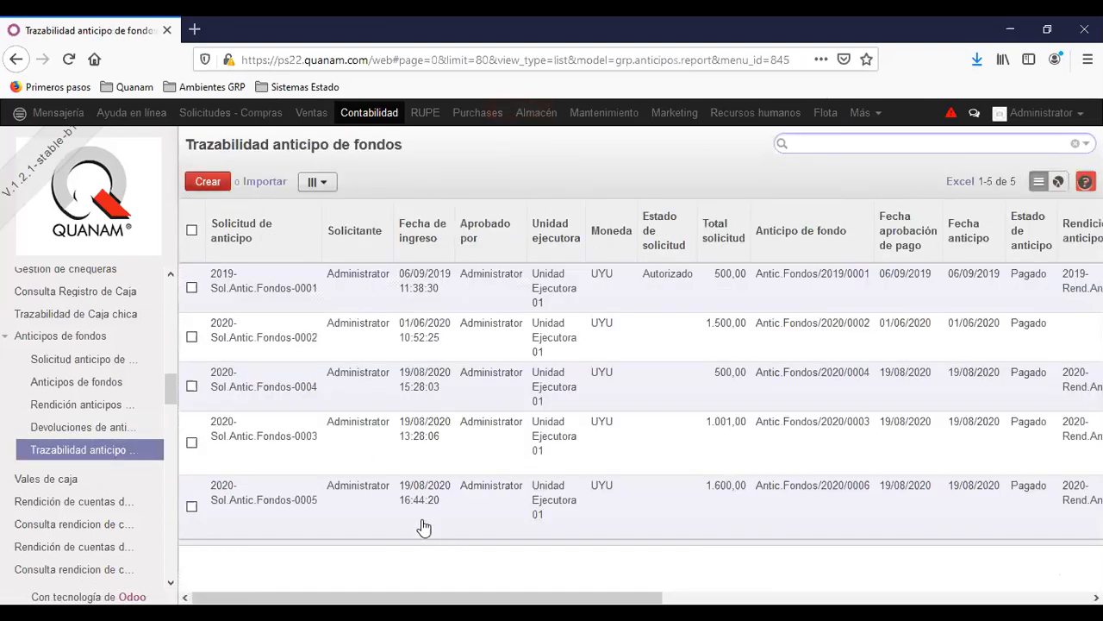
pyautogui.click(26, 191)
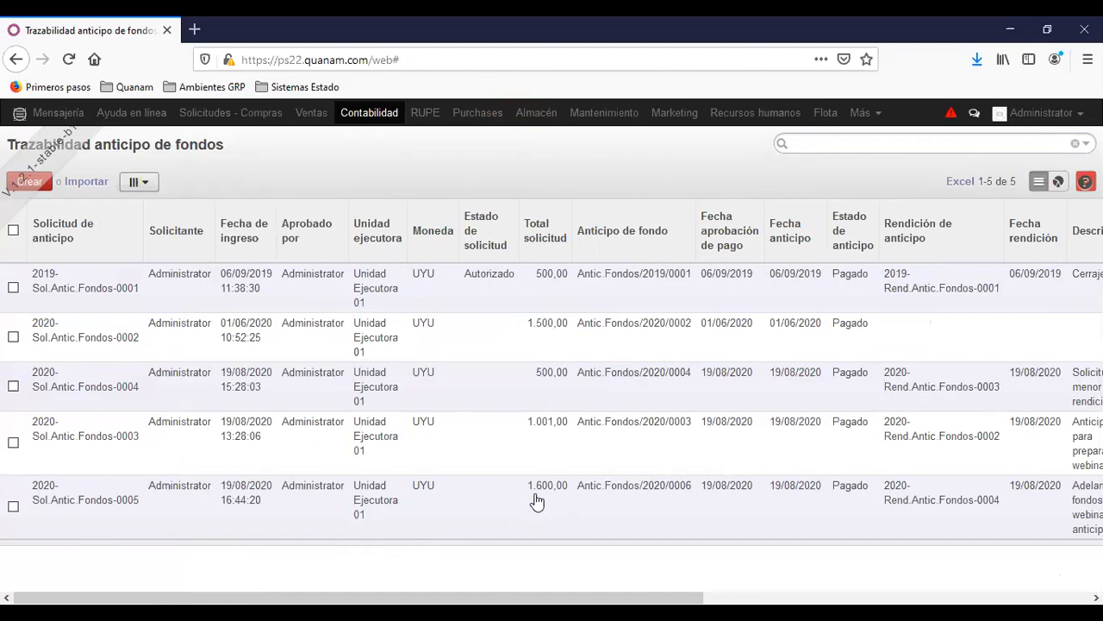
pyautogui.moveTo(526, 597); pyautogui.dragTo(1015, 521)
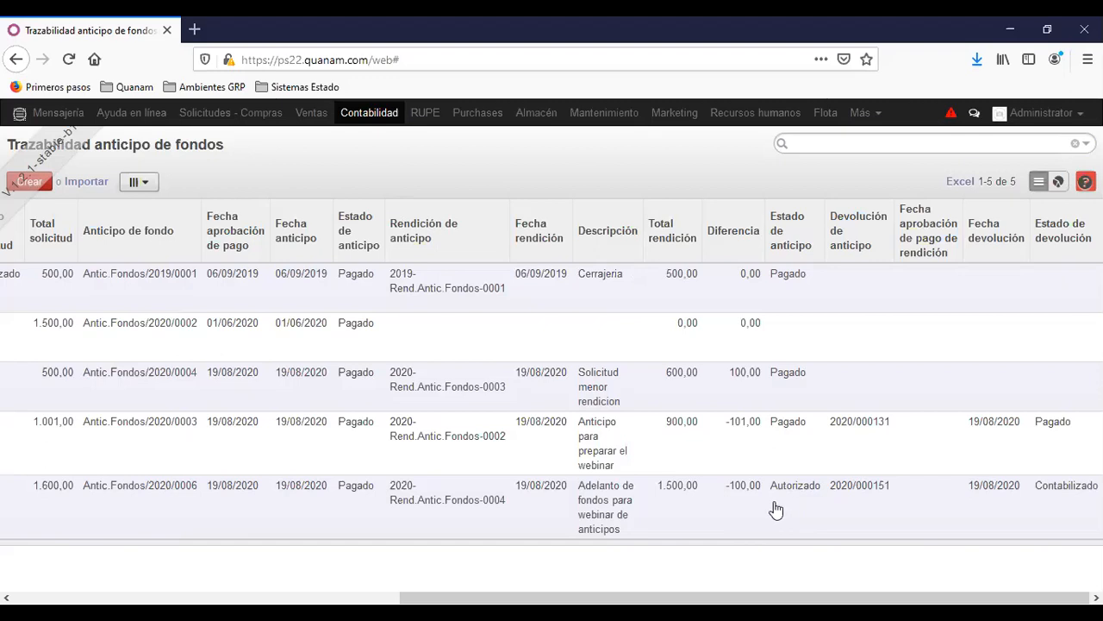
pyautogui.moveTo(653, 598); pyautogui.dragTo(259, 597)
# Create a new customer payment in Pagos de cliente and set its customer to Administrator
pyautogui.click(377, 113)
pyautogui.scroll(8, 87, 413)
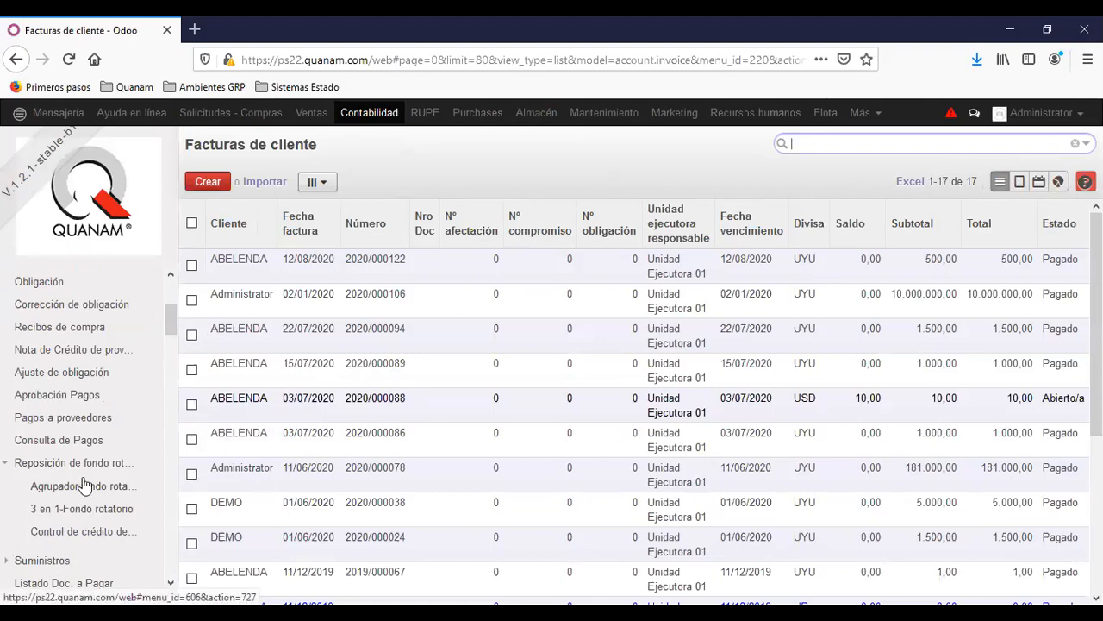
pyautogui.scroll(5, 128, 443)
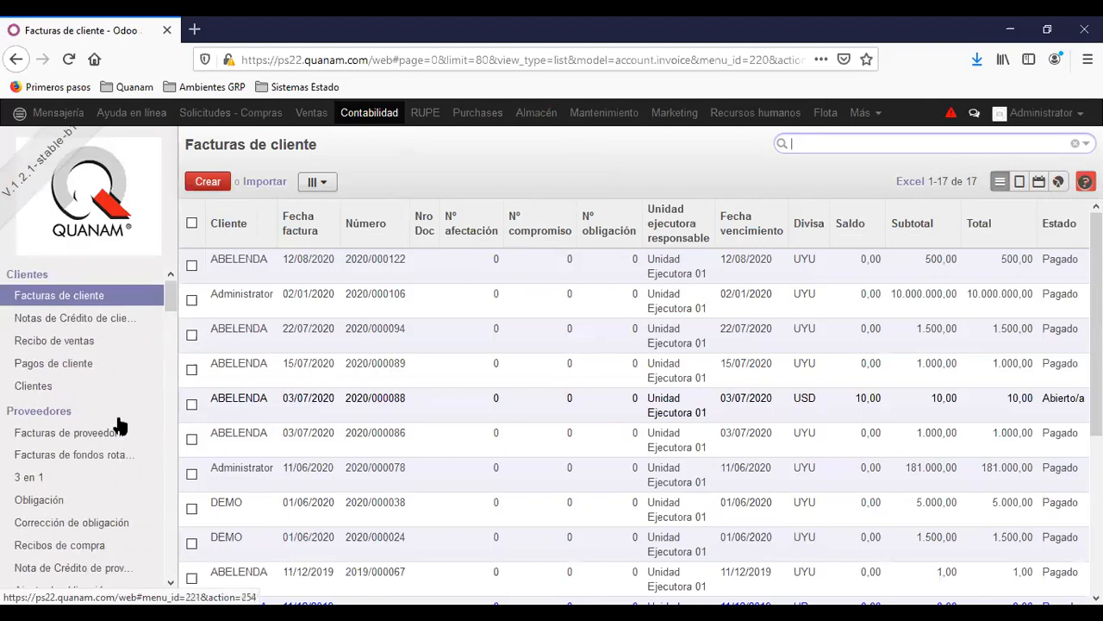
pyautogui.click(54, 365)
pyautogui.click(211, 182)
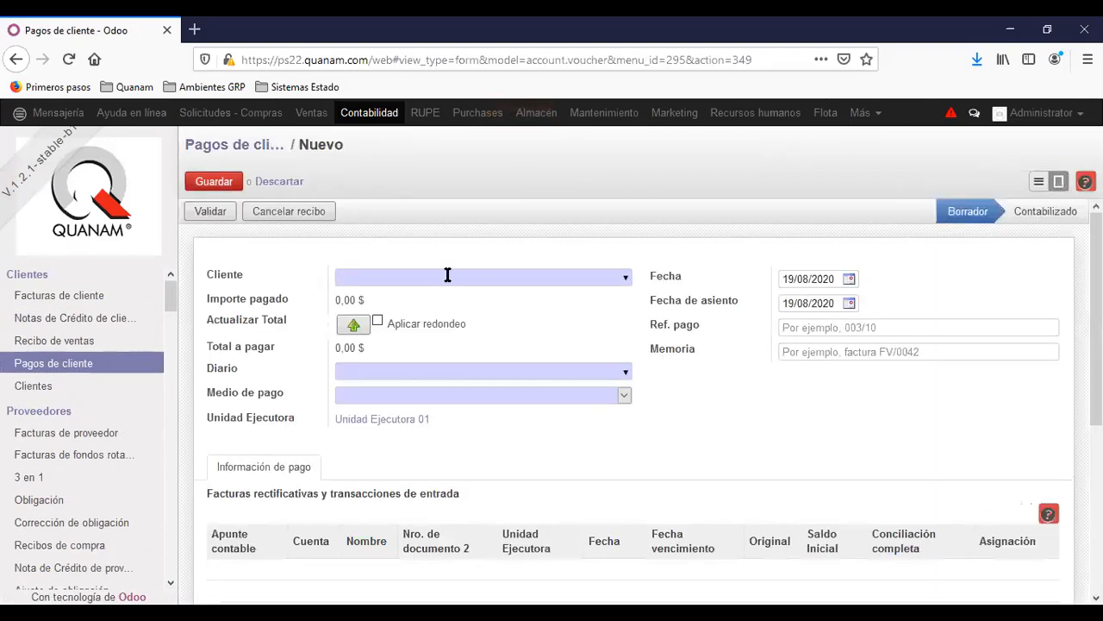
pyautogui.press('Down')
pyautogui.press('Return')
# Set the payment's journal to Banco MN CTA/CTE Nº 1 (UYU), its payment method to Transferencia and the operation number to 351538
pyautogui.click(466, 372)
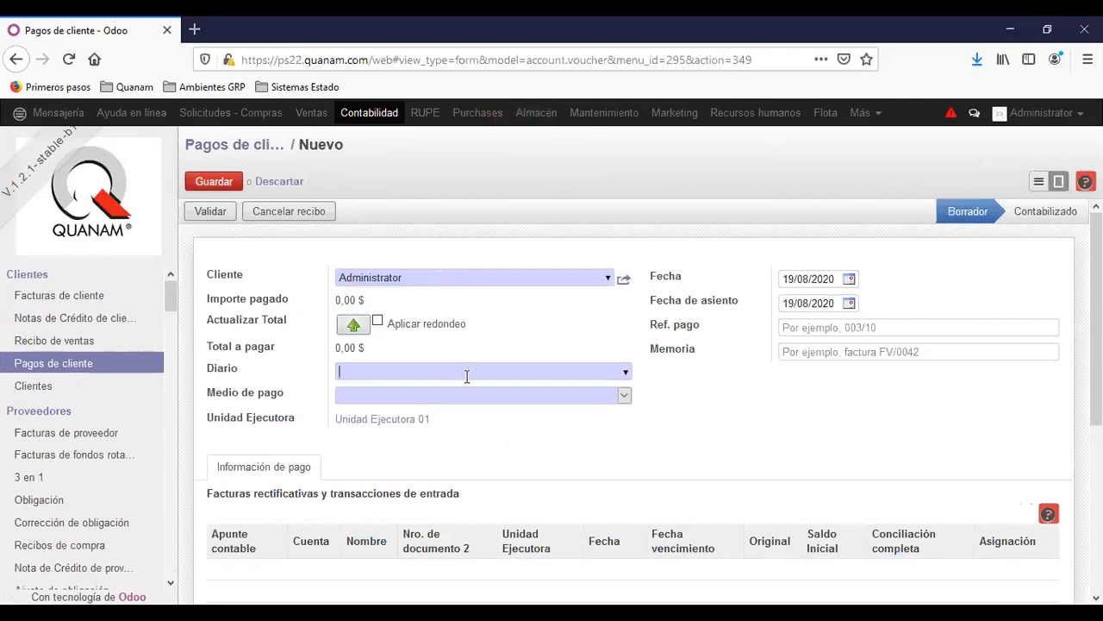
pyautogui.press('Down')
pyautogui.press('Return')
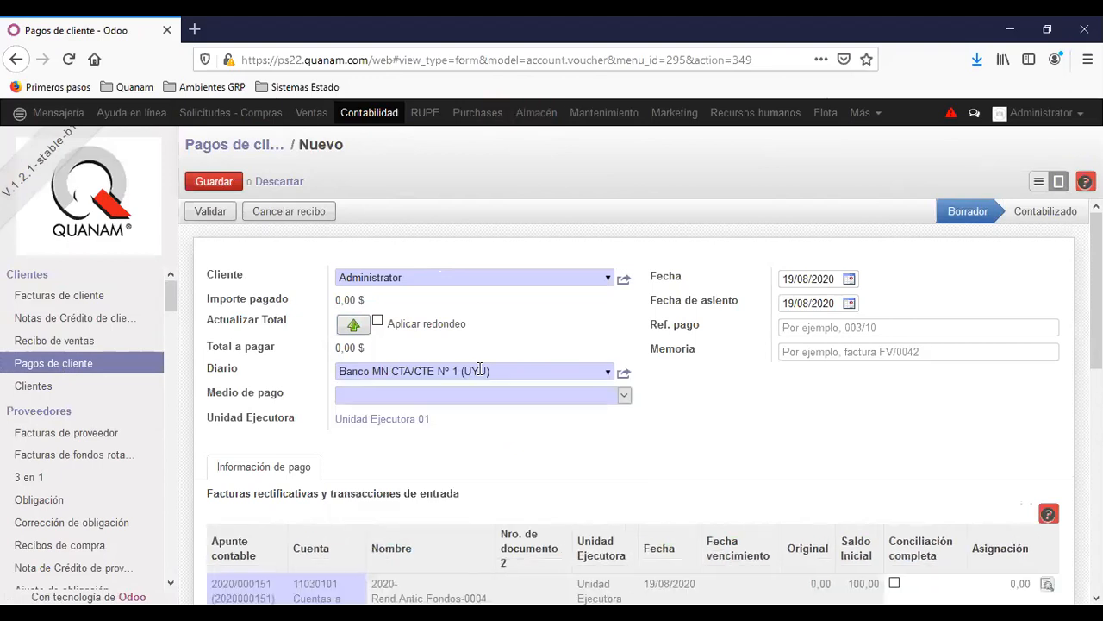
pyautogui.click(556, 398)
pyautogui.click(513, 467)
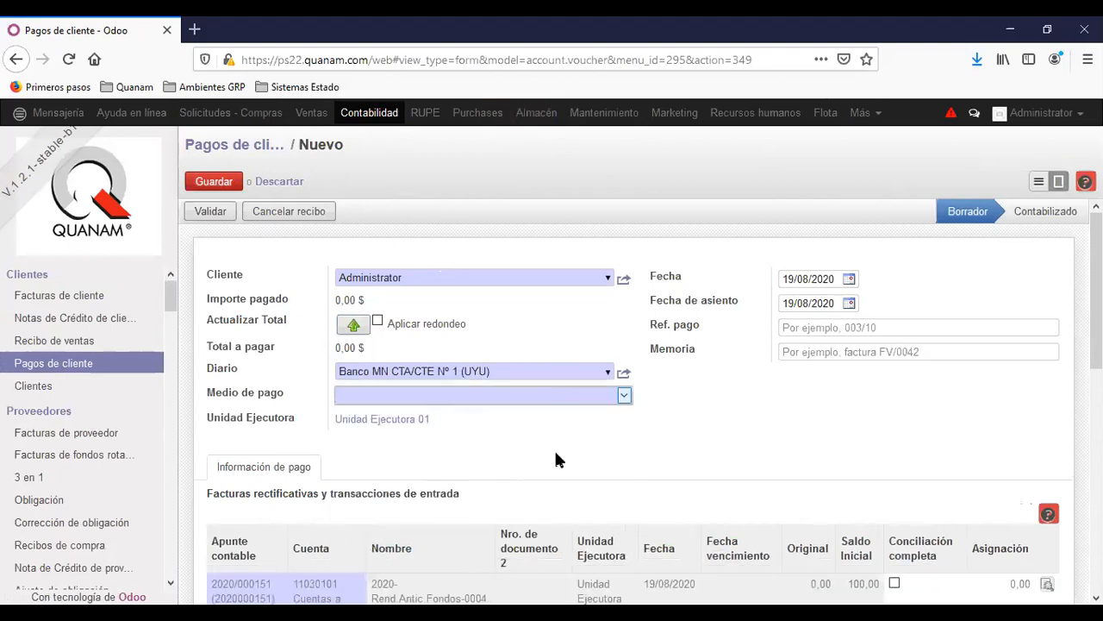
pyautogui.click(824, 378)
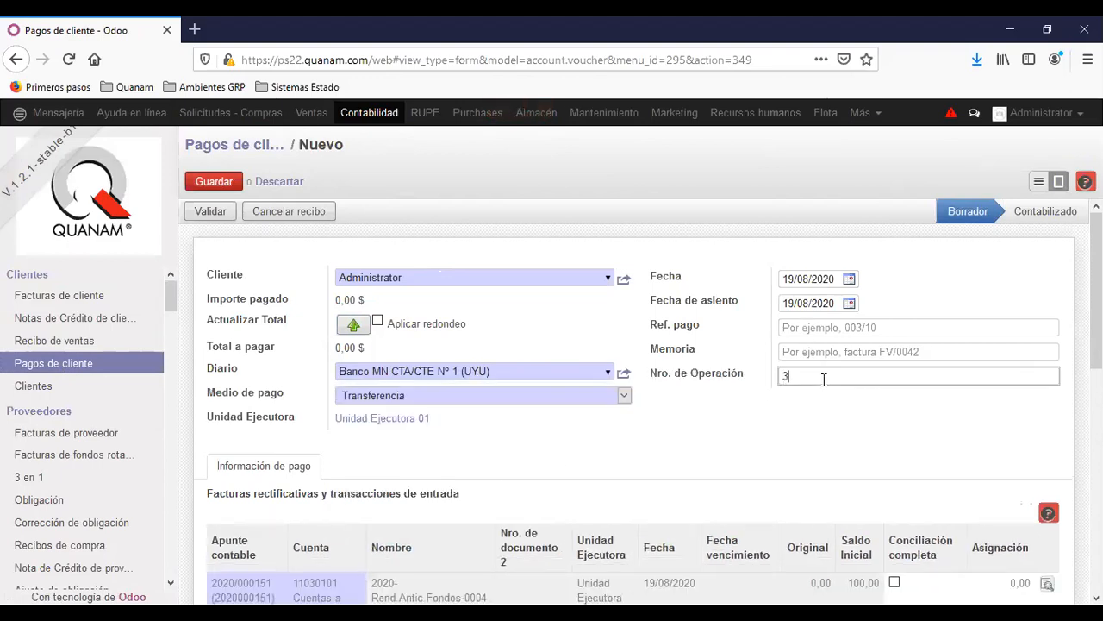
# Mark the journal item 2020/000151 as fully reconciled in the payment's incoming transactions and save the payment
pyautogui.scroll(-3, 677, 442)
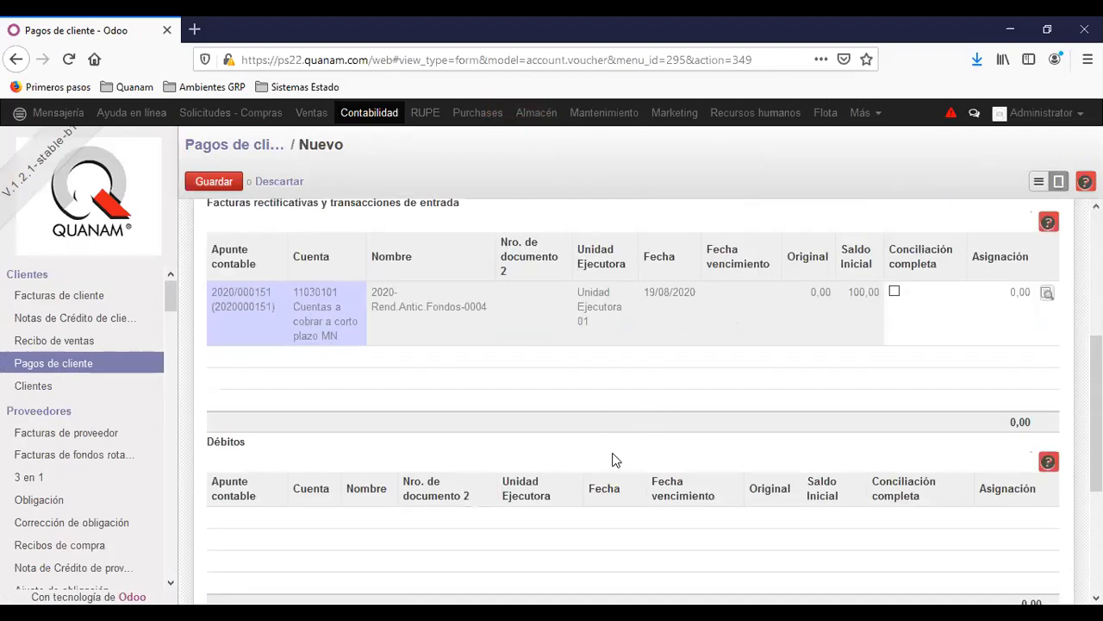
pyautogui.scroll(1, 616, 457)
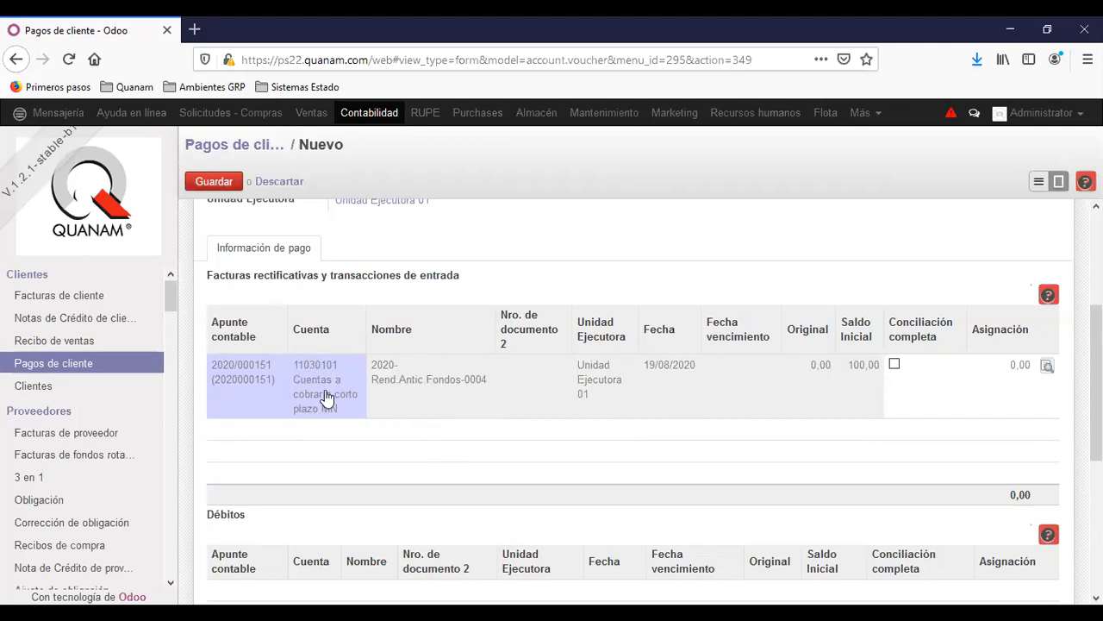
pyautogui.click(895, 366)
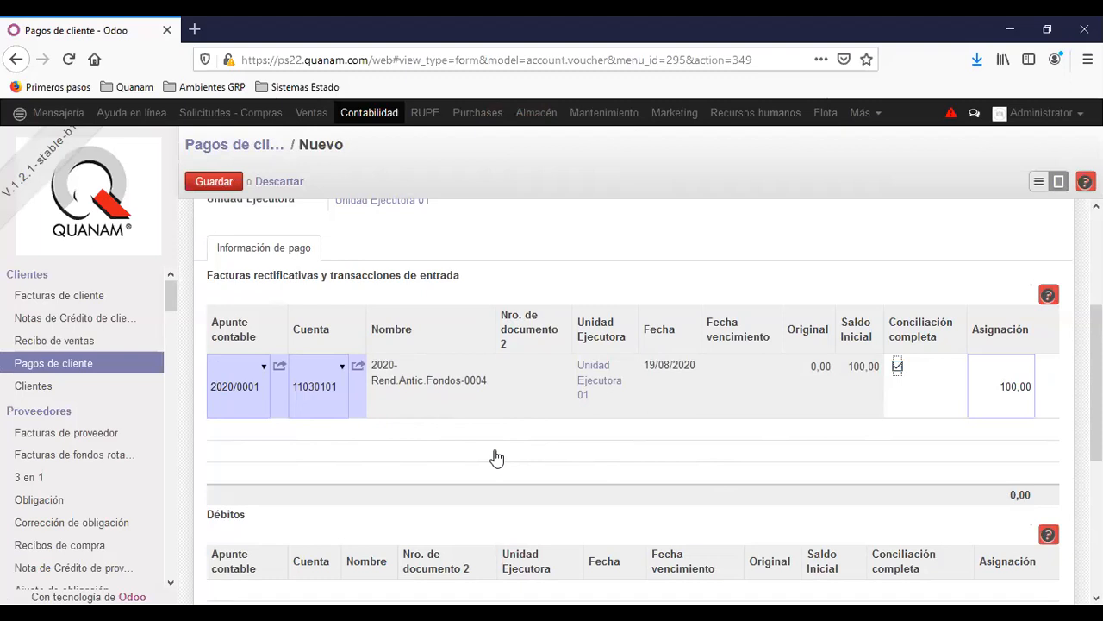
pyautogui.scroll(5, 496, 457)
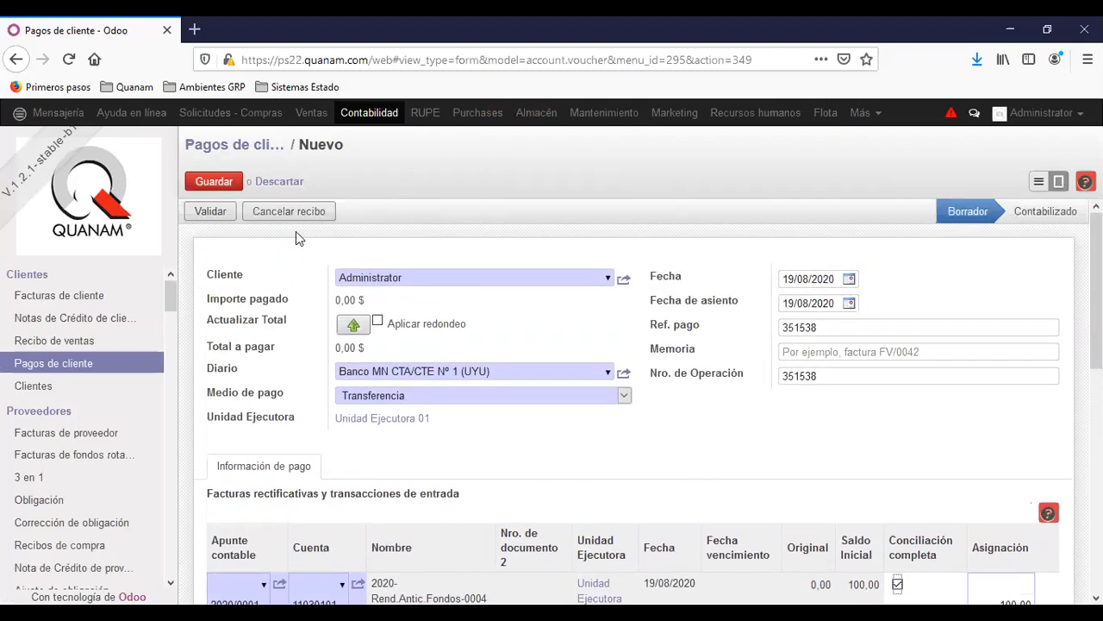
pyautogui.click(203, 185)
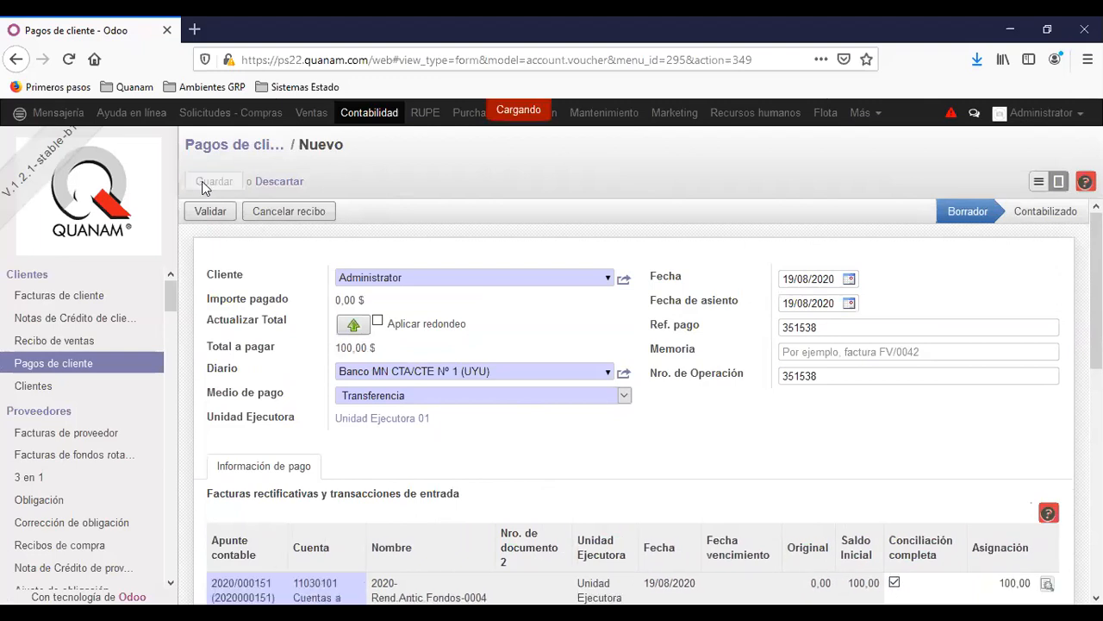
# Try to validate the payment, update its paid amount from the total to pay, and validate it again
pyautogui.click(209, 211)
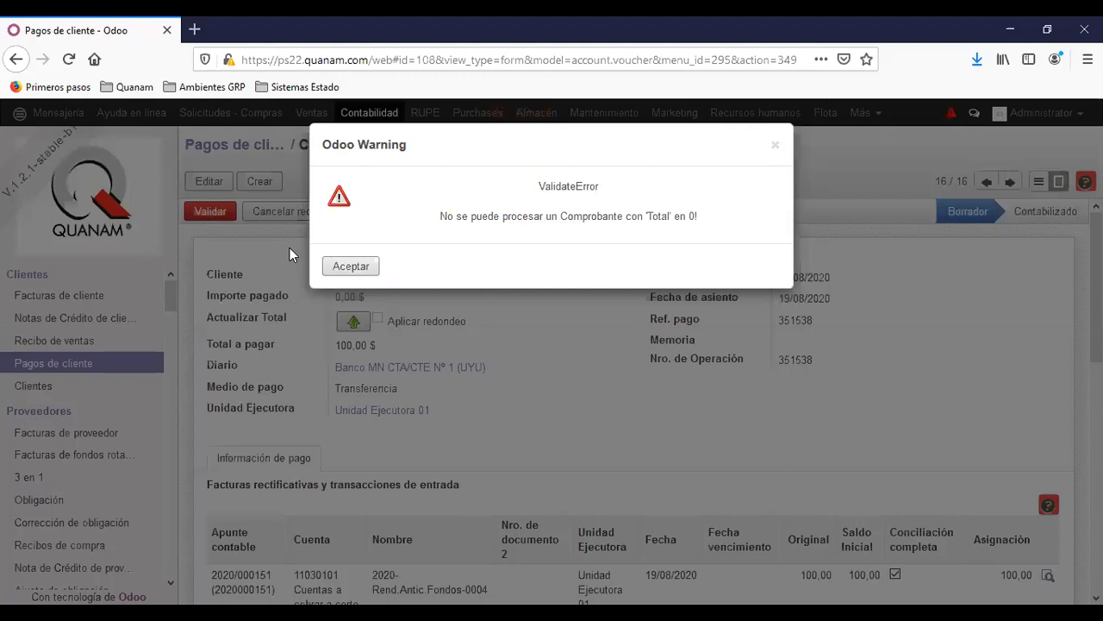
pyautogui.click(338, 264)
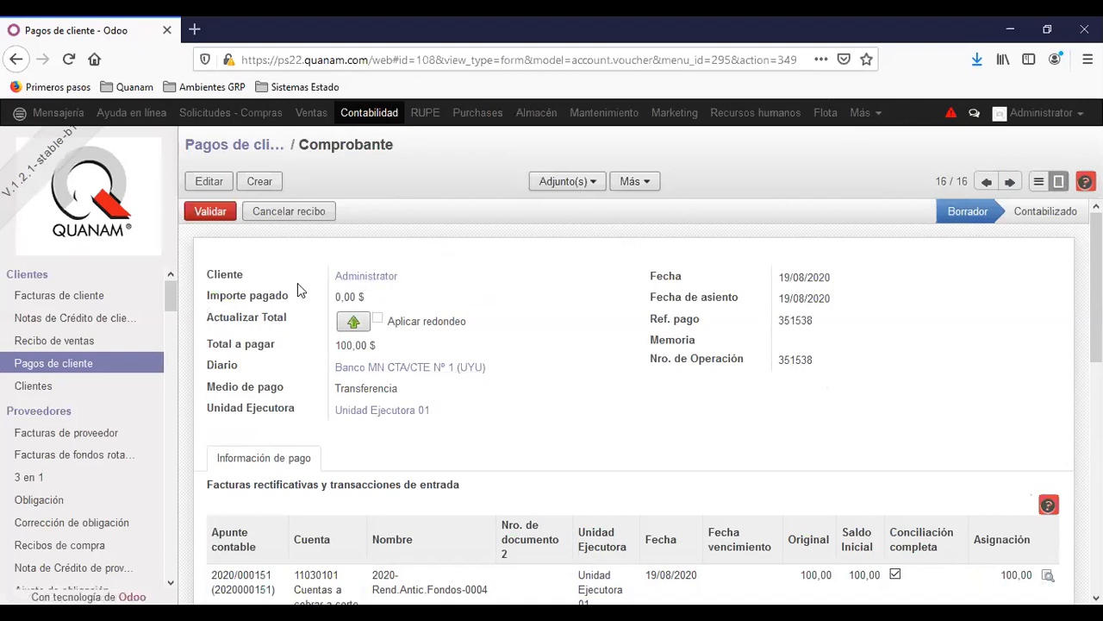
pyautogui.click(353, 326)
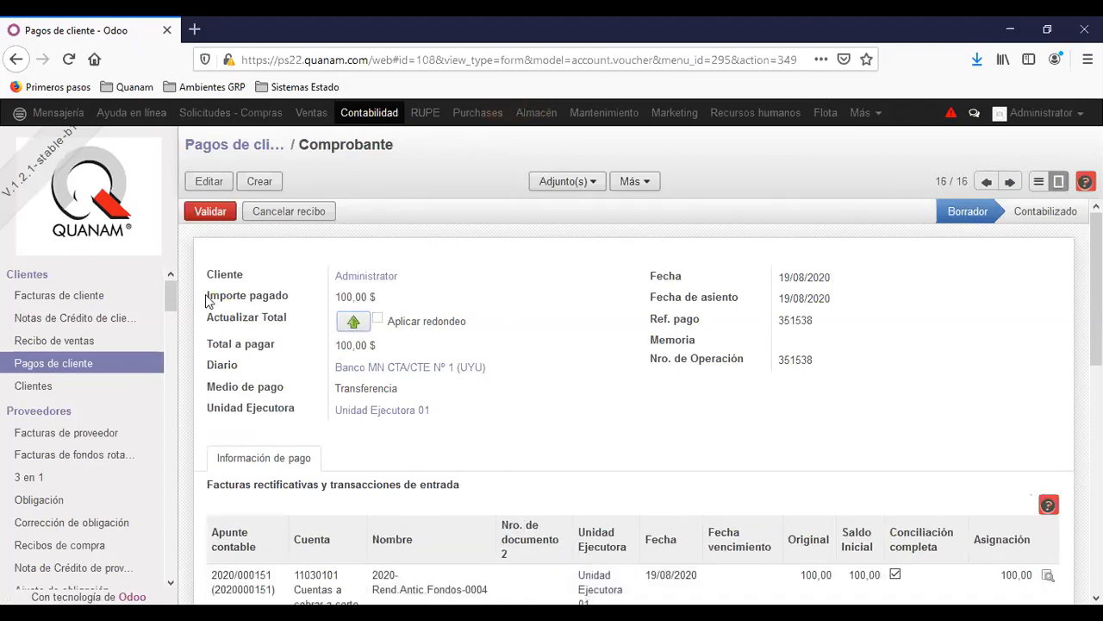
pyautogui.click(215, 212)
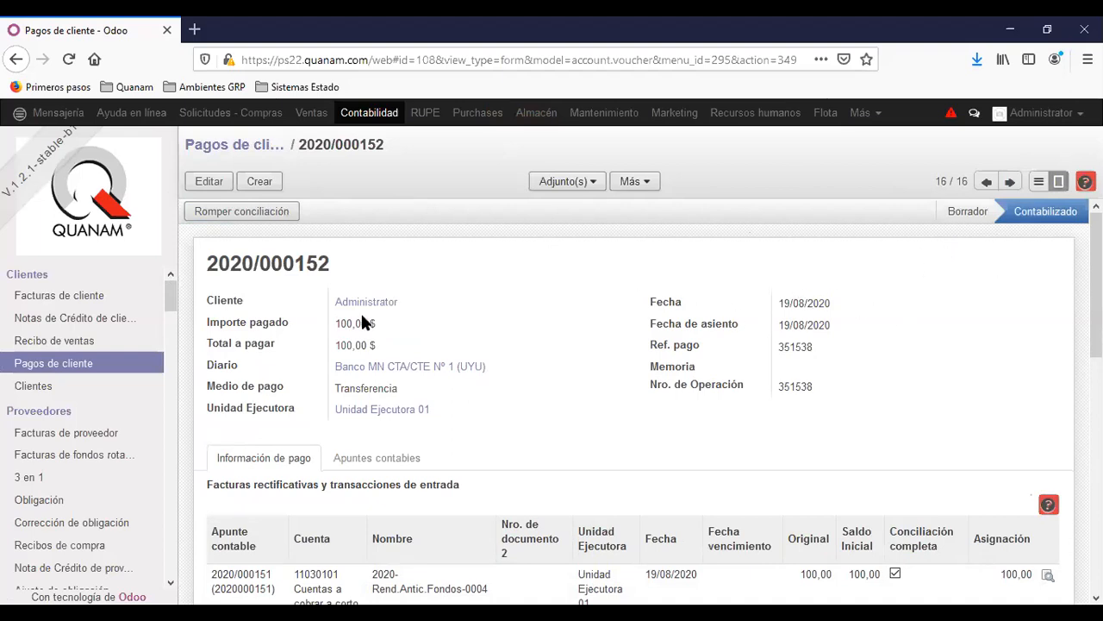
# Open the list of Devoluciones de anticipos de fondos and check the status of refund 2020/000151
pyautogui.scroll(-10, 101, 429)
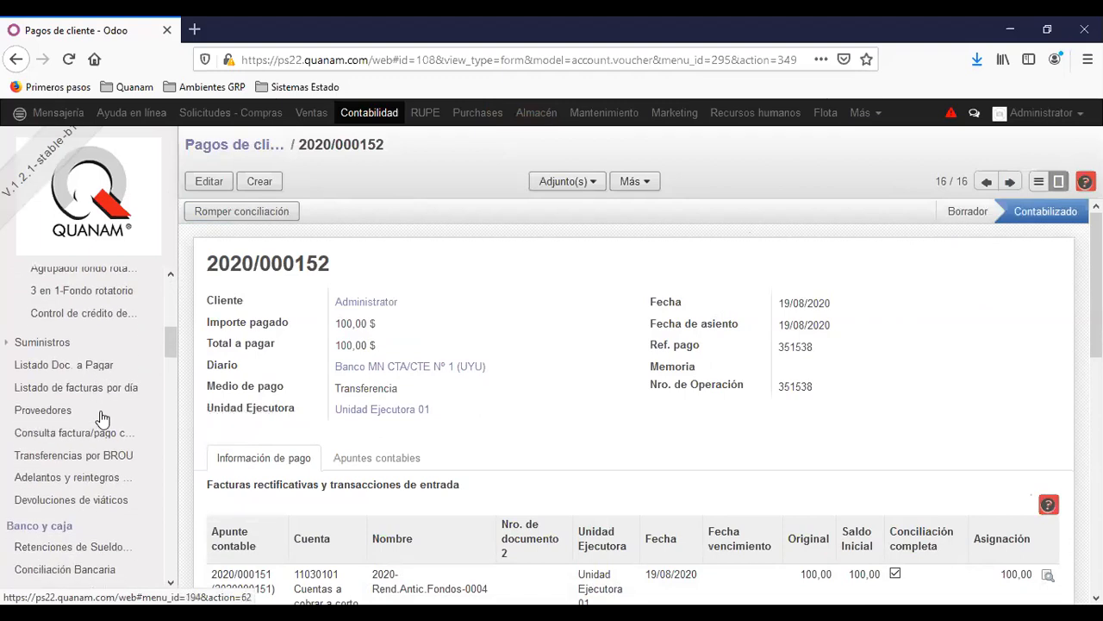
pyautogui.scroll(-5, 102, 417)
pyautogui.click(107, 354)
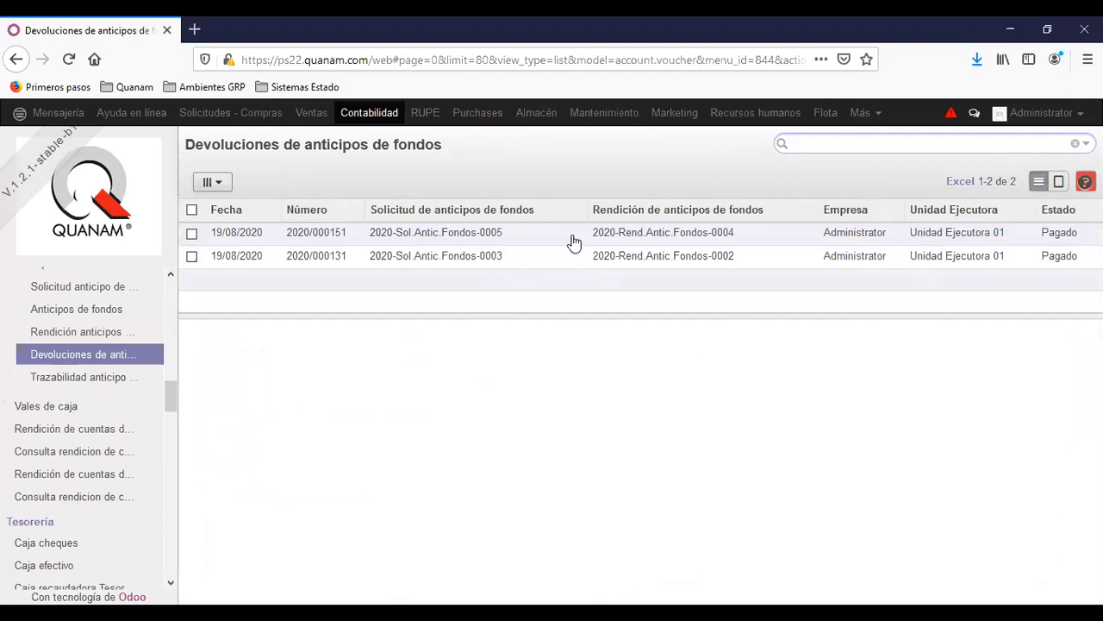
# Open the rendición for 2020-Sol.Antic.Fondos-0005 and examine its status, advance amount, expense line and total
pyautogui.click(95, 329)
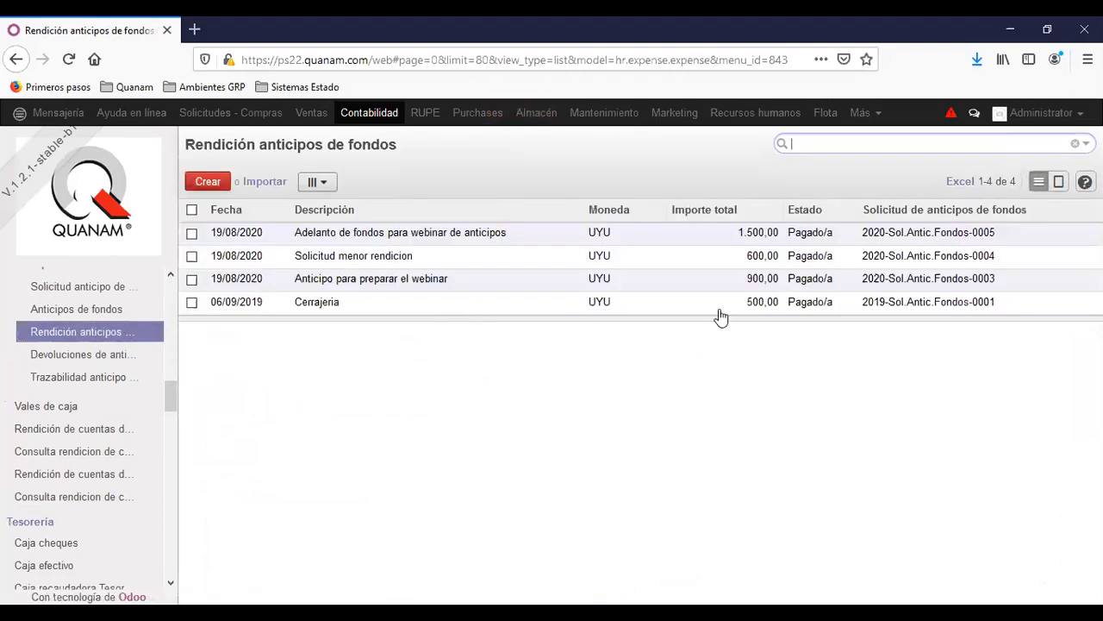
pyautogui.click(690, 239)
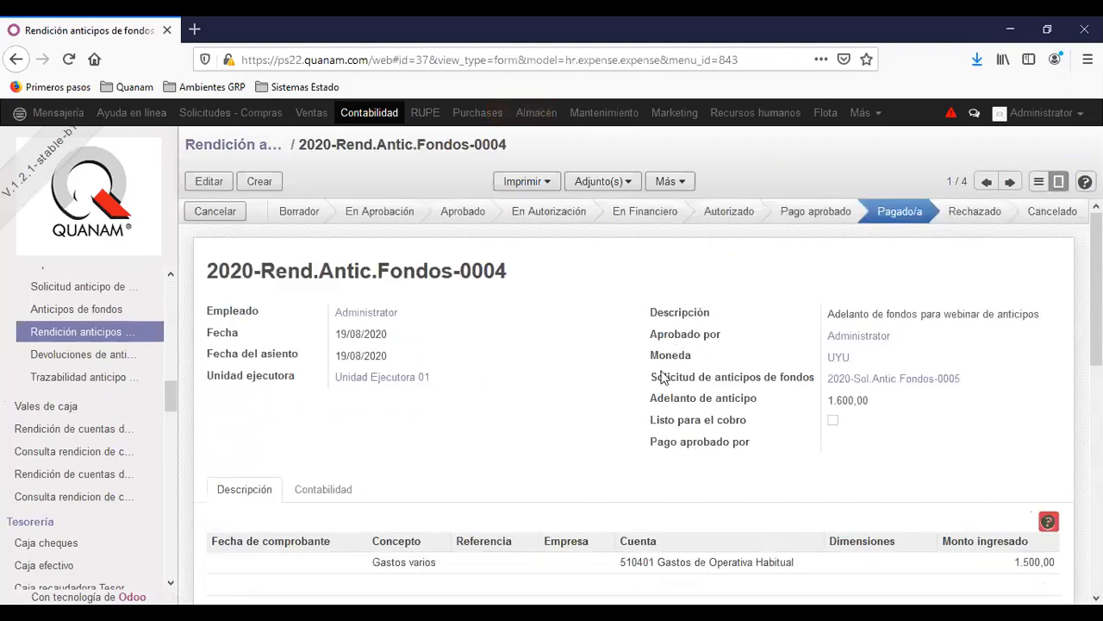
pyautogui.moveTo(641, 411); pyautogui.dragTo(882, 414)
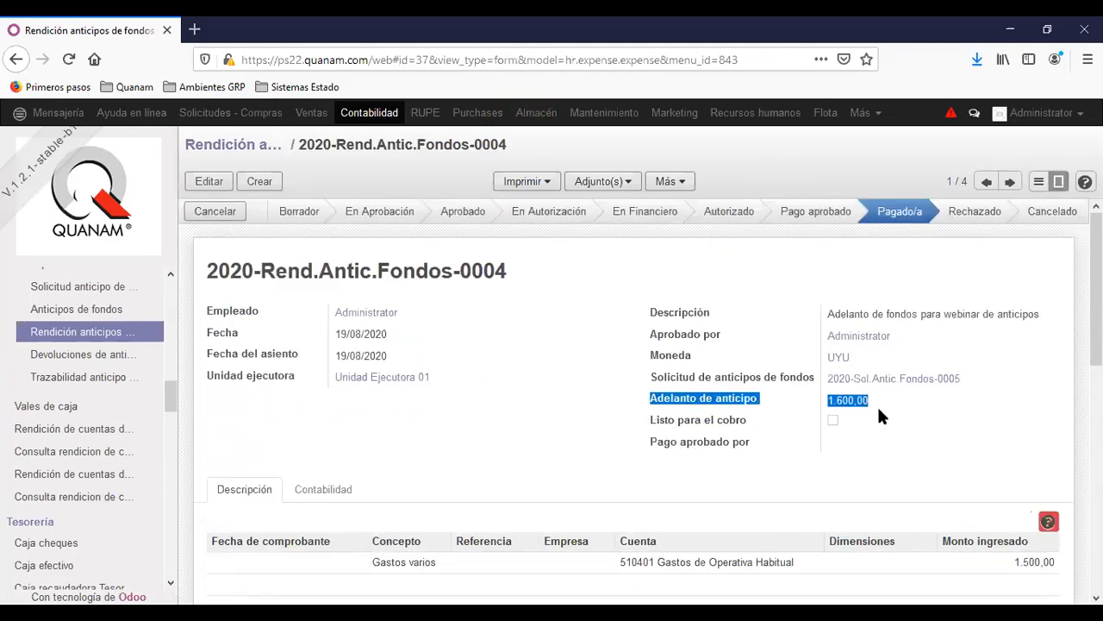
pyautogui.click(648, 424)
pyautogui.scroll(-5, 922, 400)
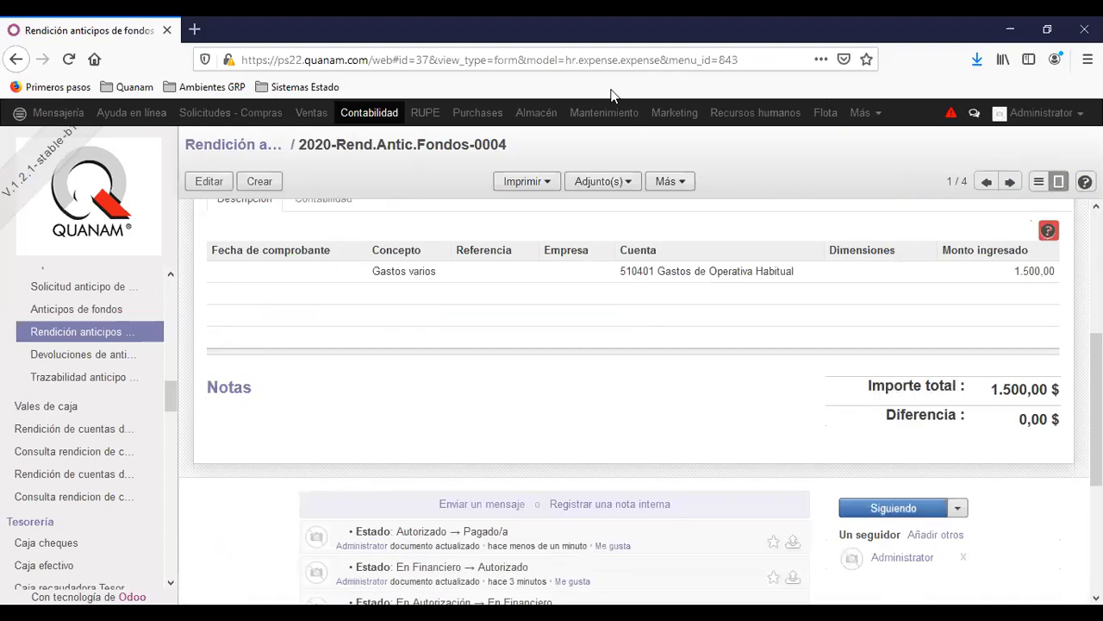
pyautogui.moveTo(962, 386); pyautogui.dragTo(867, 386)
pyautogui.click(641, 416)
pyautogui.scroll(3, 998, 441)
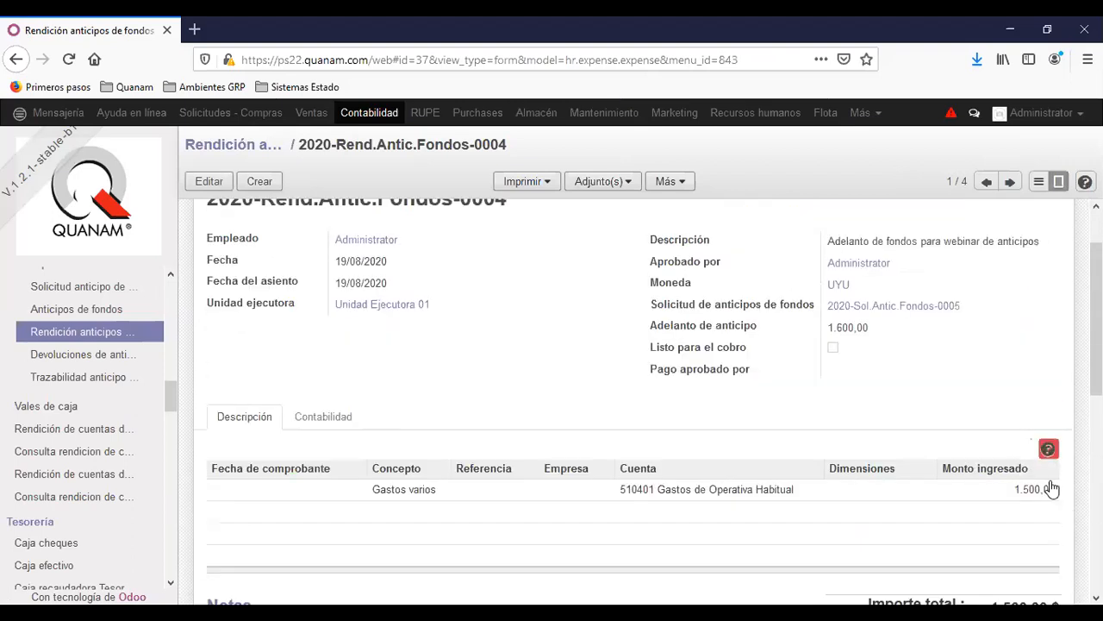
# Recheck the settled 2020-Sol.Antic.Fondos-0005 row in the Trazabilidad anticipo de fondos report, then return to the Contabilidad start view
pyautogui.click(103, 379)
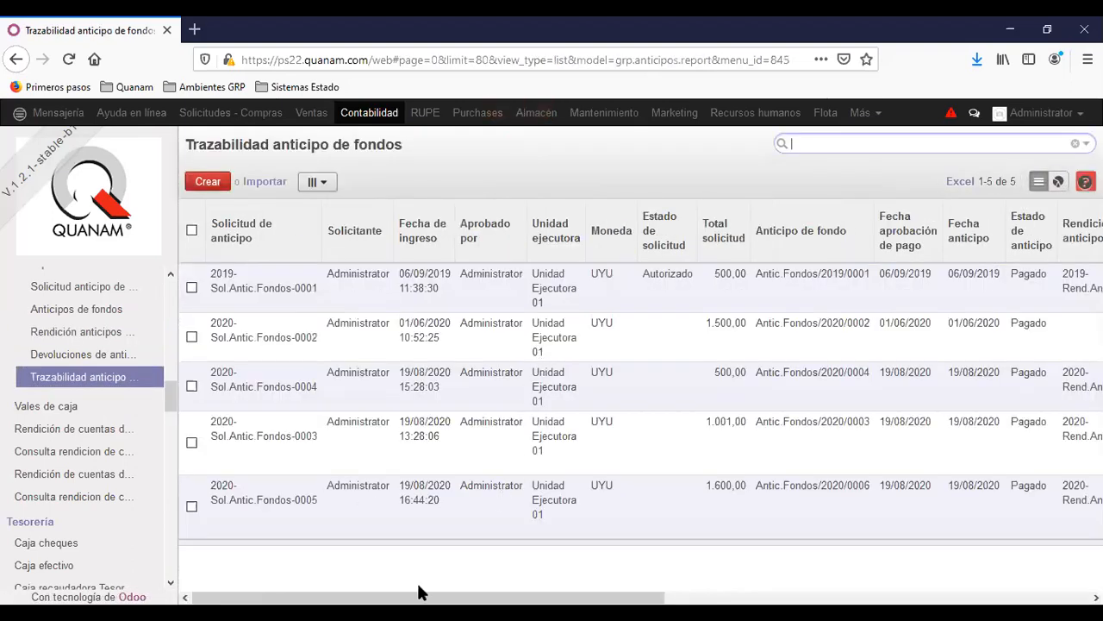
pyautogui.click(19, 113)
pyautogui.moveTo(308, 598); pyautogui.dragTo(795, 500)
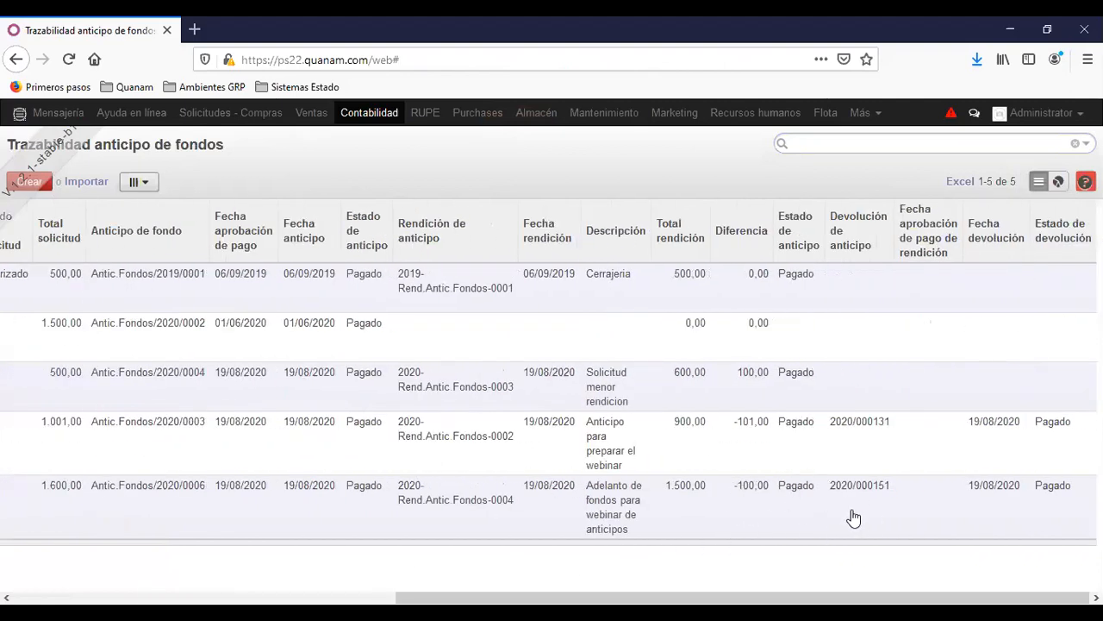
pyautogui.moveTo(678, 597); pyautogui.dragTo(297, 550)
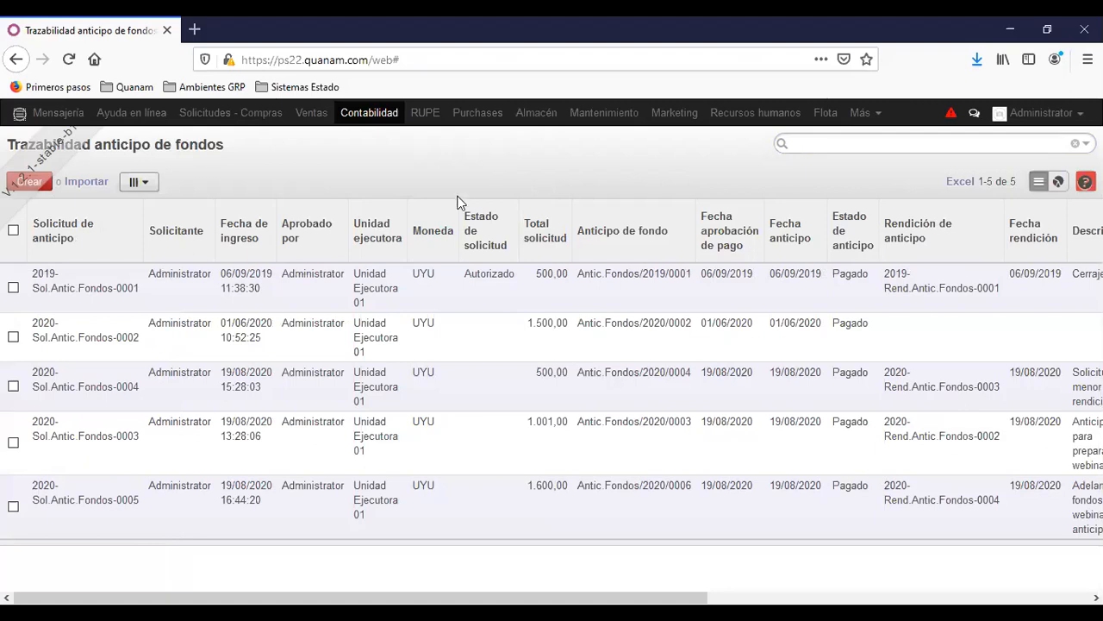
pyautogui.click(371, 116)
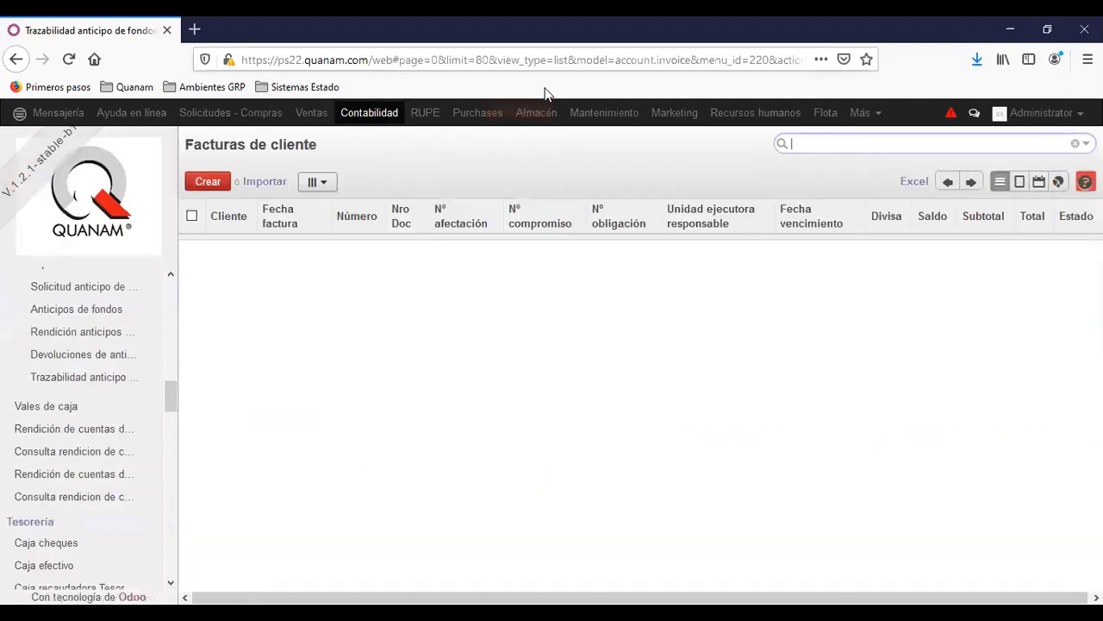